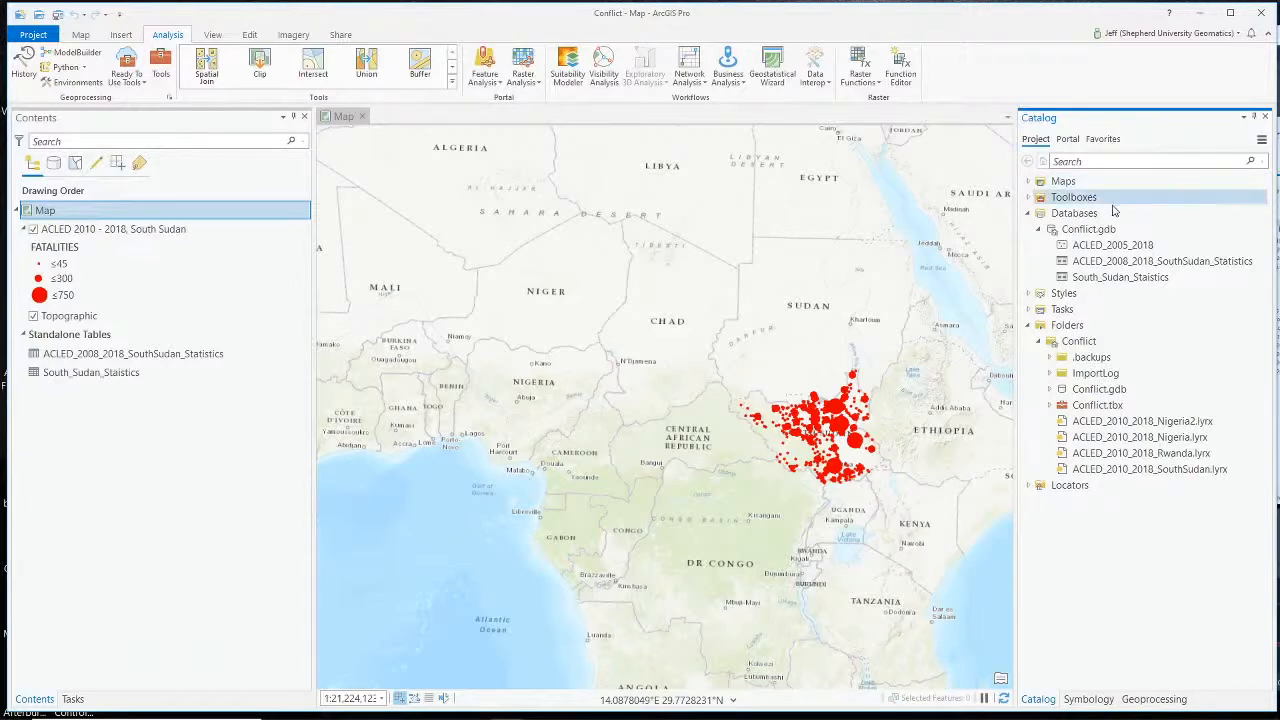
# - Add the ACLED_2005_2018 feature class from Conflict.gdb to the map and rename its layer "ACLED 2010-2018, Rwanda"
pyautogui.moveTo(1112, 245)
pyautogui.mouseDown()
pyautogui.moveTo(260, 200)
pyautogui.moveTo(1110, 264)
pyautogui.moveTo(1109, 248)
pyautogui.mouseUp()
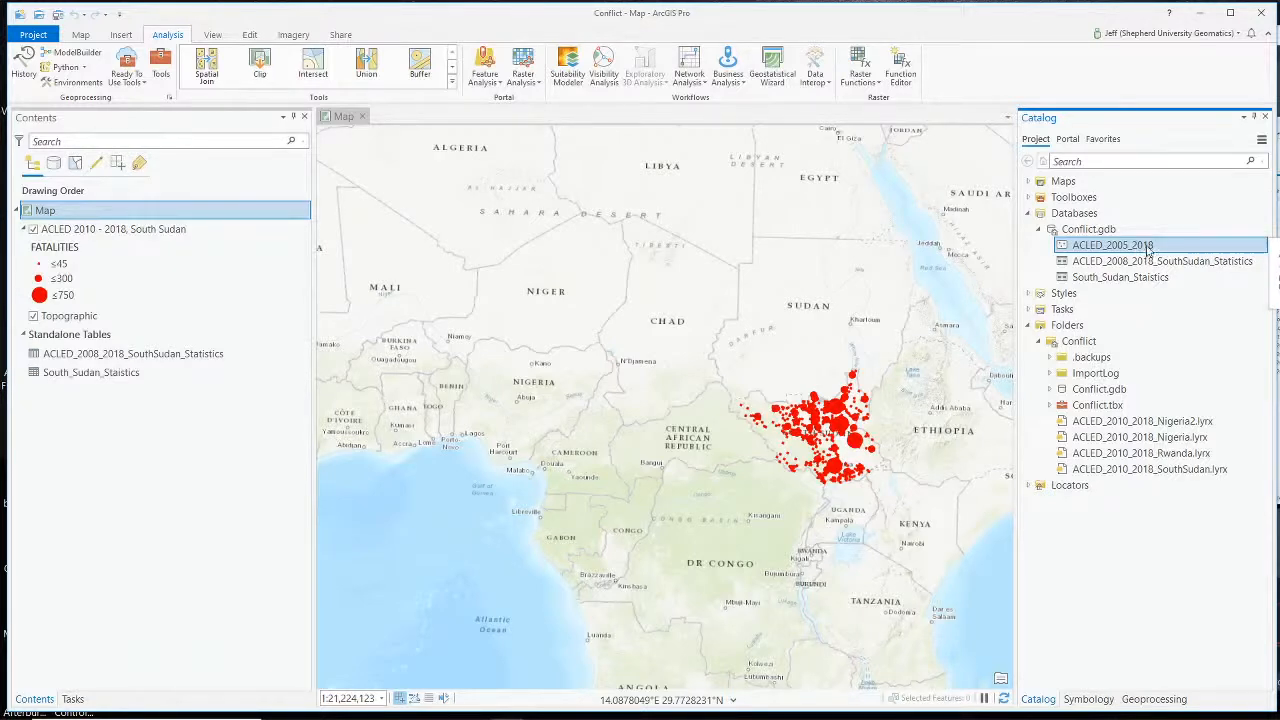
pyautogui.moveTo(1148, 248); pyautogui.dragTo(128, 214)
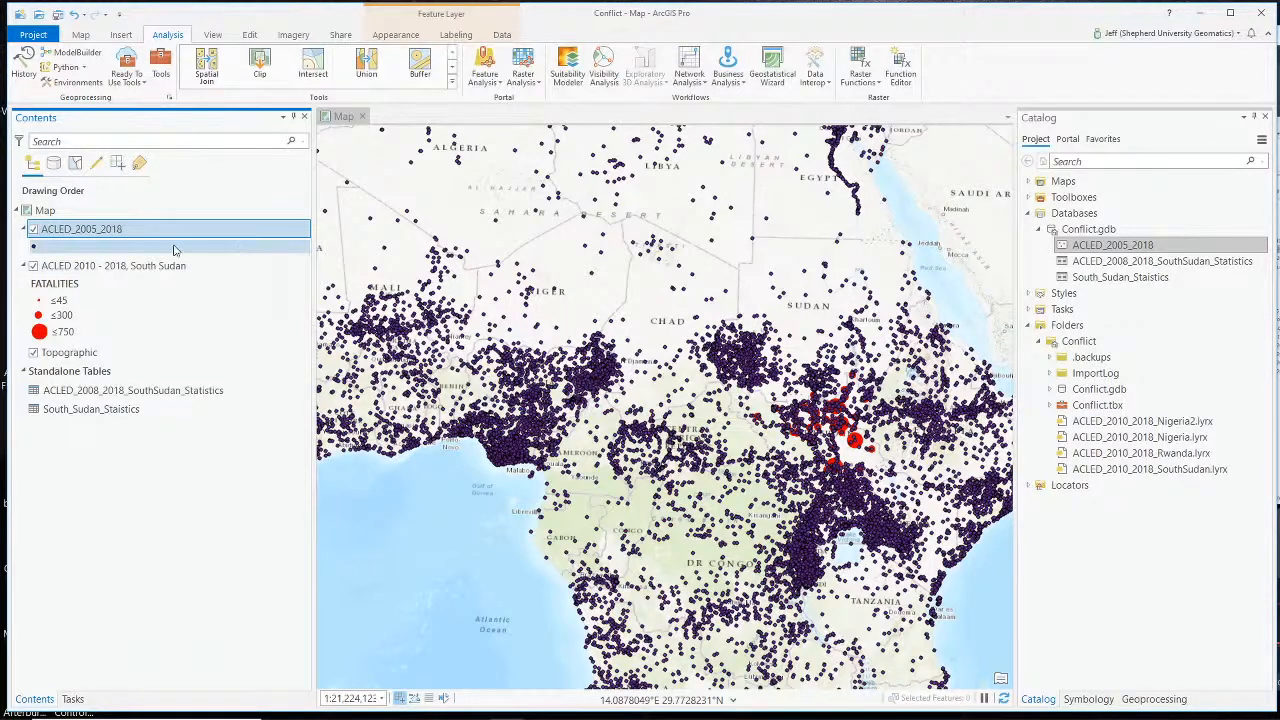
pyautogui.rightClick(122, 230)
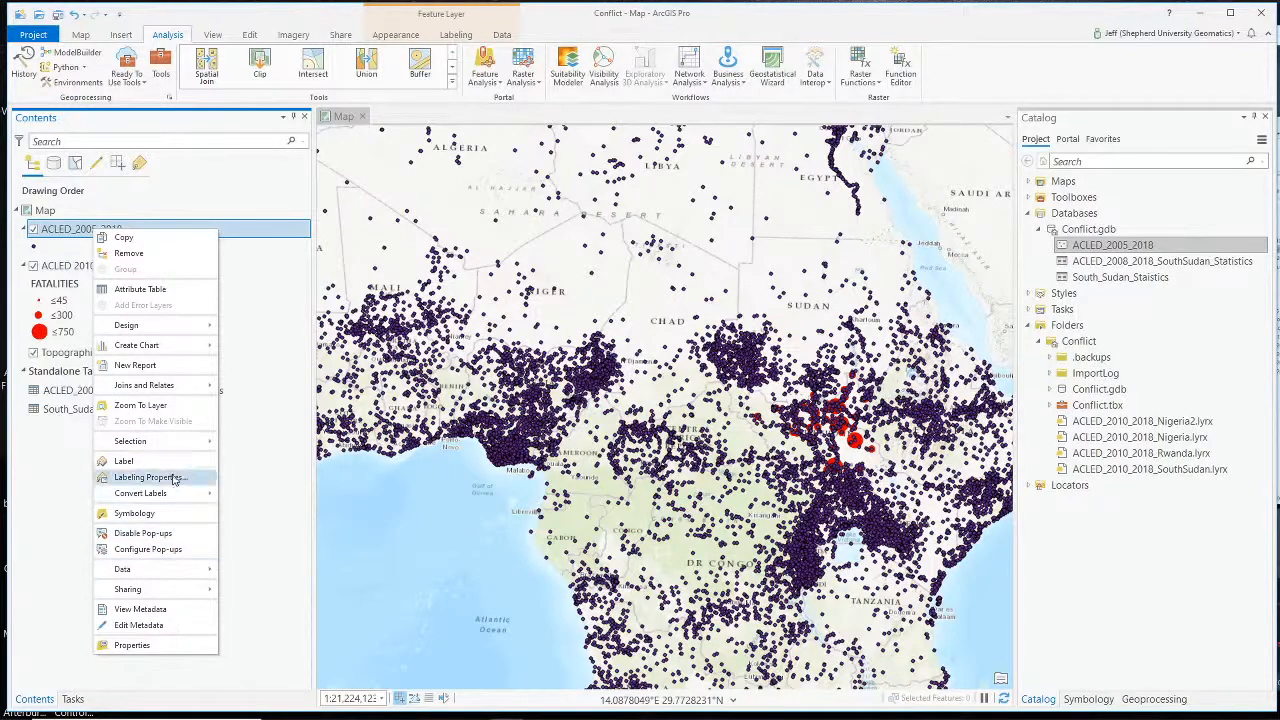
pyautogui.click(133, 645)
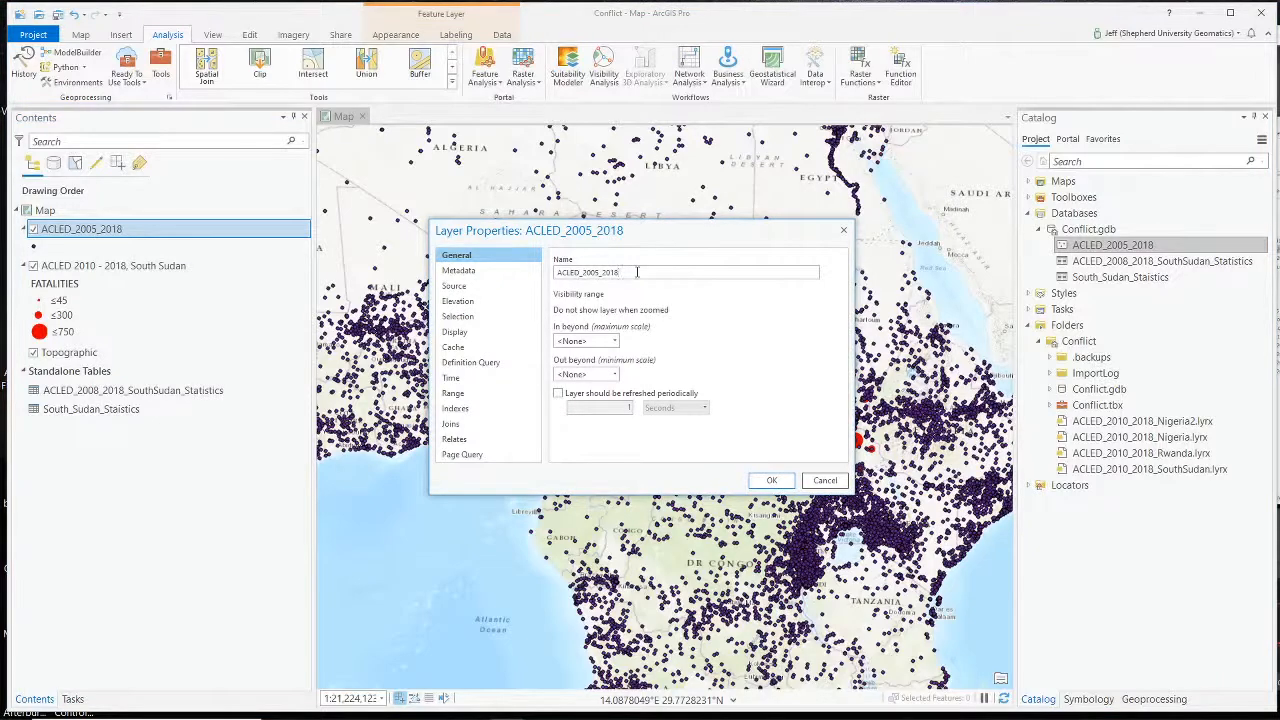
pyautogui.moveTo(637, 272); pyautogui.dragTo(505, 280)
pyautogui.press('BackSpace')
pyautogui.write('ACLED 2010-')
# - Create a definition query on the new layer with the clause COUNTRY is equal to Rwanda
pyautogui.click(480, 362)
pyautogui.click(710, 366)
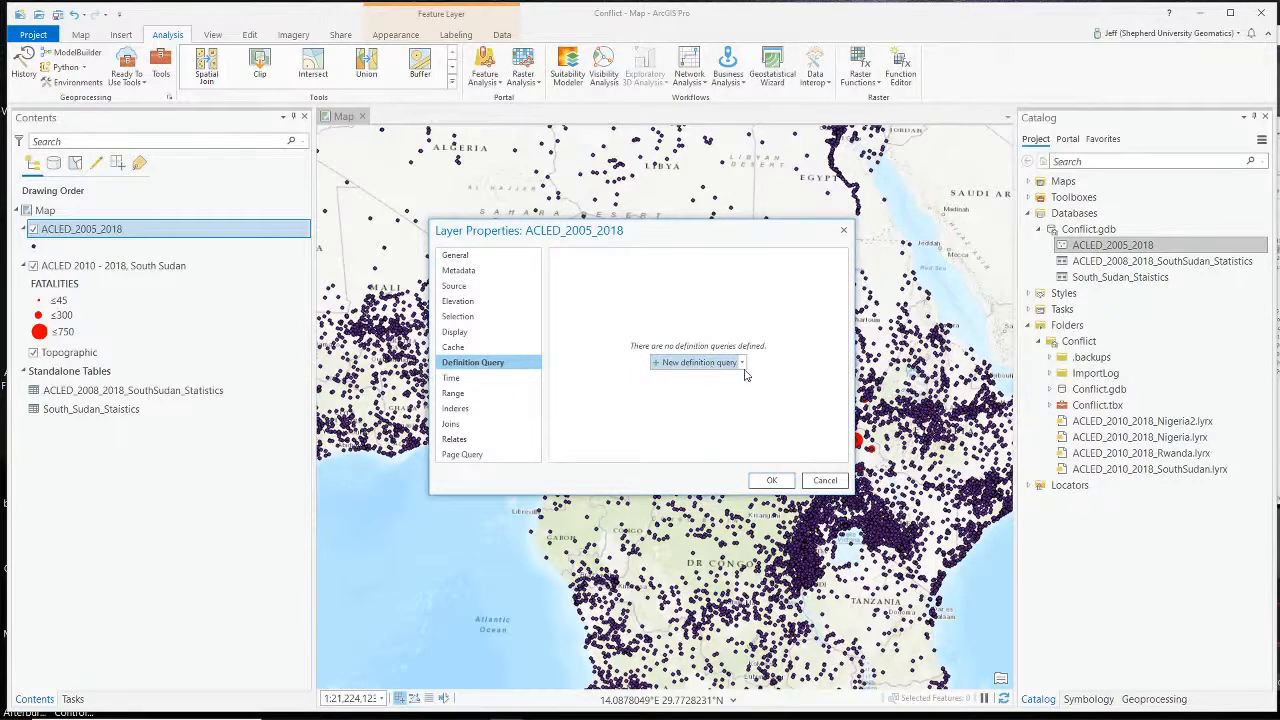
pyautogui.click(680, 325)
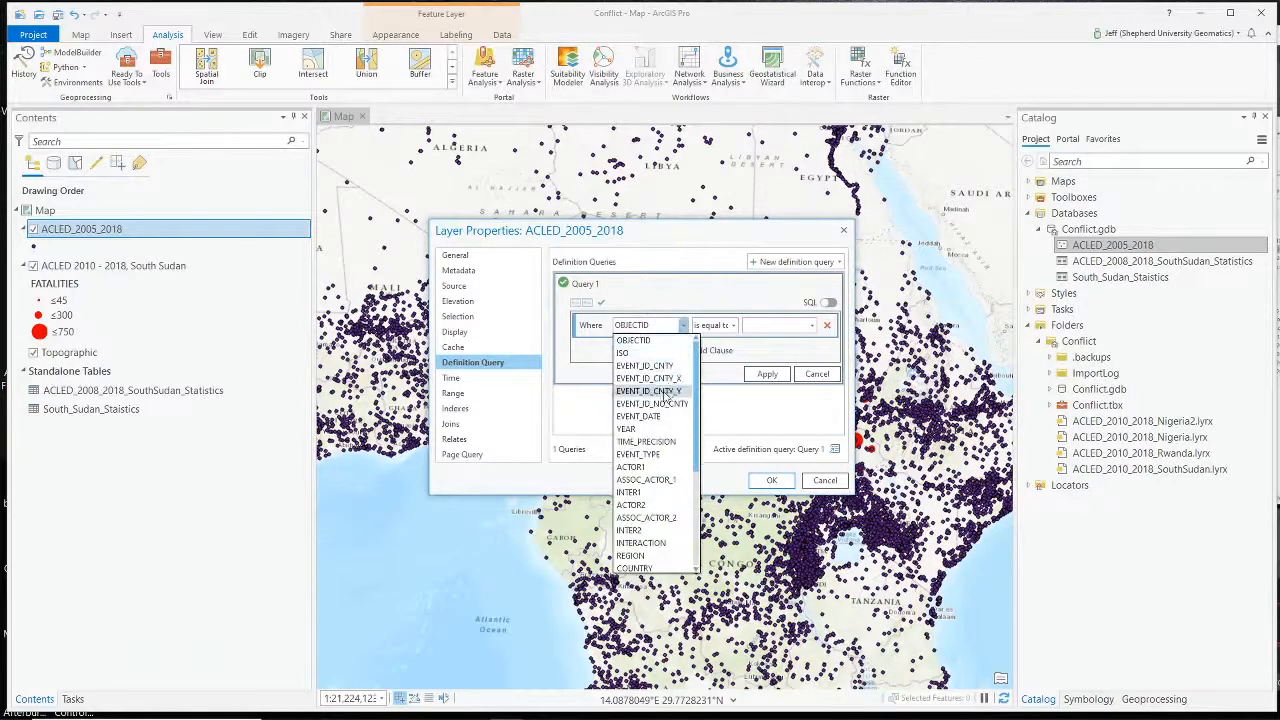
pyautogui.scroll(-5, 650, 460)
pyautogui.click(638, 403)
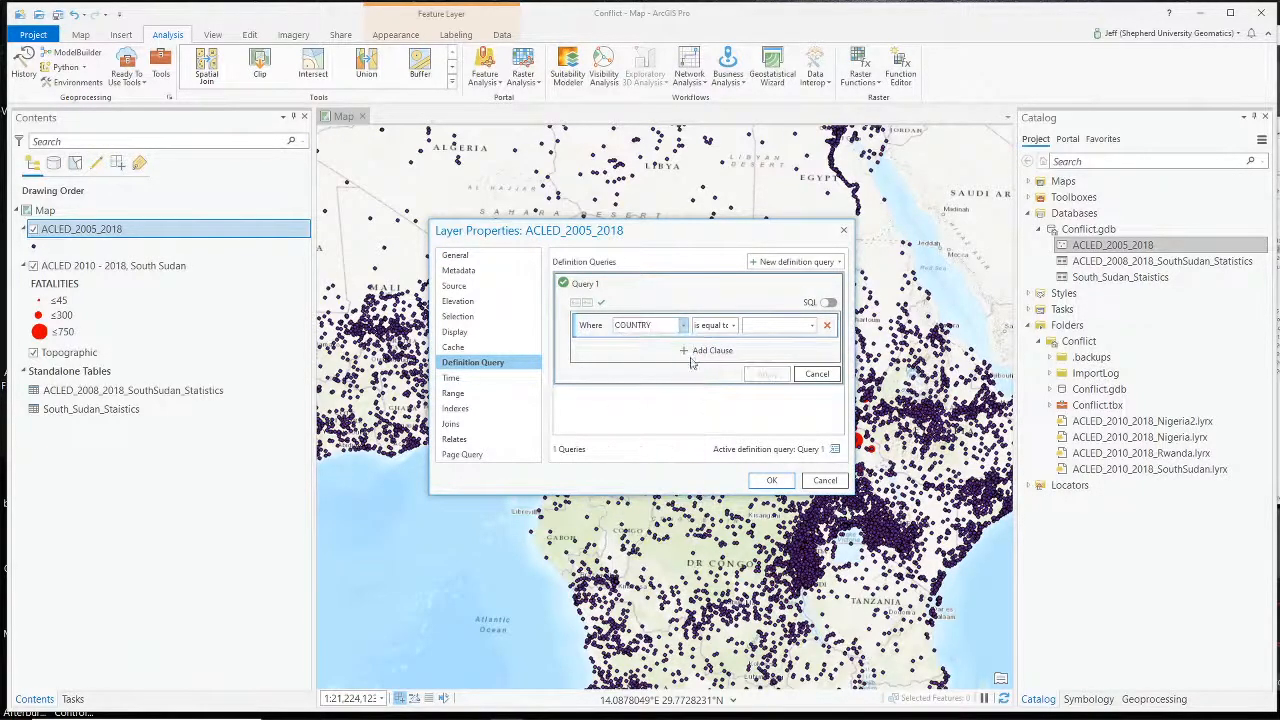
pyautogui.click(811, 325)
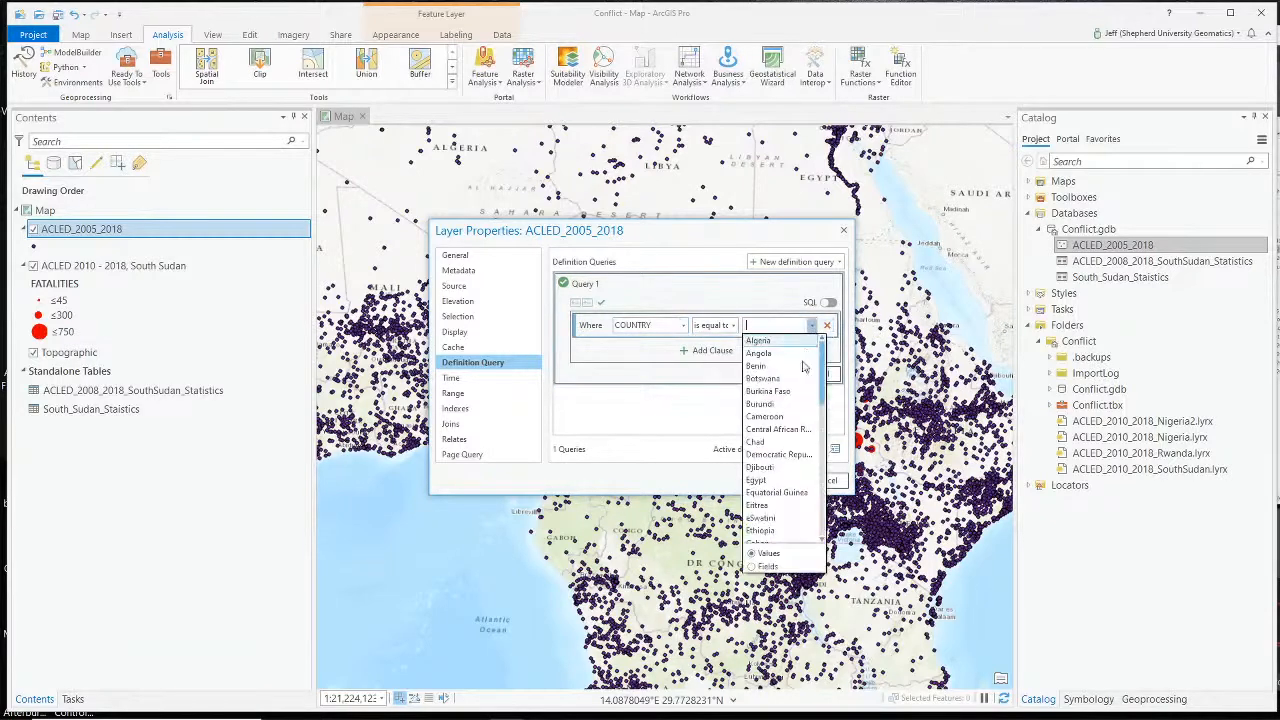
pyautogui.scroll(-3, 795, 420)
pyautogui.scroll(-2, 777, 470)
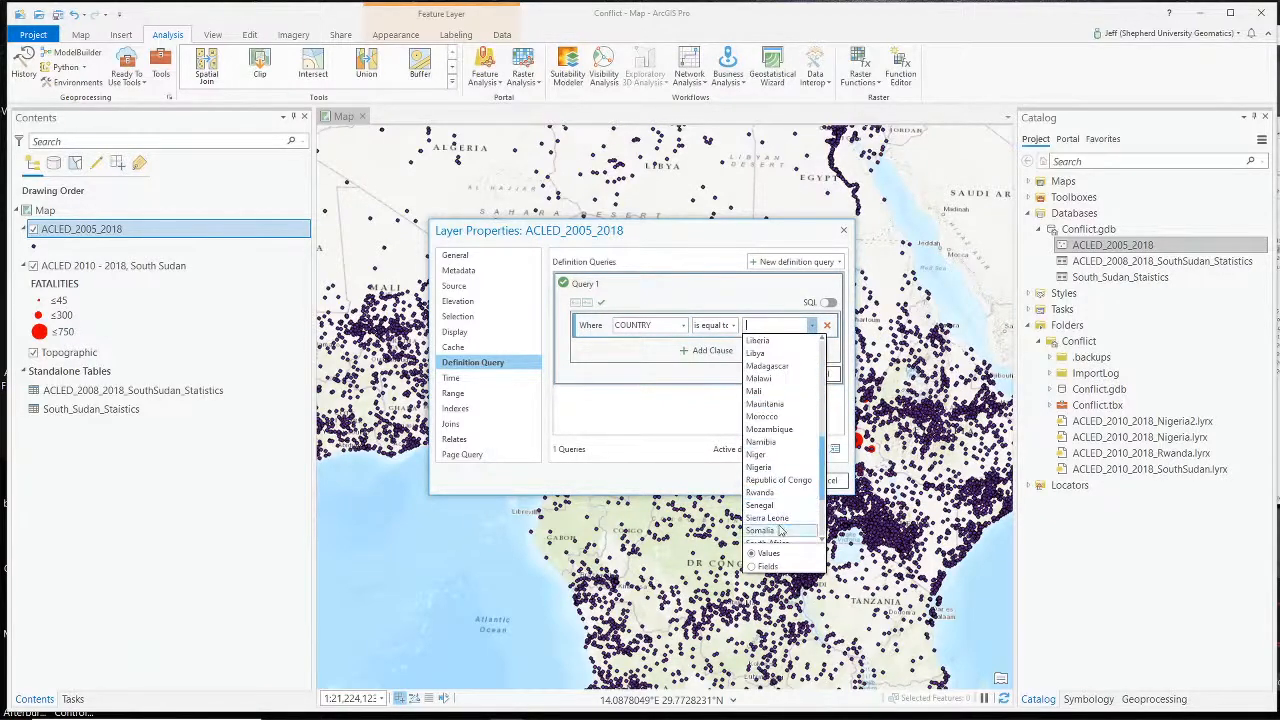
pyautogui.click(777, 523)
# - Add a second query clause limiting YEAR to 2010 onward, then apply the definition query and accept the layer properties
pyautogui.click(690, 356)
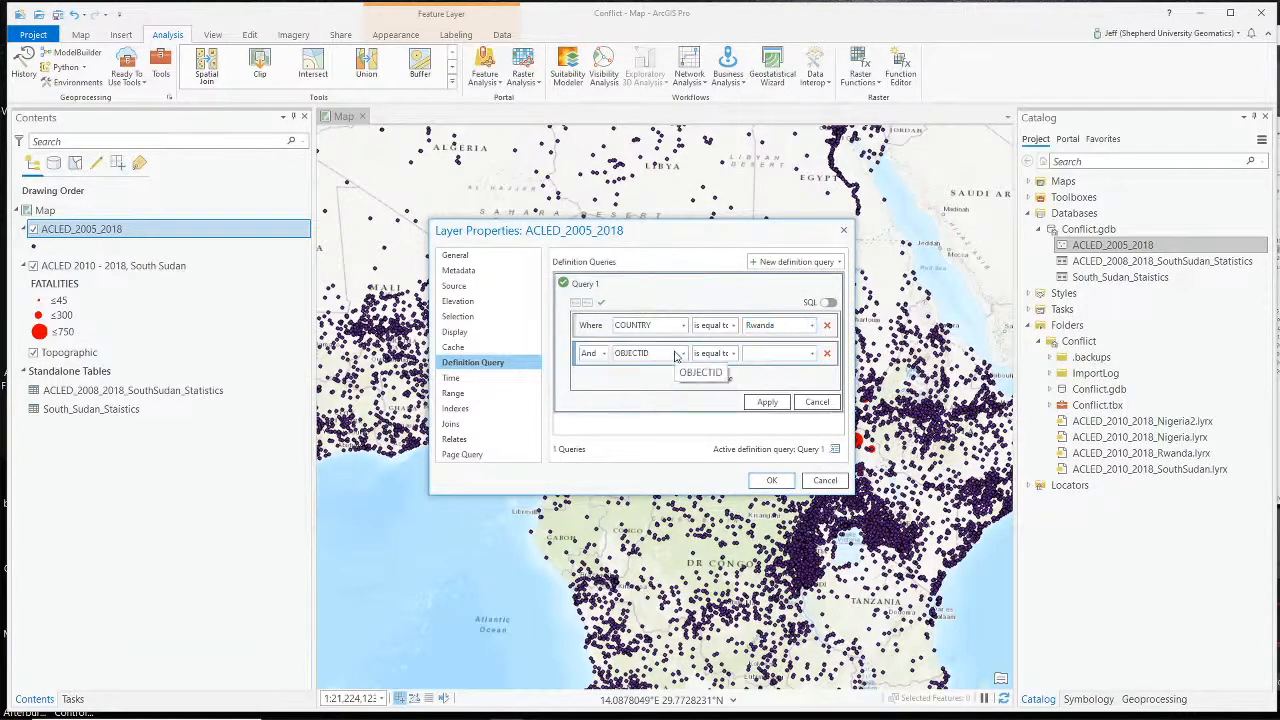
pyautogui.click(683, 353)
pyautogui.scroll(-5, 680, 440)
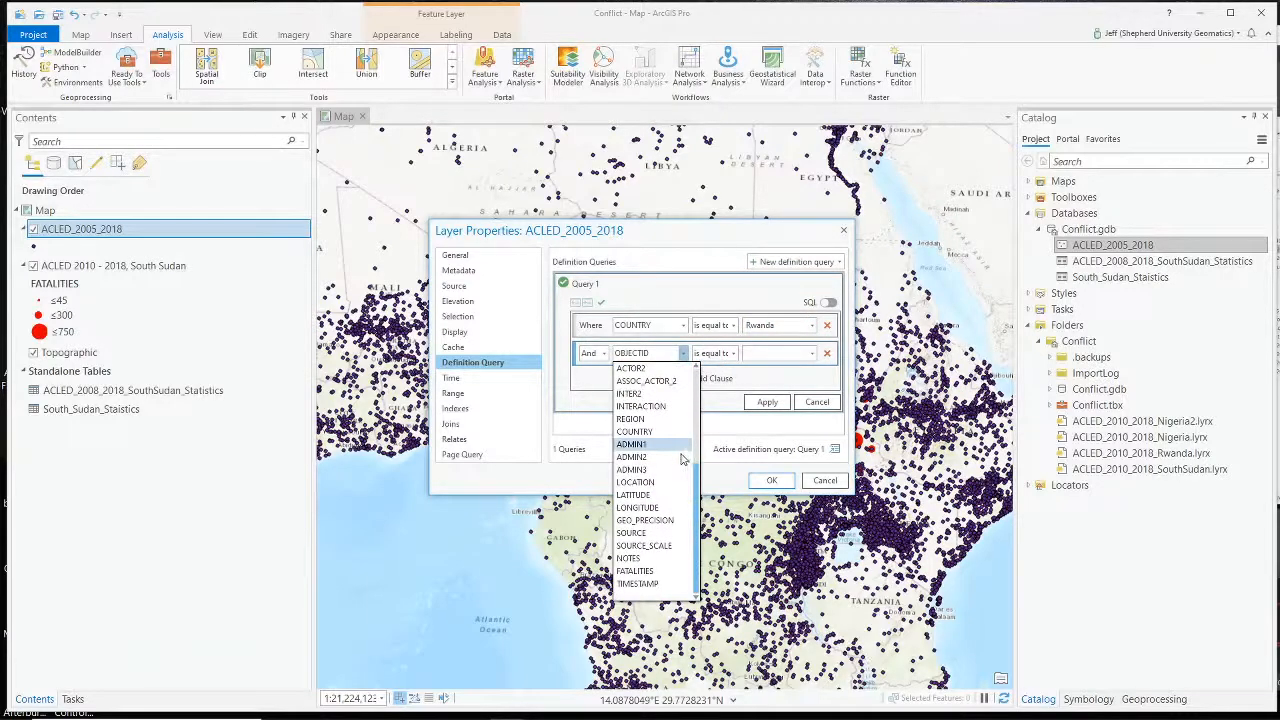
pyautogui.scroll(5, 680, 458)
pyautogui.click(648, 369)
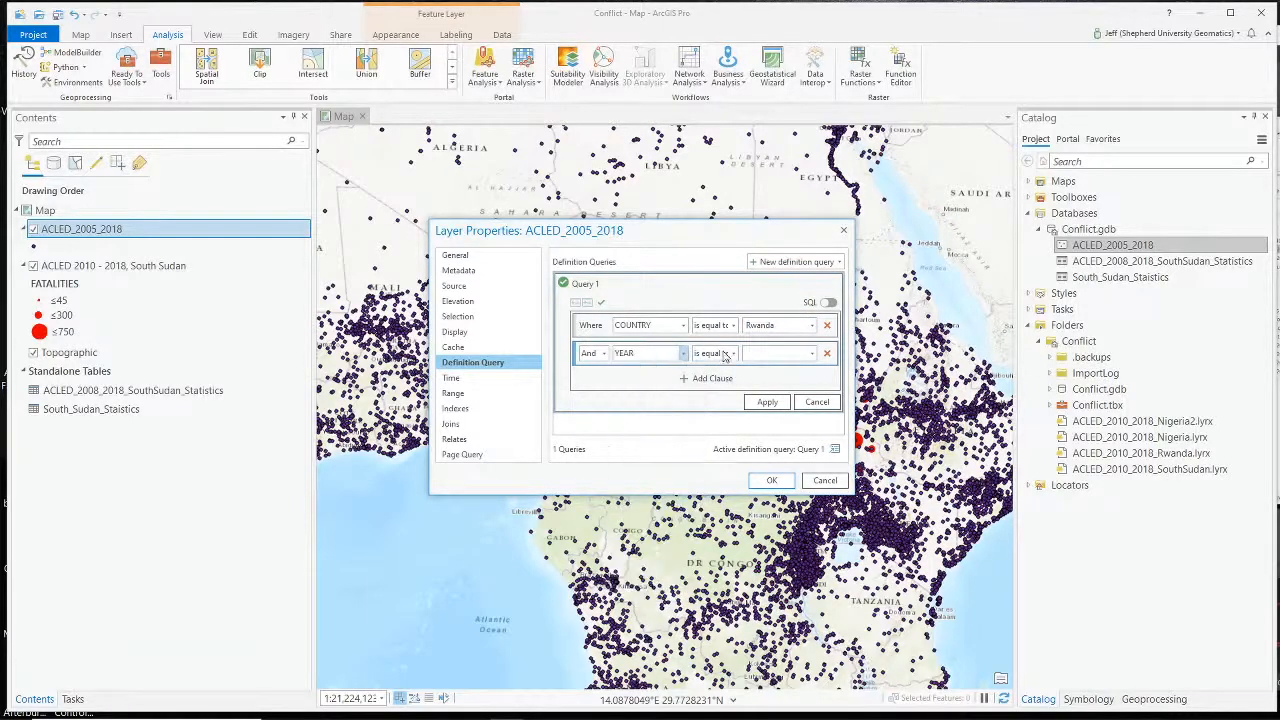
pyautogui.click(734, 354)
pyautogui.click(741, 408)
pyautogui.click(812, 353)
pyautogui.click(775, 513)
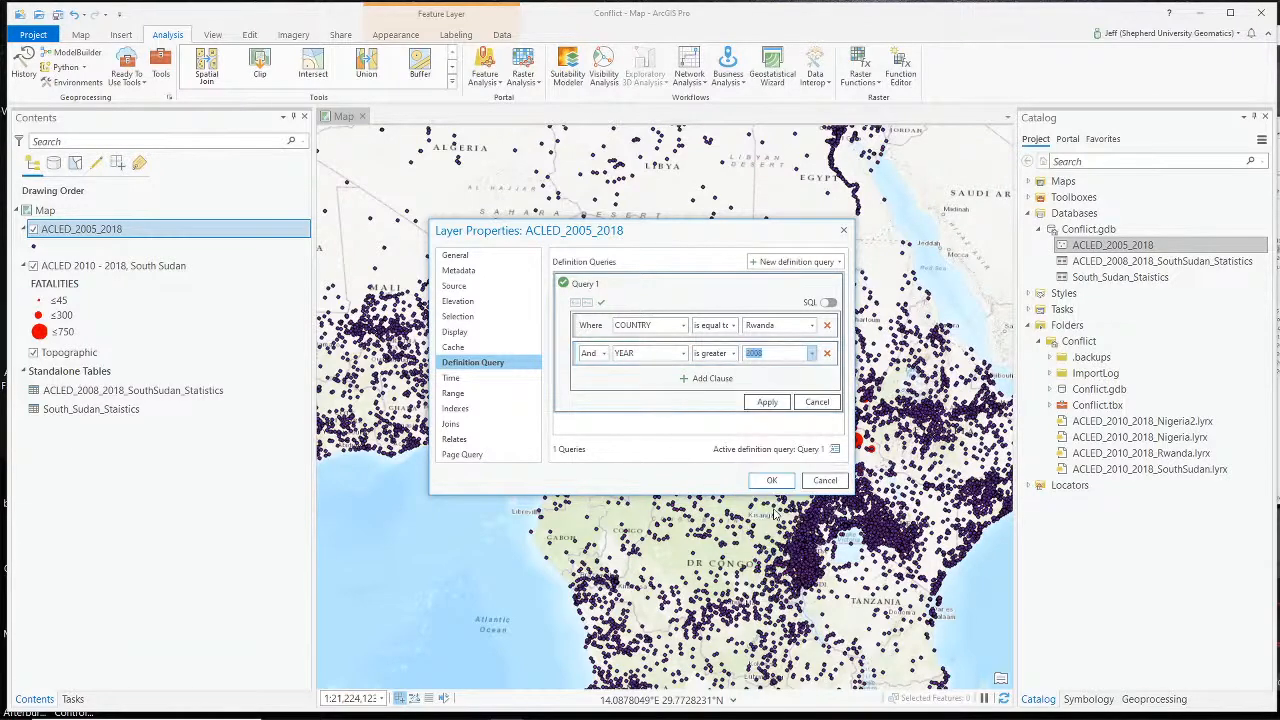
pyautogui.click(813, 354)
pyautogui.click(758, 495)
pyautogui.click(767, 402)
pyautogui.click(773, 481)
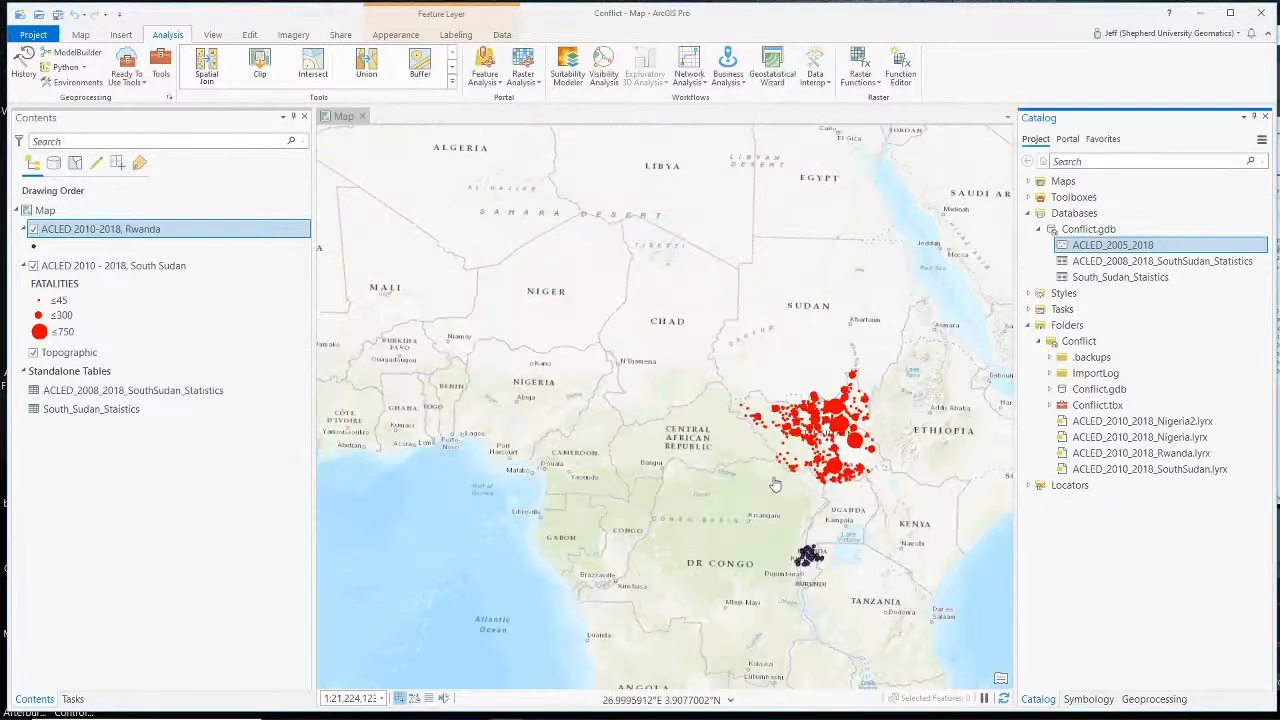
# - Examine the Rwanda layer's points and symbology options, and compare them with the South Sudan layer's symbology settings
pyautogui.scroll(-2, 793, 525)
pyautogui.scroll(4, 793, 525)
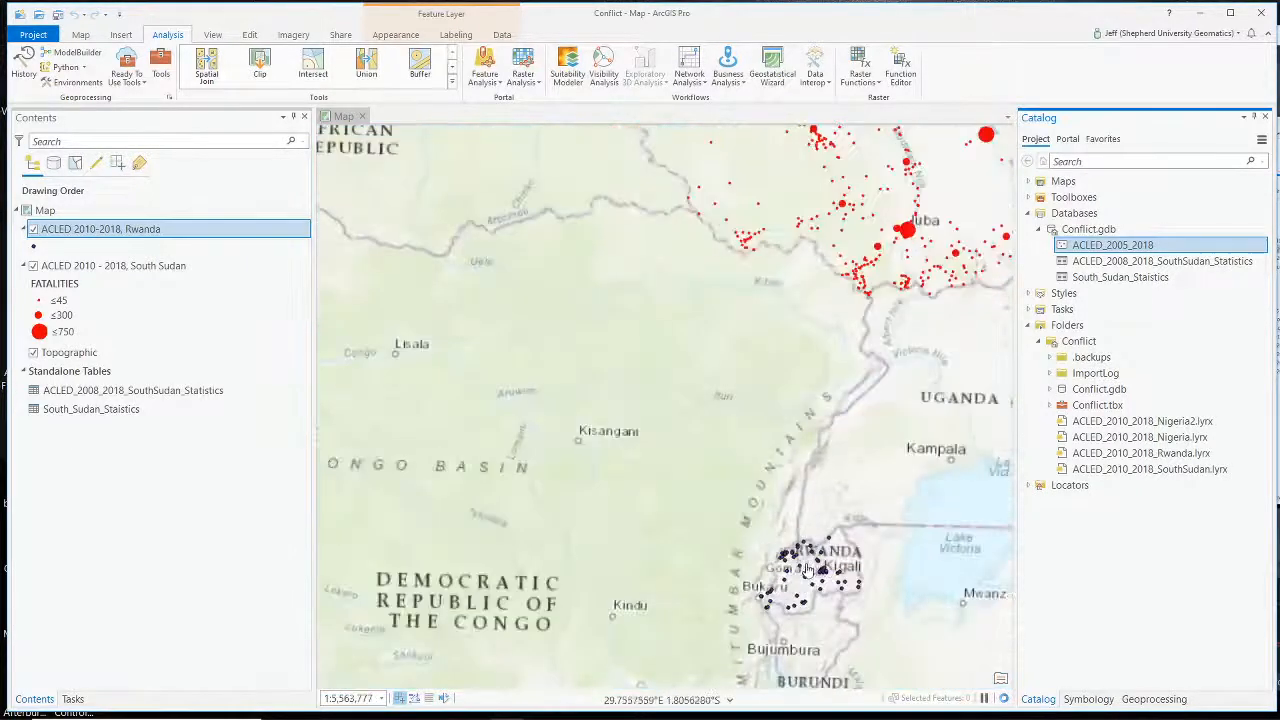
pyautogui.rightClick(76, 232)
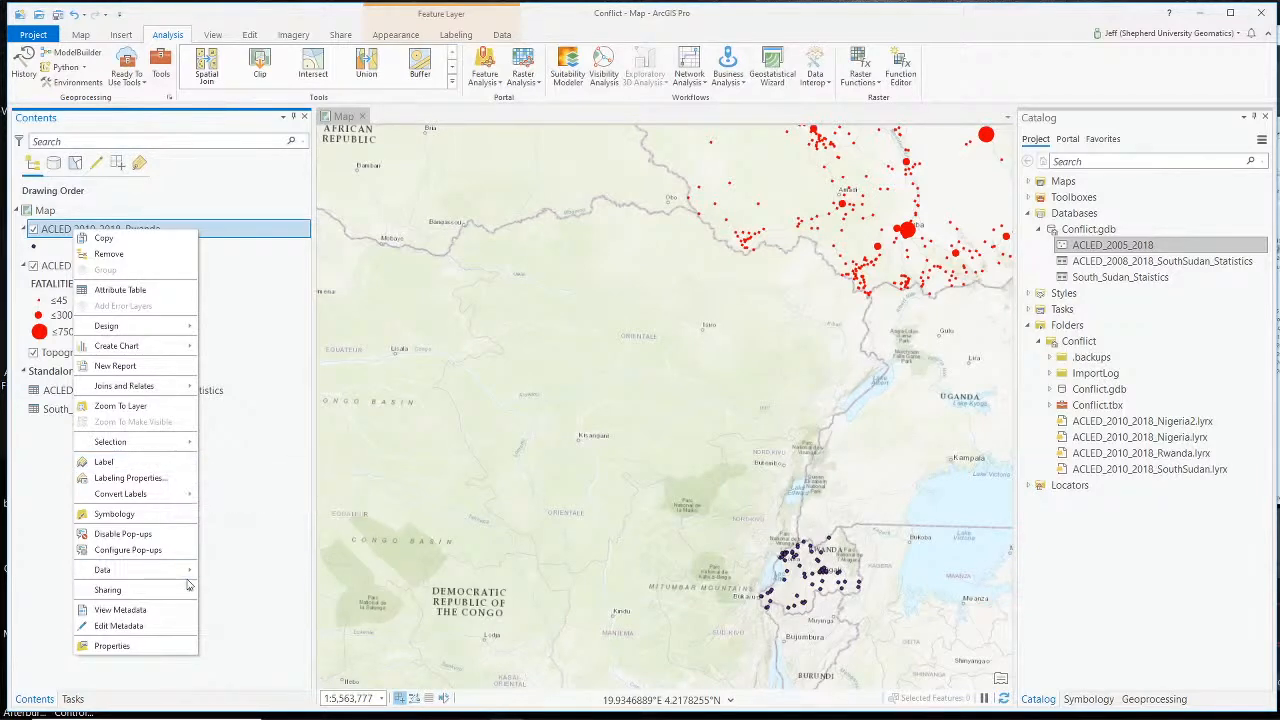
pyautogui.press('Escape')
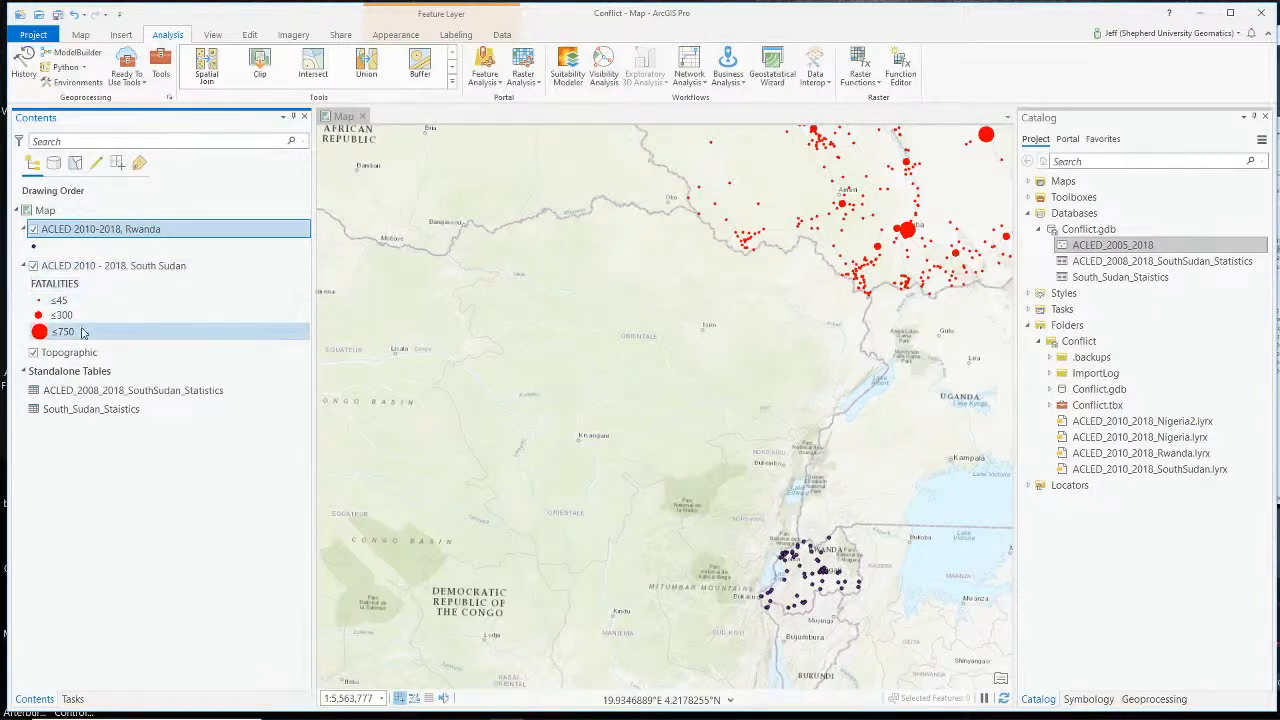
pyautogui.rightClick(112, 233)
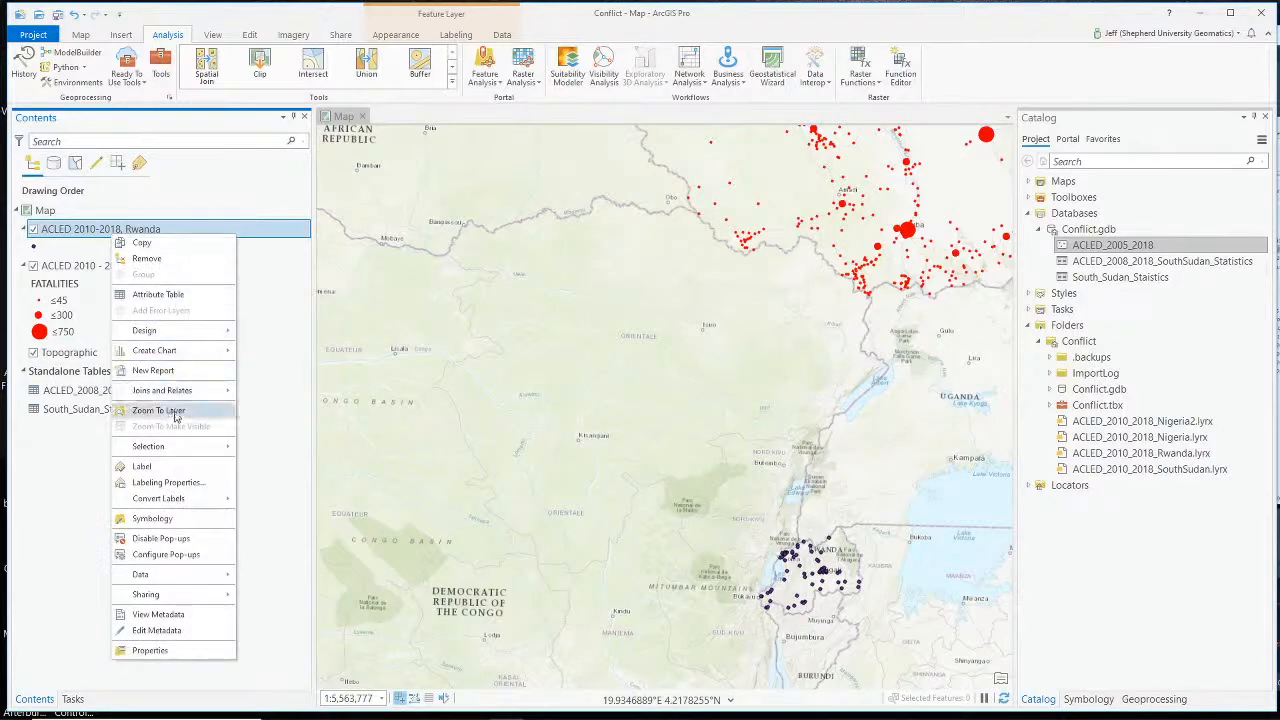
pyautogui.click(180, 520)
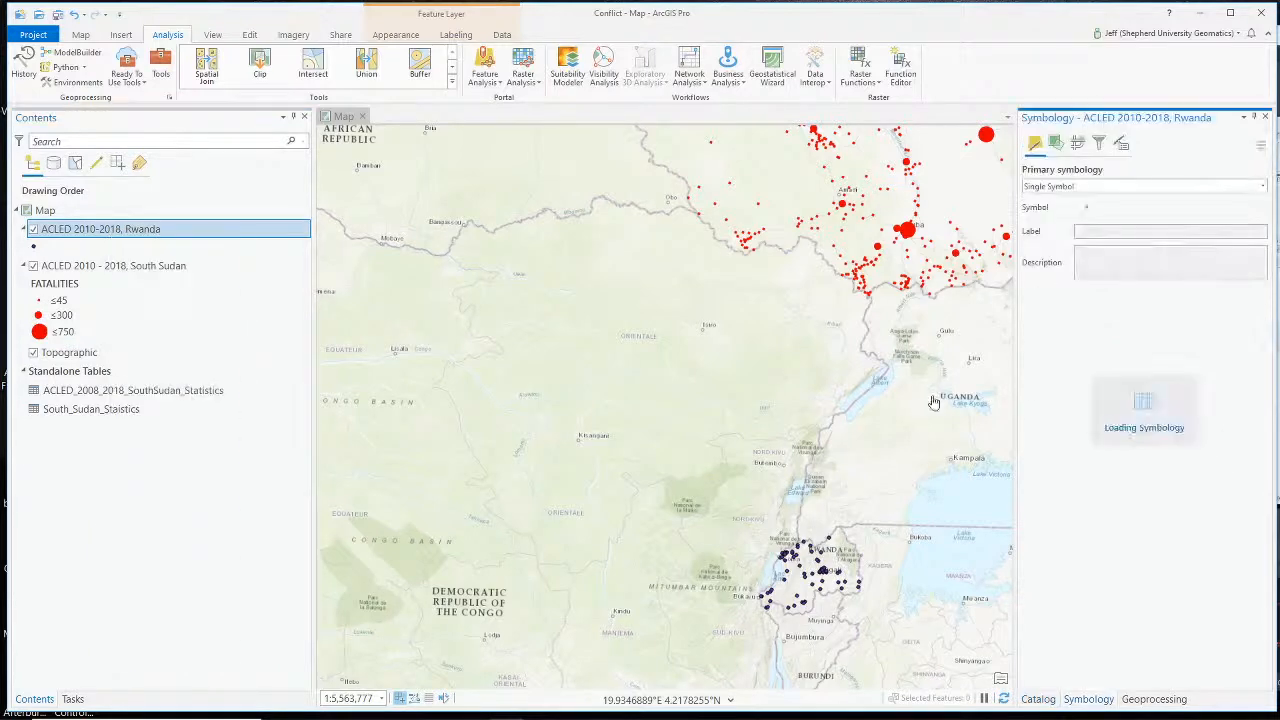
pyautogui.click(1093, 188)
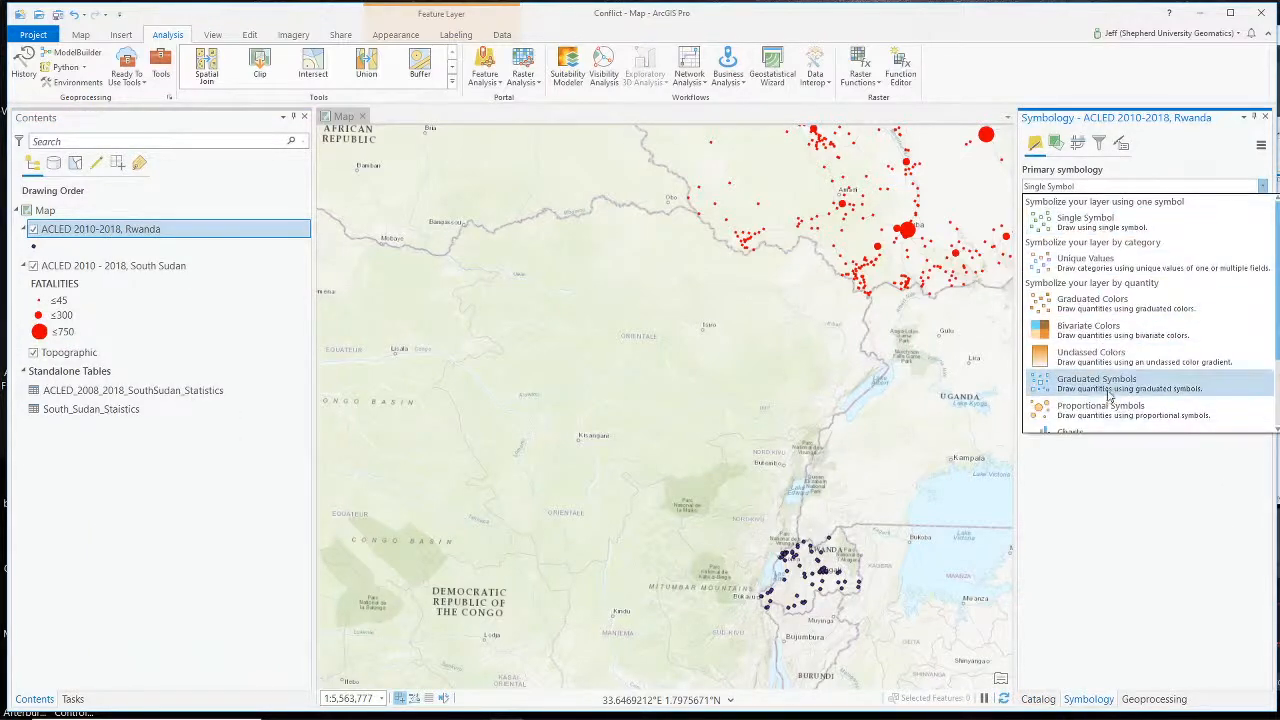
pyautogui.click(1099, 481)
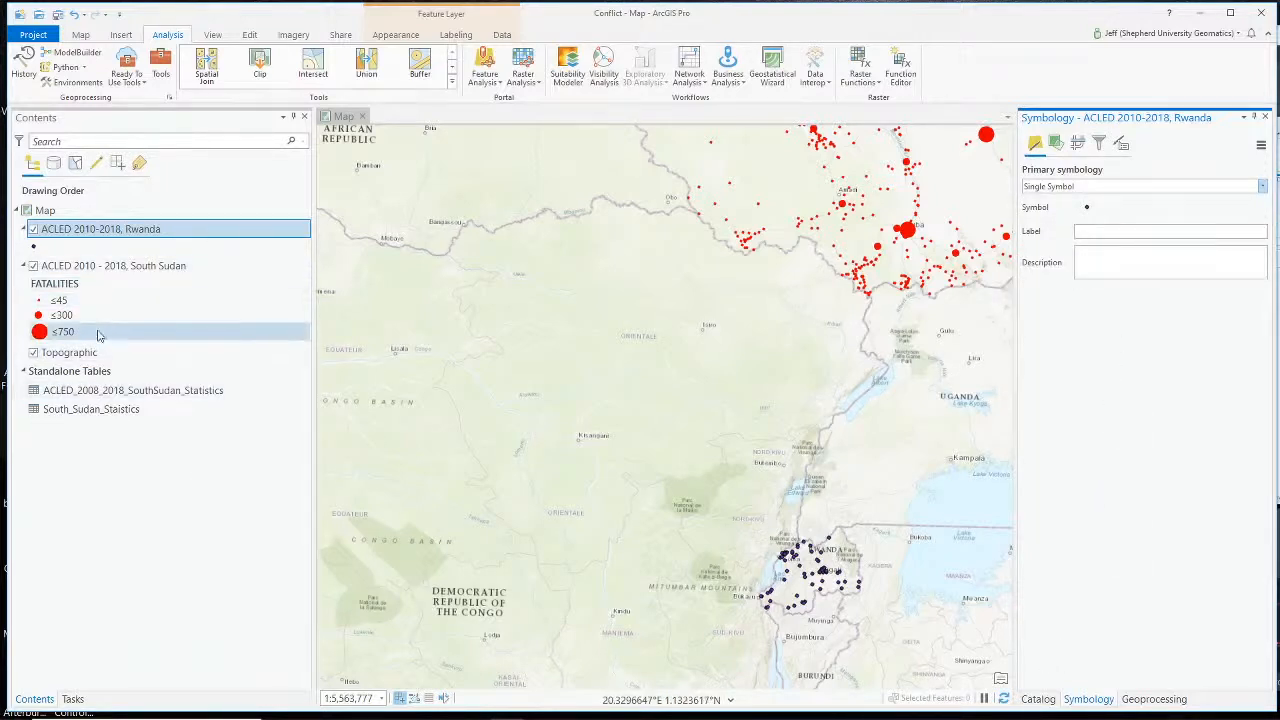
pyautogui.click(151, 269)
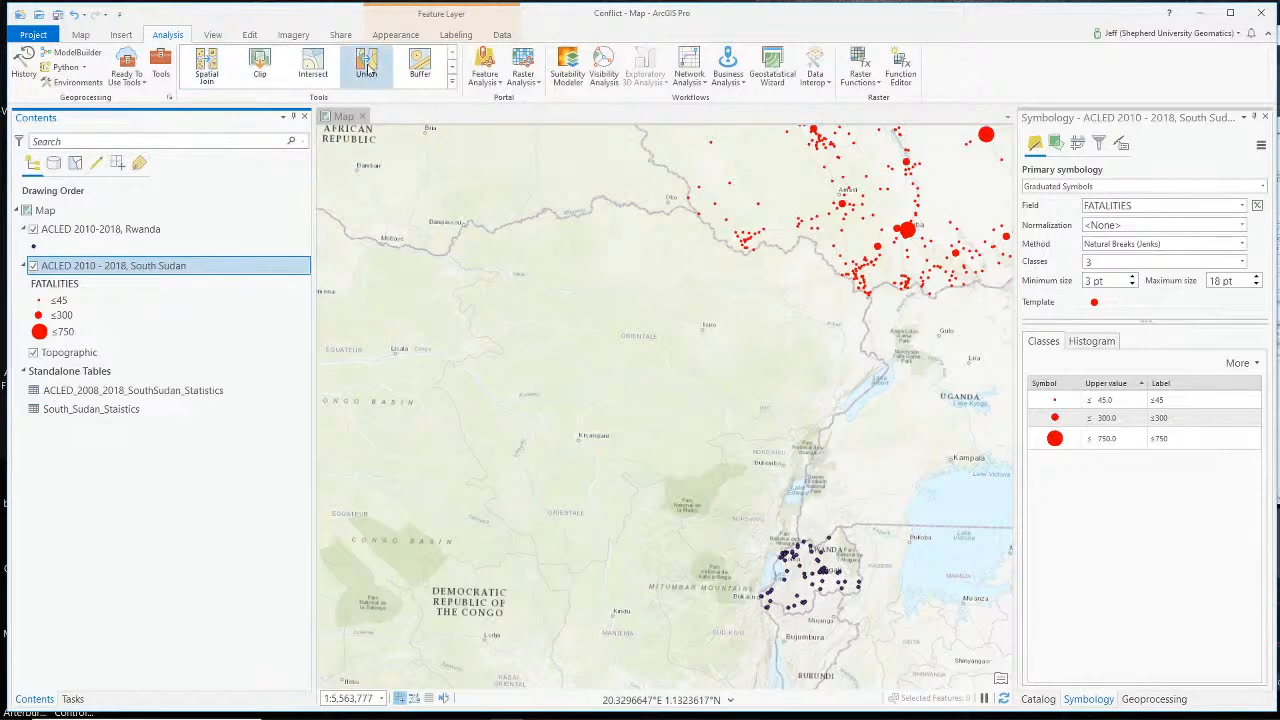
# - Search the geoprocessing tools for "symbology" and open Apply Symbology From Layer
pyautogui.click(160, 68)
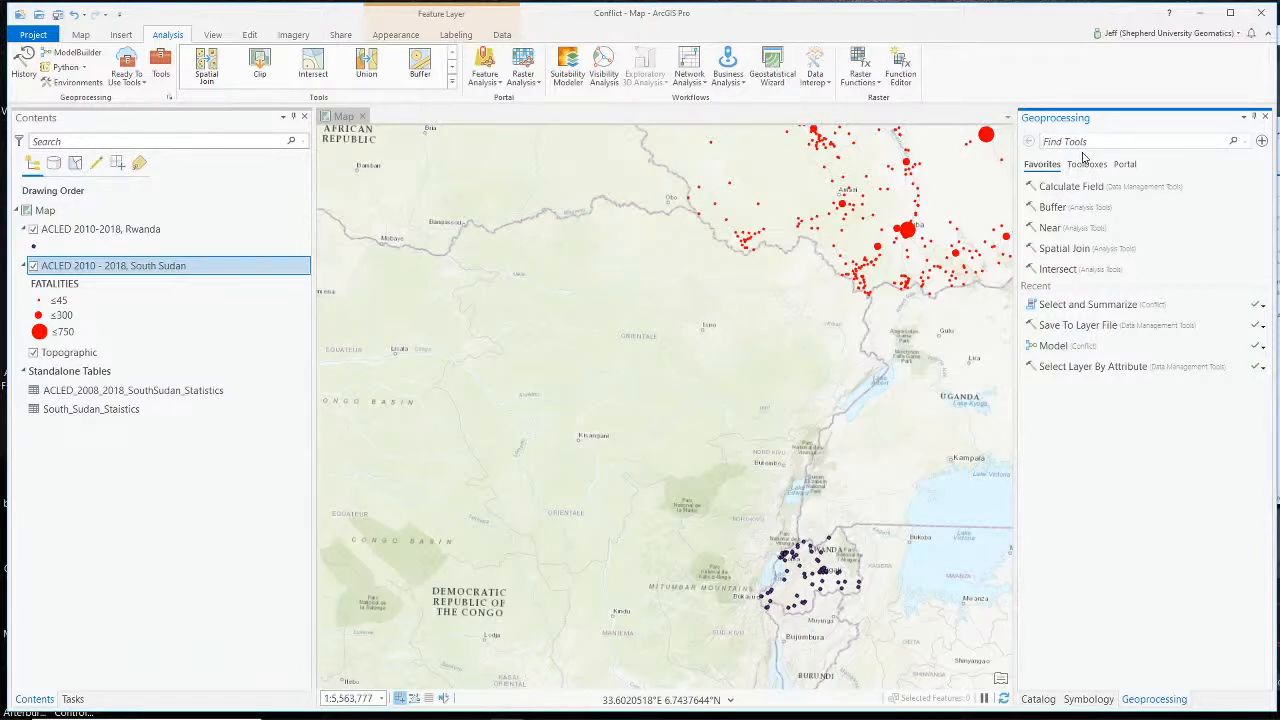
pyautogui.write('symbology')
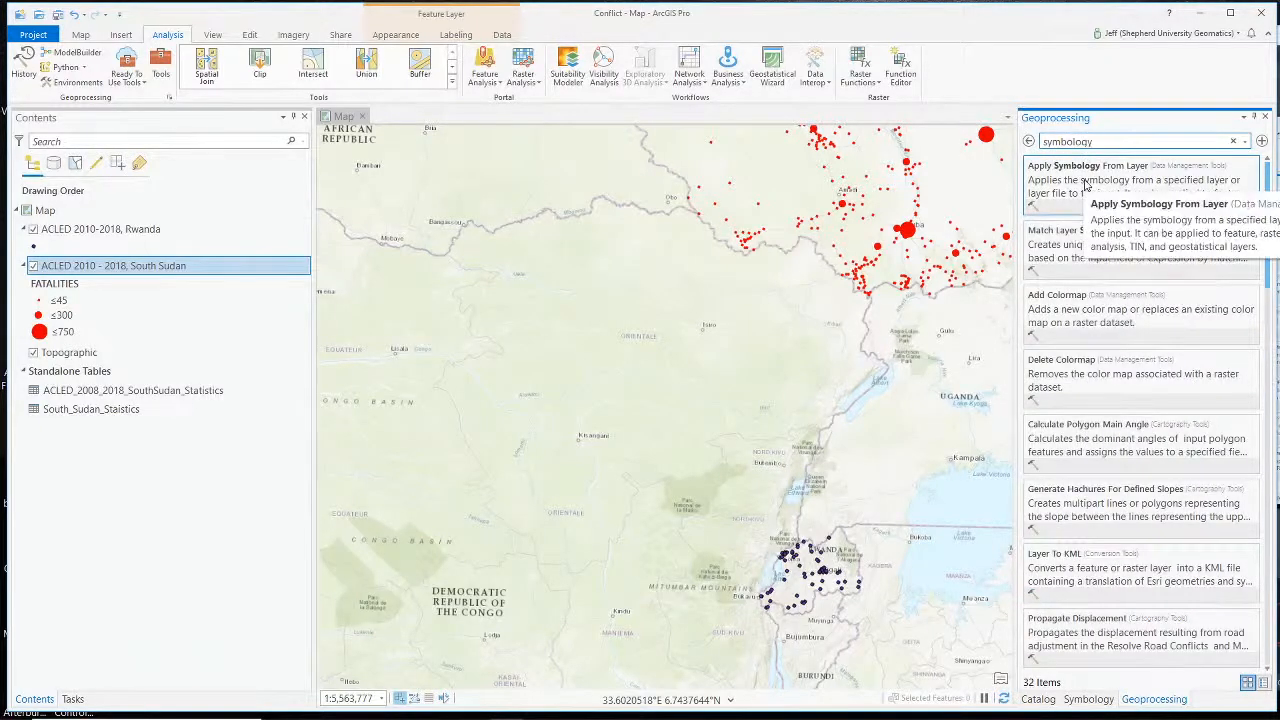
pyautogui.click(1148, 188)
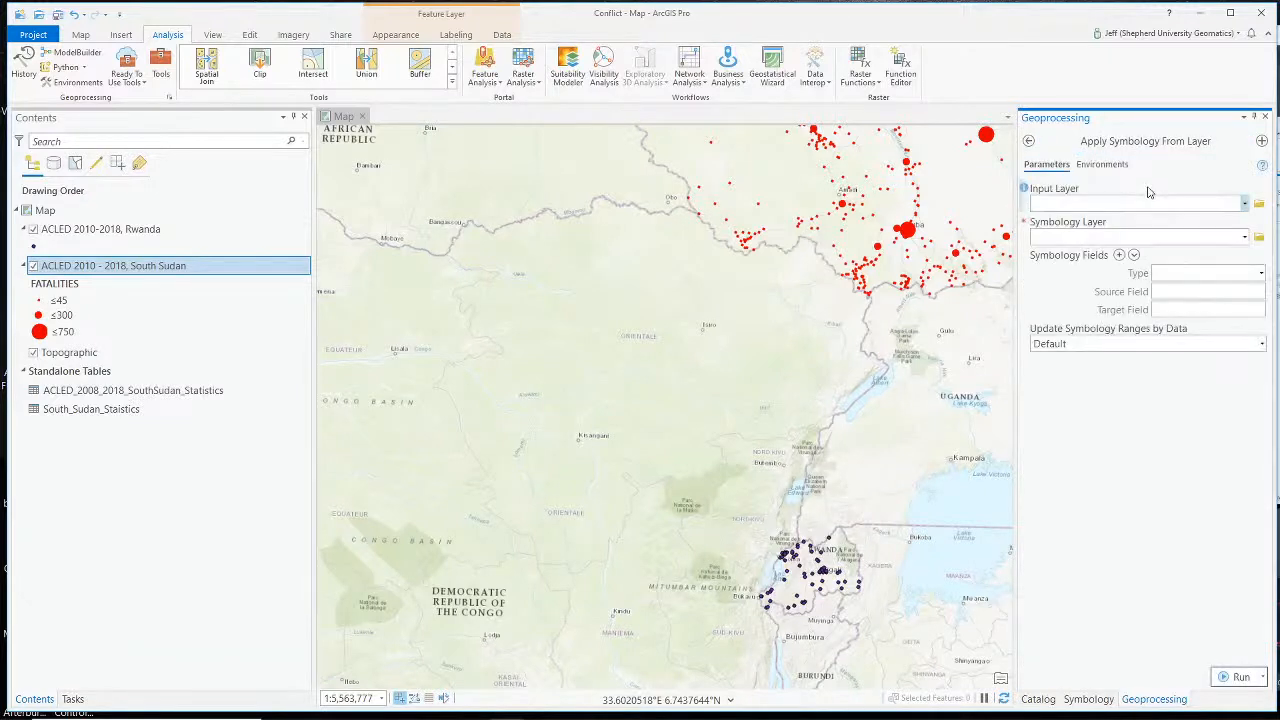
# - Apply the symbology of "ACLED 2010 - 2018, South Sudan" to "ACLED 2010-2018, Rwanda", with symbology ranges set to Update ranges
pyautogui.click(1245, 203)
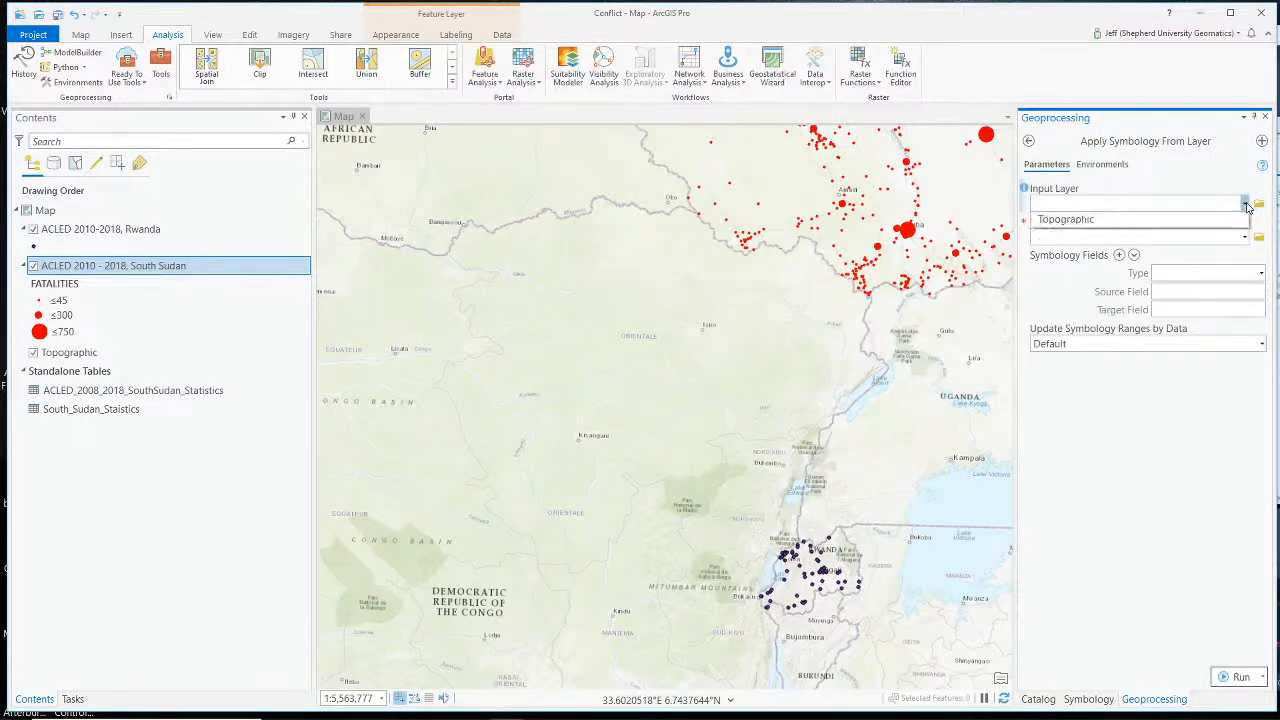
pyautogui.click(1175, 224)
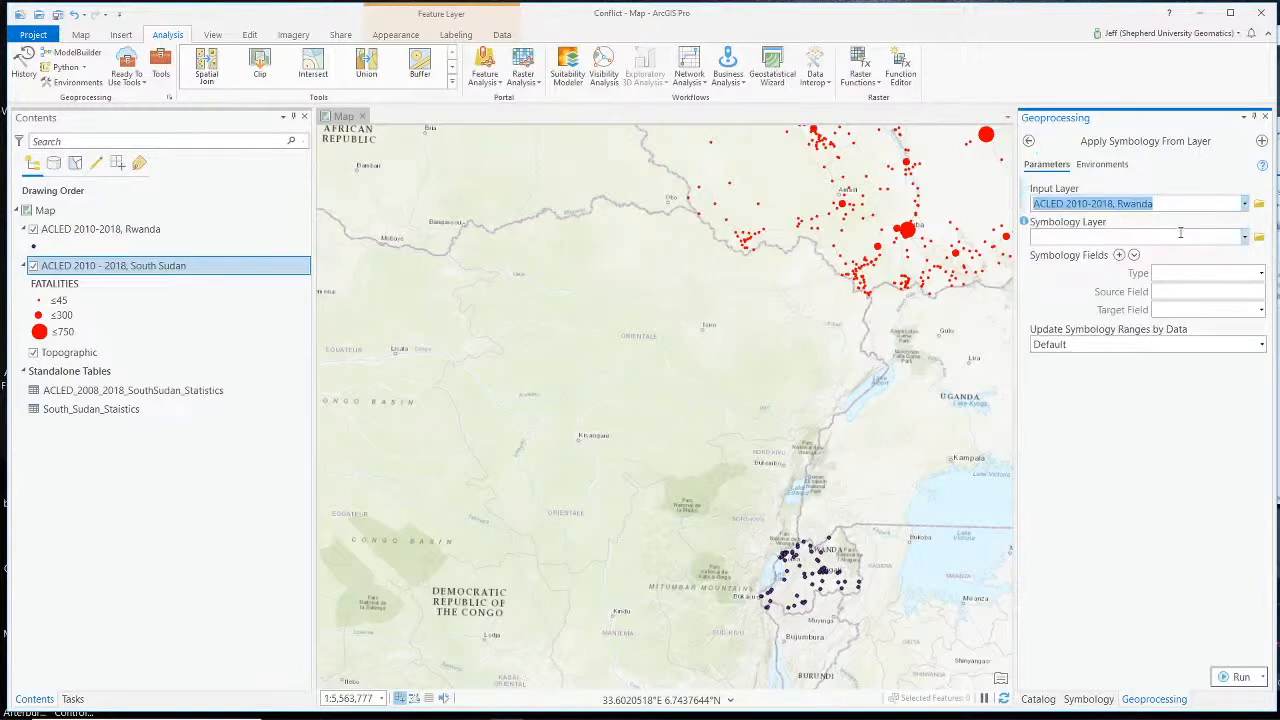
pyautogui.click(1245, 237)
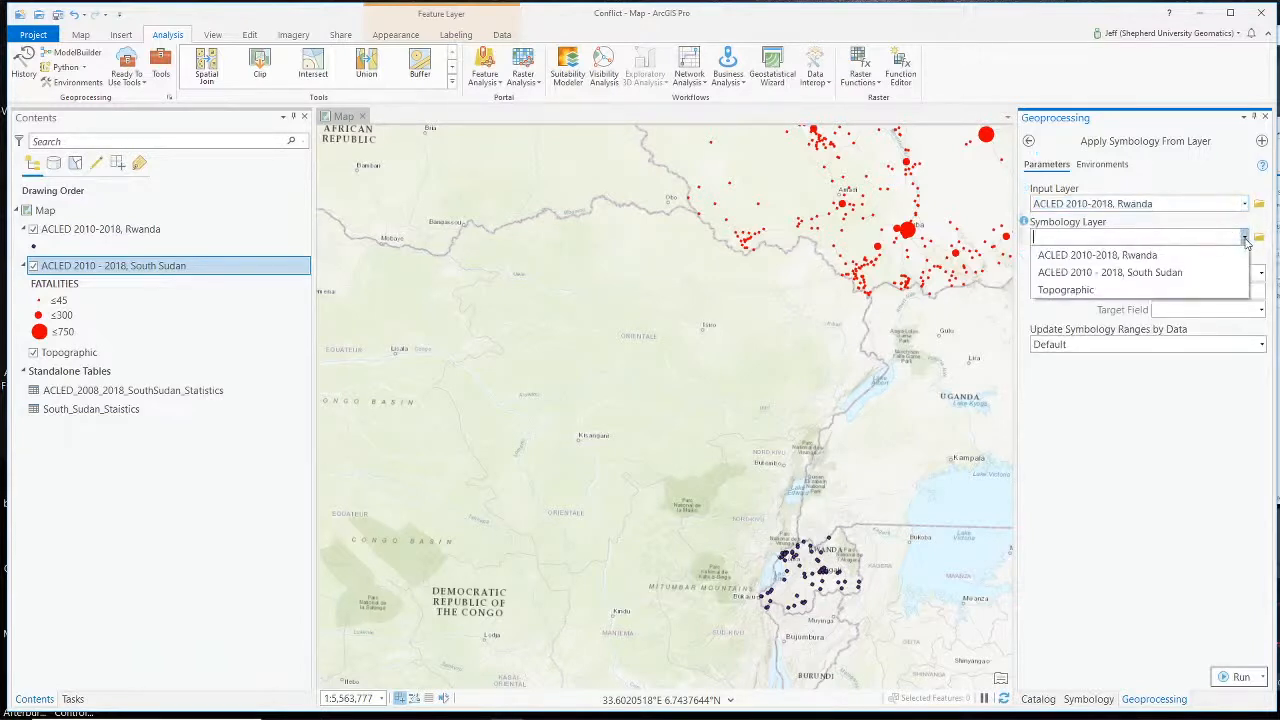
pyautogui.click(1190, 272)
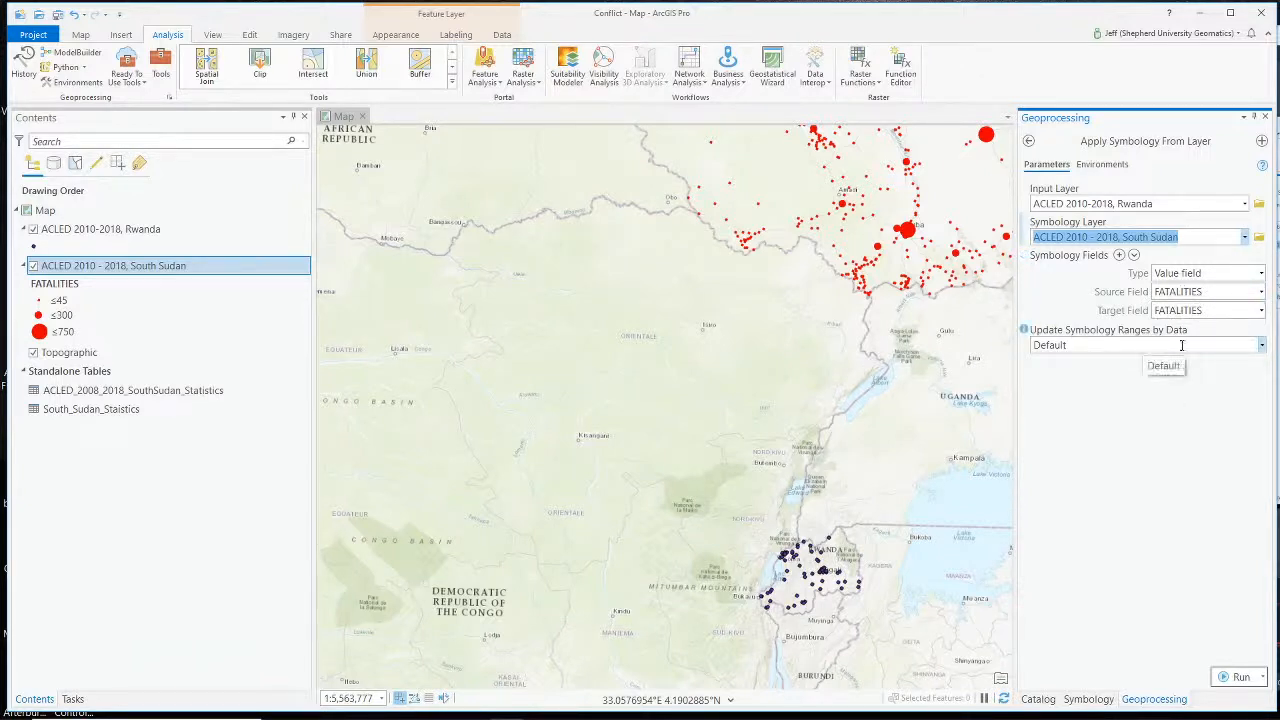
pyautogui.click(1261, 345)
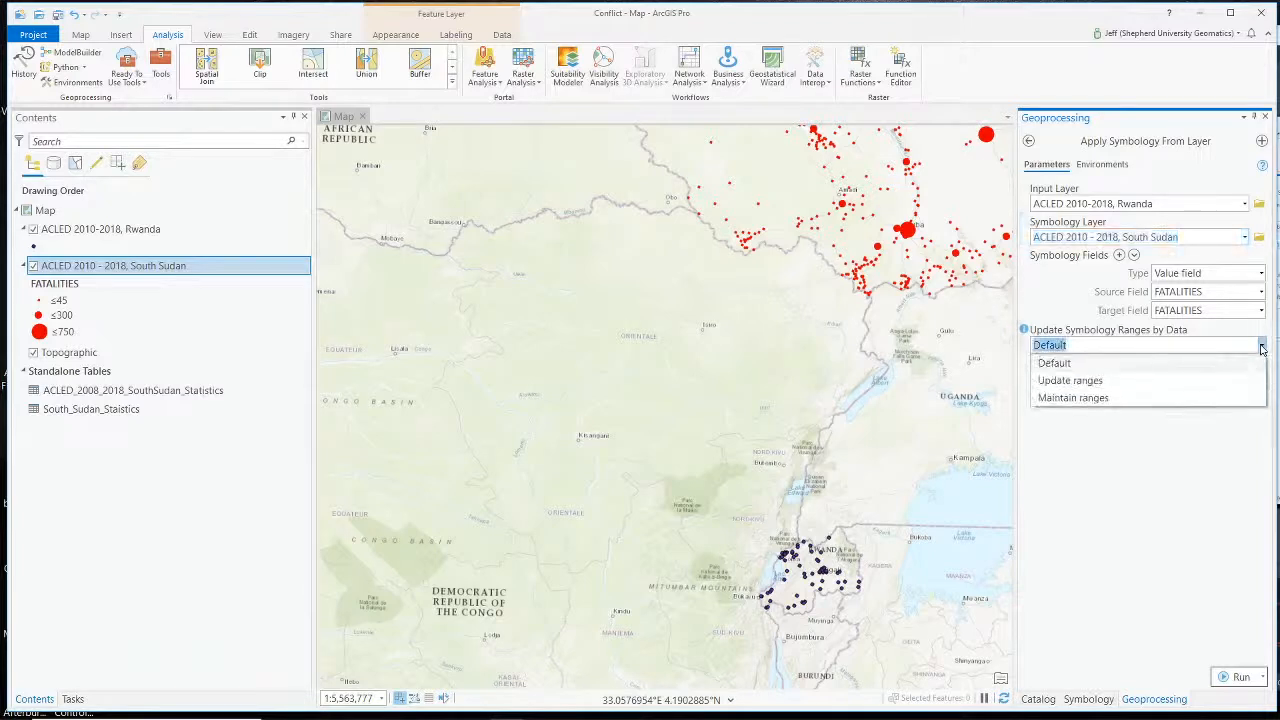
pyautogui.click(1090, 384)
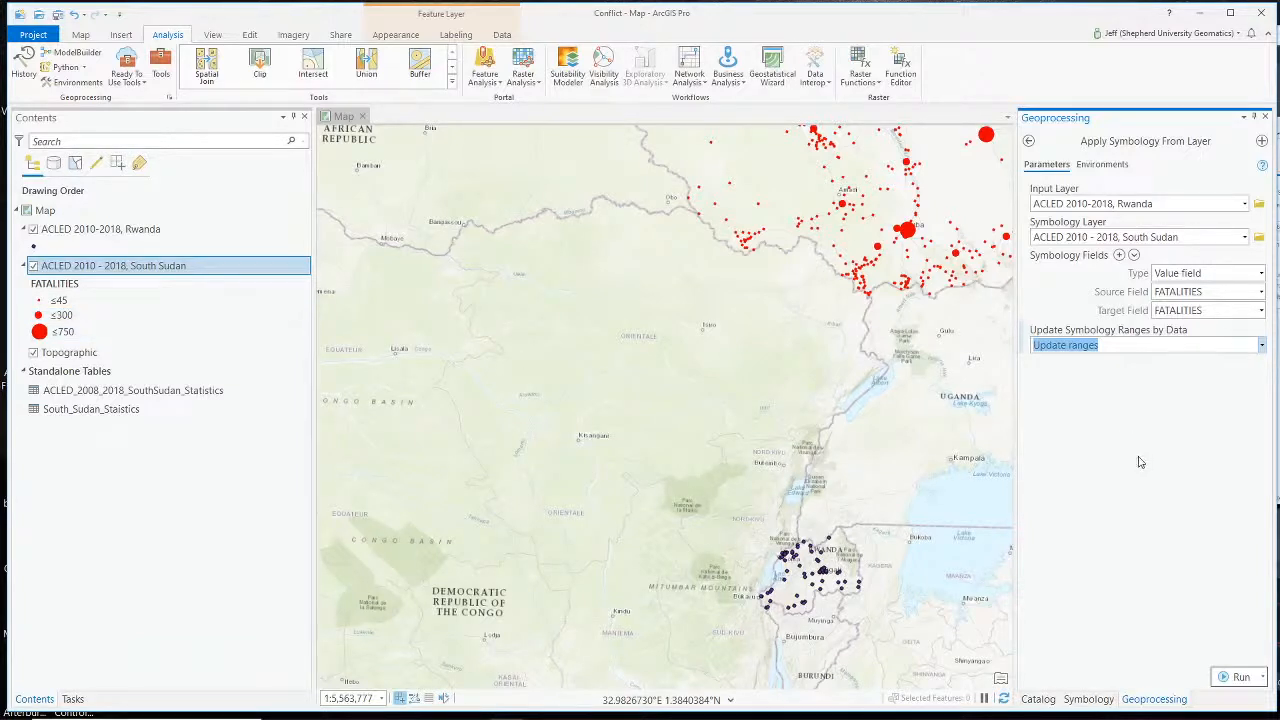
pyautogui.click(1232, 677)
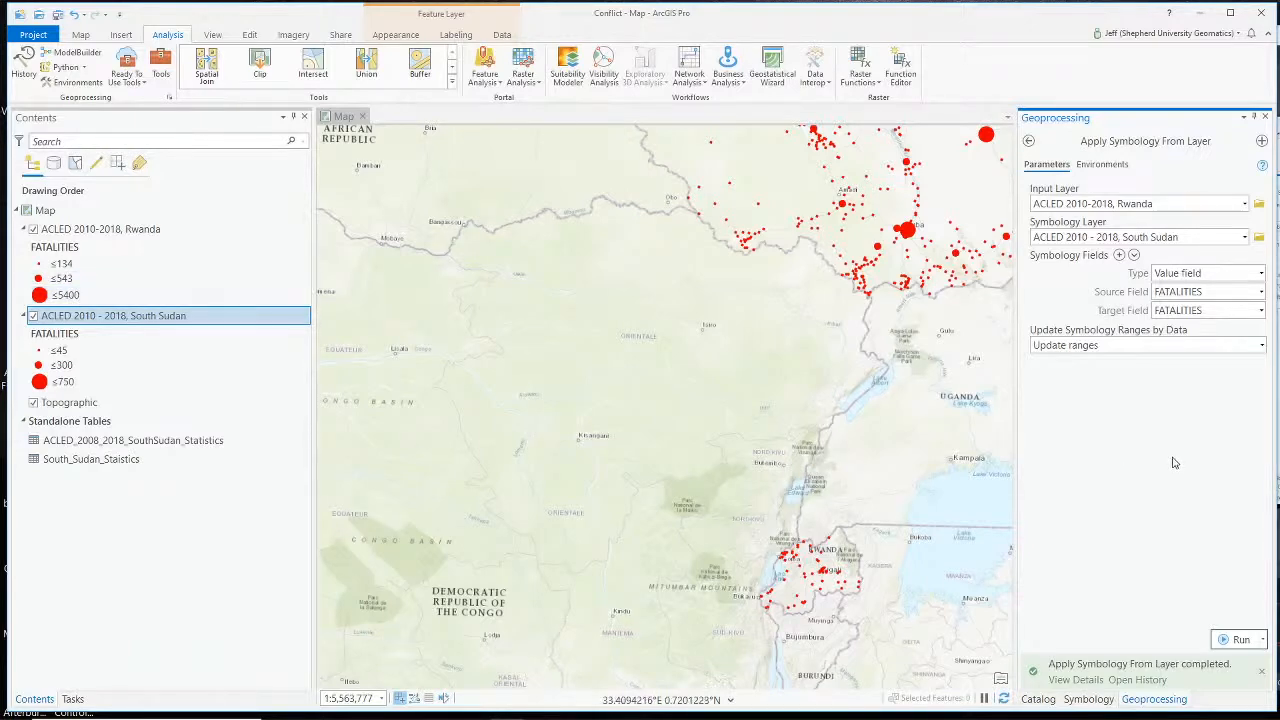
# - Reapply the South Sudan layer's symbology to the Rwanda layer with symbology ranges set to Maintain ranges
pyautogui.scroll(-2, 779, 573)
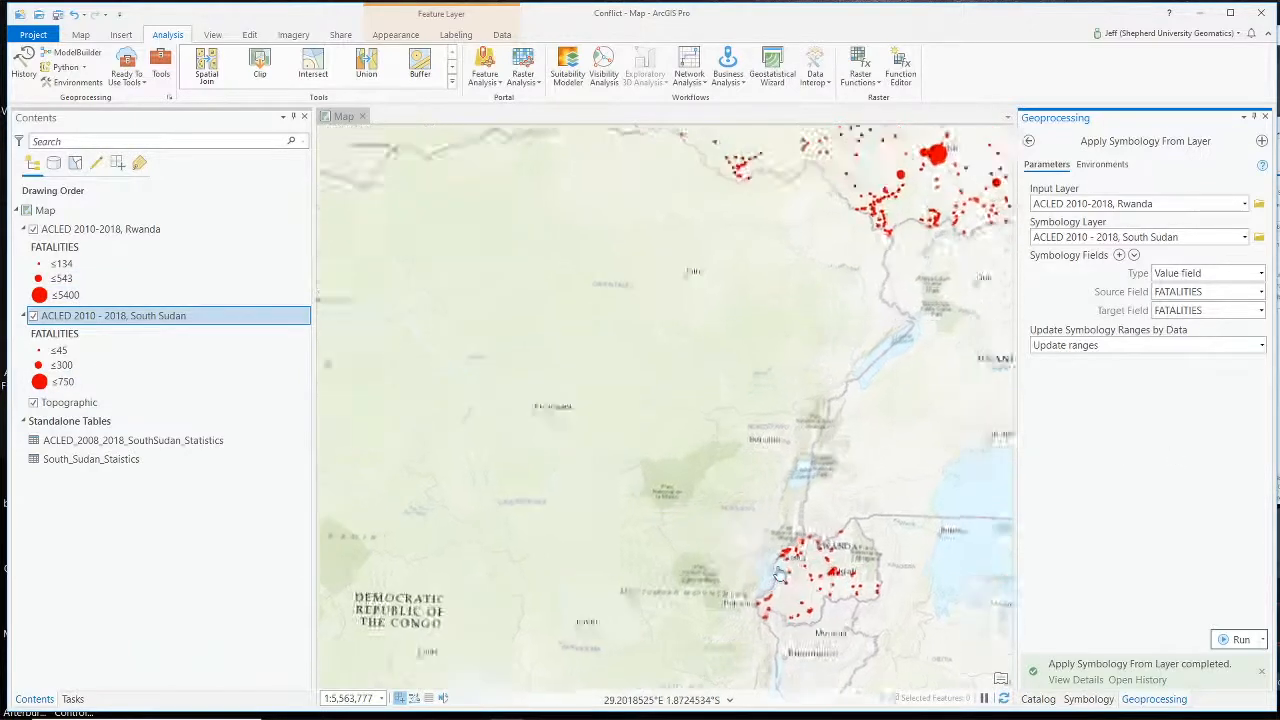
pyautogui.scroll(2, 840, 497)
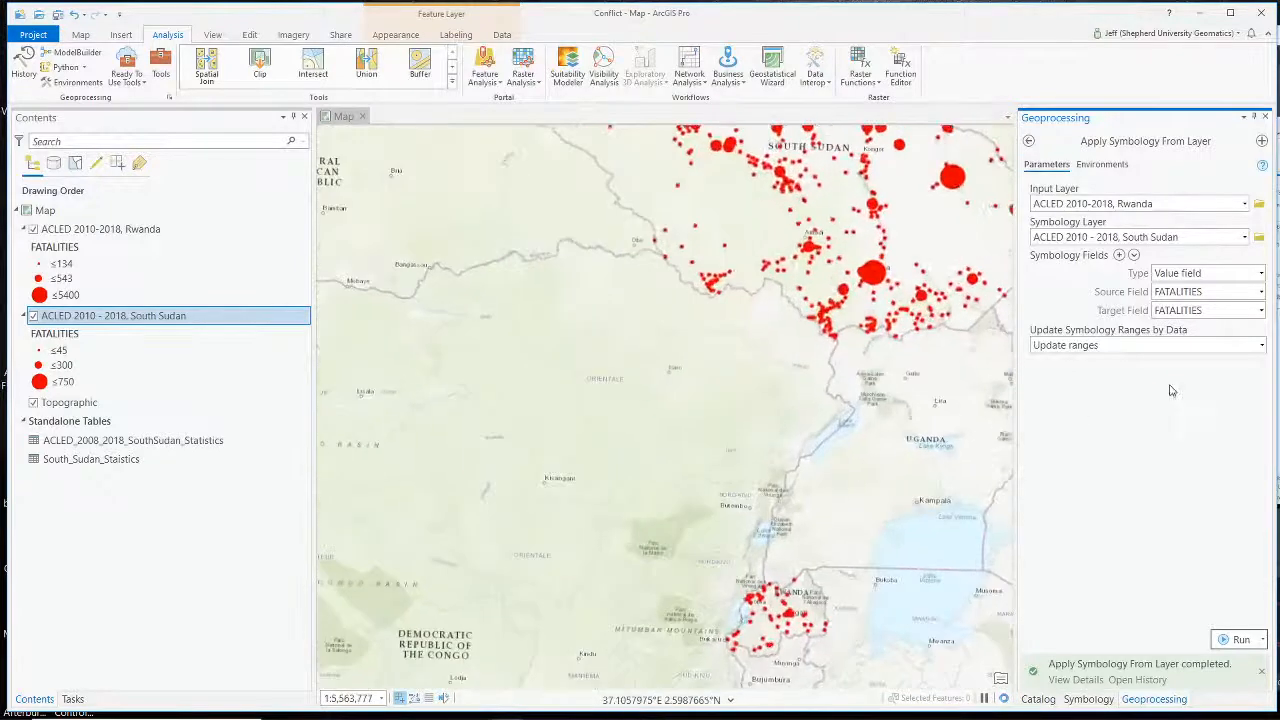
pyautogui.click(1262, 345)
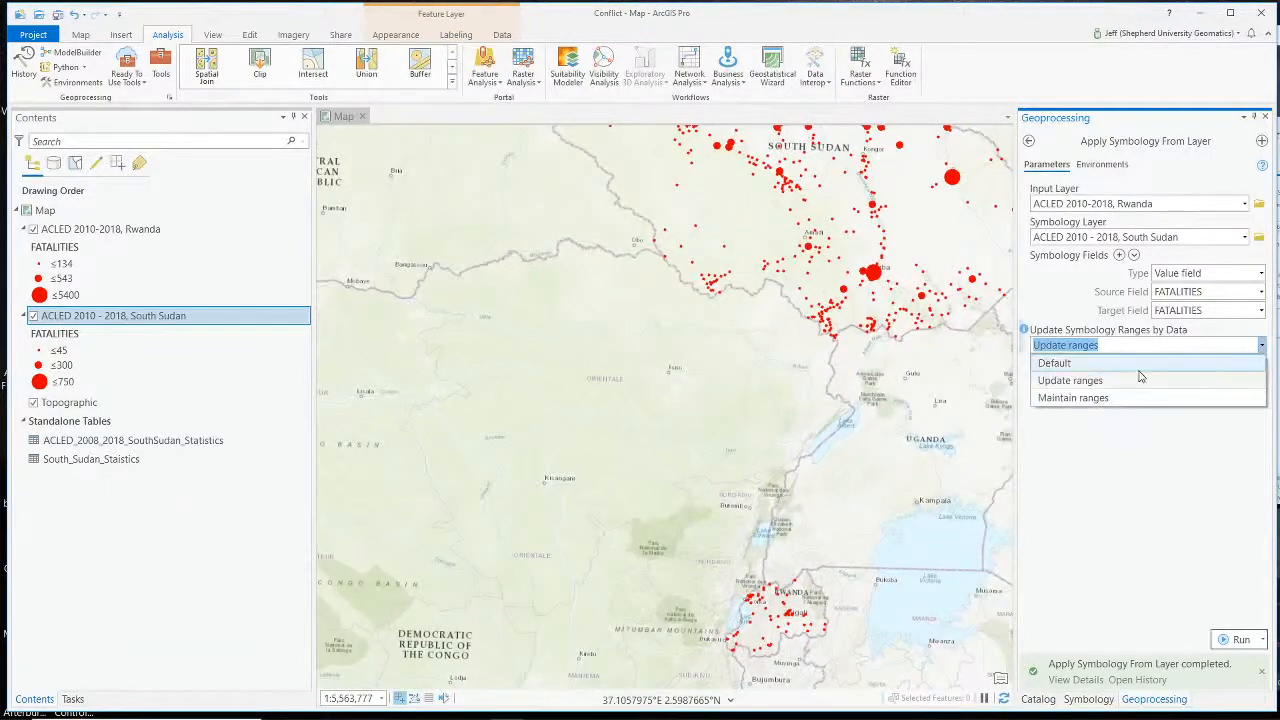
pyautogui.click(1120, 404)
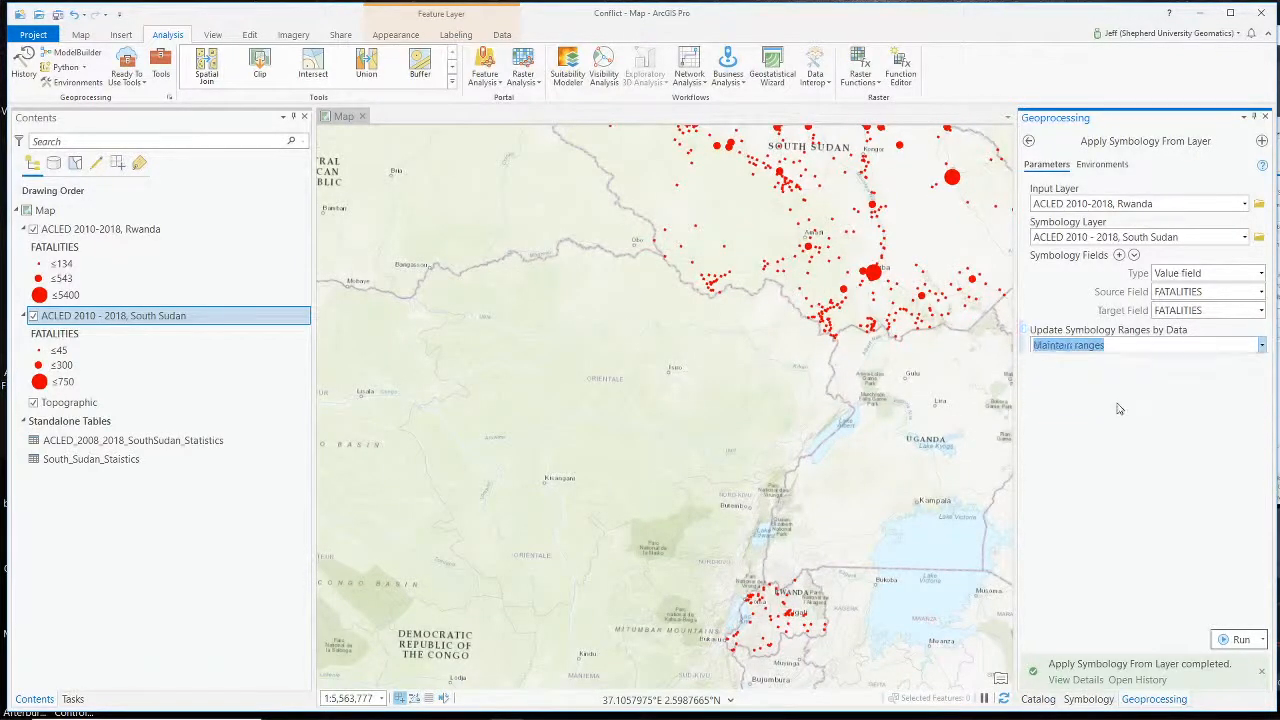
pyautogui.click(1234, 639)
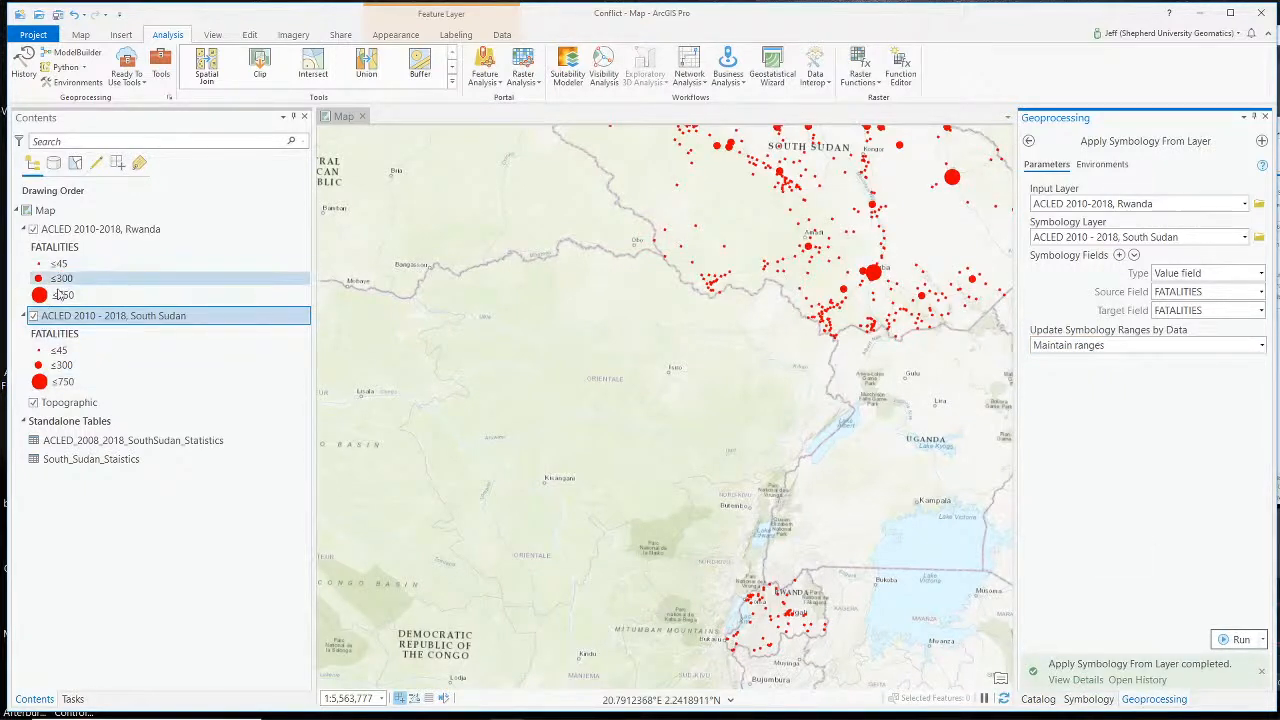
# - Run Apply Symbology From Layer on the Rwanda layer again with symbology ranges set to Default
pyautogui.click(1260, 345)
pyautogui.click(1190, 364)
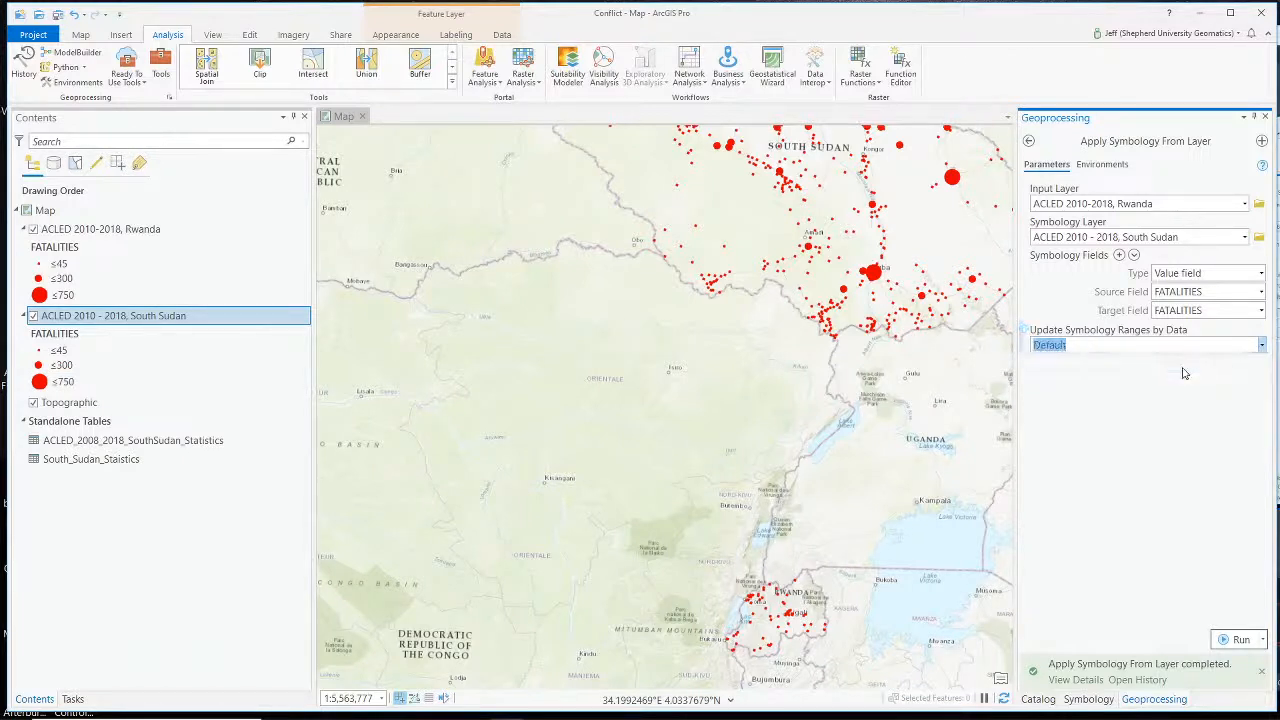
pyautogui.click(1240, 639)
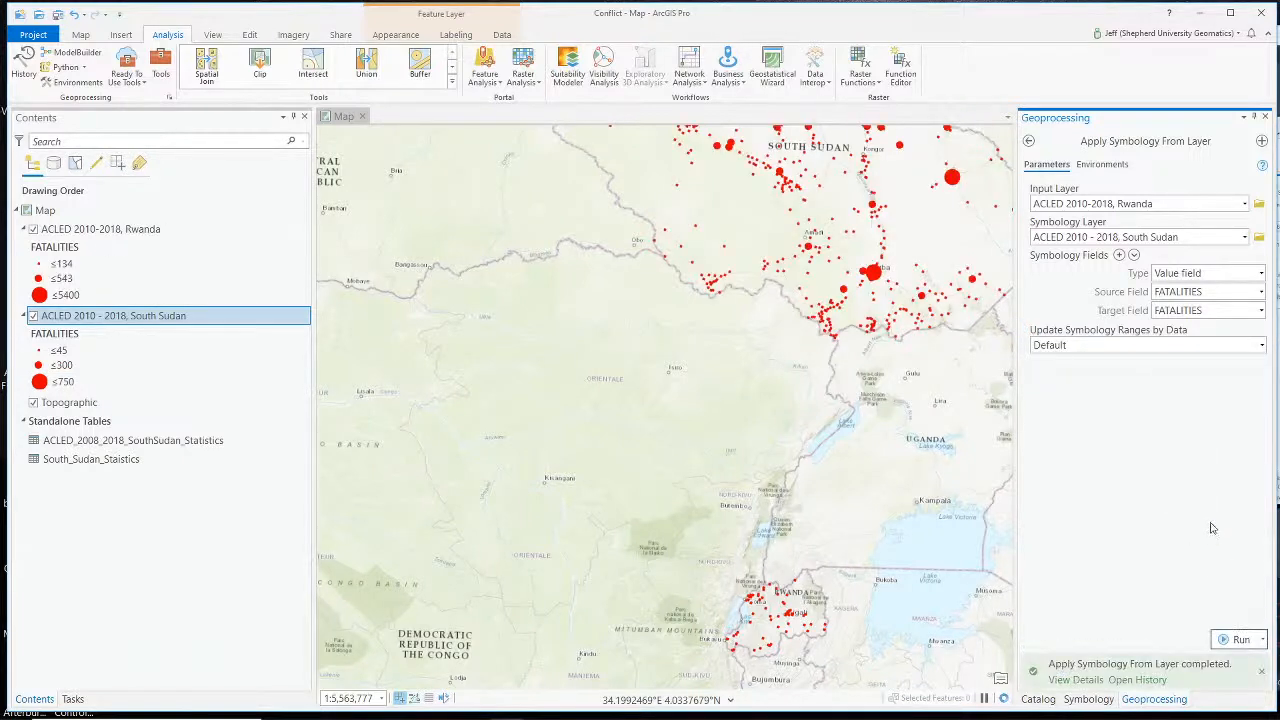
# - Examine the Rwanda layer's points on the map and look up the attributes of a point near Kigali
pyautogui.scroll(-2, 667, 400)
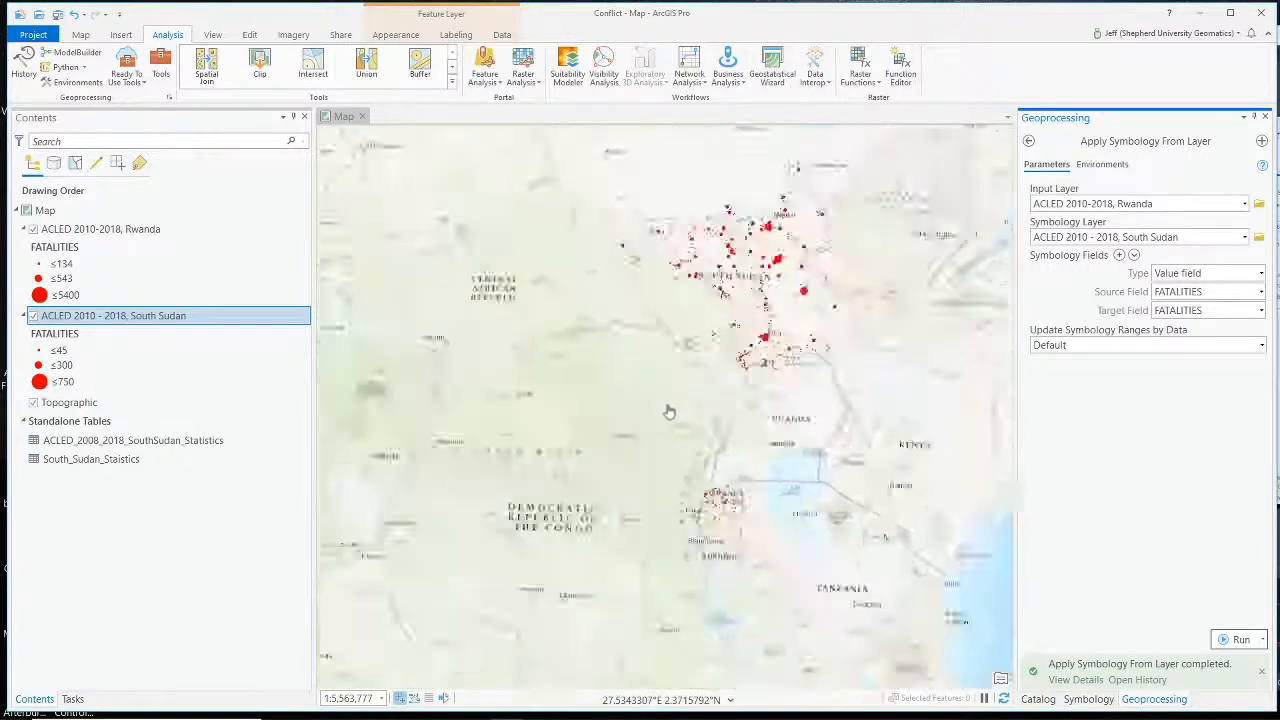
pyautogui.scroll(4, 793, 450)
pyautogui.scroll(4, 793, 450)
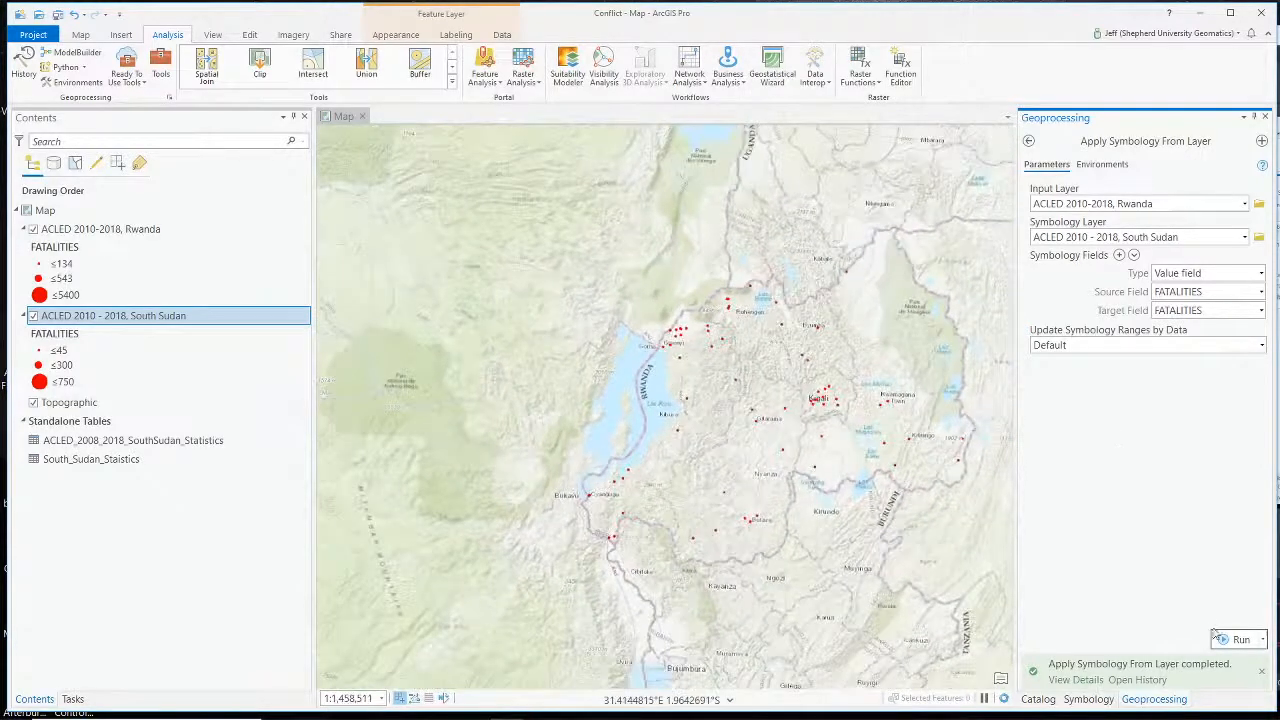
pyautogui.click(119, 232)
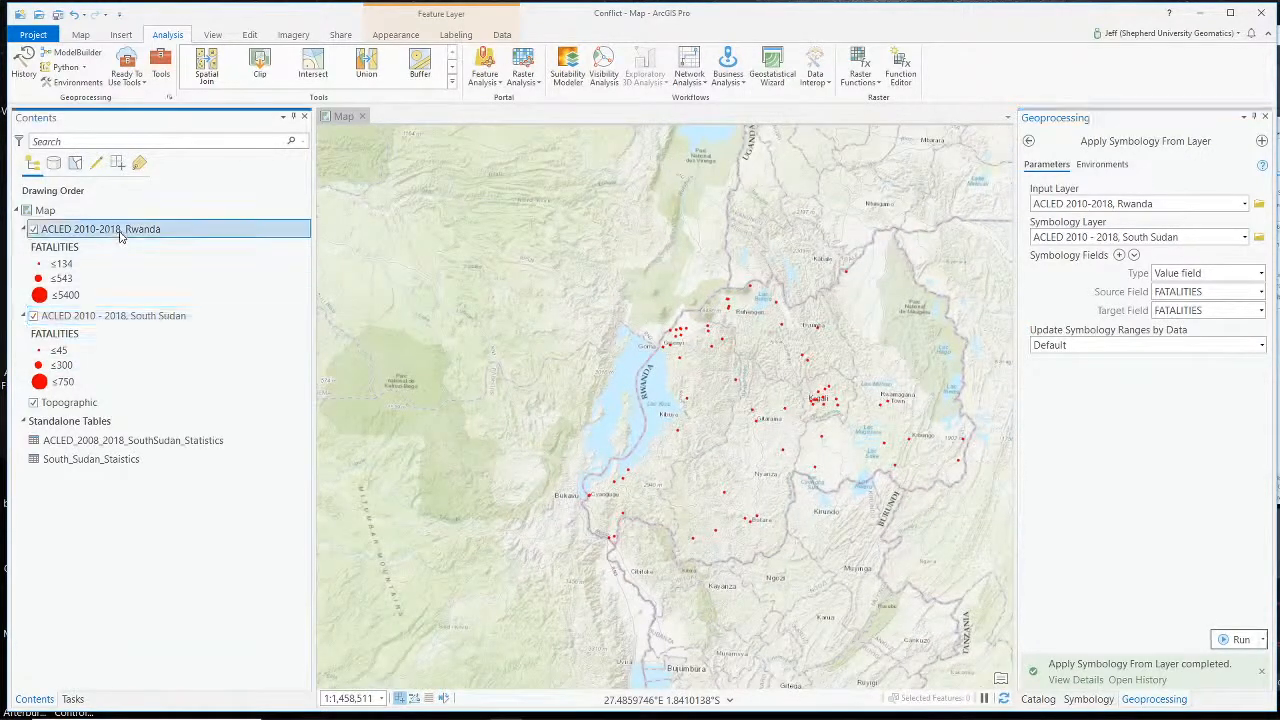
pyautogui.click(822, 413)
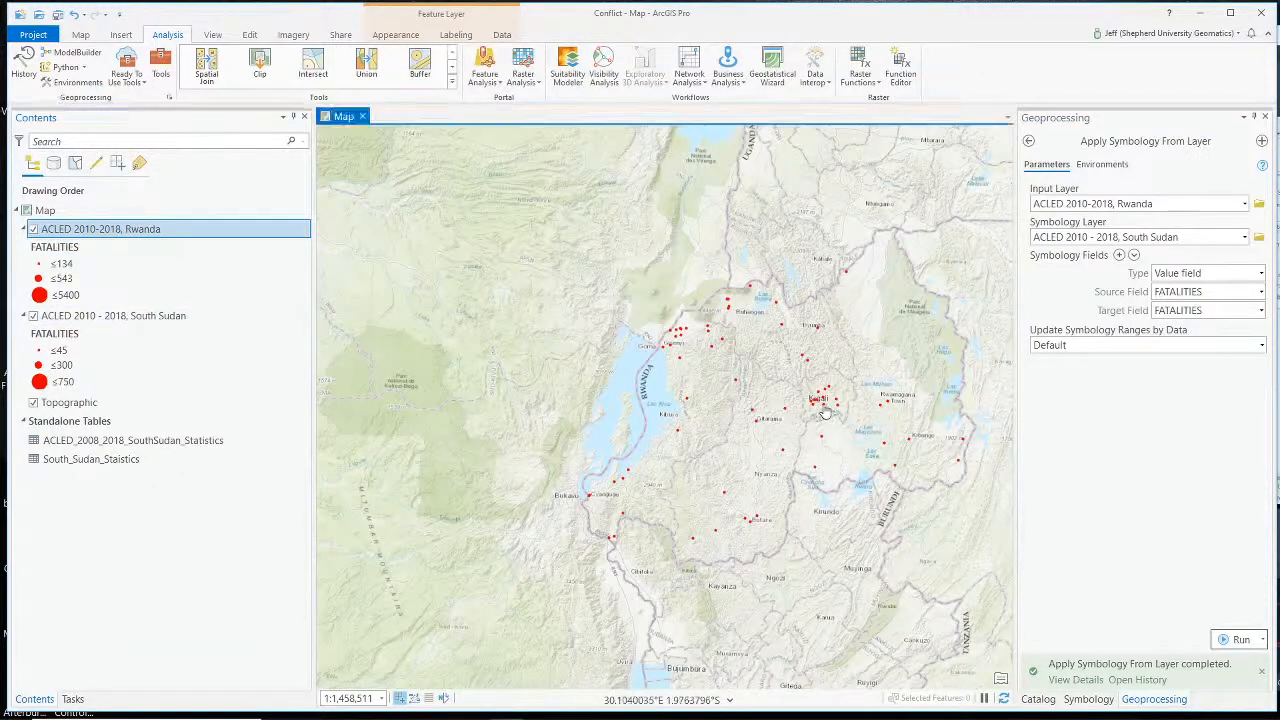
pyautogui.click(888, 448)
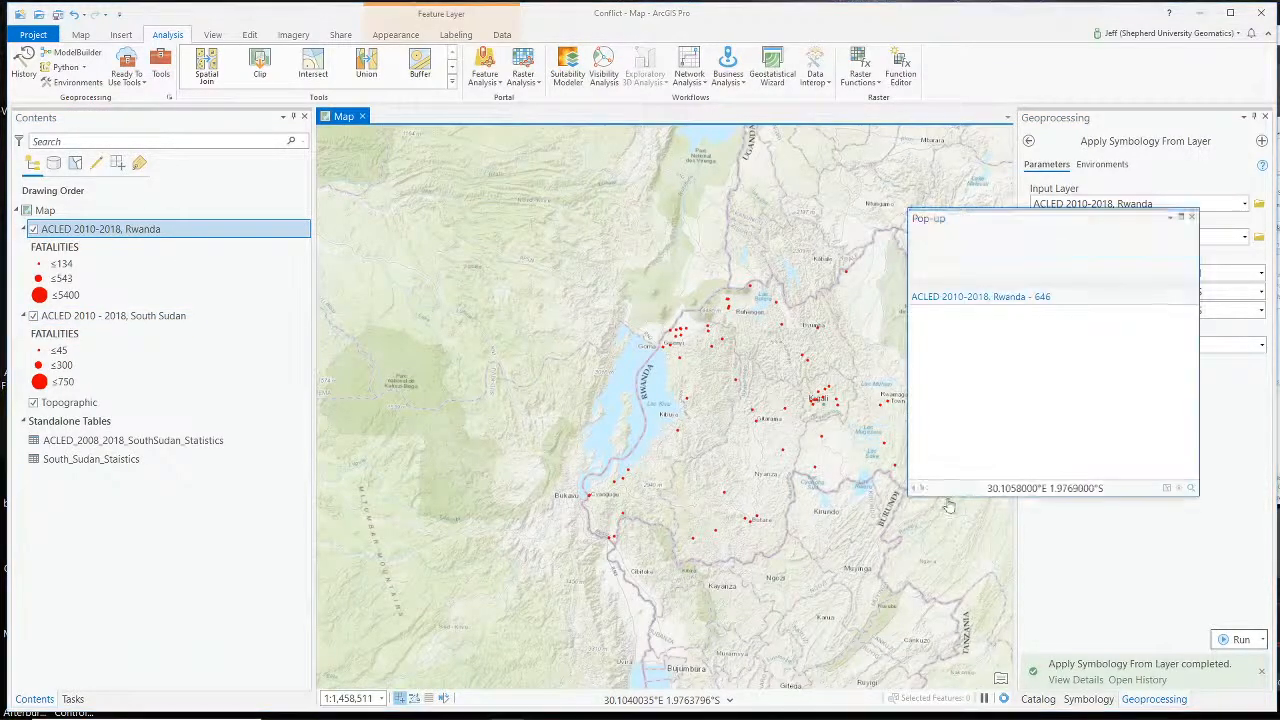
pyautogui.click(1191, 217)
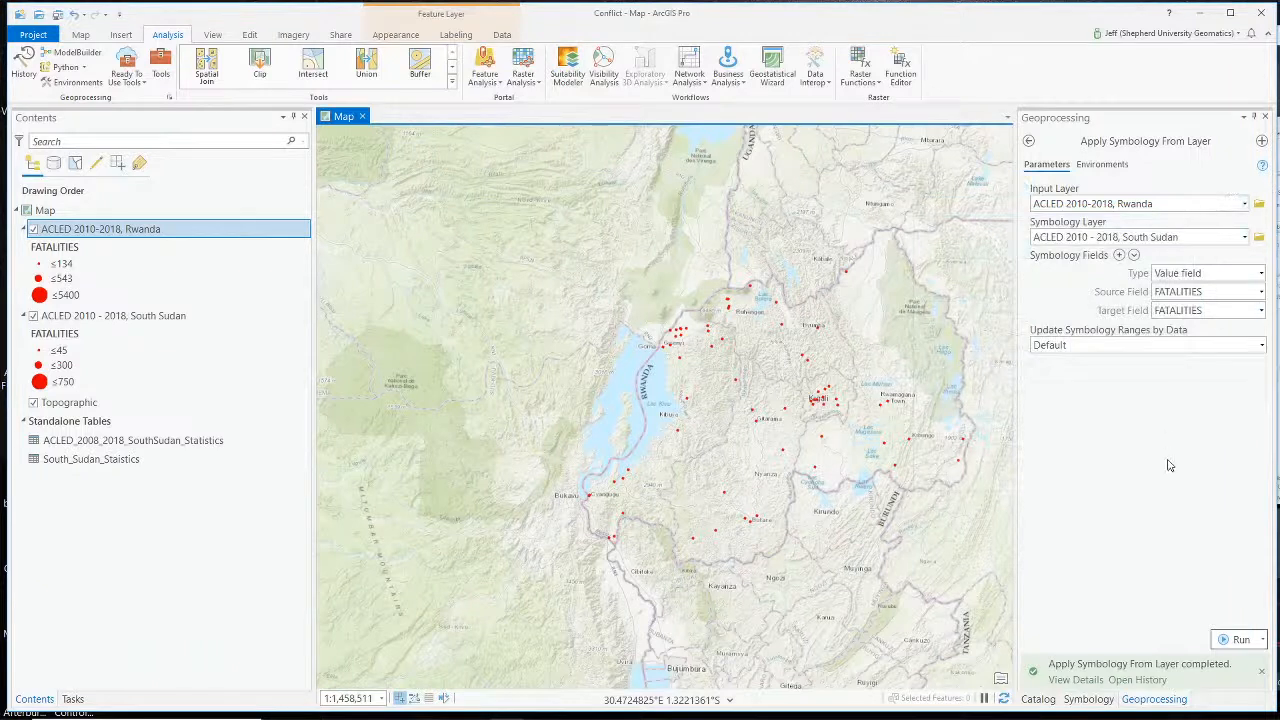
# - Check the source and target symbology fields and set Update Symbology Ranges by Data to Maintain ranges
pyautogui.click(1261, 291)
pyautogui.click(1263, 292)
pyautogui.click(1260, 311)
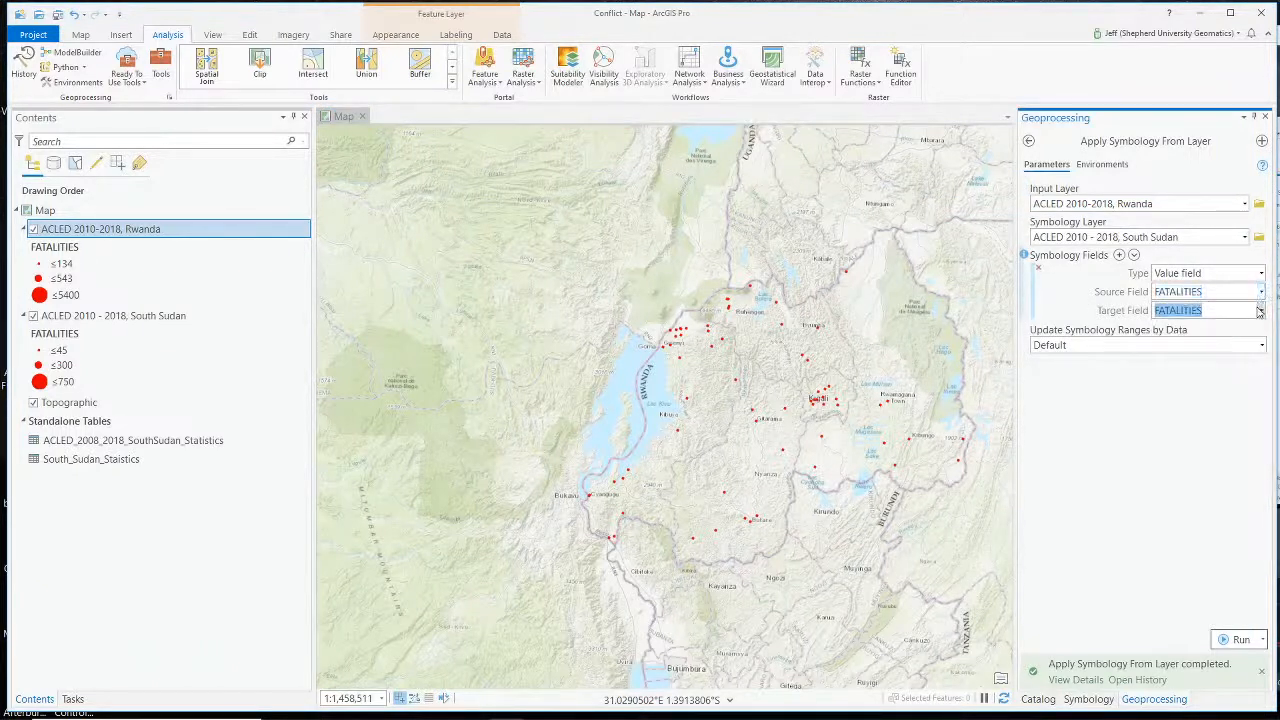
pyautogui.click(1261, 344)
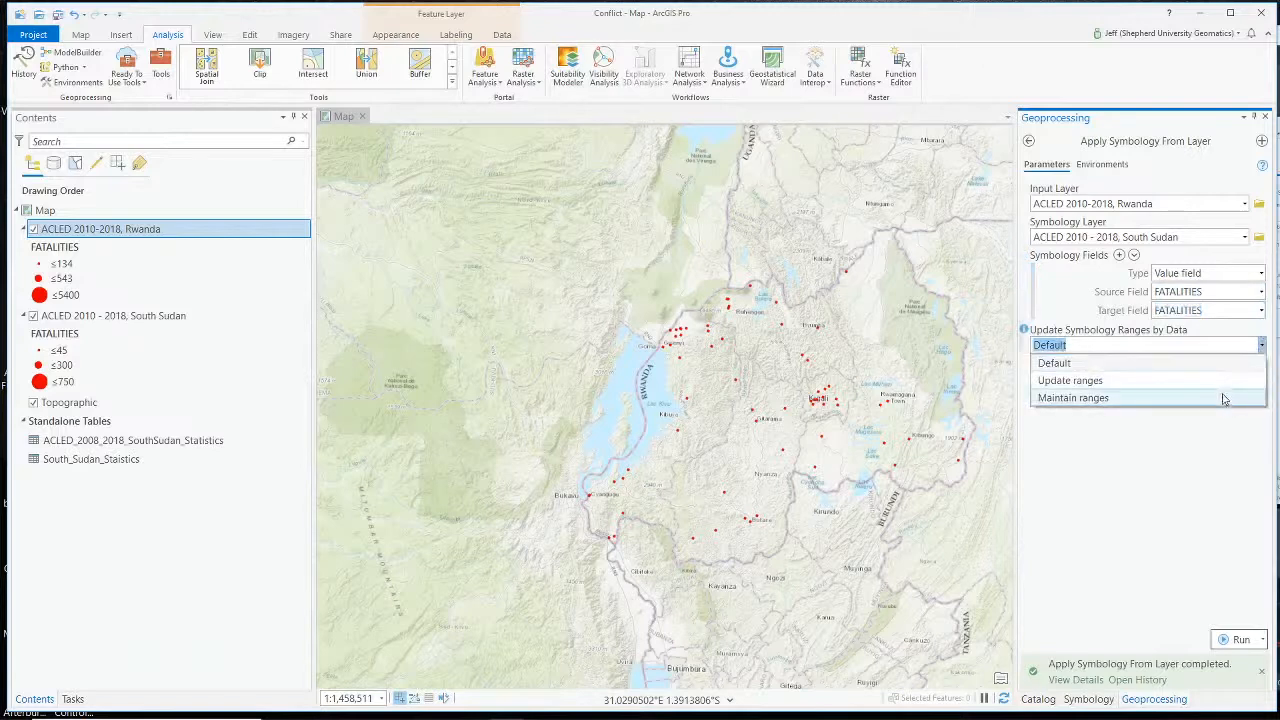
pyautogui.click(1222, 399)
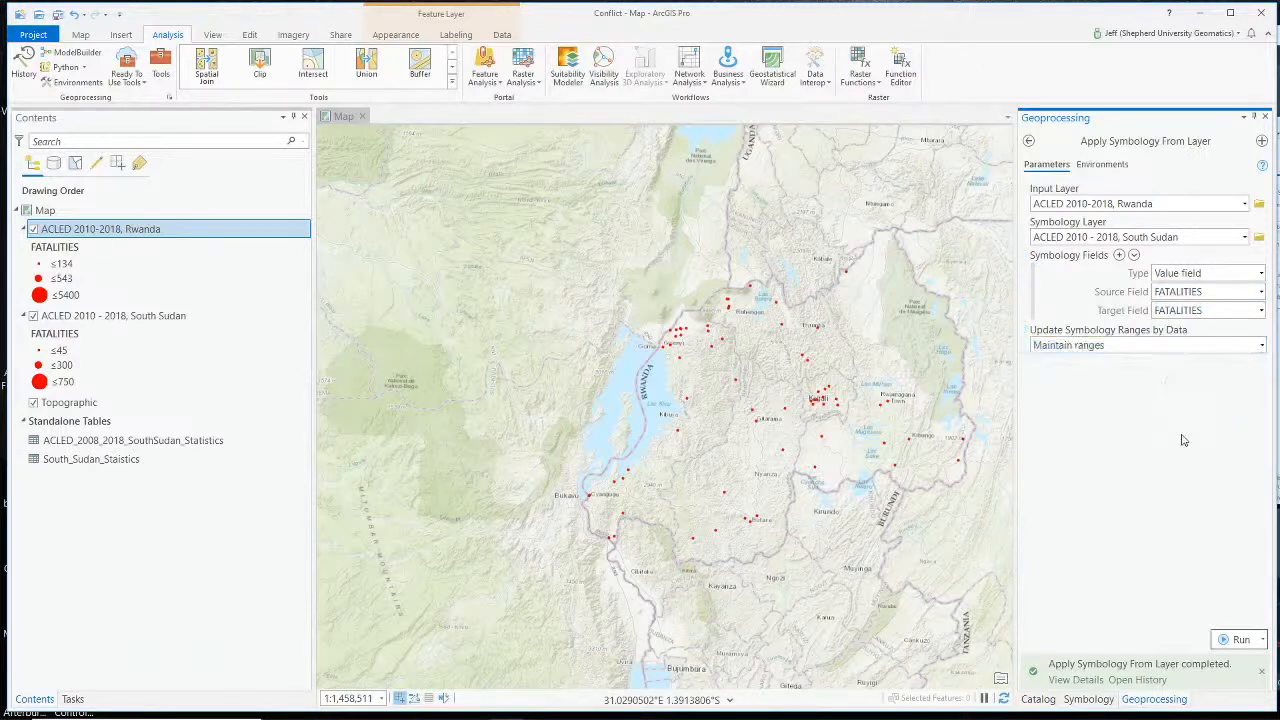
# - Inspect the attributes of two Rwanda conflict points, reading down to the fatalities value
pyautogui.click(787, 414)
pyautogui.click(787, 414)
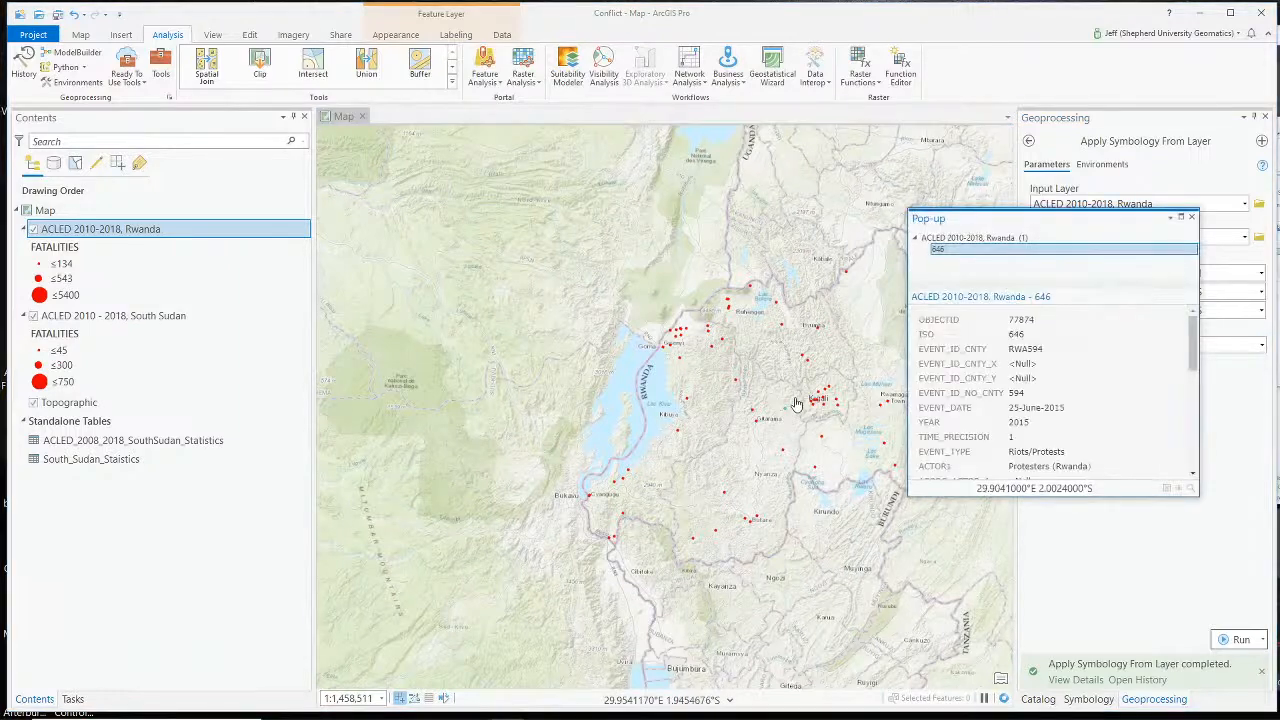
pyautogui.scroll(-3, 787, 414)
pyautogui.scroll(-6, 1045, 386)
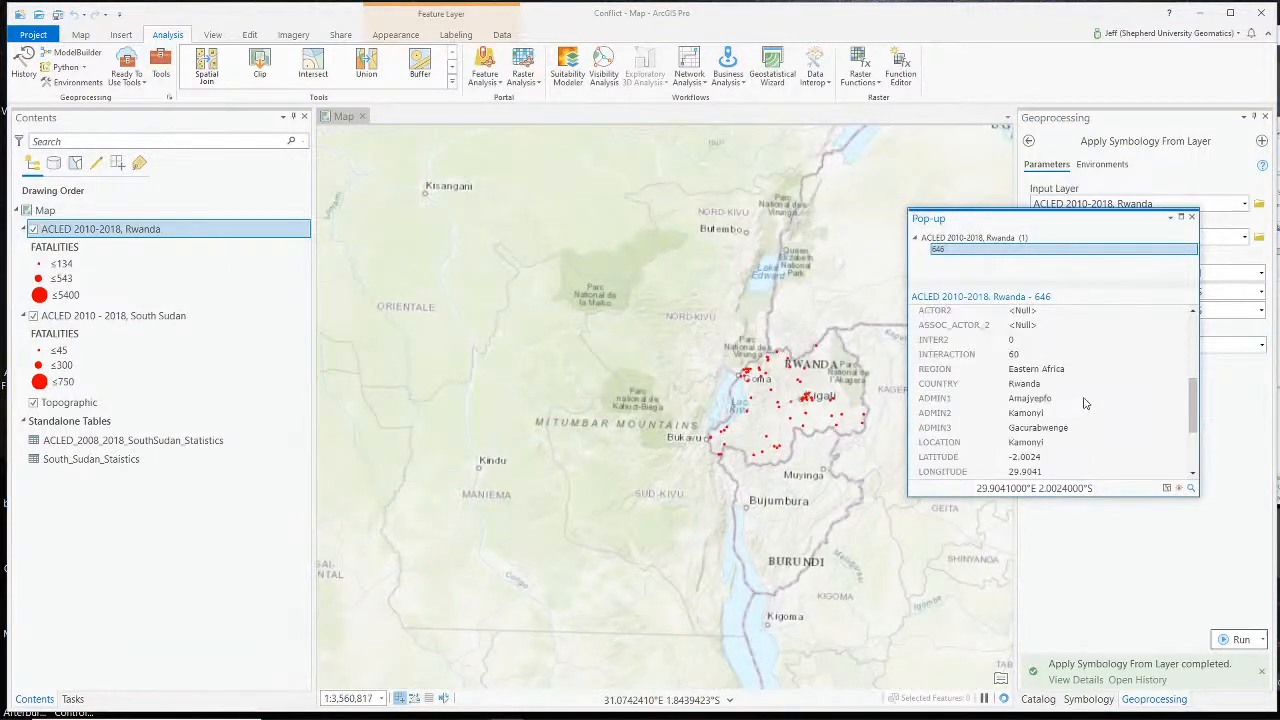
pyautogui.click(1191, 217)
pyautogui.click(838, 434)
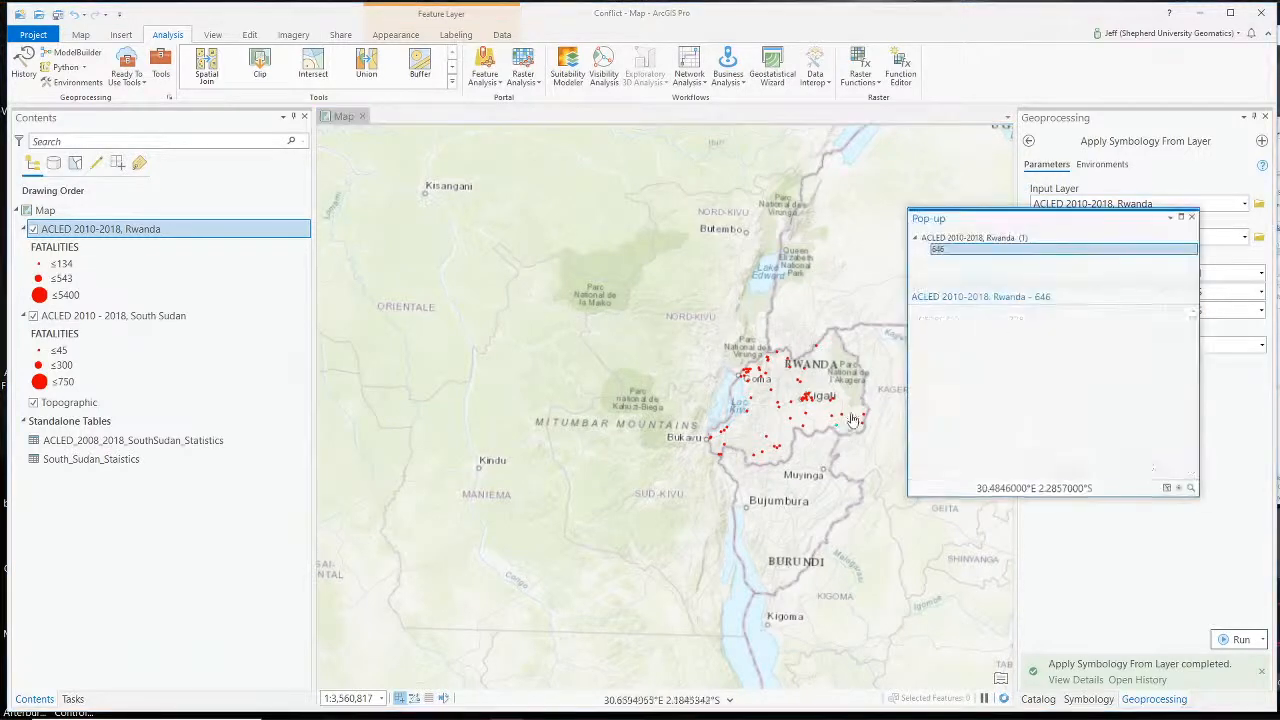
pyautogui.scroll(4, 840, 432)
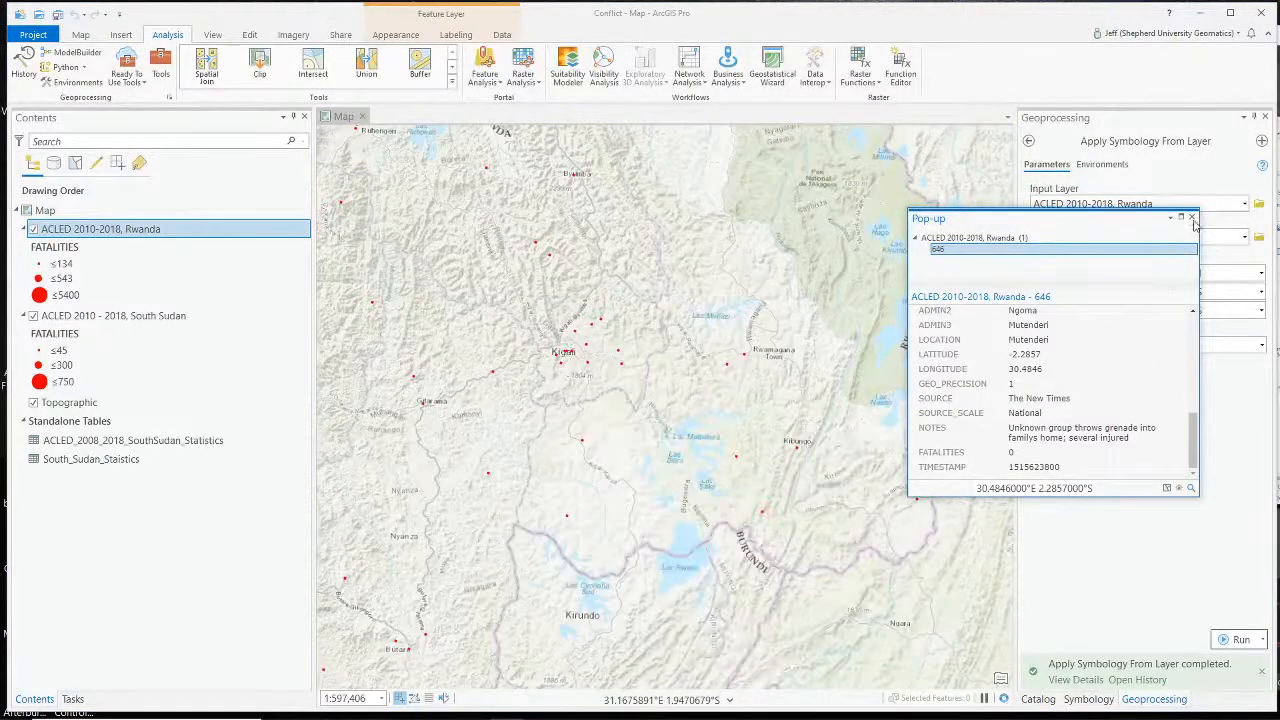
pyautogui.click(1191, 217)
# - Apply the South Sudan symbology to the Rwanda layer with FATALITIES as target field, check the Value field type, and close the tool
pyautogui.click(1259, 317)
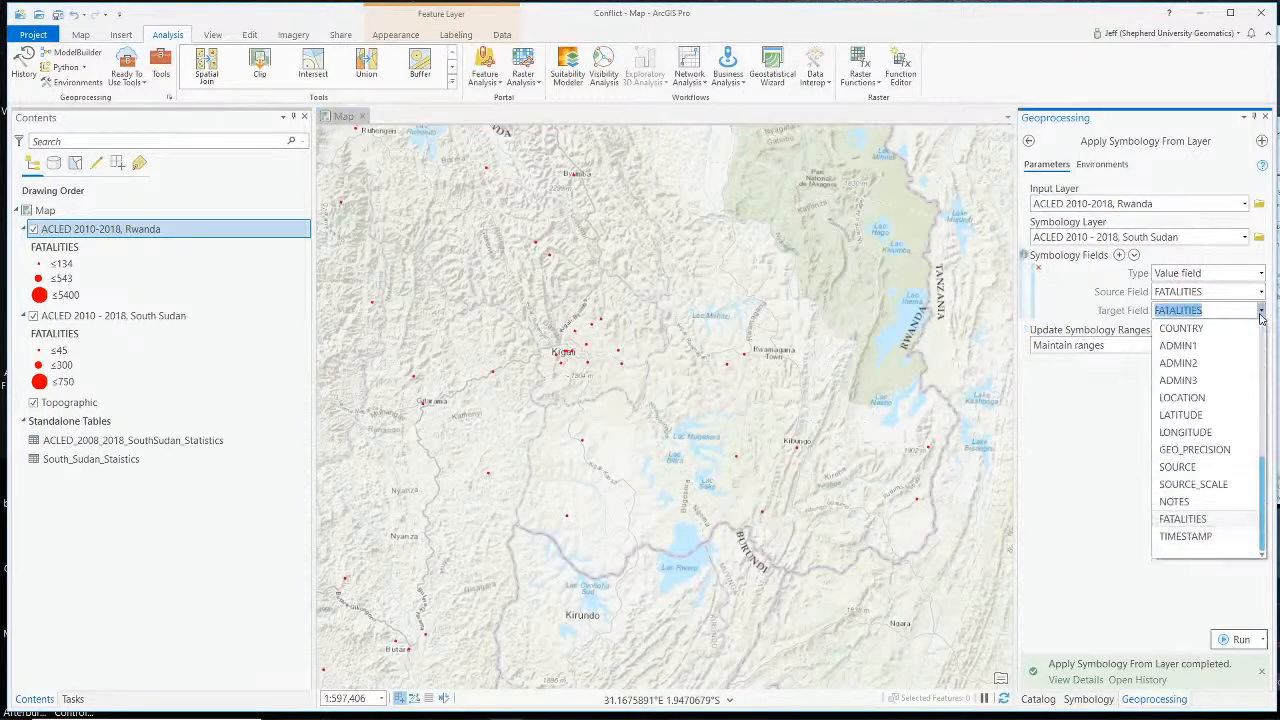
pyautogui.click(1210, 524)
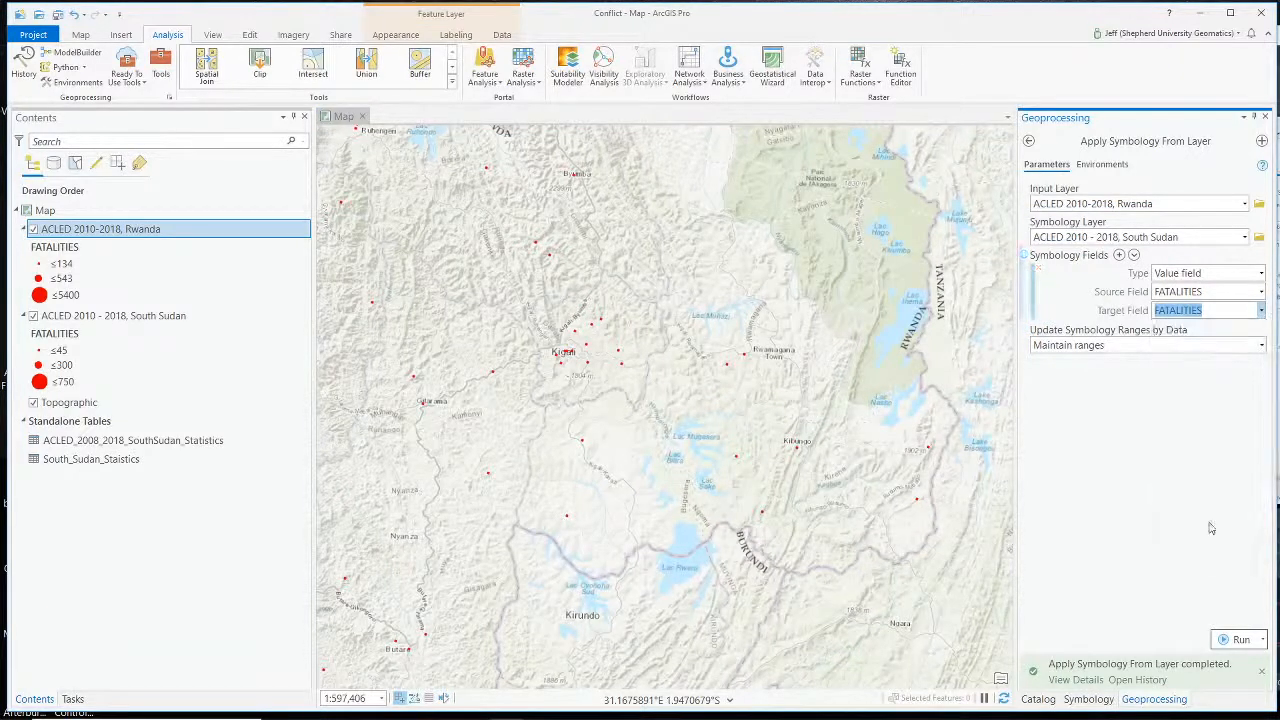
pyautogui.click(1239, 638)
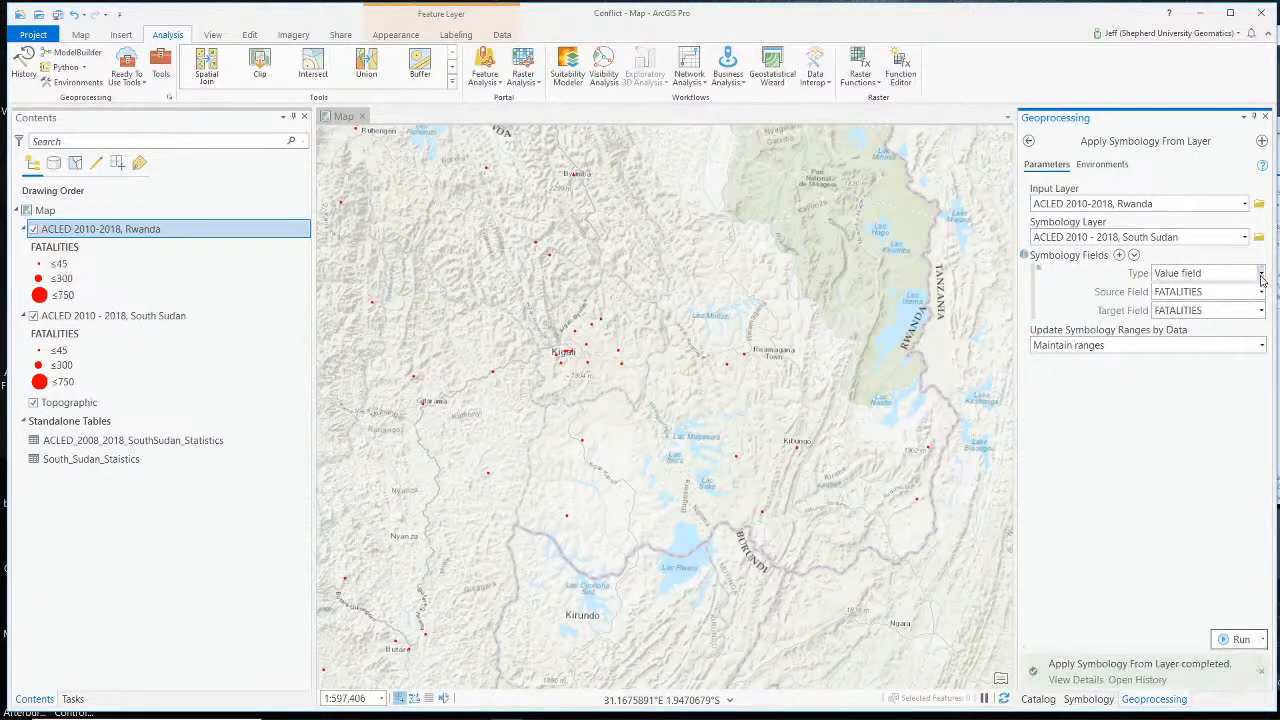
pyautogui.click(1261, 275)
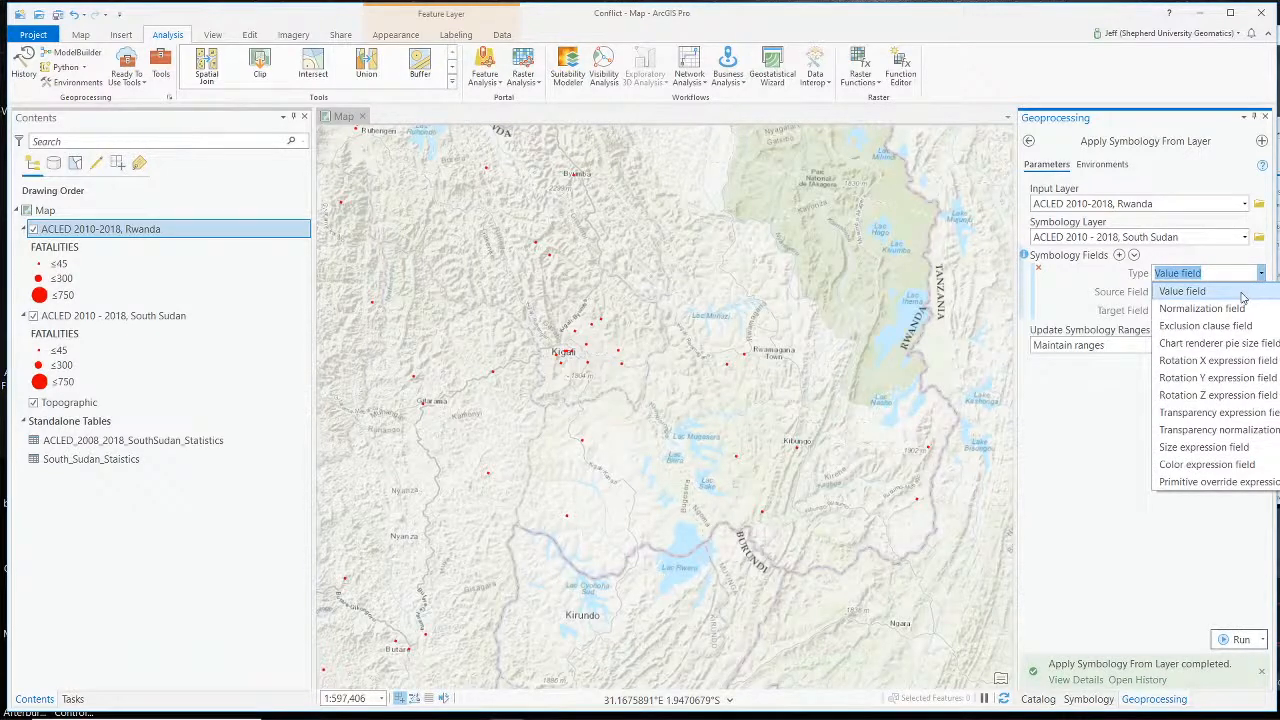
pyautogui.click(1242, 295)
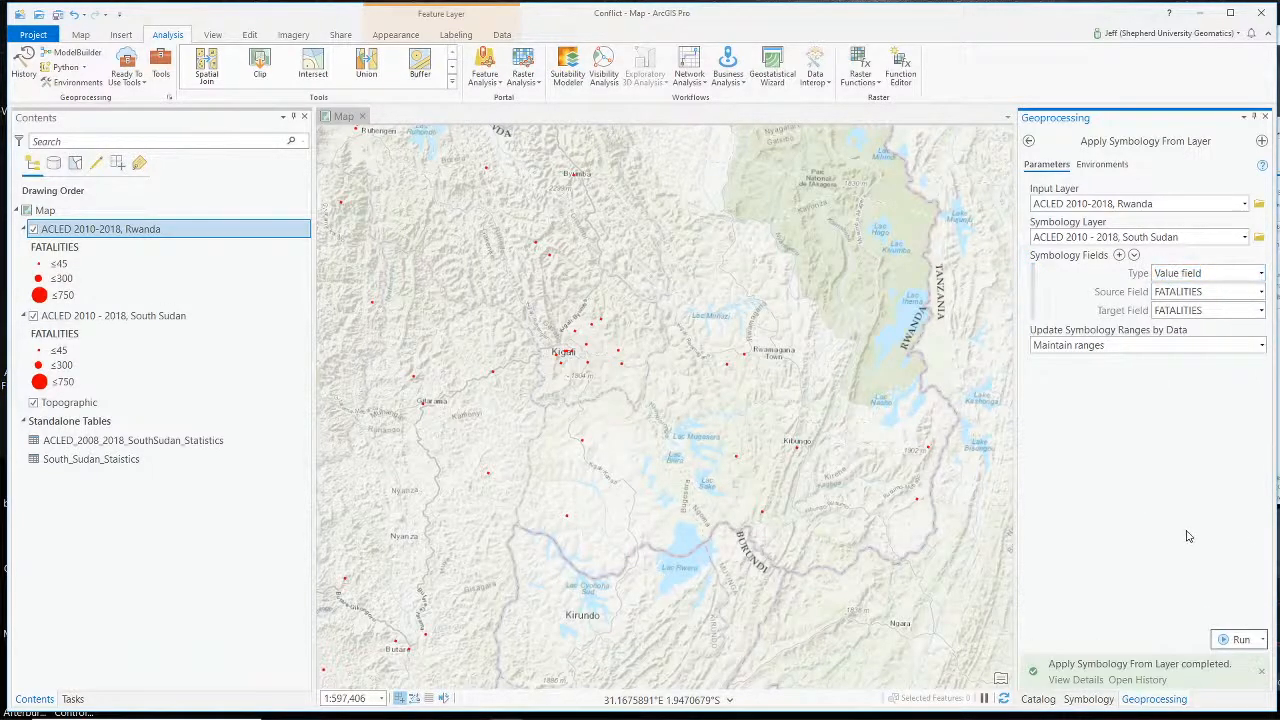
pyautogui.click(1264, 117)
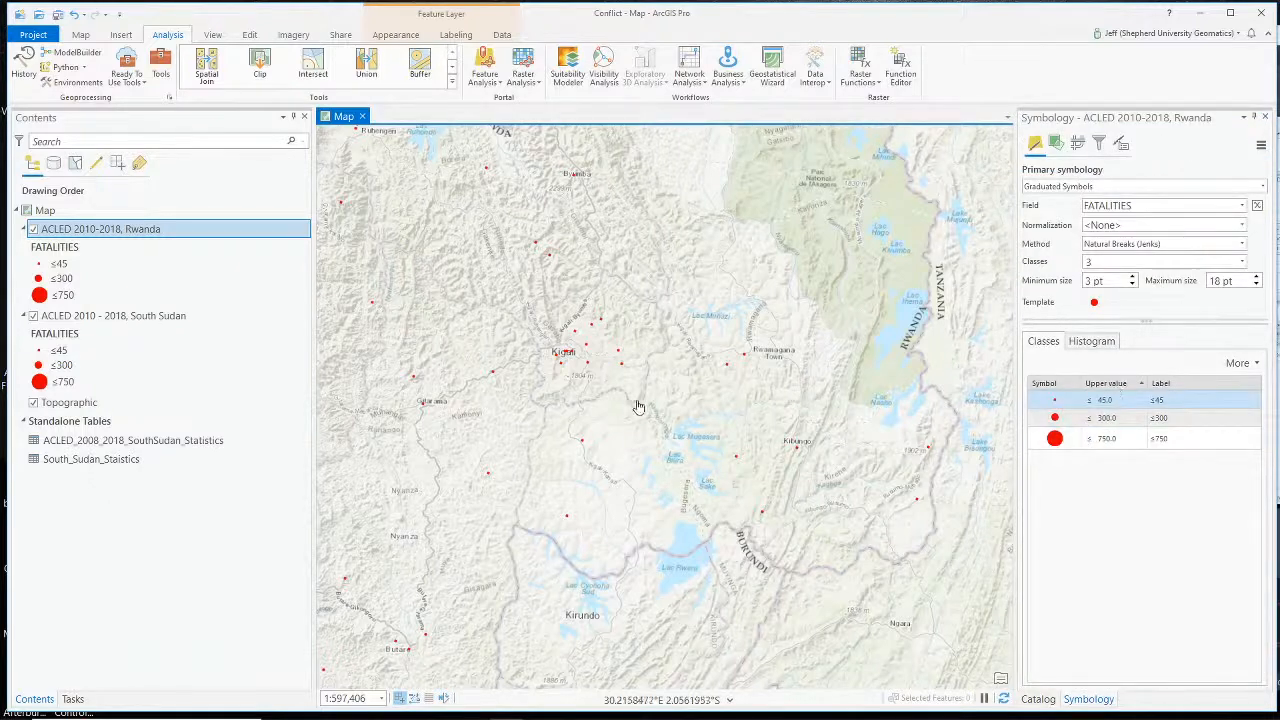
# - Examine the Rwanda points across the country, then view the full extent of the "ACLED 2010 - 2018, South Sudan" layer for comparison
pyautogui.moveTo(631, 388); pyautogui.dragTo(792, 427)
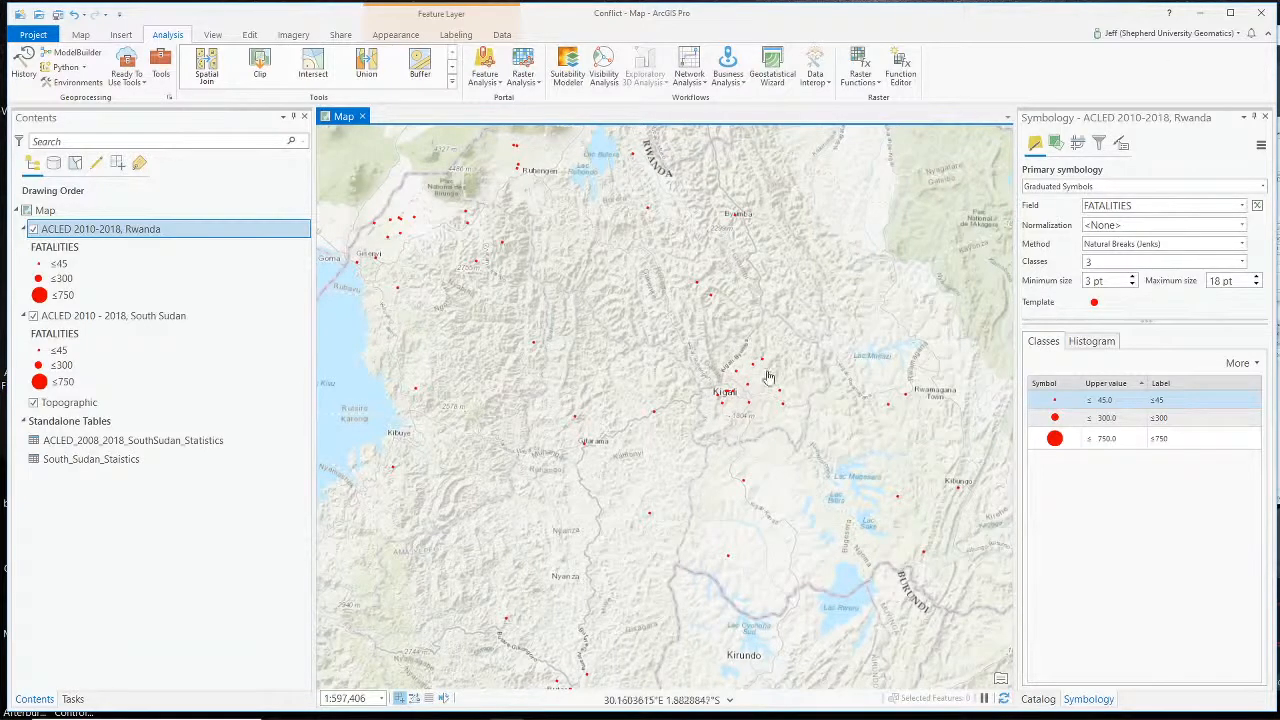
pyautogui.moveTo(419, 243); pyautogui.dragTo(487, 263)
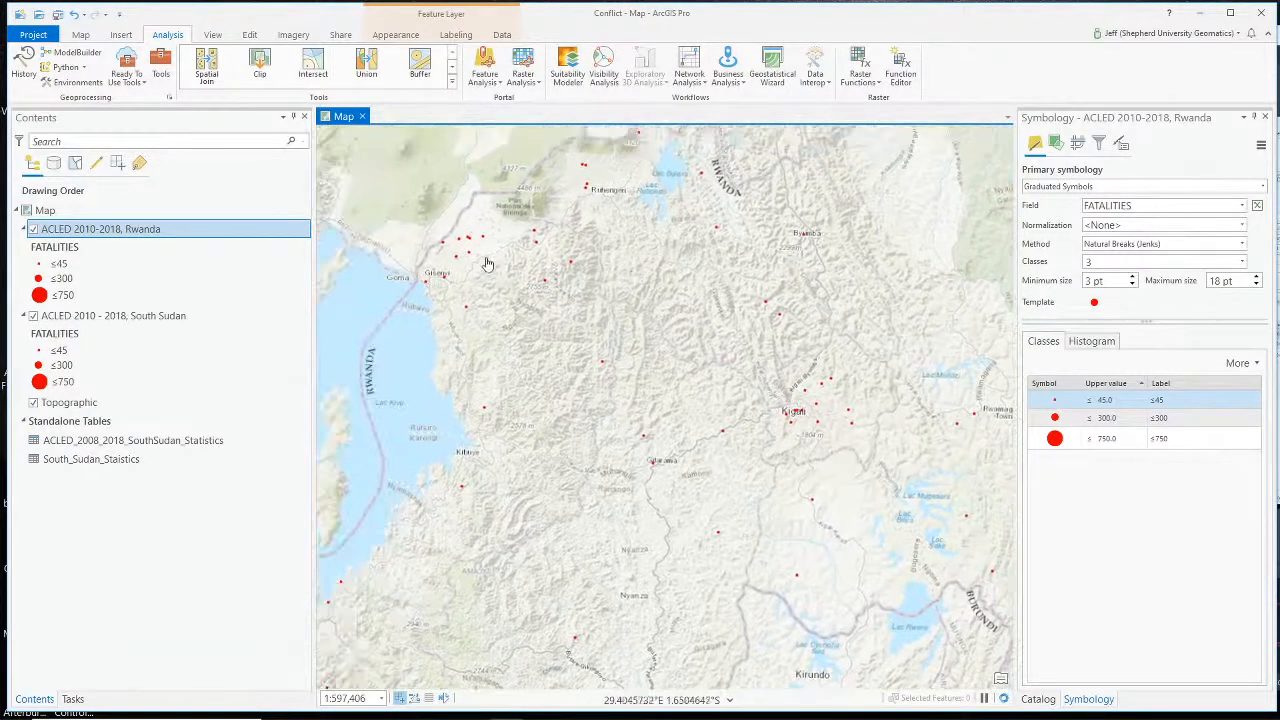
pyautogui.scroll(-5, 605, 311)
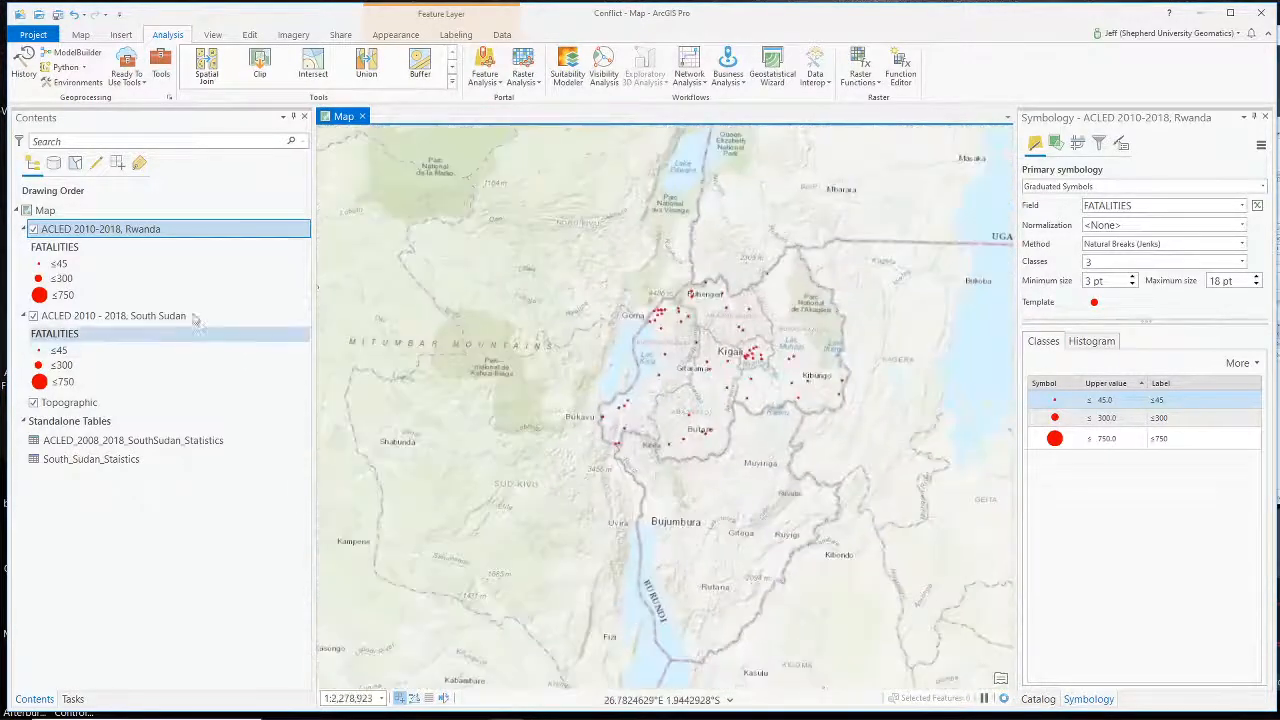
pyautogui.click(122, 316)
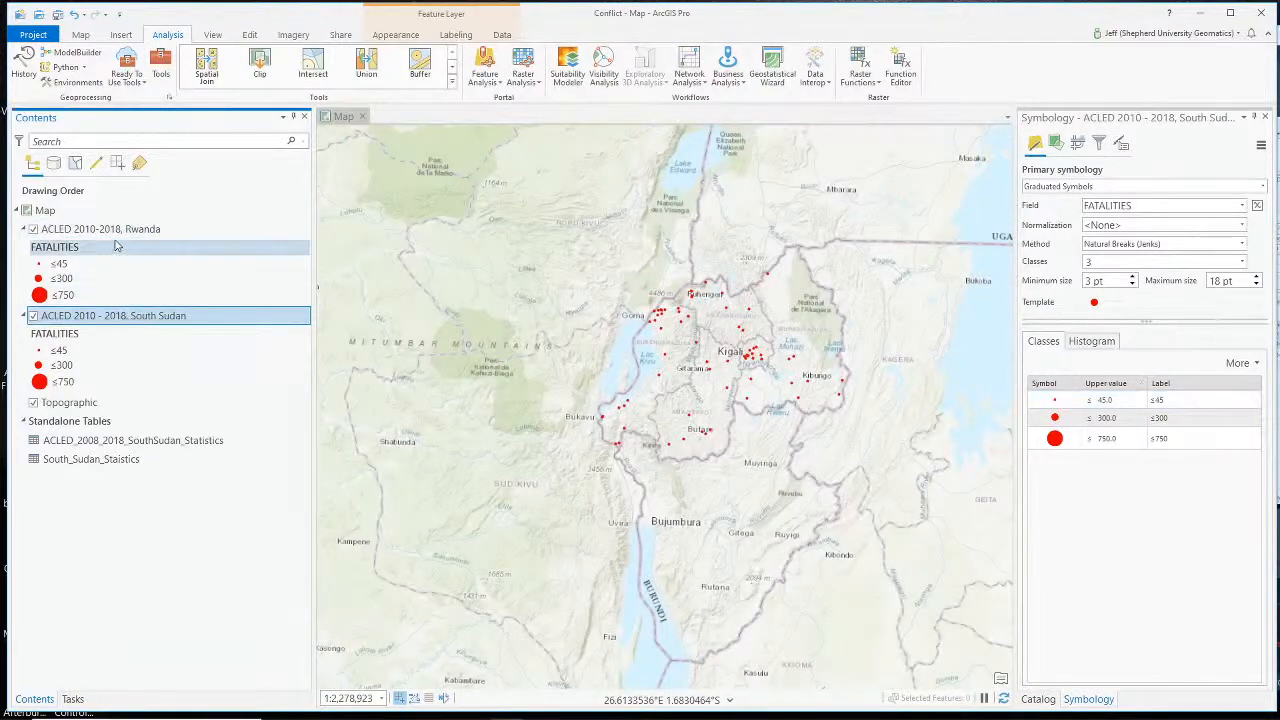
pyautogui.rightClick(155, 317)
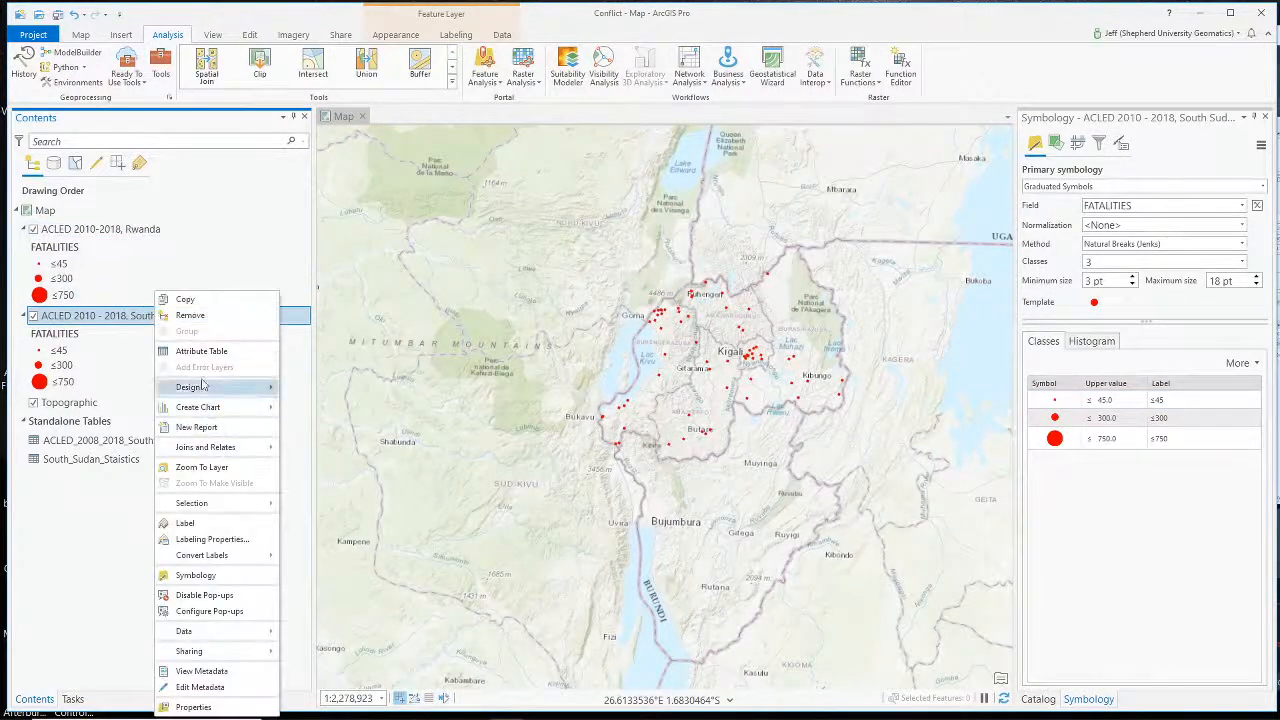
pyautogui.click(200, 467)
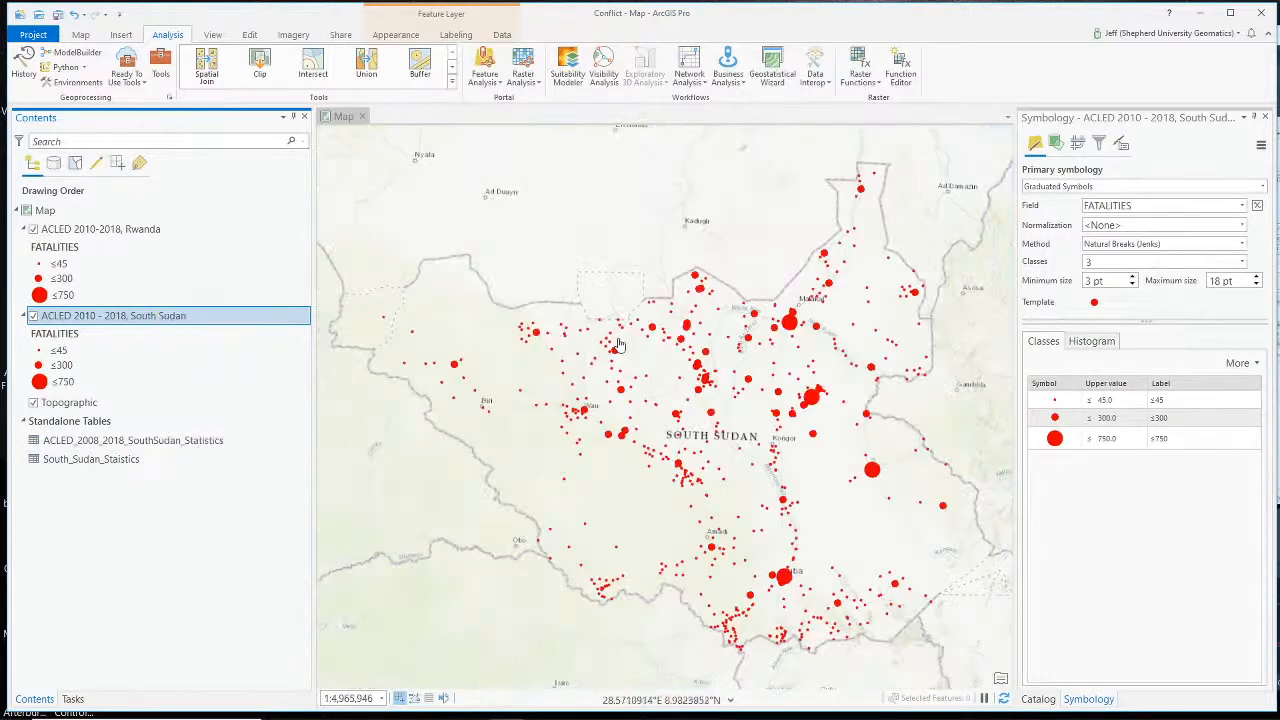
# - Zoom to the extent of the "ACLED 2010-2018, Rwanda" layer, then remove that layer from the map
pyautogui.click(128, 232)
pyautogui.rightClick(128, 232)
pyautogui.click(203, 410)
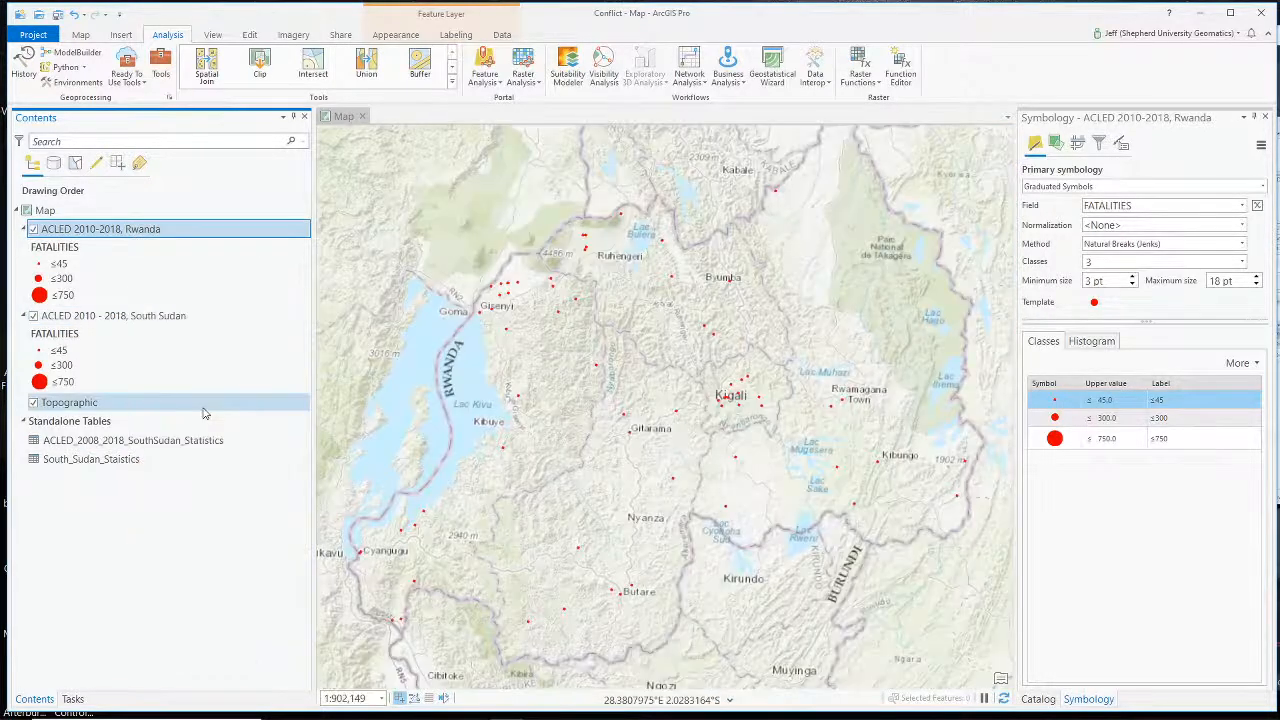
pyautogui.rightClick(138, 230)
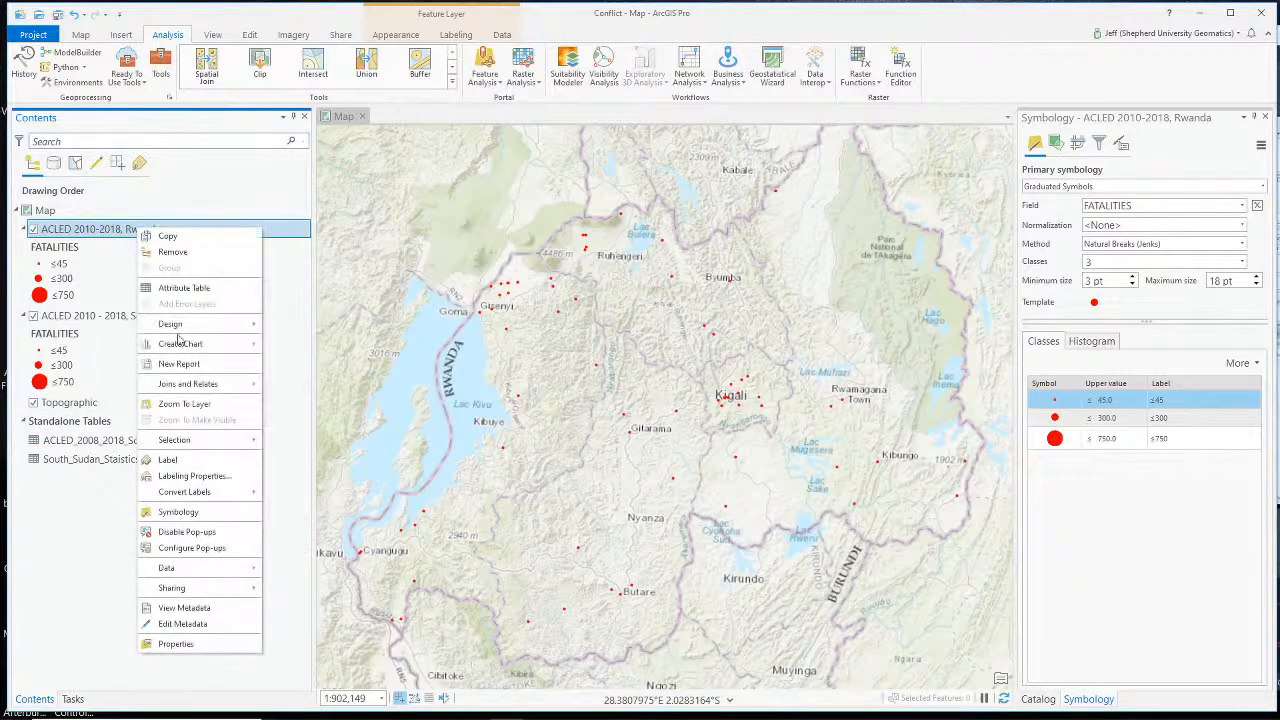
pyautogui.click(207, 254)
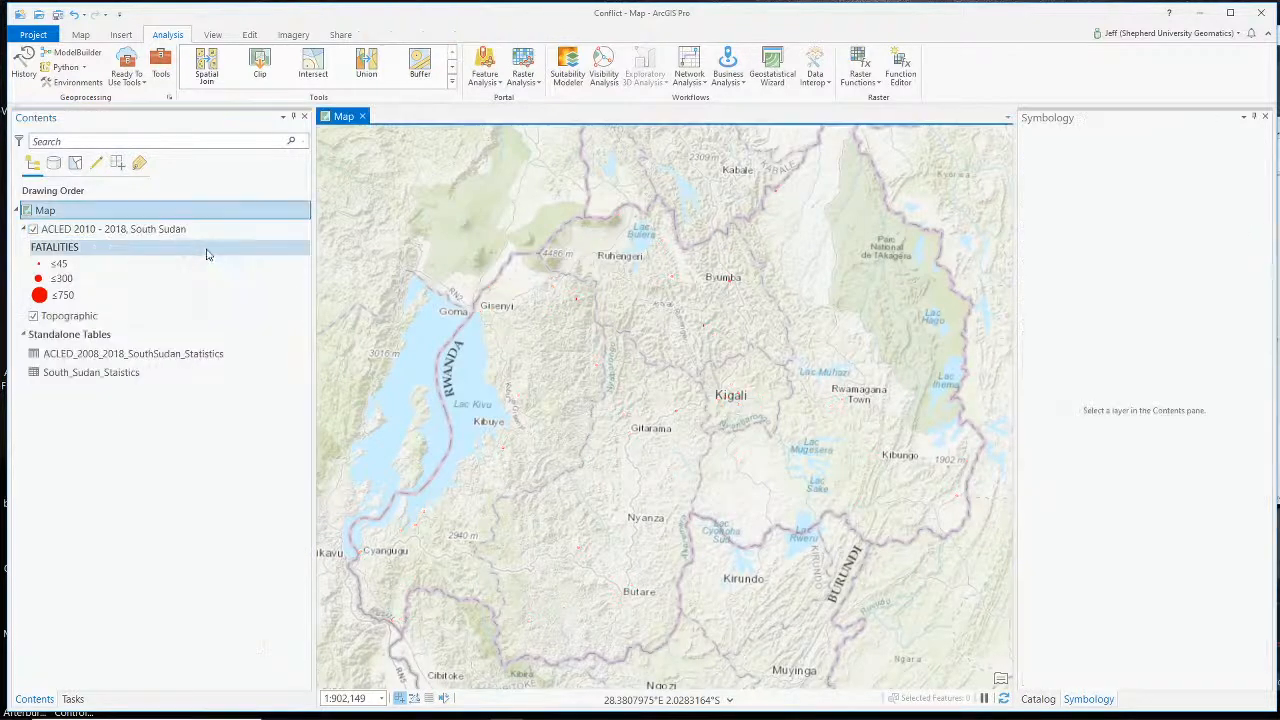
# - Add the ACLED_2005_2018 feature class from Conflict.gdb to the map and start a new definition query for it
pyautogui.click(1036, 698)
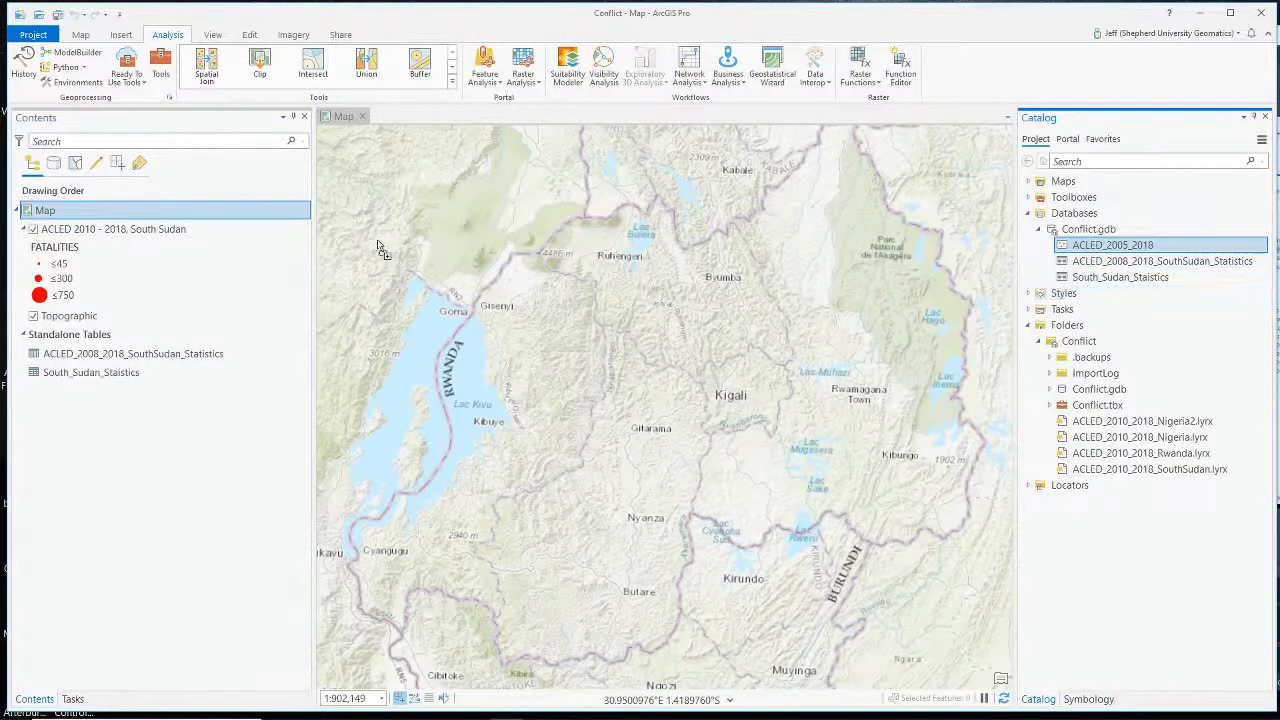
pyautogui.moveTo(380, 248); pyautogui.dragTo(152, 237)
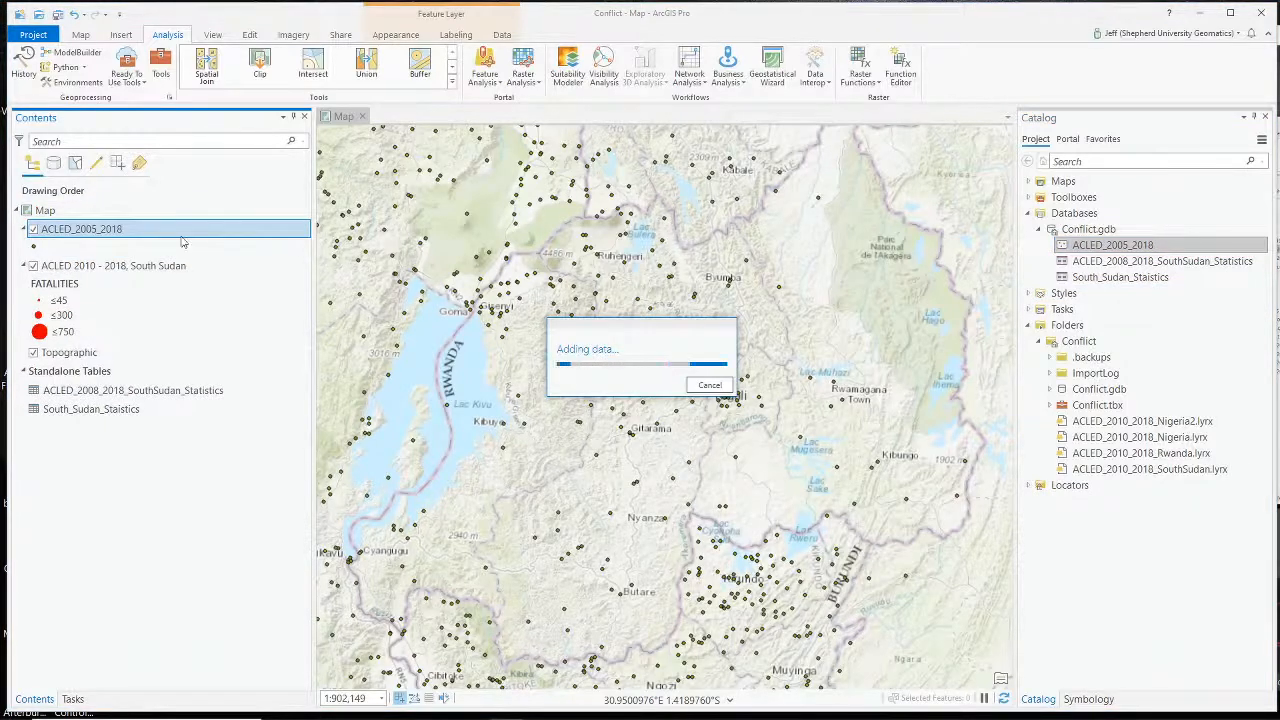
pyautogui.rightClick(155, 236)
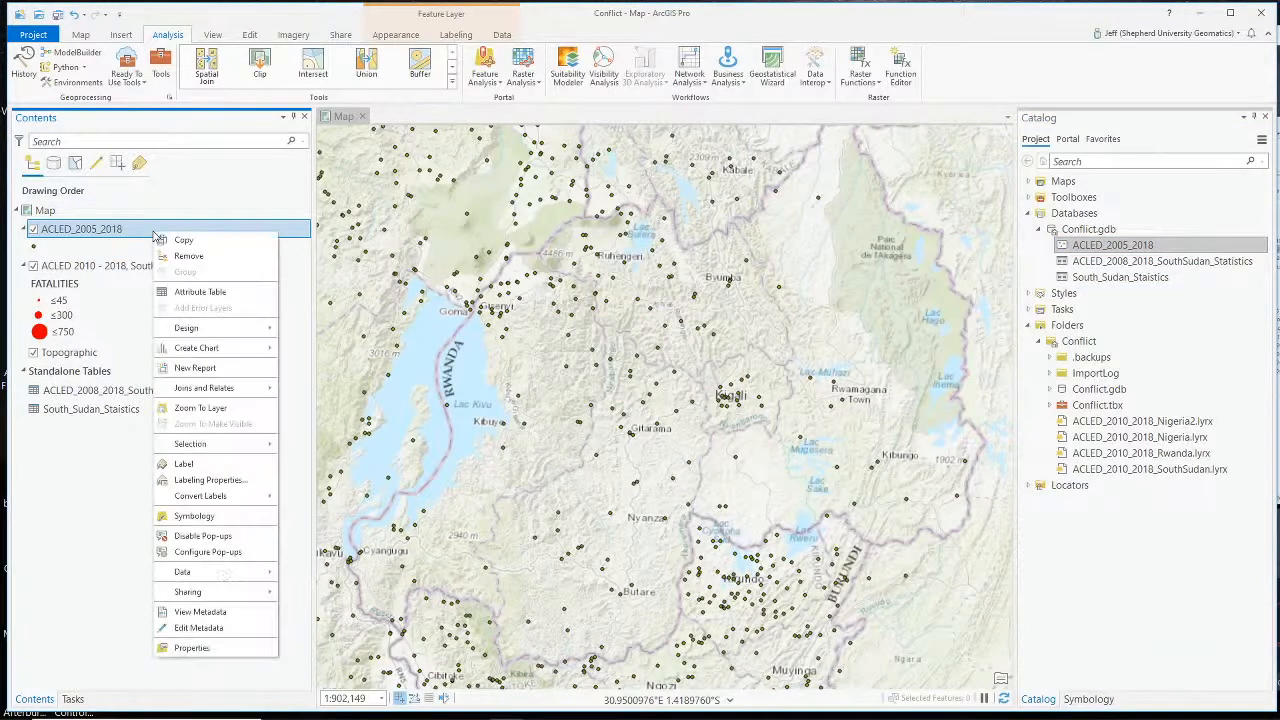
pyautogui.click(234, 649)
pyautogui.click(697, 362)
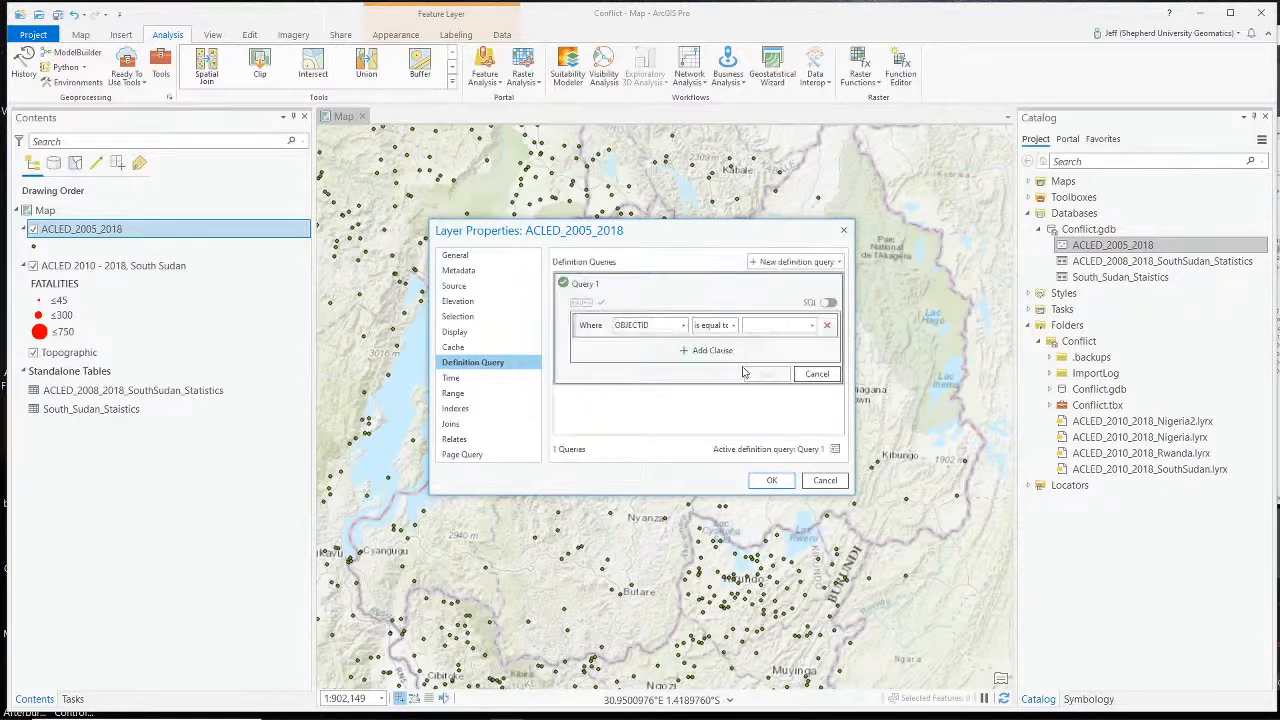
# - Set the first query clause to COUNTRY is equal to Rwanda
pyautogui.click(684, 327)
pyautogui.scroll(-6, 648, 420)
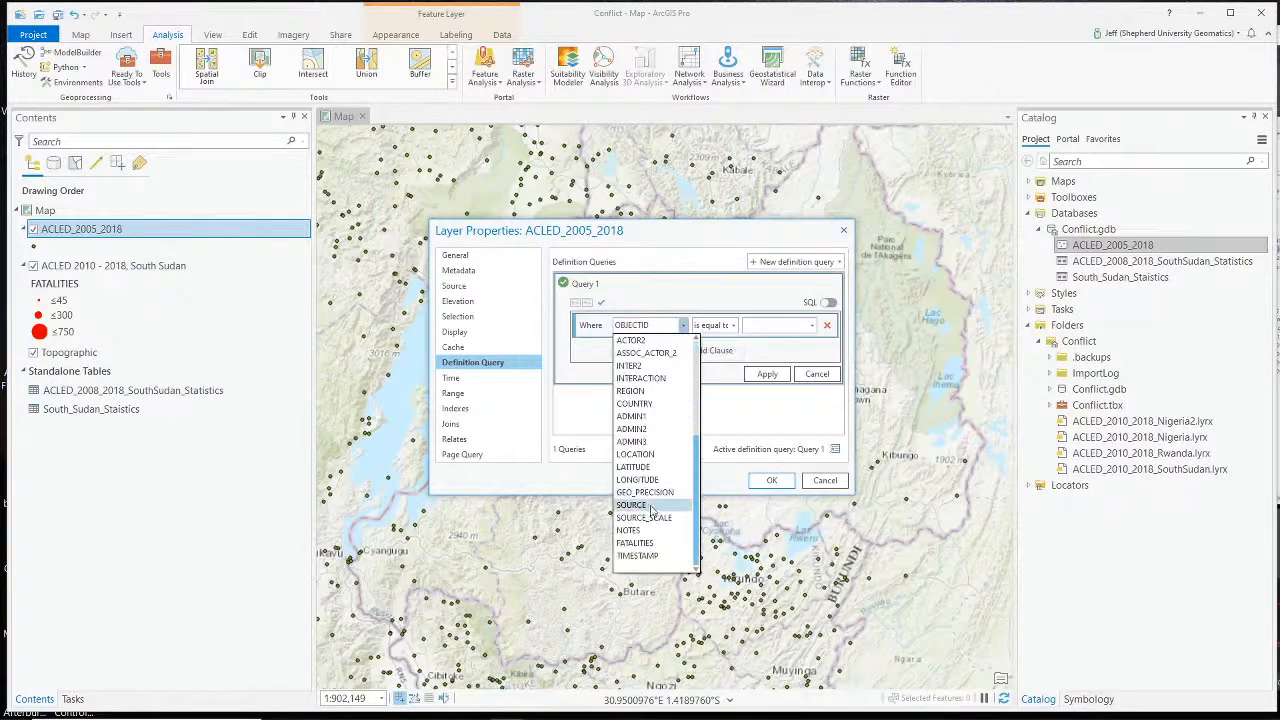
pyautogui.click(648, 404)
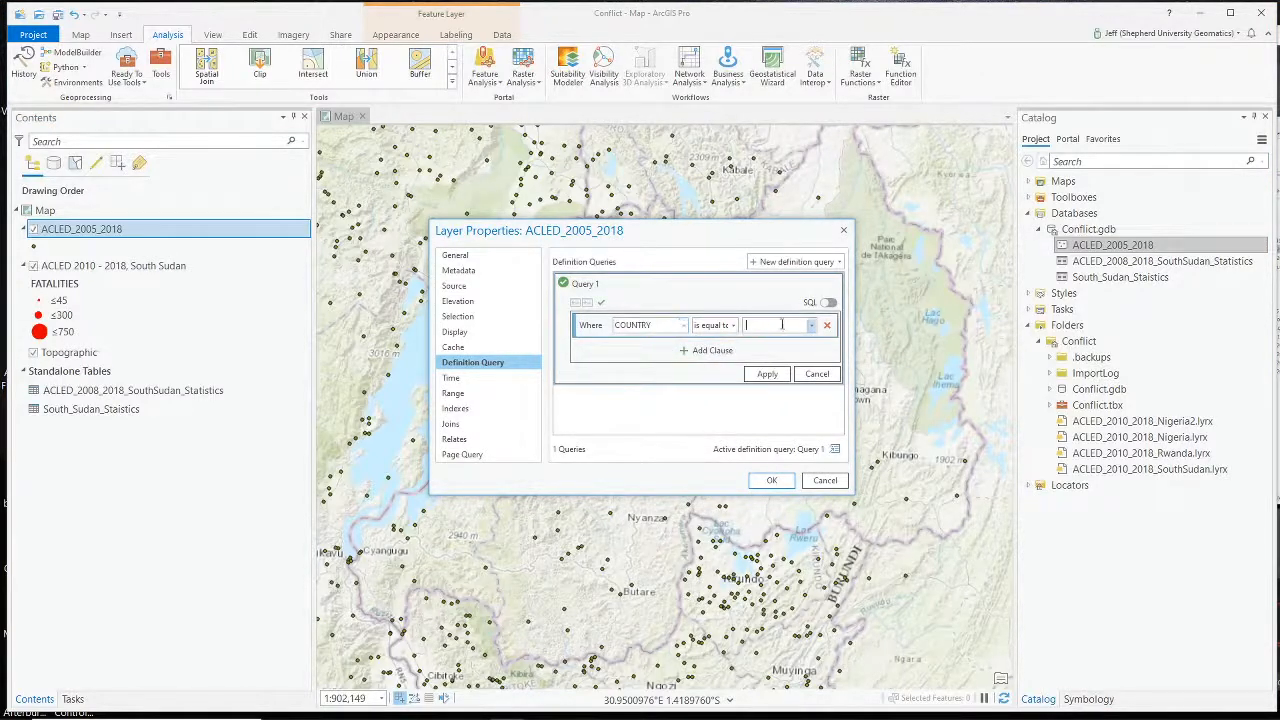
pyautogui.click(812, 327)
pyautogui.scroll(-10, 774, 480)
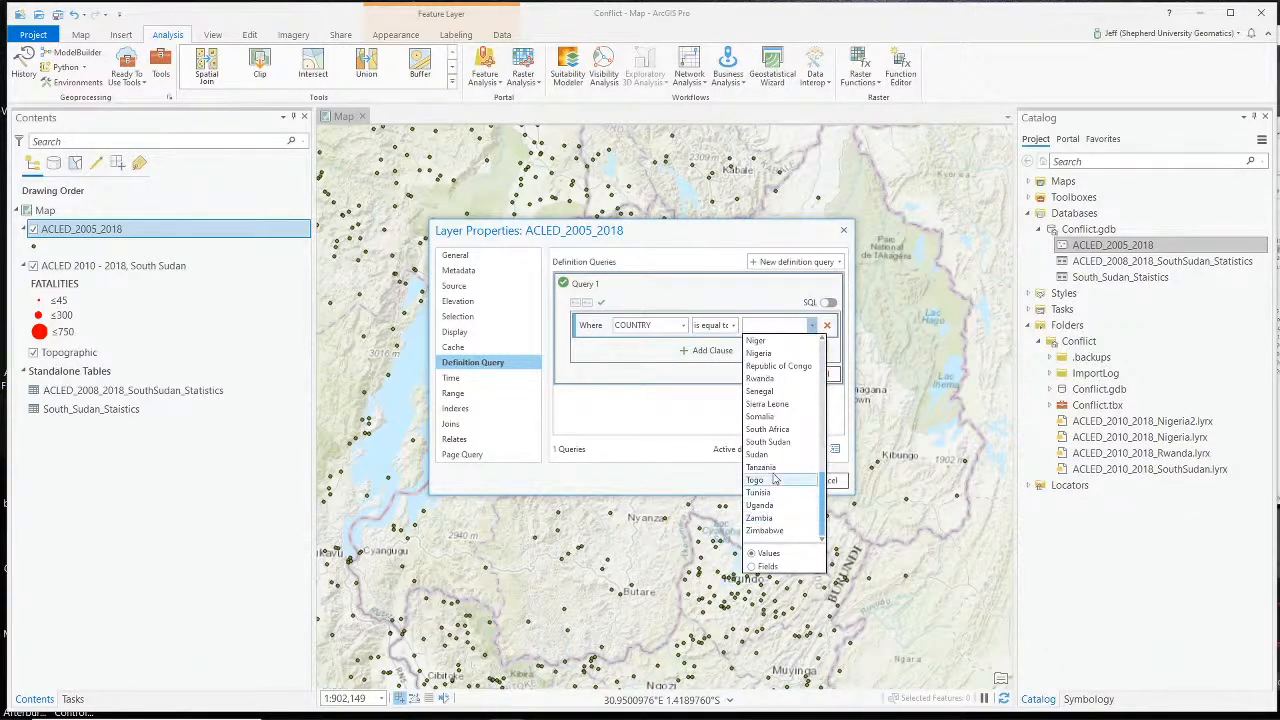
pyautogui.click(774, 378)
# - Add an And clause requiring YEAR to be greater than or equal to 2010, and apply the definition query
pyautogui.click(712, 350)
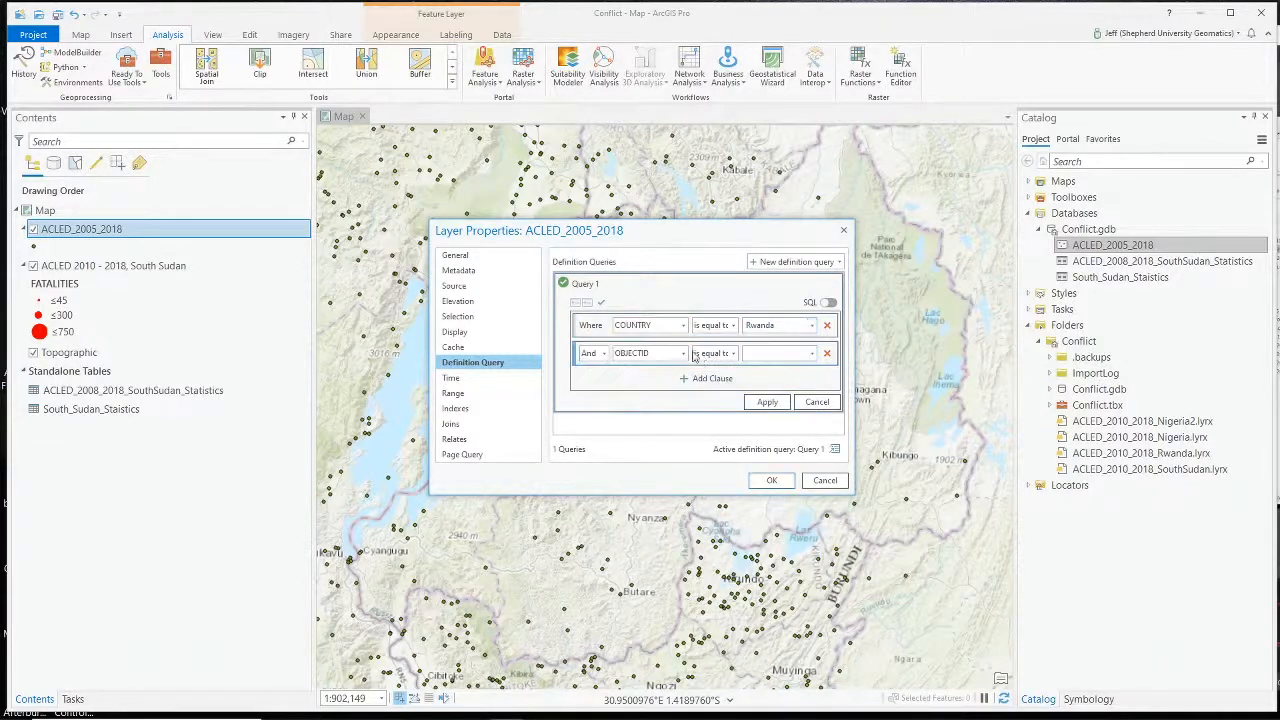
pyautogui.click(684, 356)
pyautogui.scroll(-3, 660, 450)
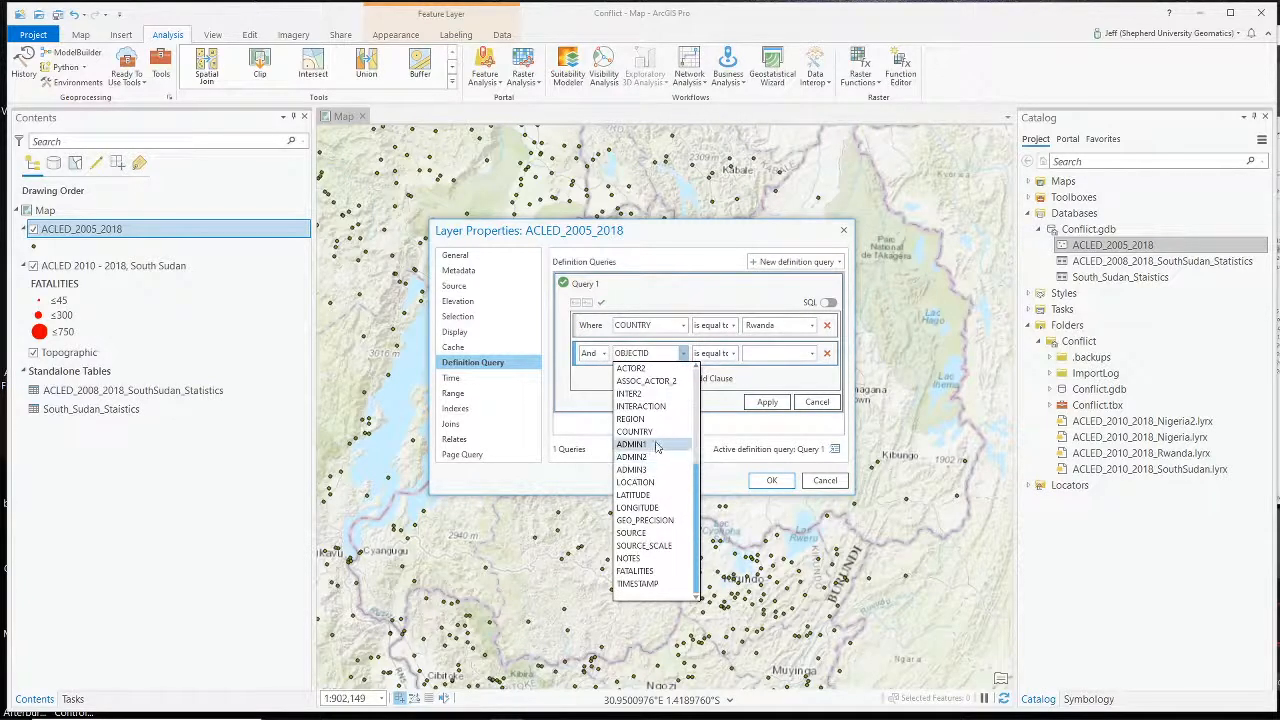
pyautogui.click(650, 407)
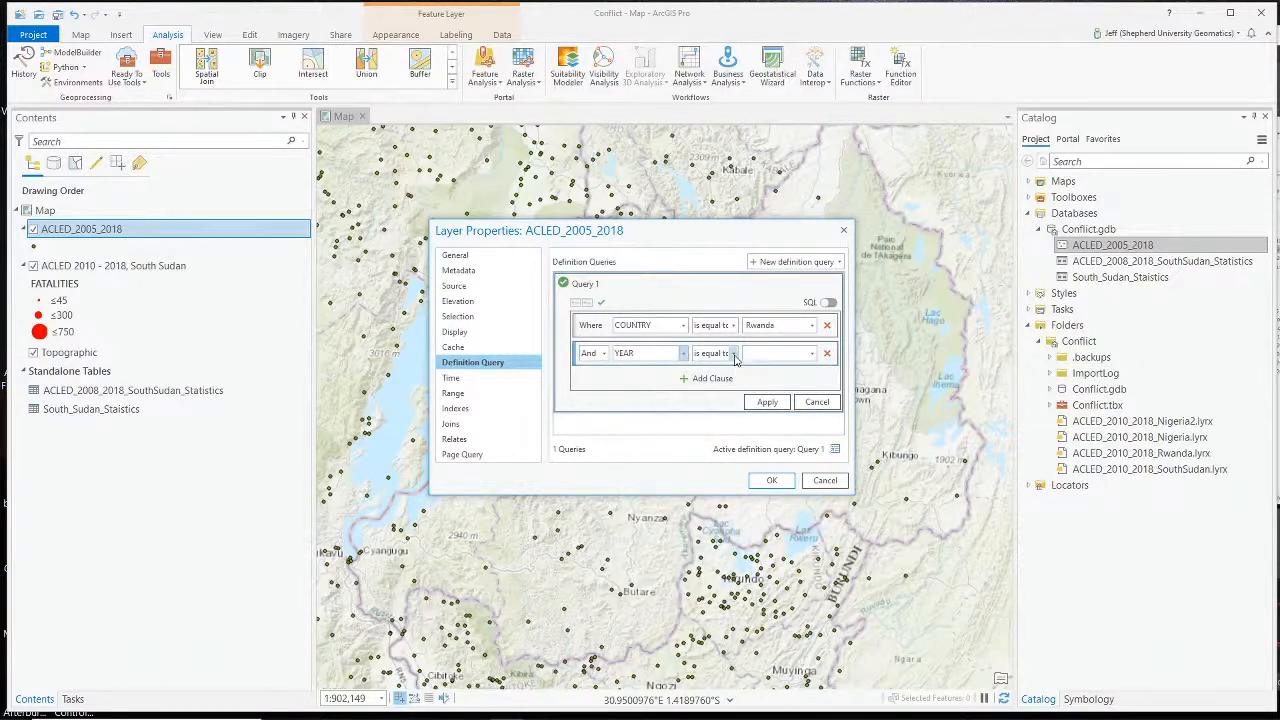
pyautogui.click(733, 353)
pyautogui.click(745, 405)
pyautogui.click(811, 353)
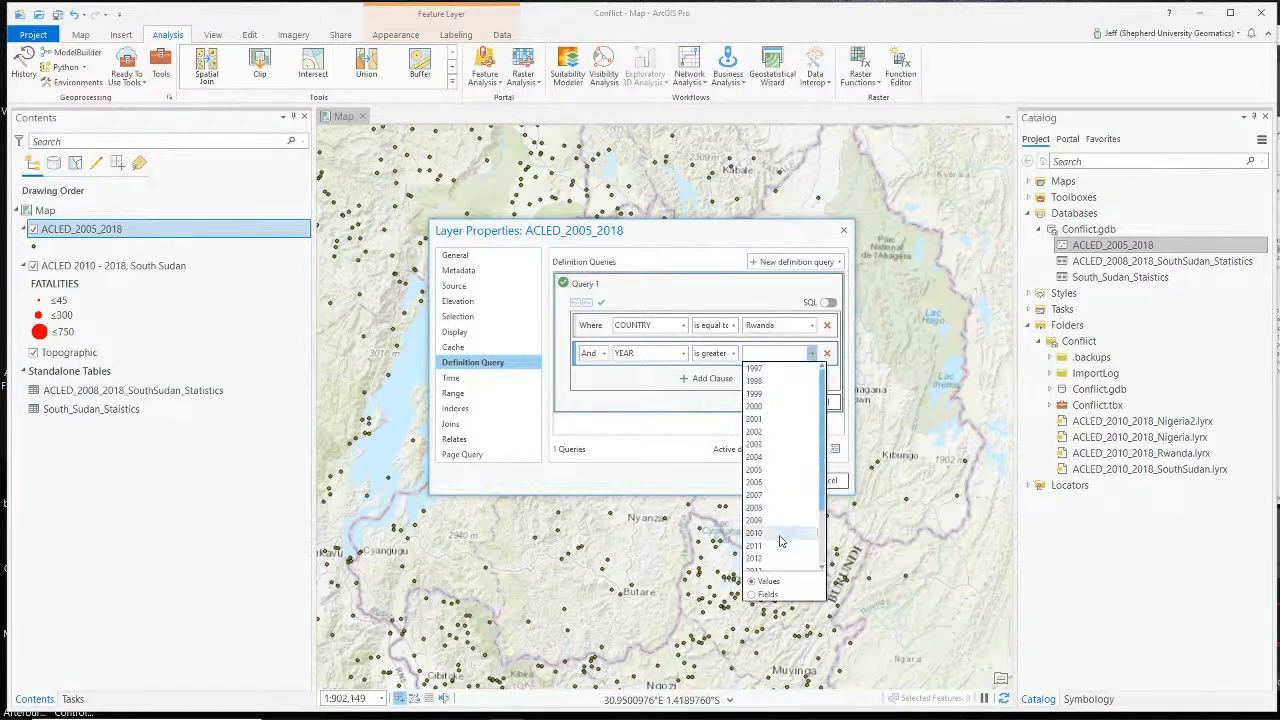
pyautogui.click(780, 455)
pyautogui.click(767, 401)
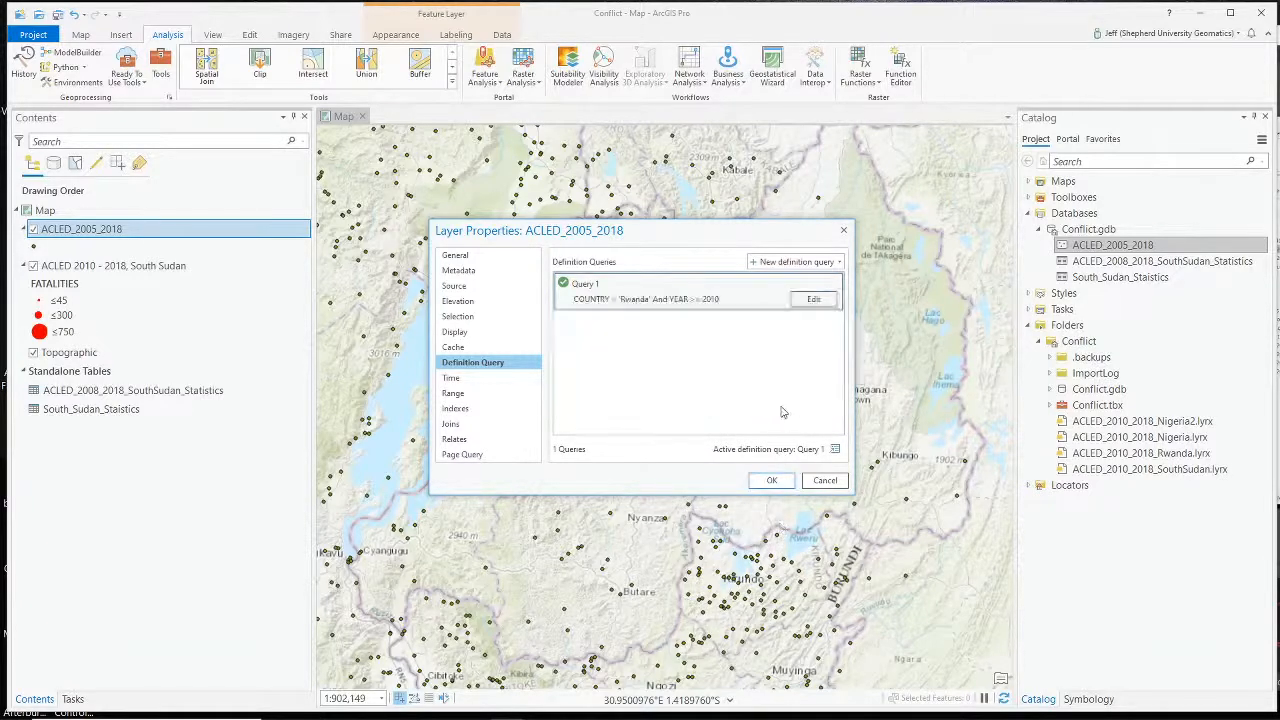
# - Rename the ACLED_2005_2018 layer to "ACLED 2010 - 2018, Rwanda" and accept the layer properties
pyautogui.click(500, 256)
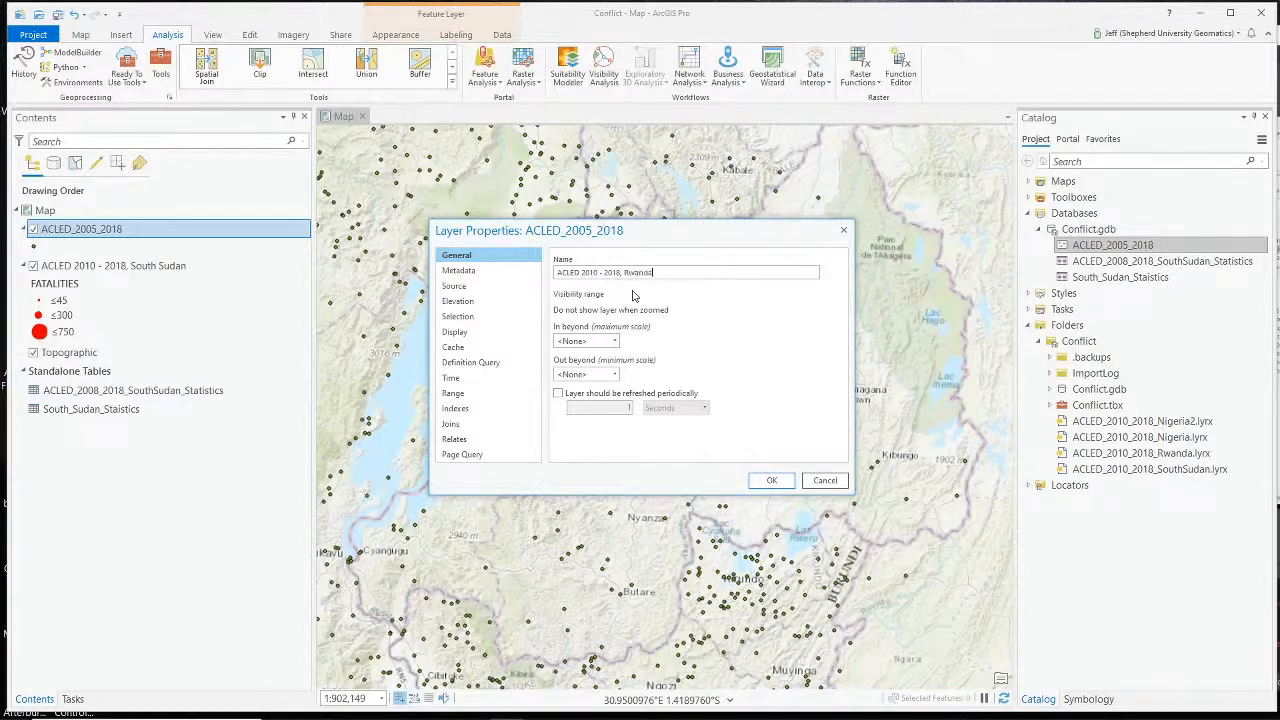
pyautogui.click(772, 481)
pyautogui.scroll(-3, 788, 430)
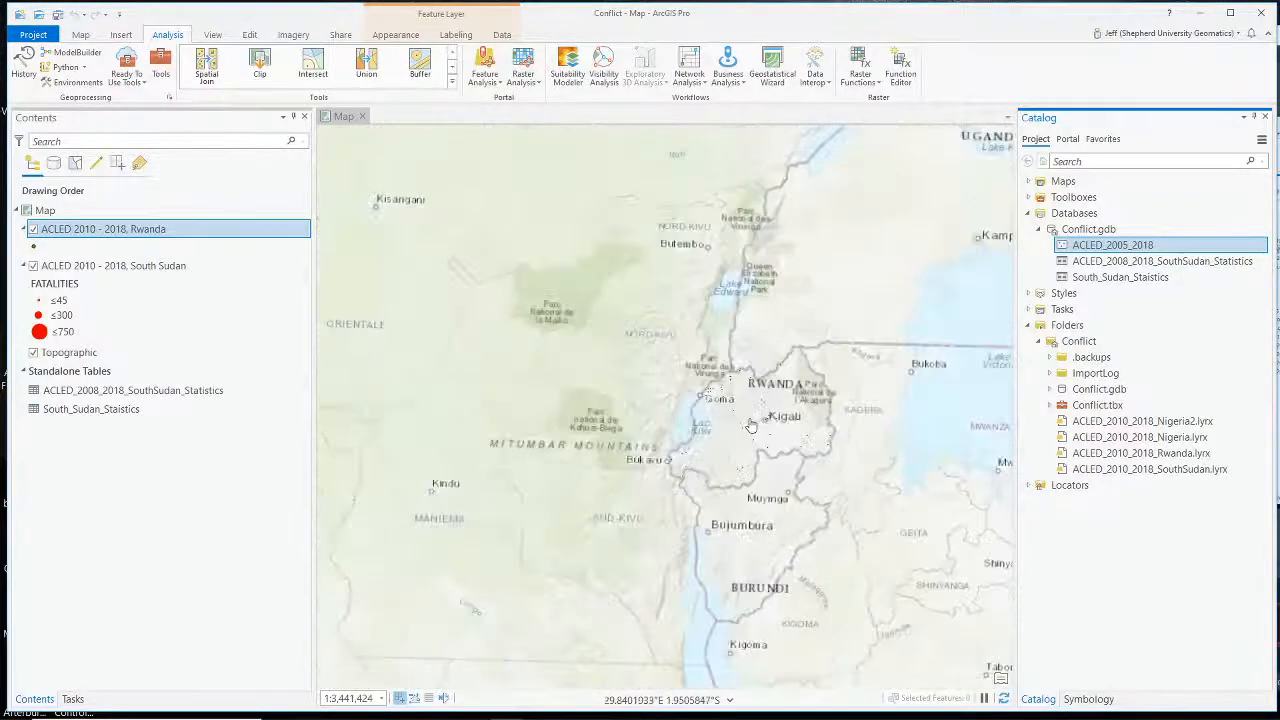
# - Symbolize the Rwanda layer with graduated symbols on the FATALITIES field, using 3 classes
pyautogui.rightClick(63, 236)
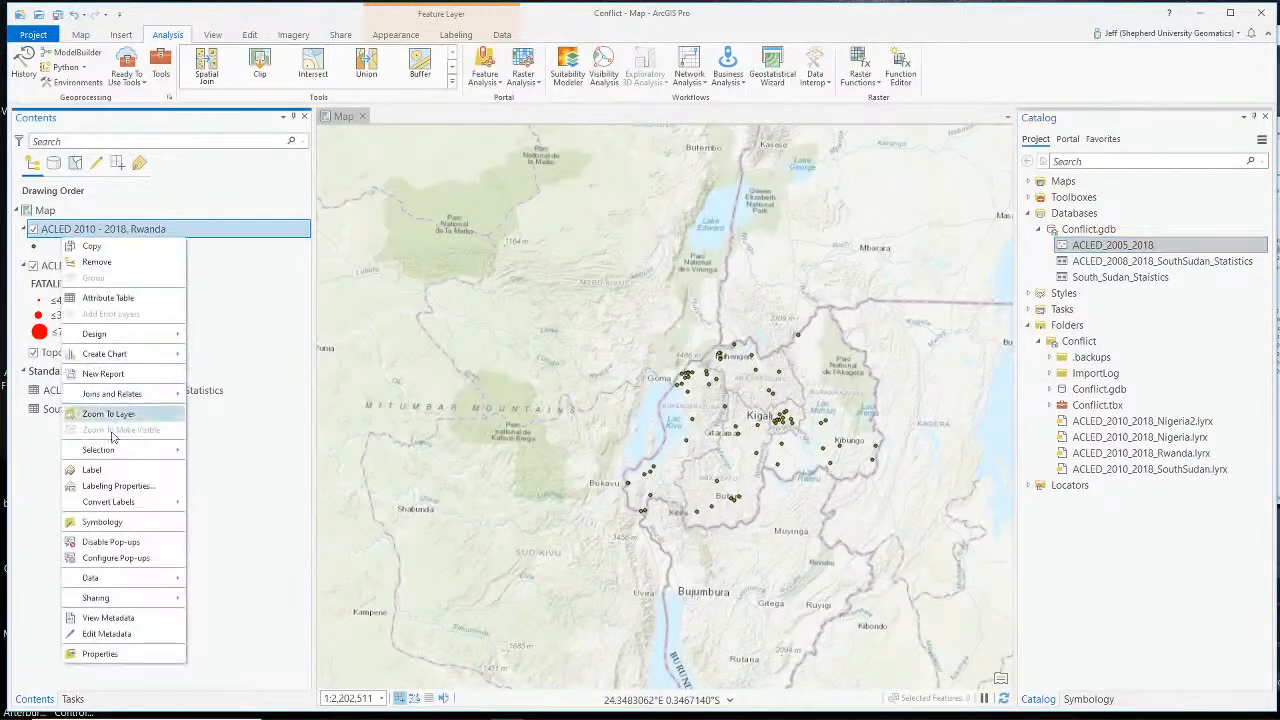
pyautogui.click(110, 522)
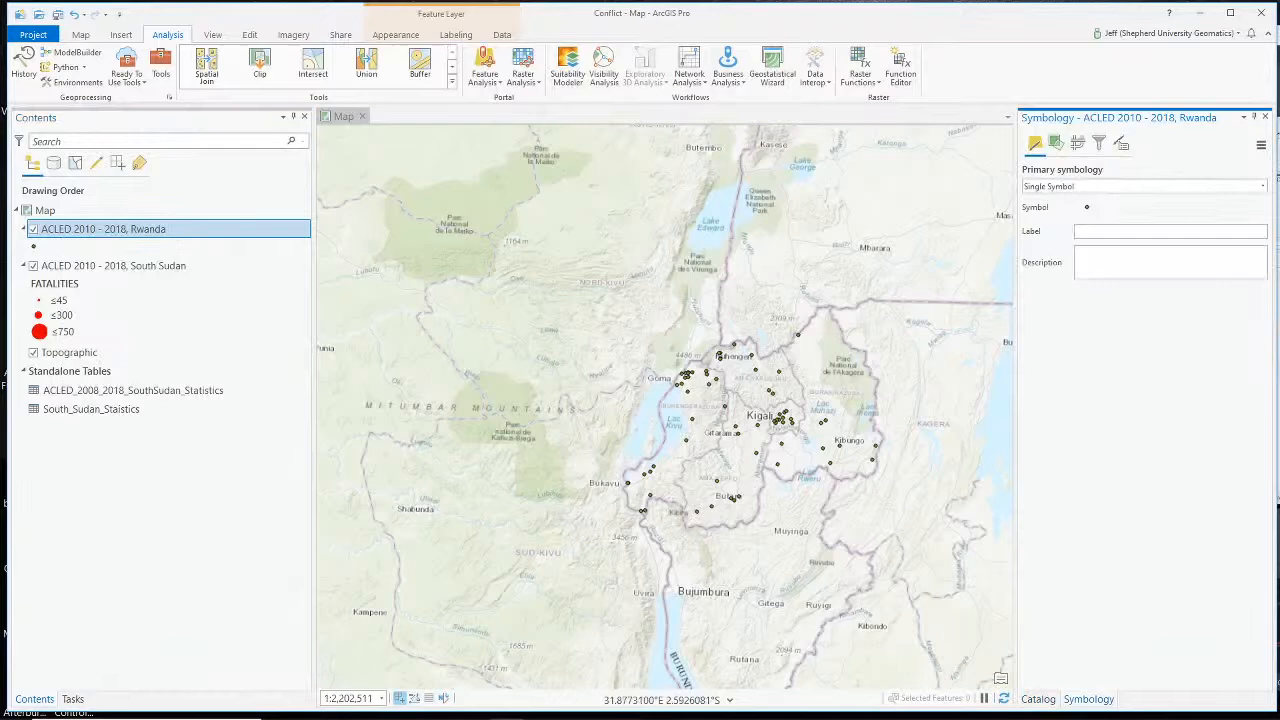
pyautogui.click(1178, 192)
pyautogui.scroll(-2, 1160, 355)
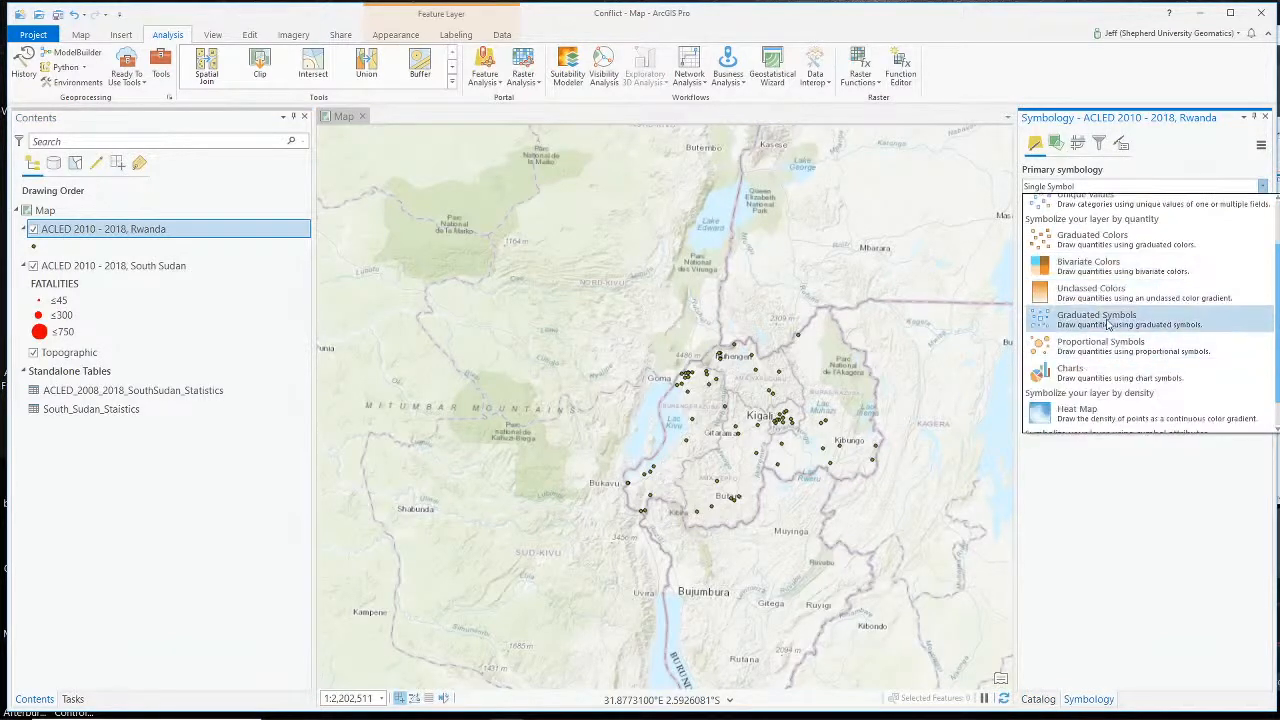
pyautogui.click(1108, 323)
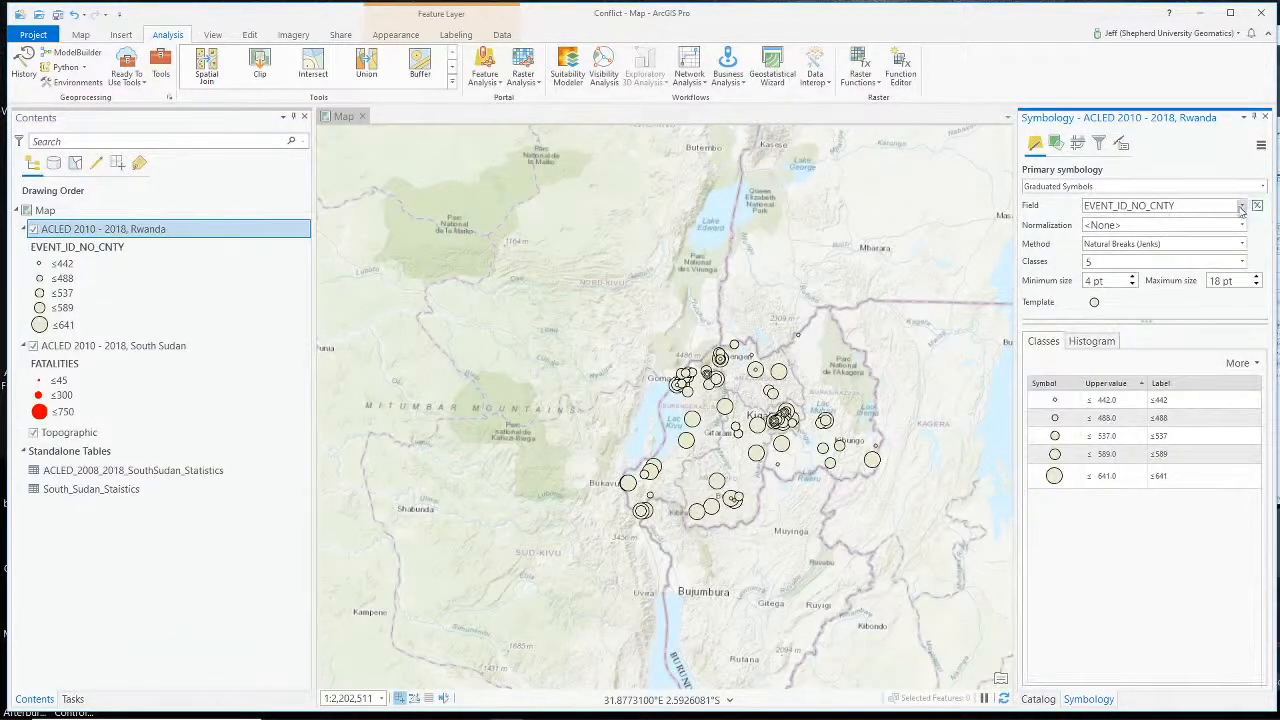
pyautogui.click(1241, 205)
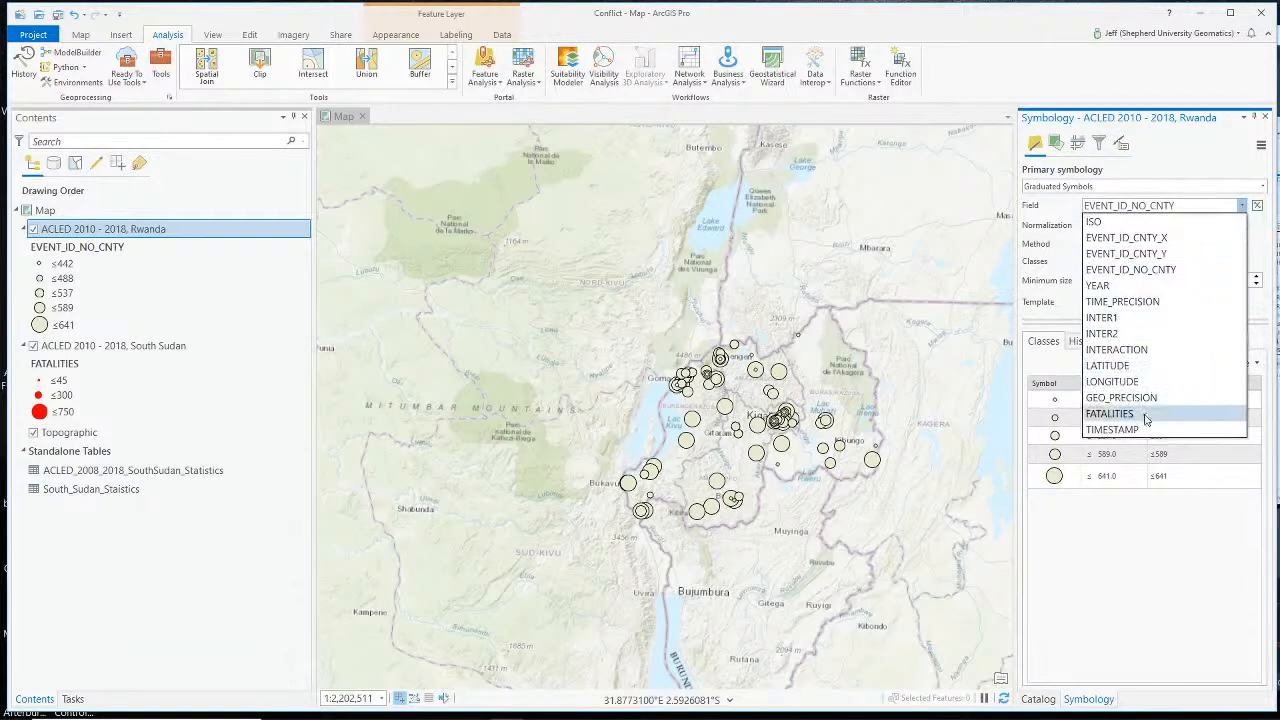
pyautogui.click(1188, 411)
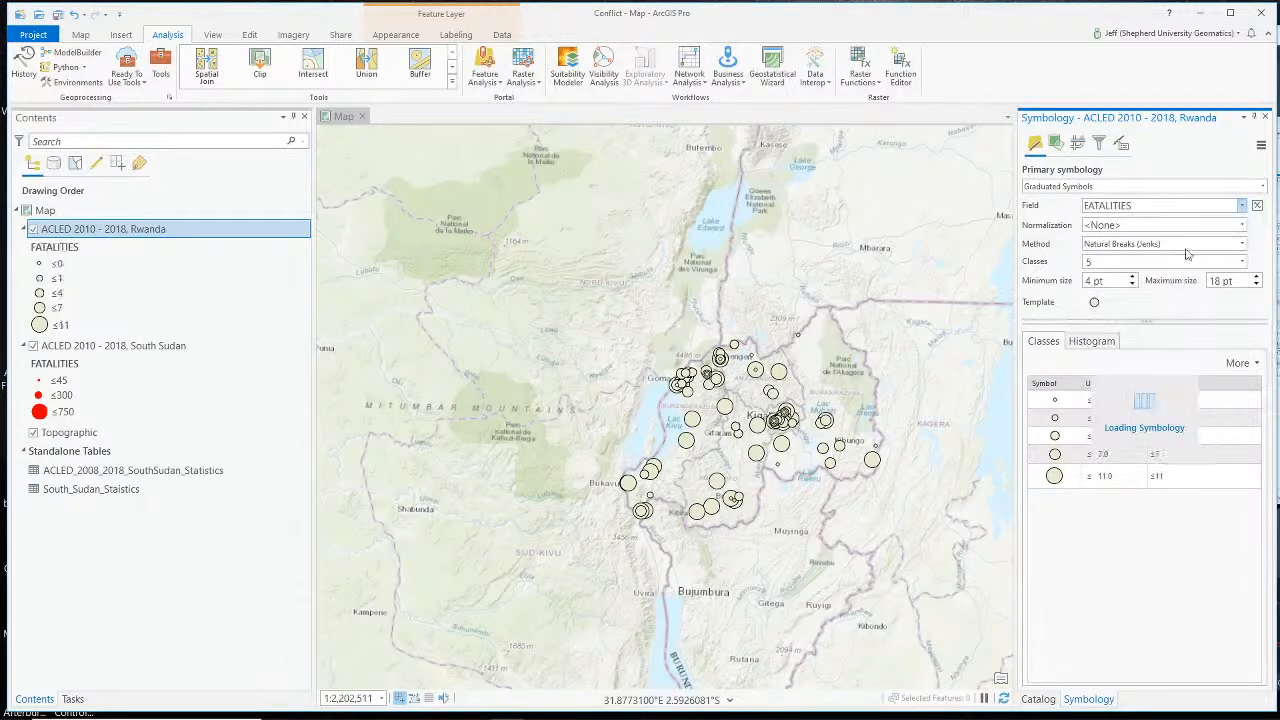
pyautogui.click(1241, 261)
pyautogui.click(1149, 303)
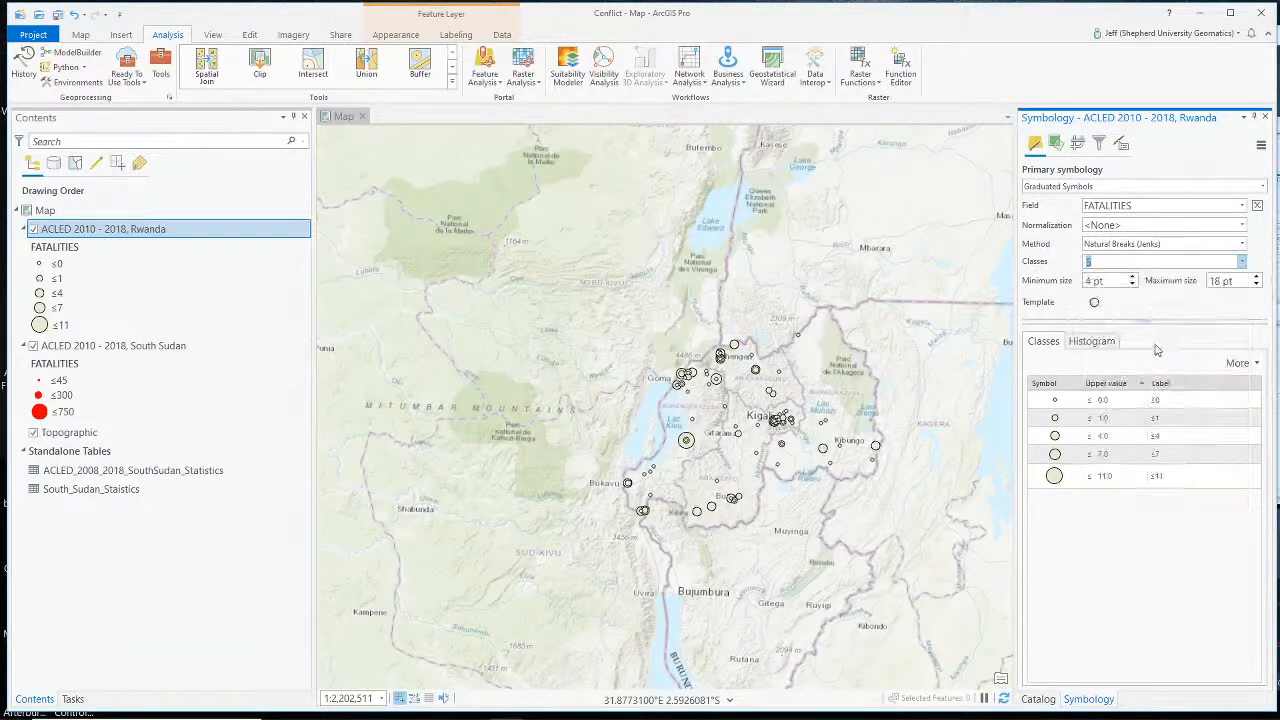
# - Set the Rwanda layer's template symbol to Circle 3 and choose an orange fill color
pyautogui.click(1117, 306)
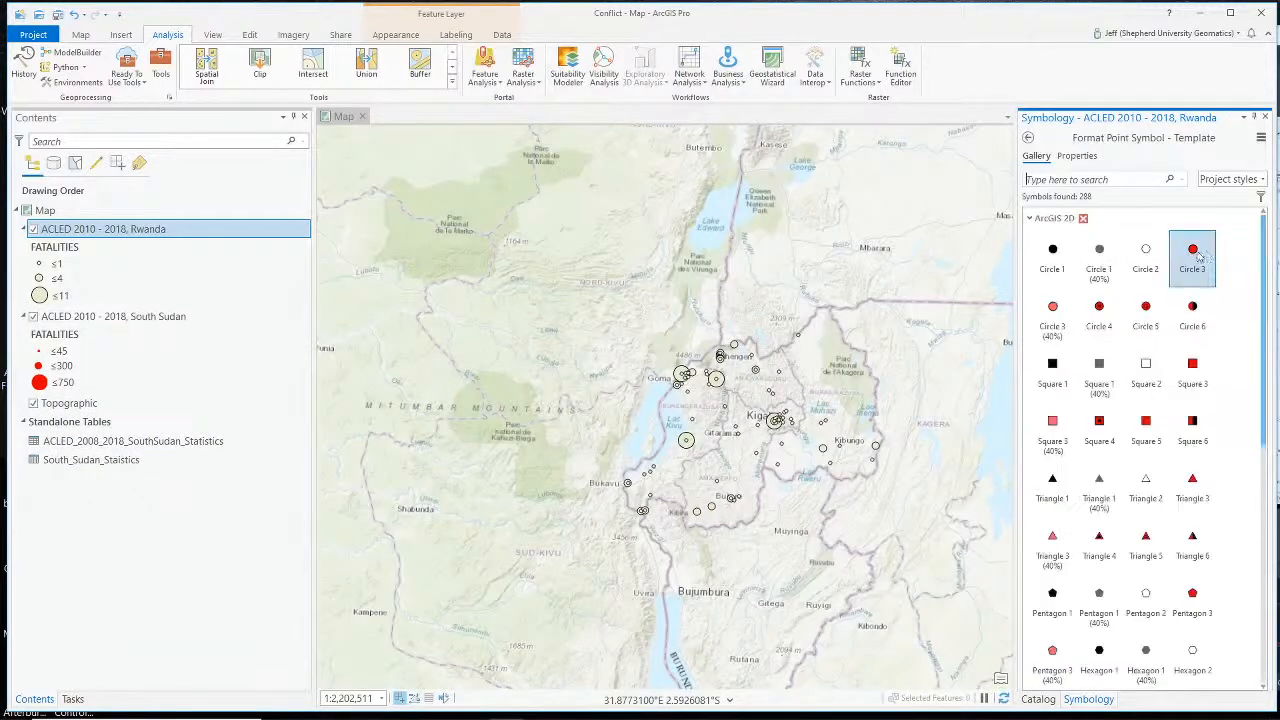
pyautogui.click(1199, 256)
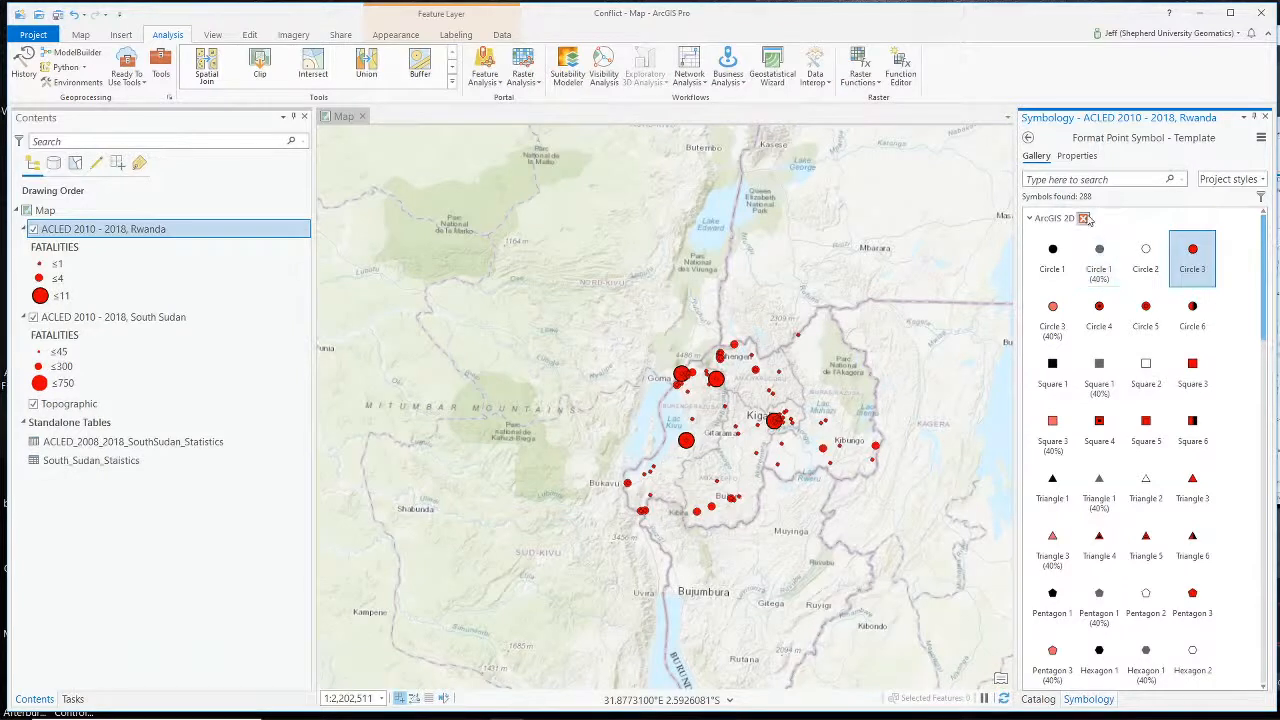
pyautogui.click(1078, 156)
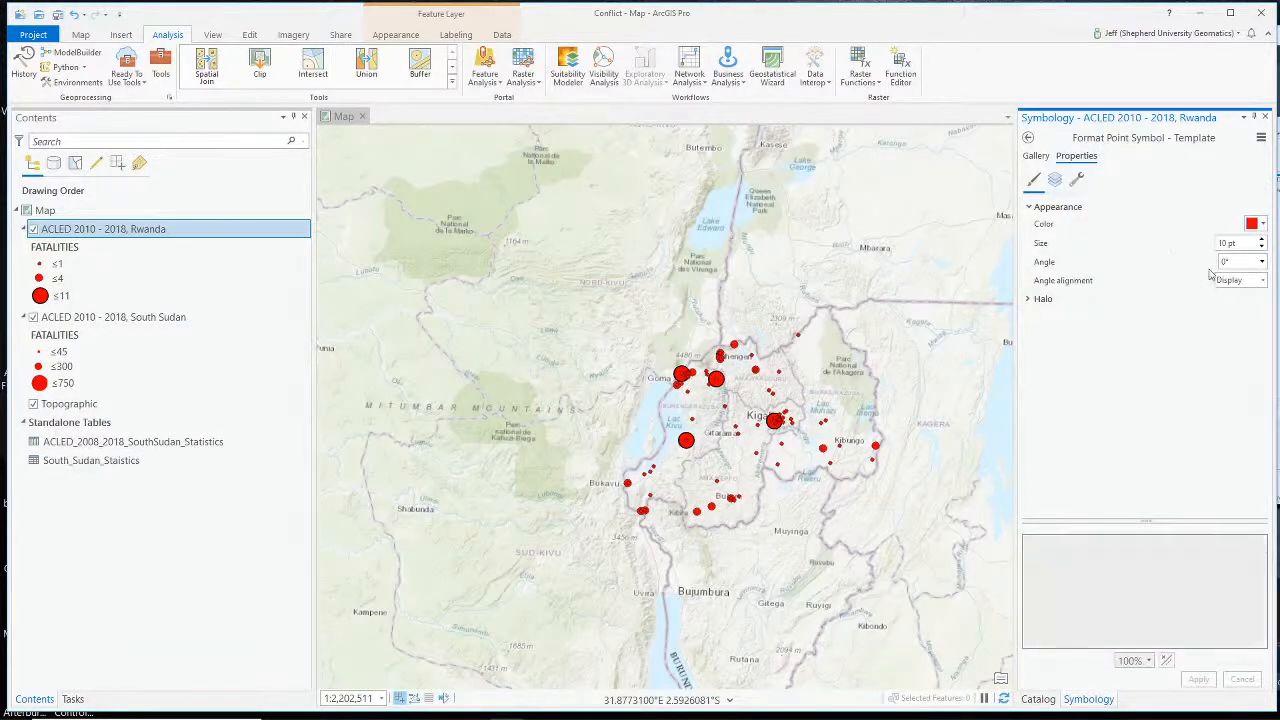
pyautogui.click(1262, 226)
pyautogui.click(1279, 298)
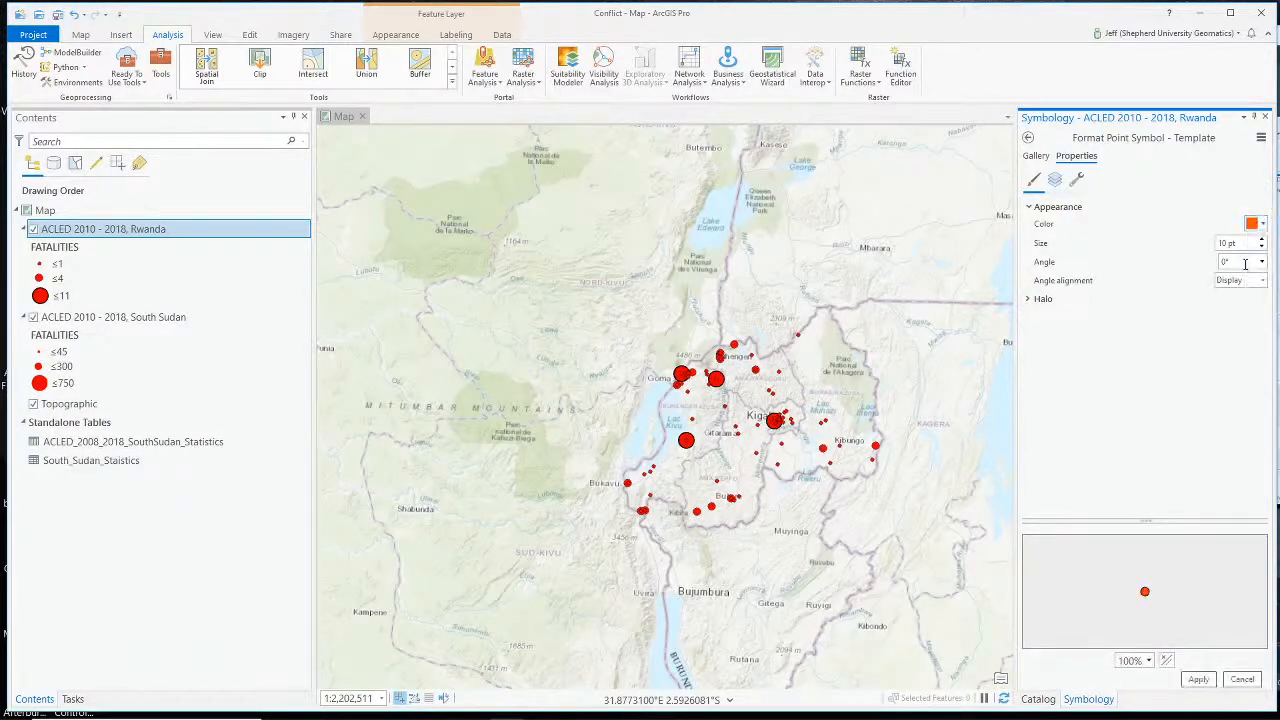
pyautogui.click(1262, 226)
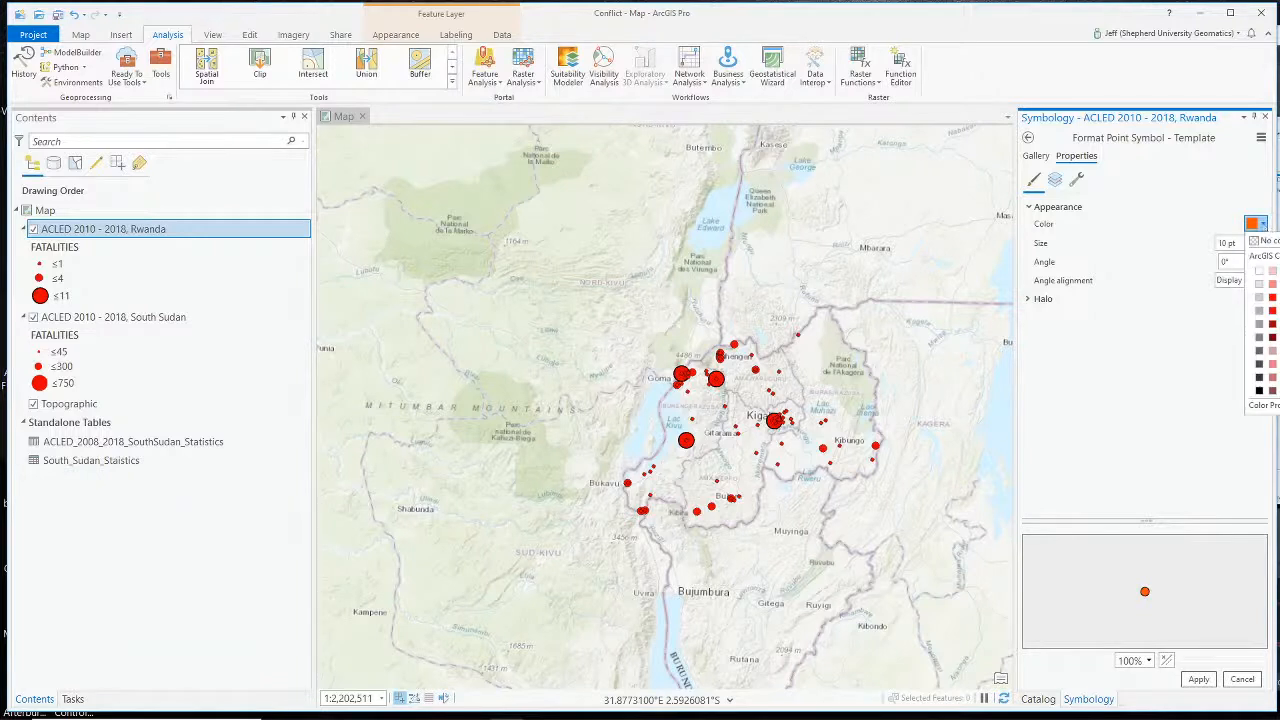
pyautogui.click(1215, 231)
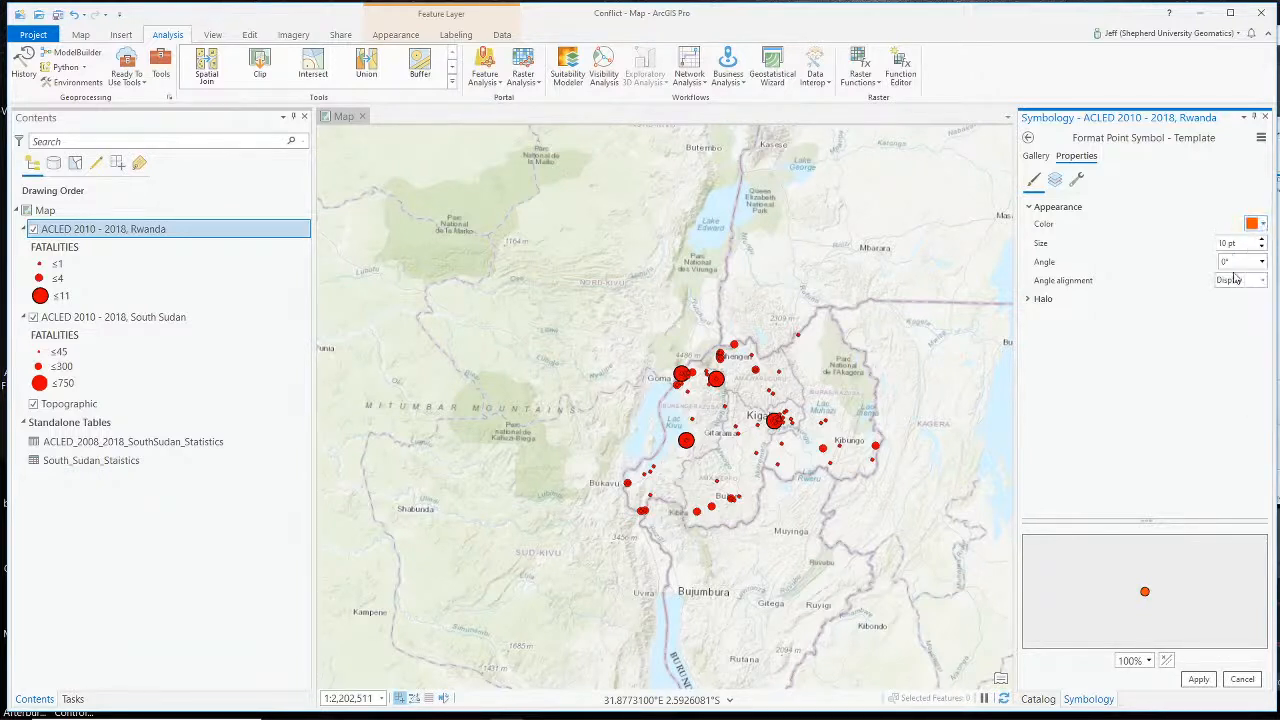
# - Set the template symbol's outline to no color, apply the symbol changes, and close the symbology settings
pyautogui.click(1058, 180)
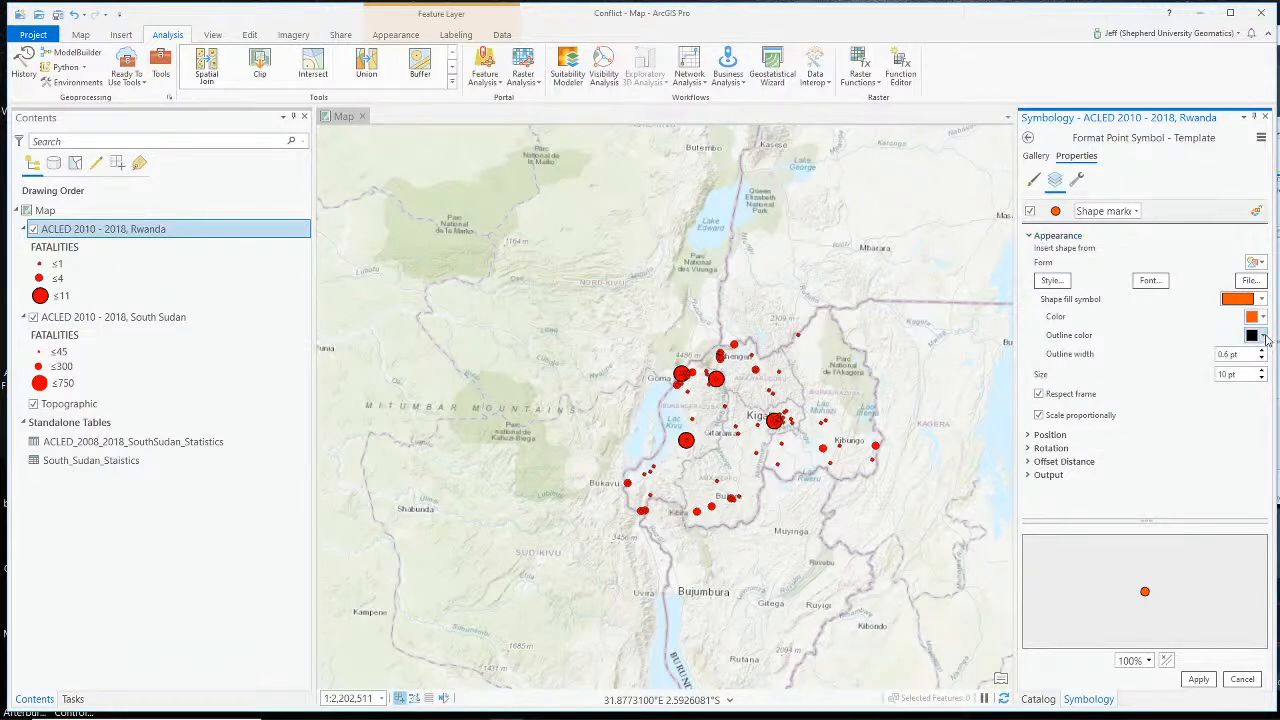
pyautogui.click(1263, 337)
pyautogui.click(1262, 352)
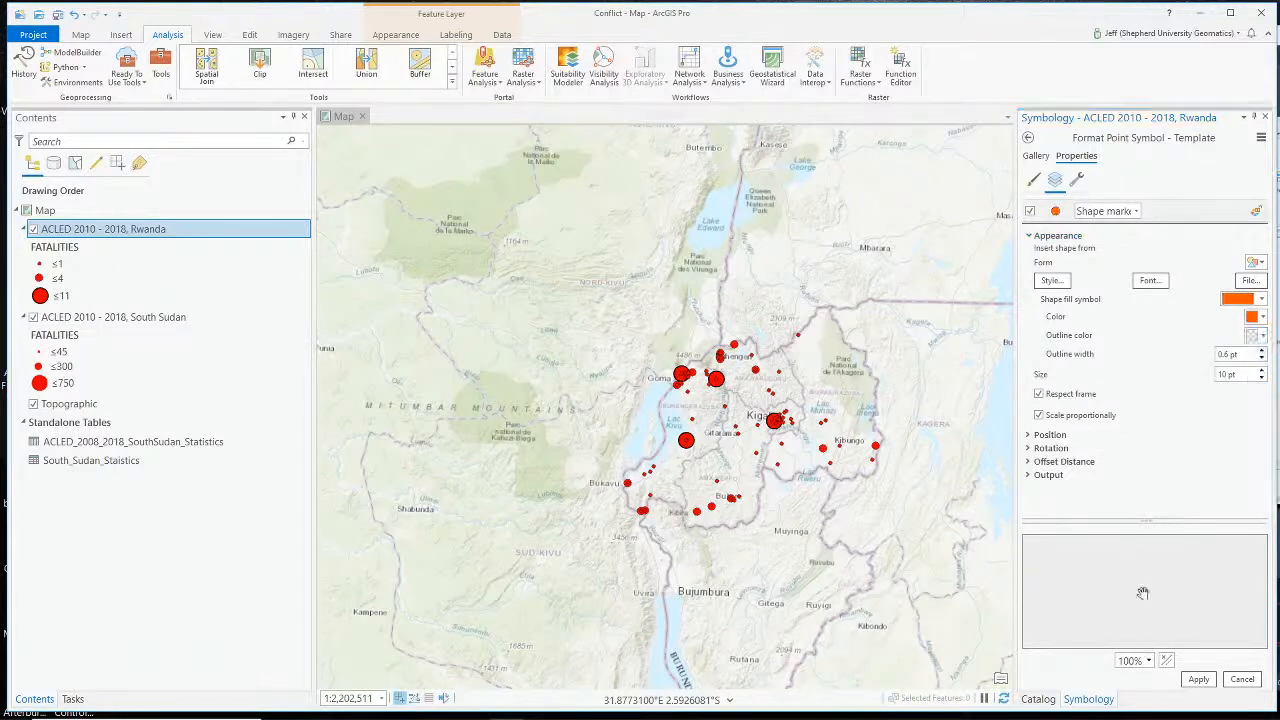
pyautogui.click(1199, 680)
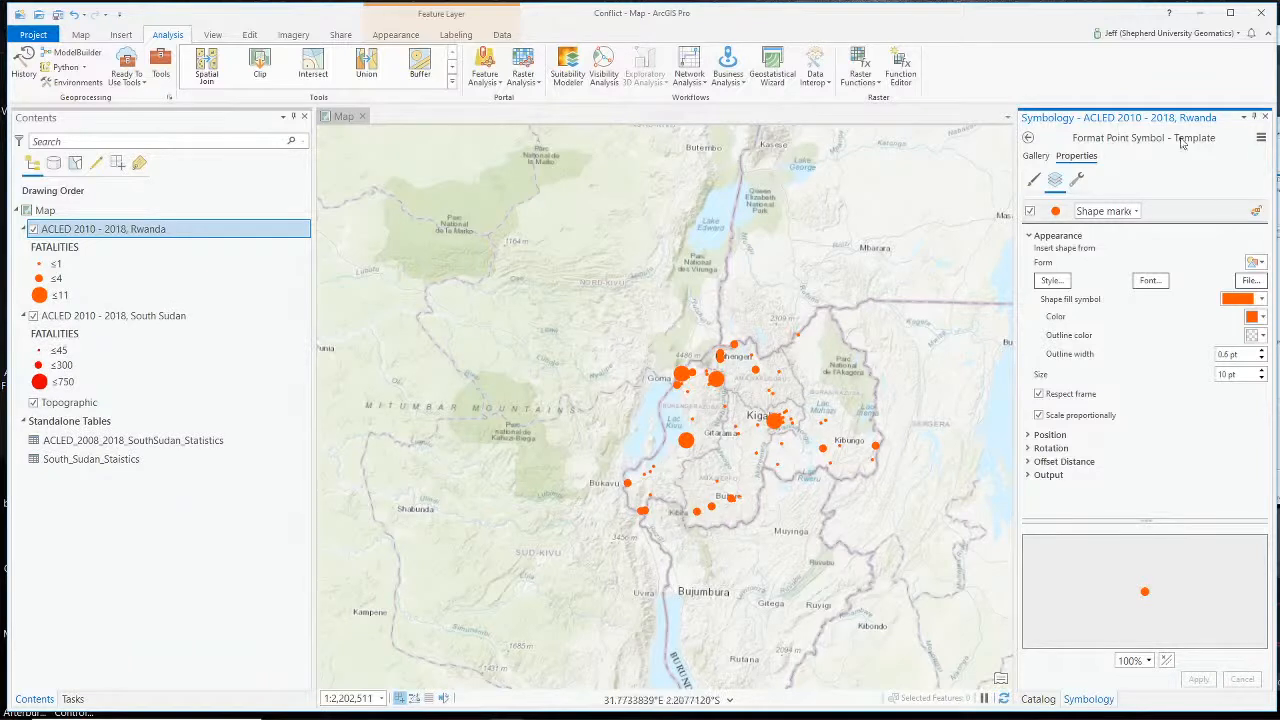
pyautogui.click(1267, 118)
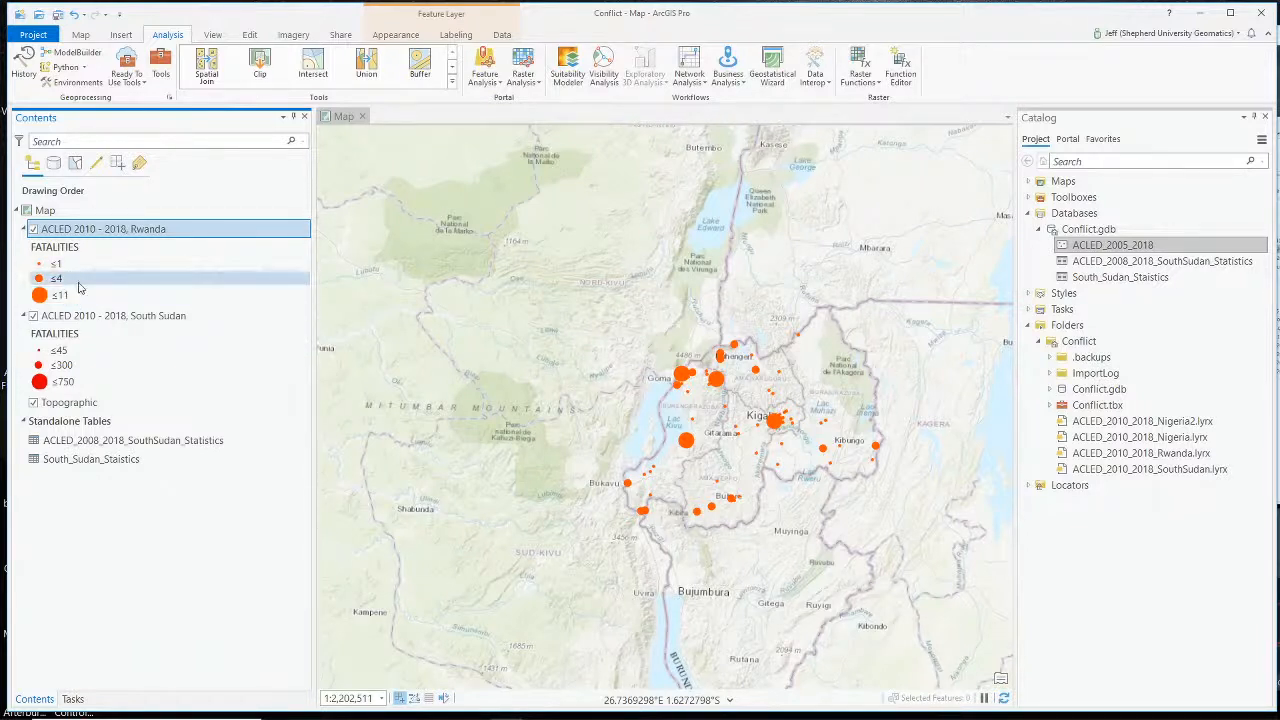
pyautogui.hotkey('alt', 'Tab')
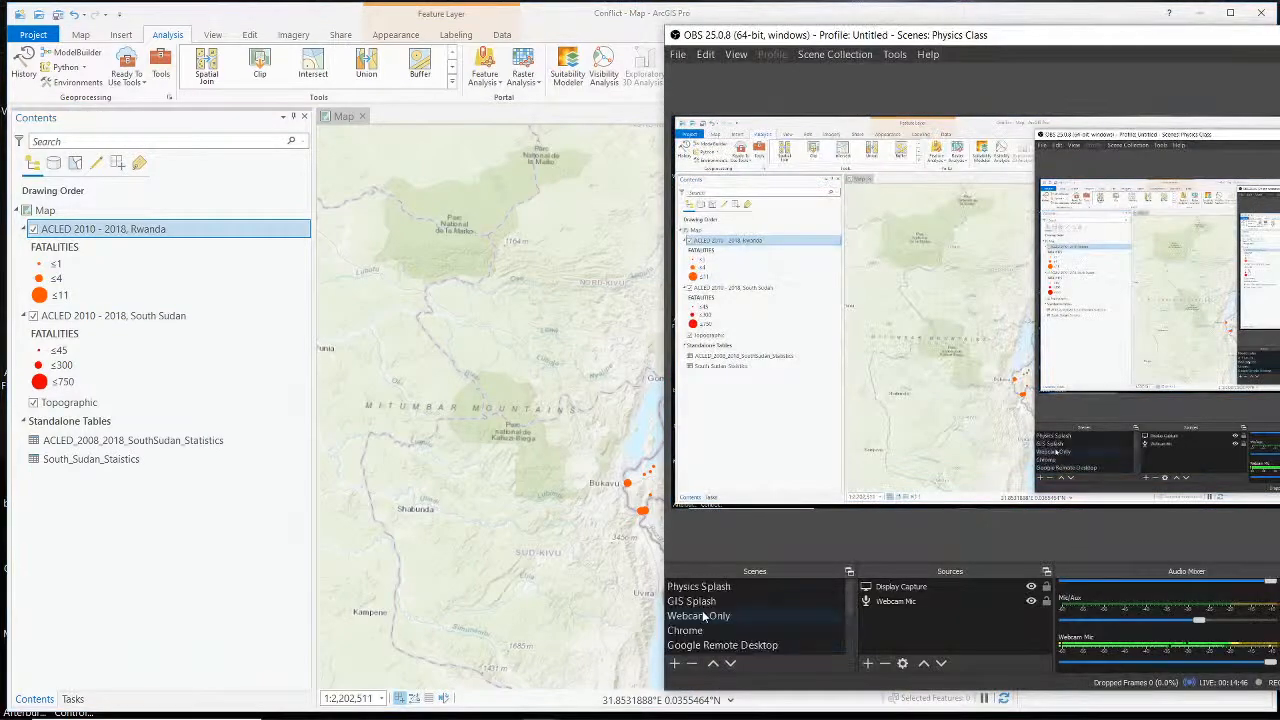
pyautogui.click(705, 616)
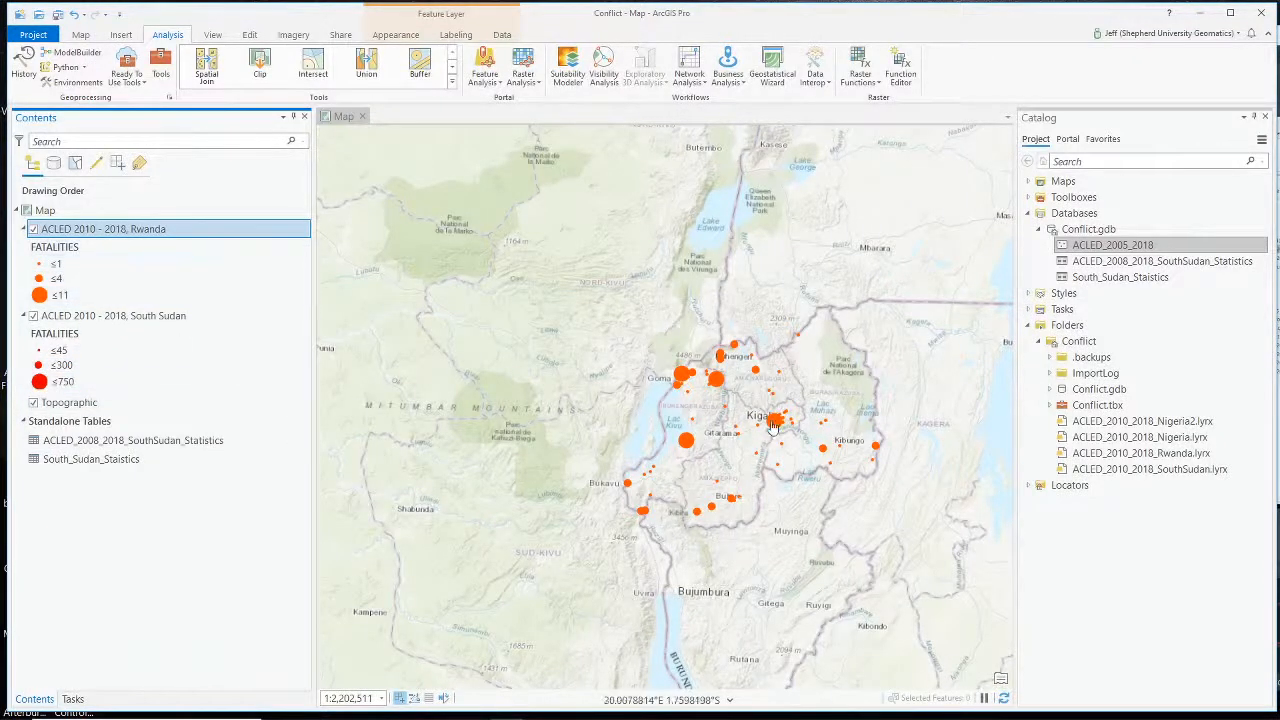
# - Compare the Rwanda and South Sudan fatality symbols across the region, then examine the Rwanda points up close
pyautogui.scroll(2, 744, 375)
pyautogui.scroll(-5, 738, 426)
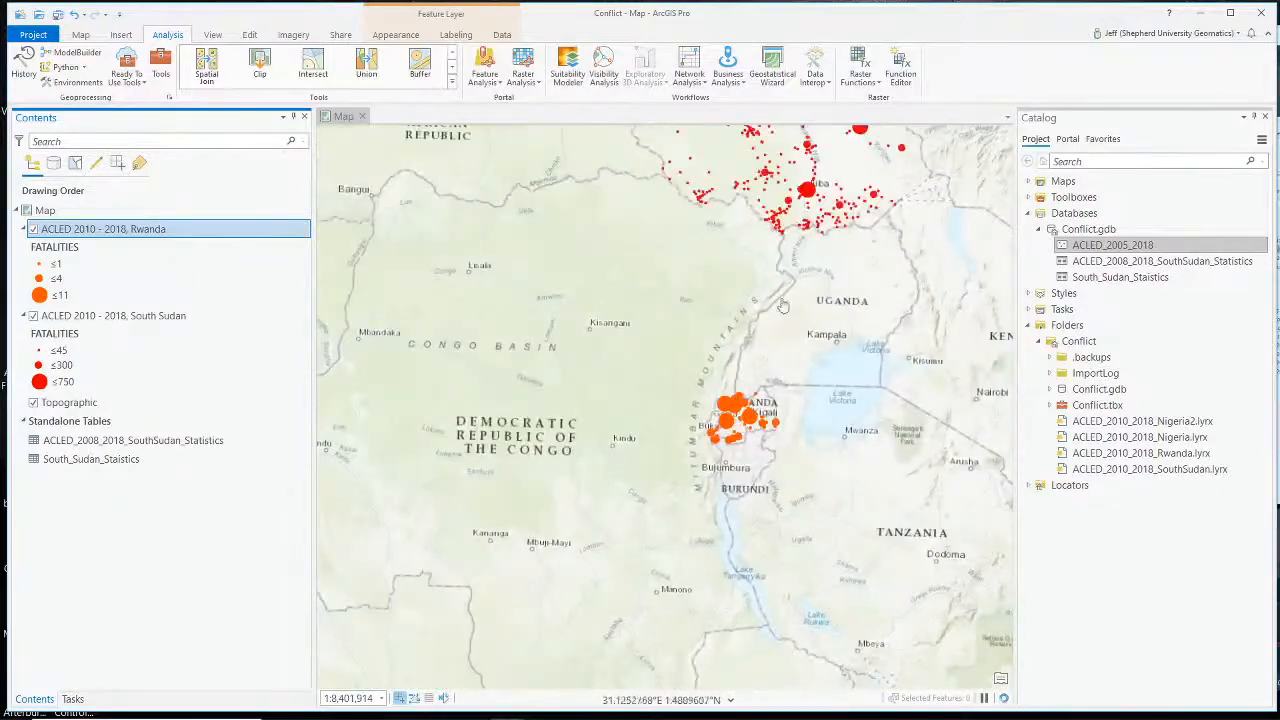
pyautogui.scroll(5, 738, 426)
pyautogui.scroll(3, 700, 490)
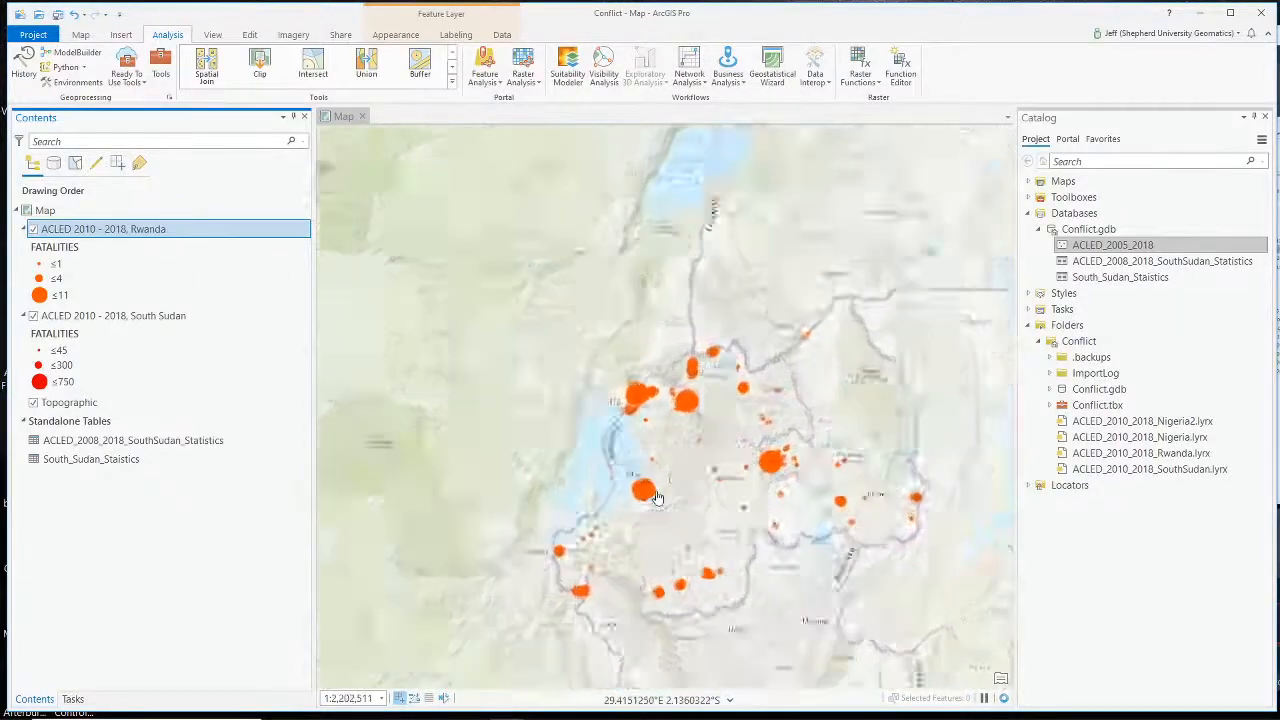
# - Create a new, empty geoprocessing model with ModelBuilder
pyautogui.scroll(-2, 808, 457)
pyautogui.scroll(2, 797, 467)
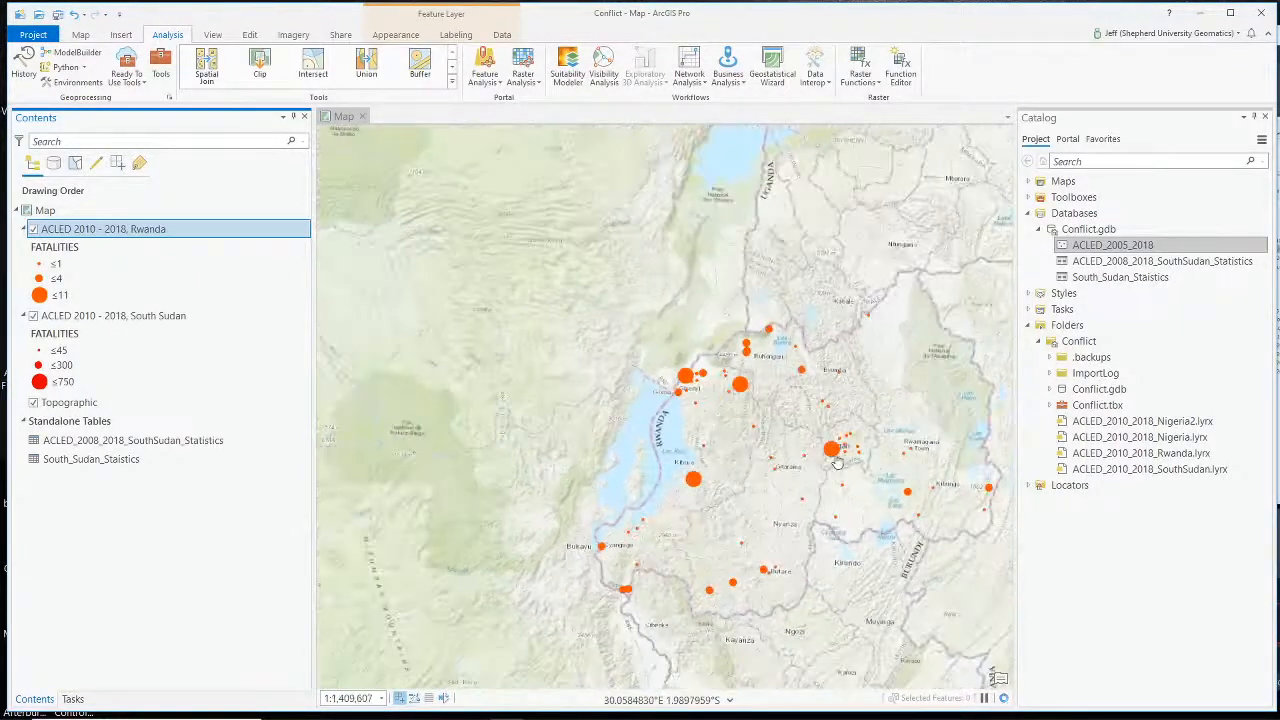
pyautogui.scroll(-2, 797, 467)
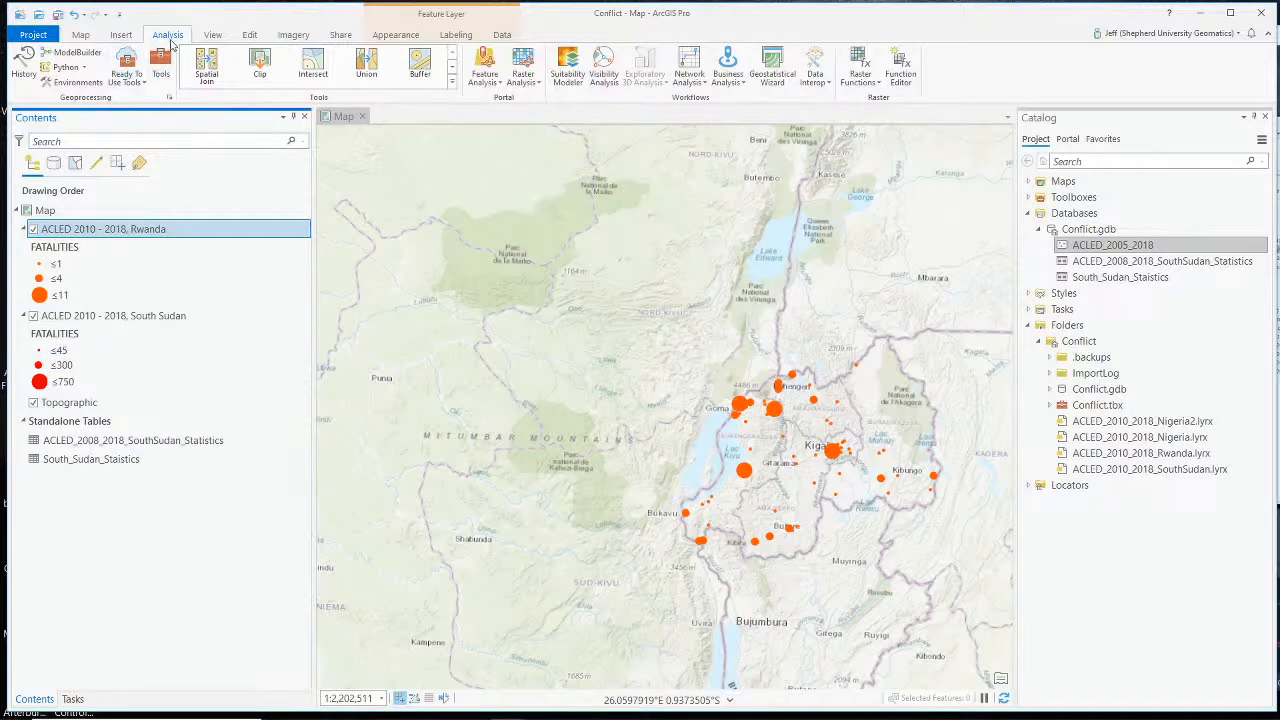
pyautogui.click(77, 56)
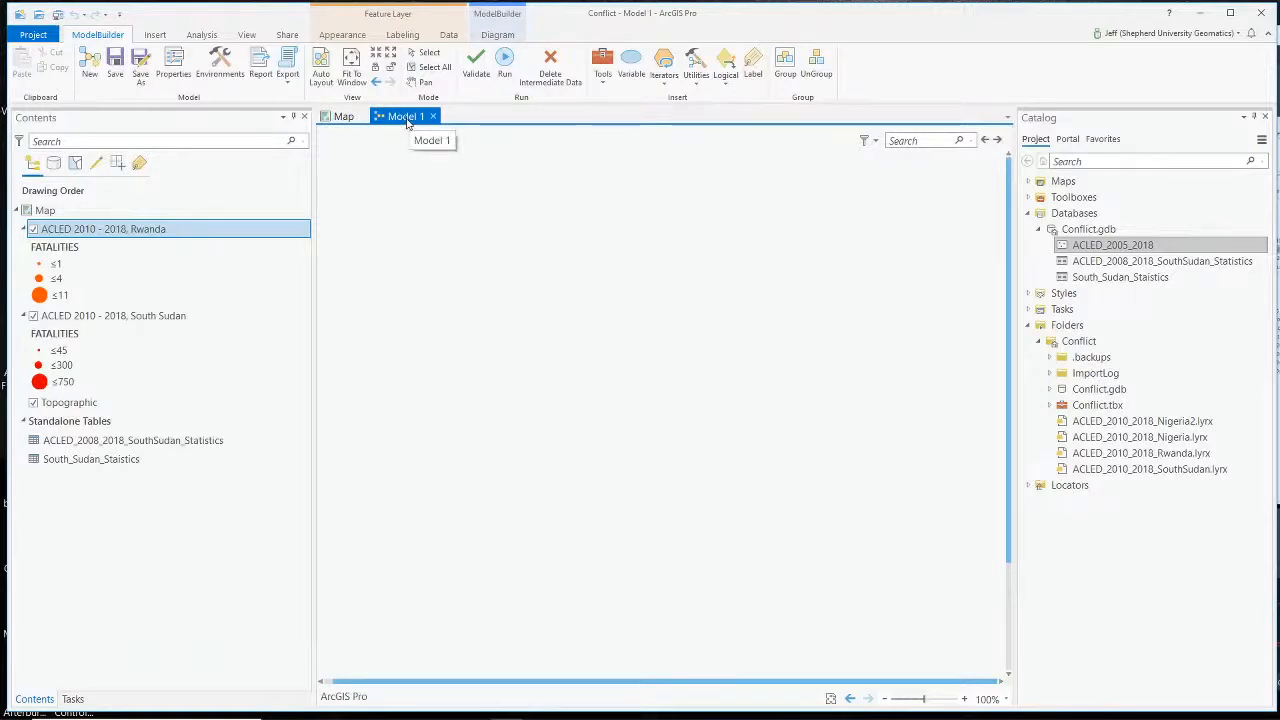
# - Expand the Conflict.tbx toolbox in the Conflict folder to view the models it contains
pyautogui.click(1029, 325)
pyautogui.click(1029, 325)
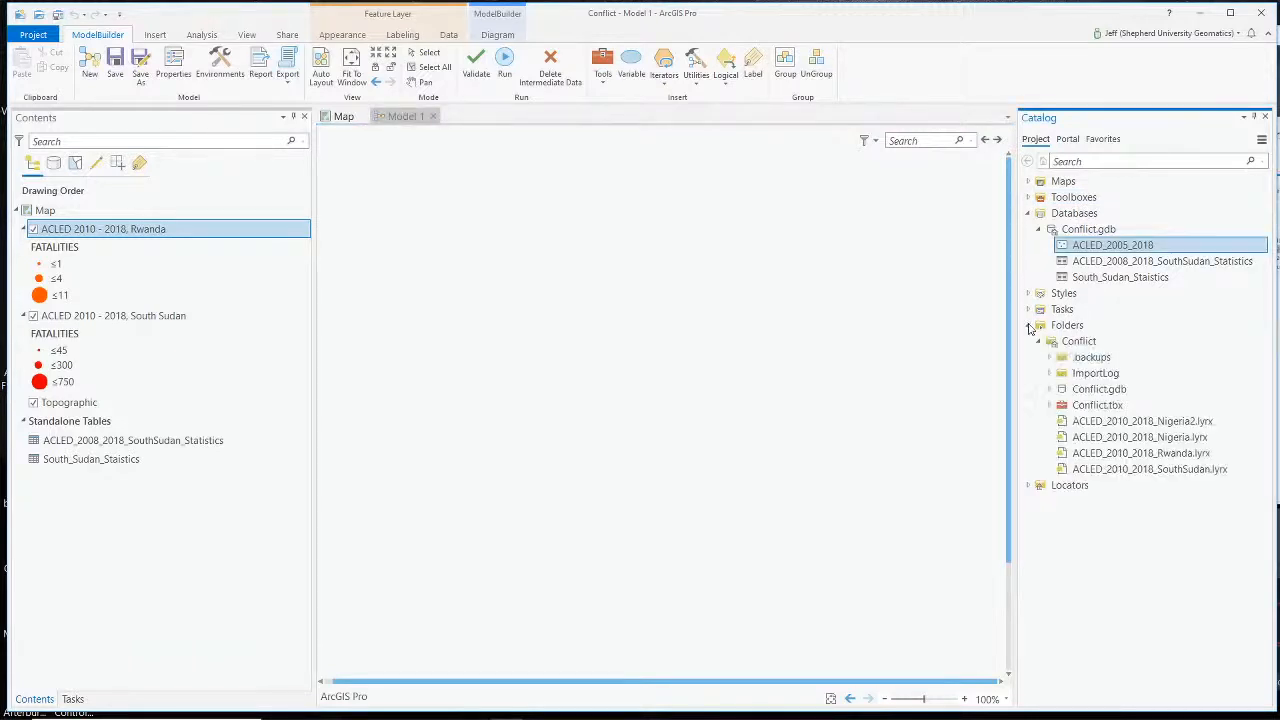
pyautogui.click(1050, 406)
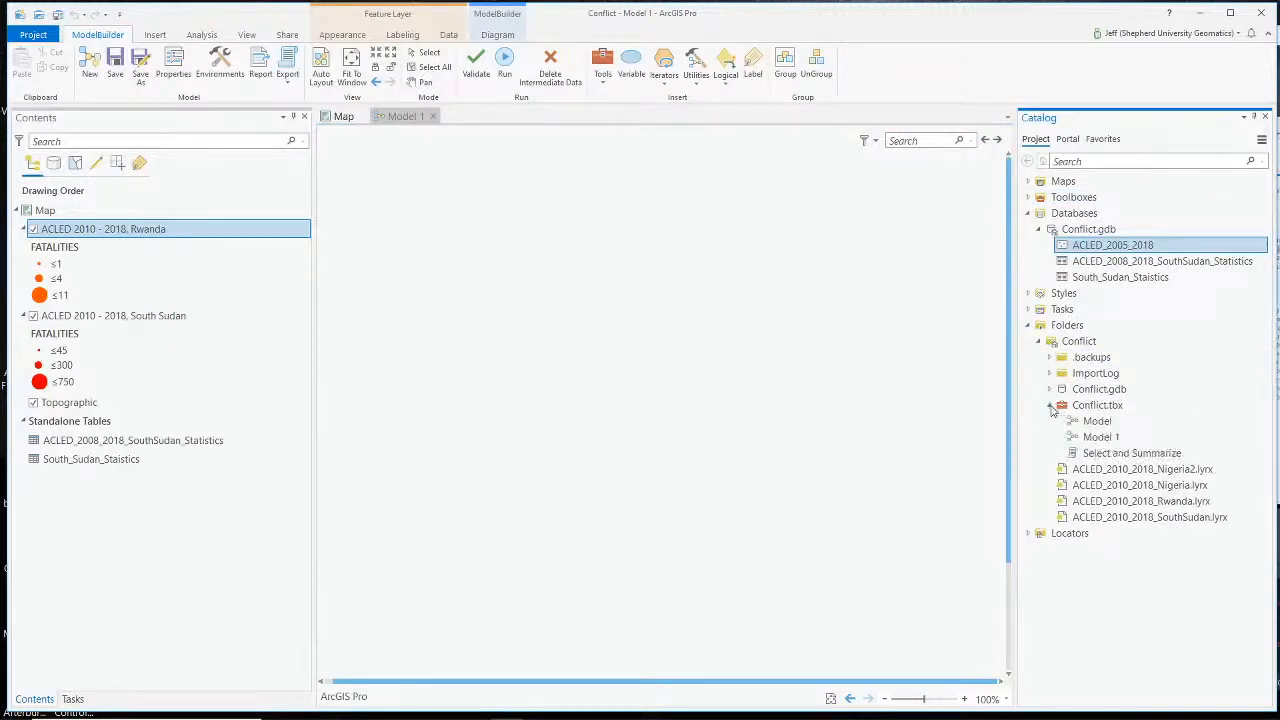
pyautogui.rightClick(1093, 423)
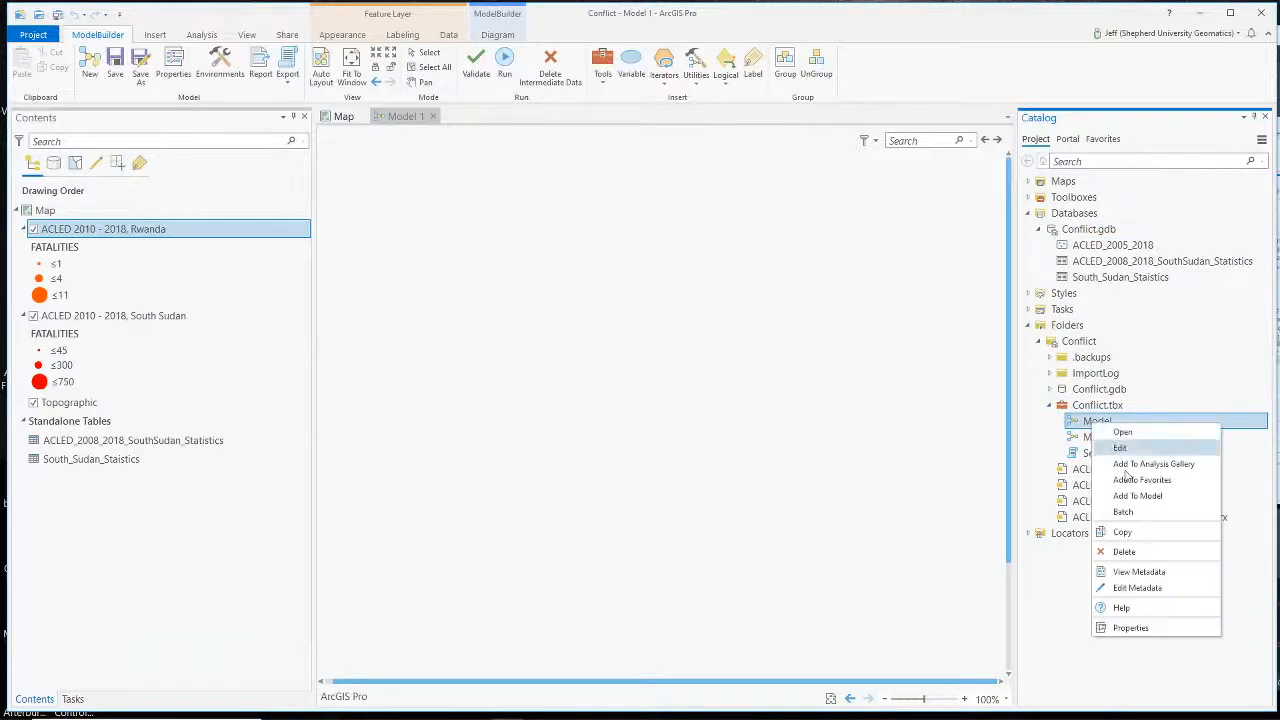
pyautogui.click(1124, 551)
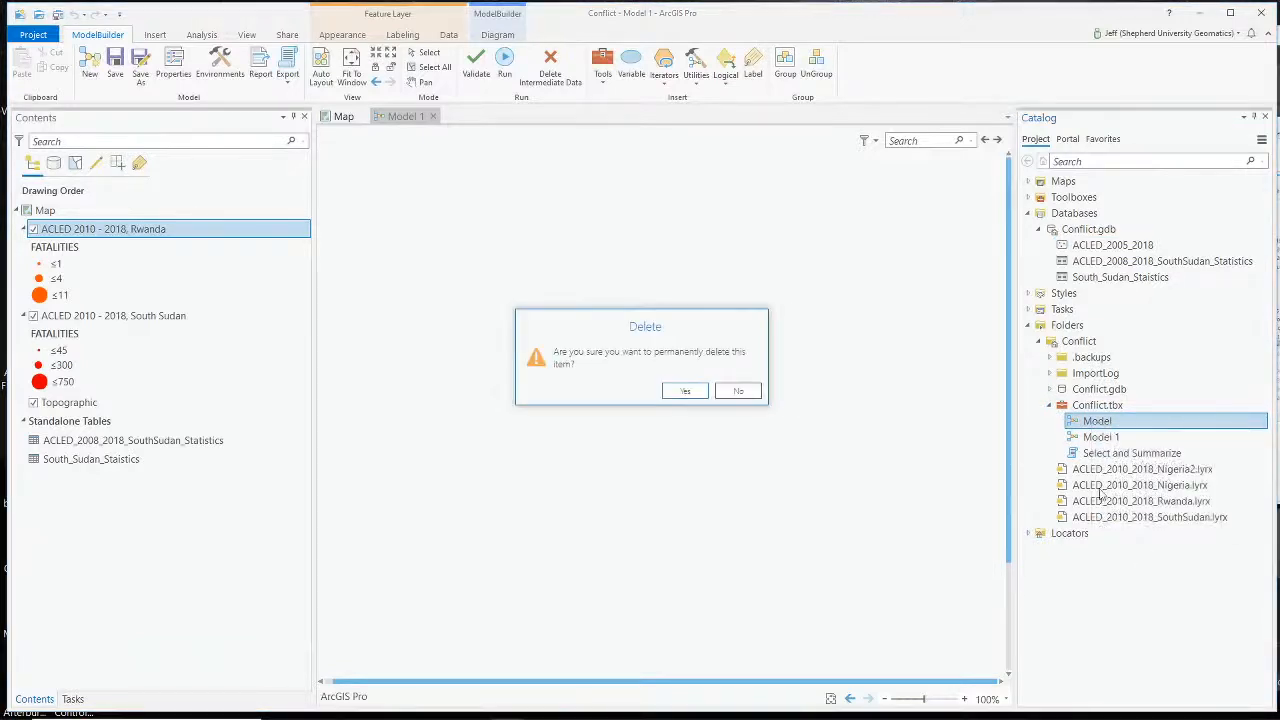
pyautogui.click(740, 393)
pyautogui.click(1104, 439)
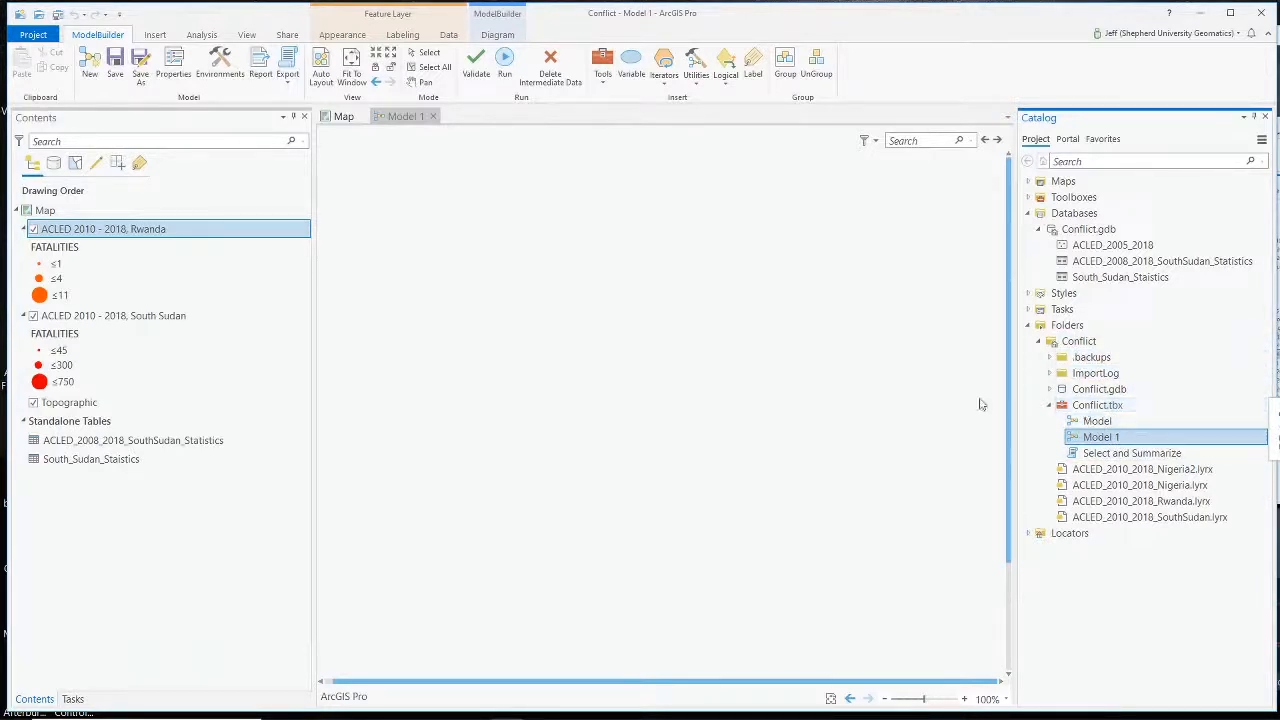
pyautogui.click(875, 388)
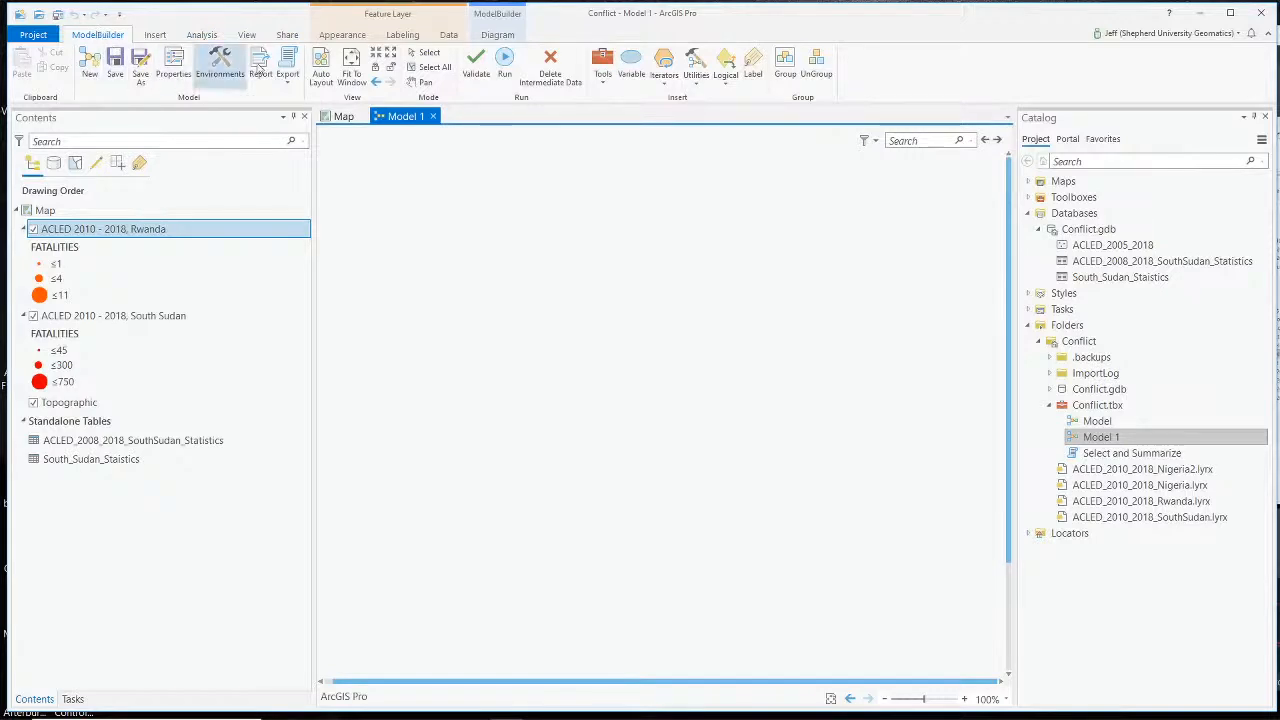
# - Bring up the geoprocessing tool search for adding tools to the model
pyautogui.click(603, 64)
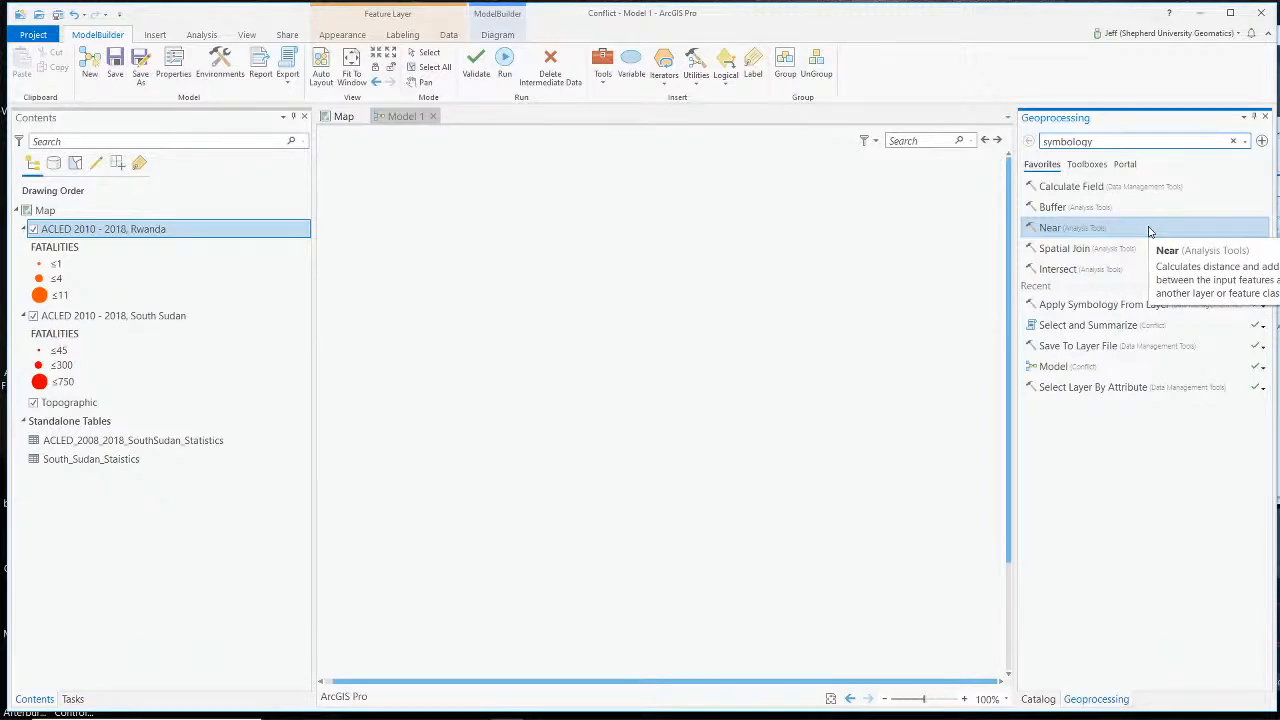
pyautogui.click(1125, 141)
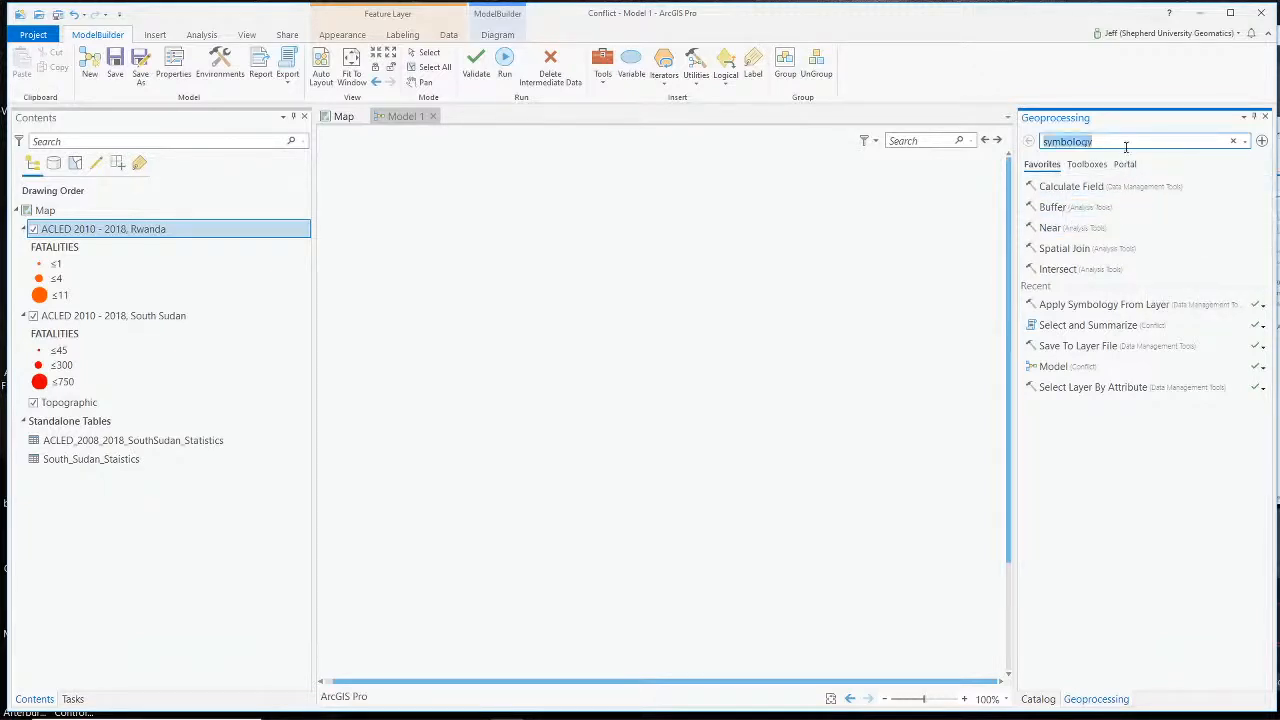
pyautogui.click(1125, 141)
pyautogui.doubleClick(1118, 139)
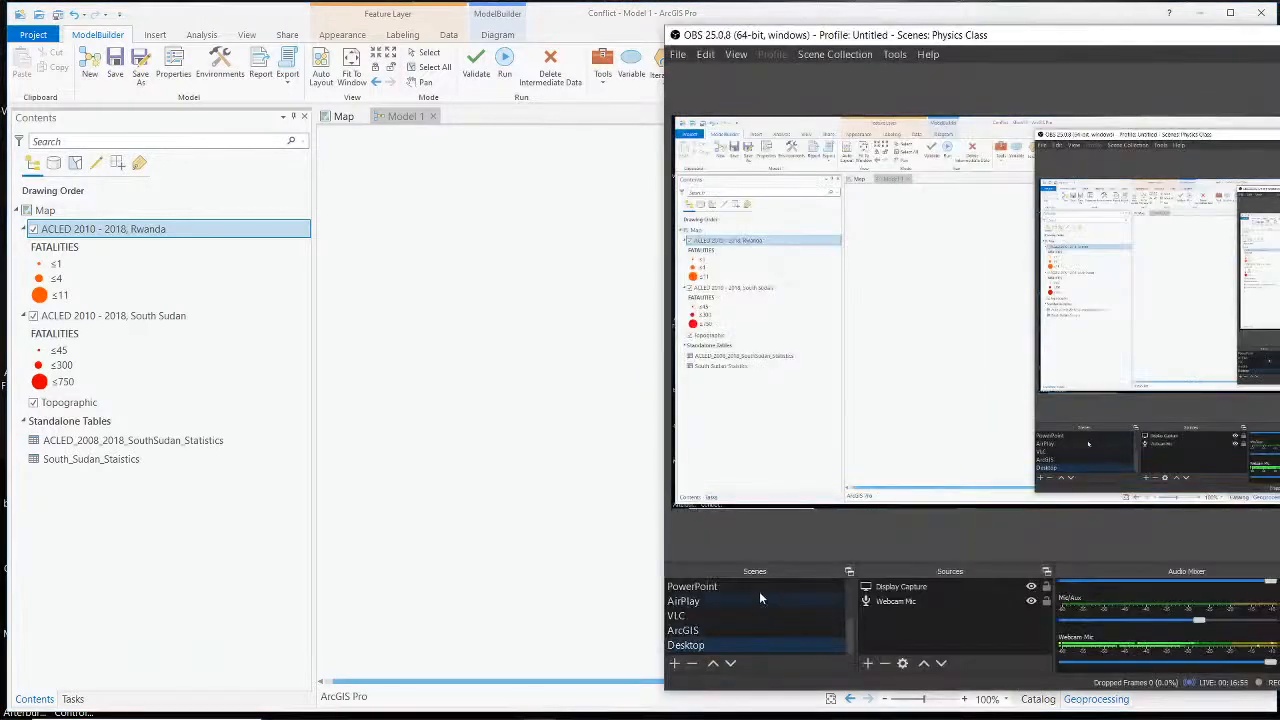
pyautogui.scroll(-2, 759, 591)
pyautogui.click(768, 610)
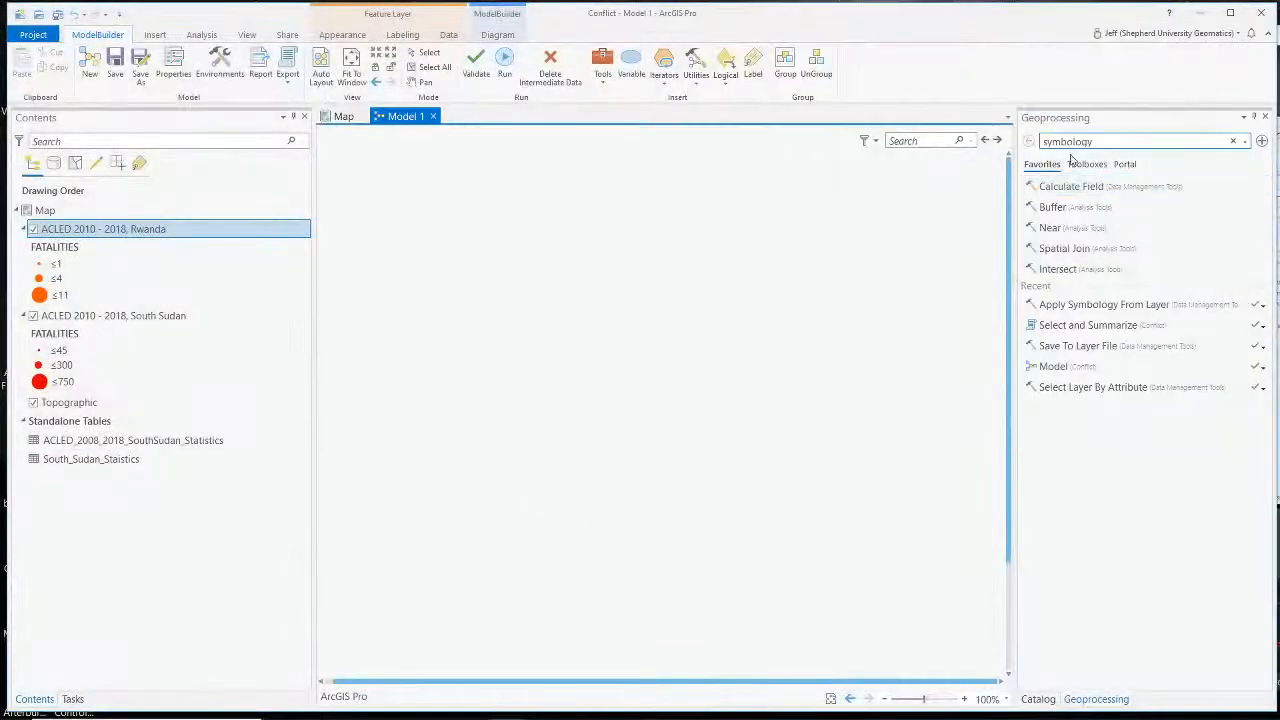
# - Search the geoprocessing tools for "select layer"
pyautogui.doubleClick(1115, 140)
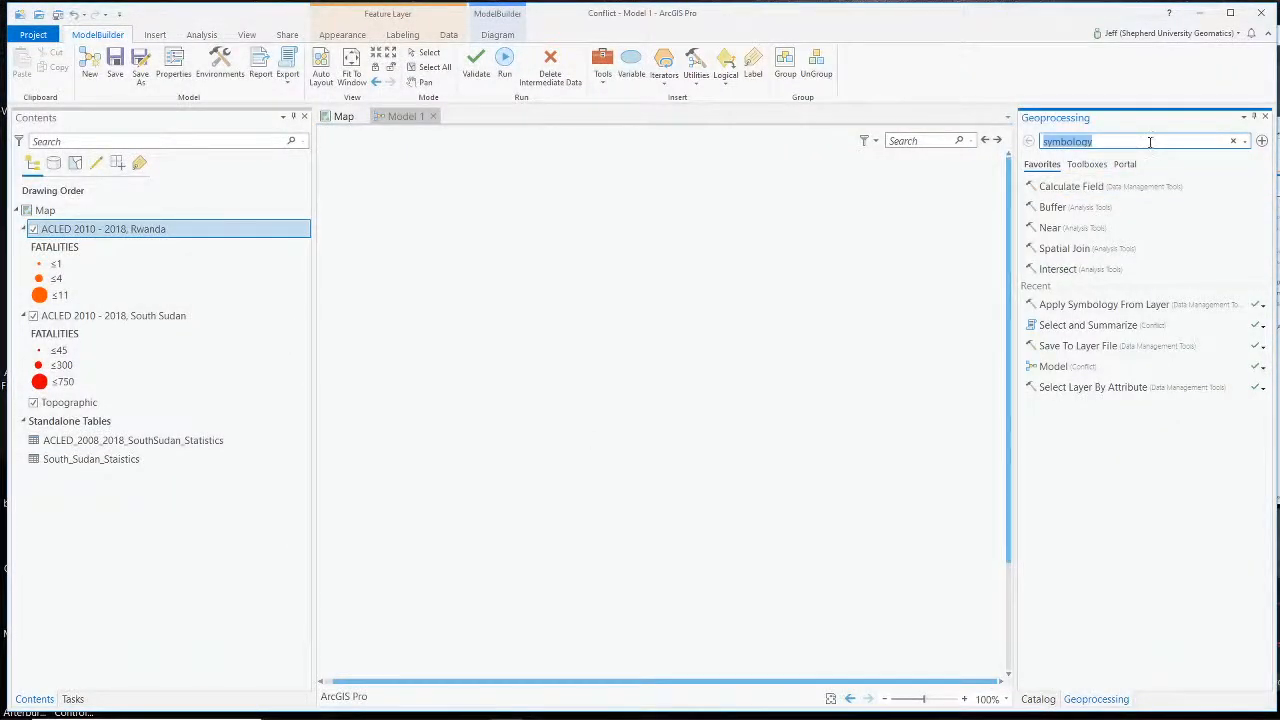
pyautogui.write('select a')
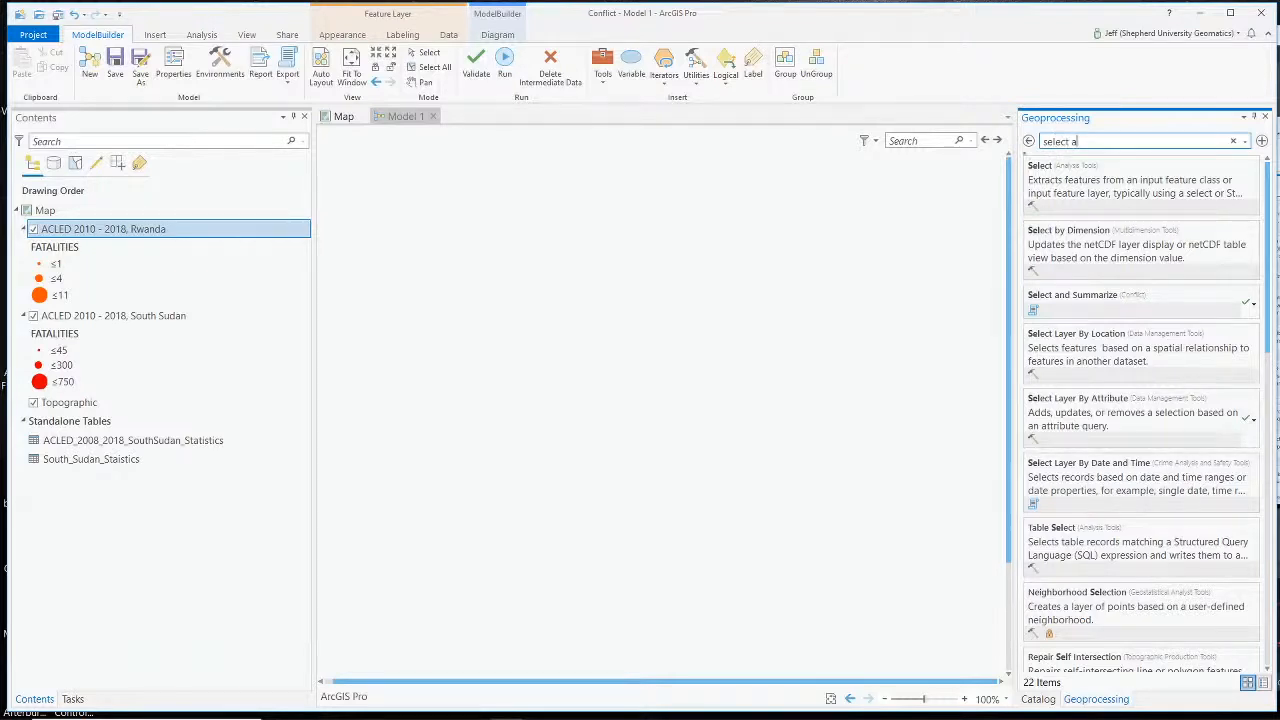
pyautogui.press('BackSpace')
pyautogui.write('la')
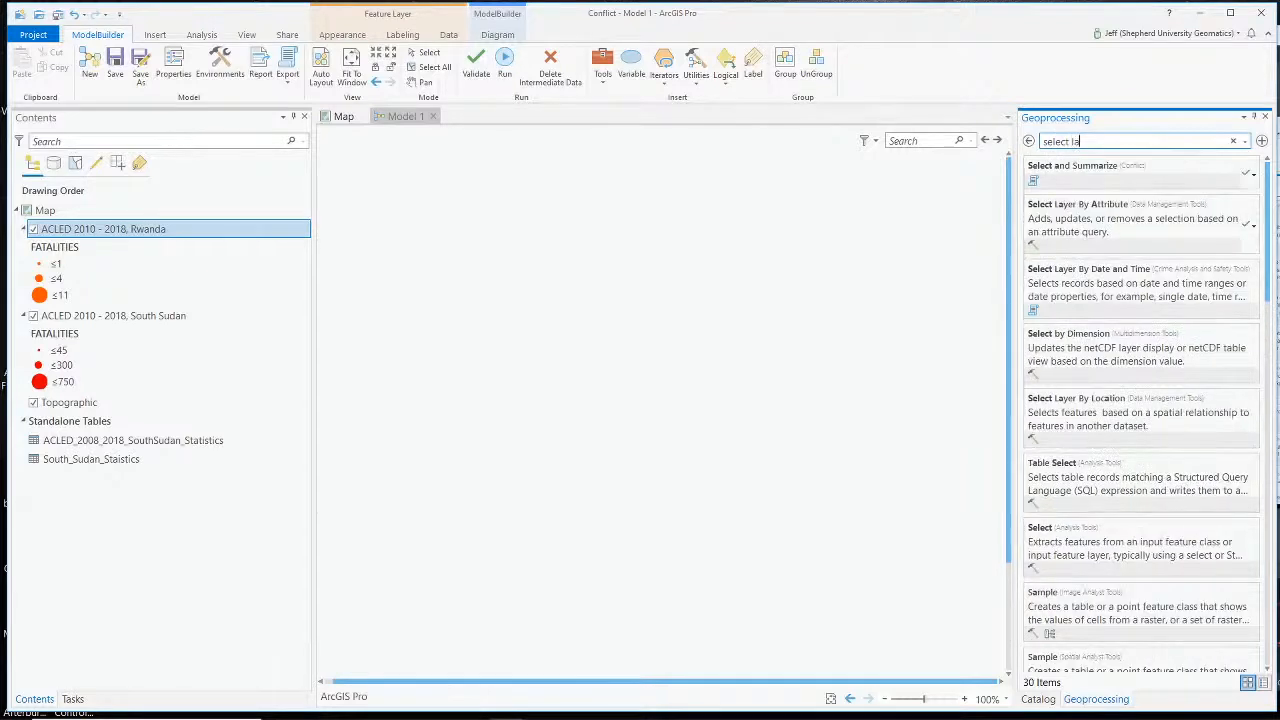
pyautogui.write('yer')
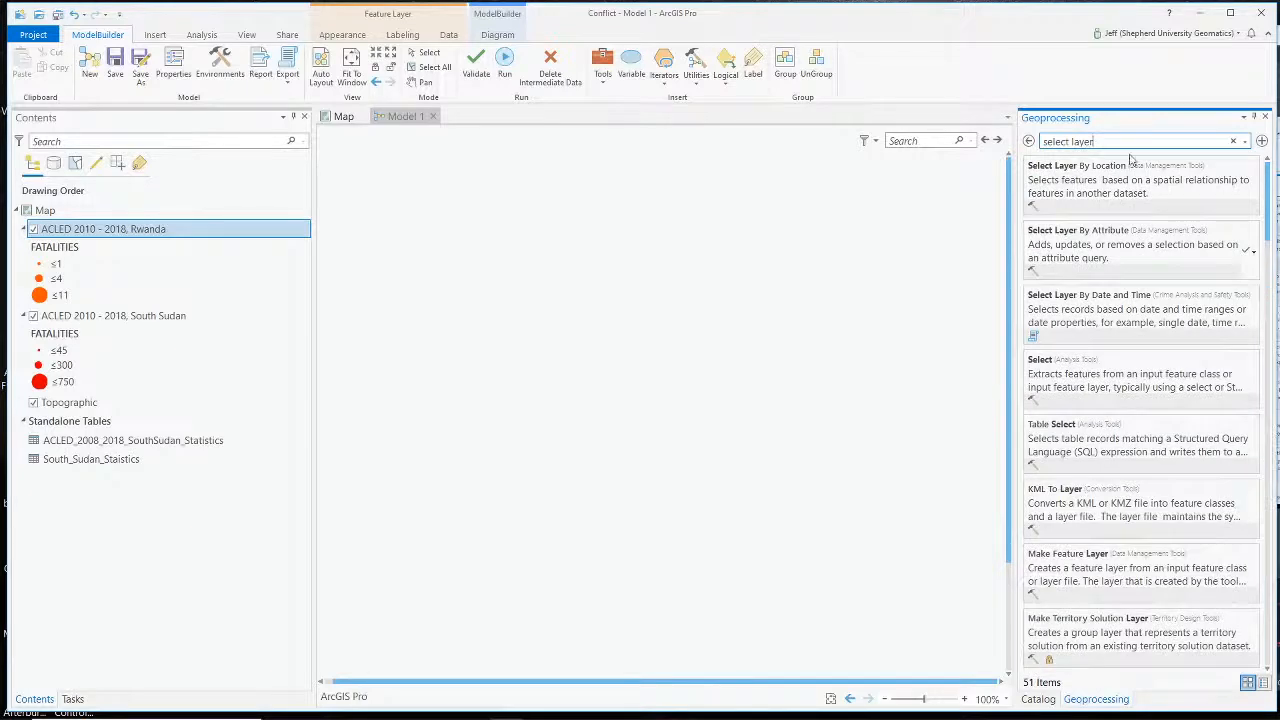
# - Add the Select Layer By Attribute tool to the model and place it in the upper-left area of the diagram
pyautogui.click(1138, 250)
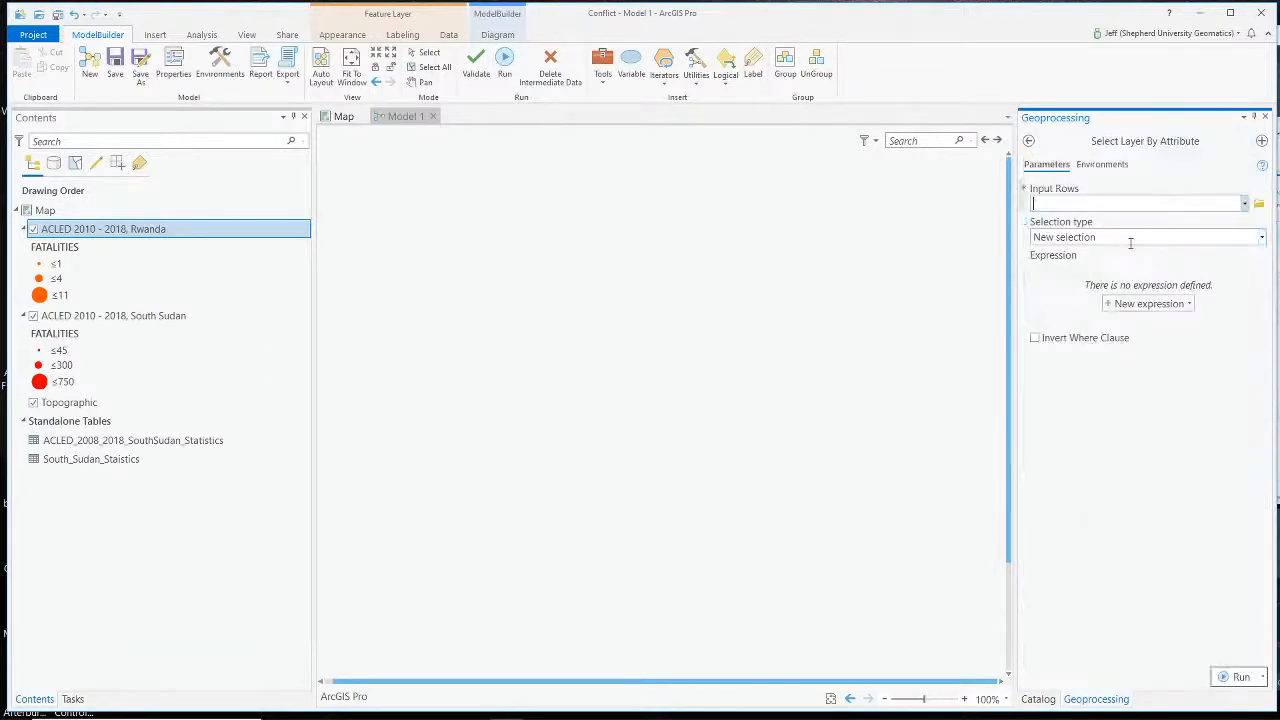
pyautogui.click(1030, 141)
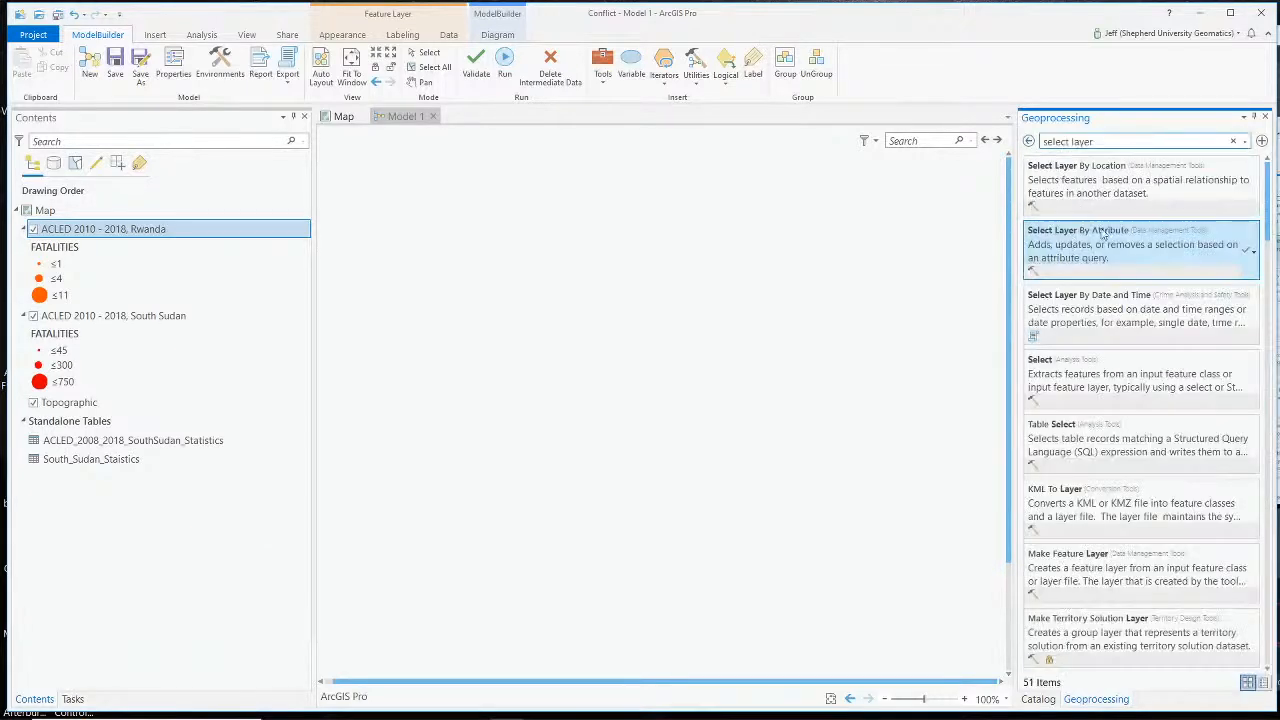
pyautogui.click(1250, 252)
pyautogui.moveTo(1181, 250); pyautogui.dragTo(785, 256)
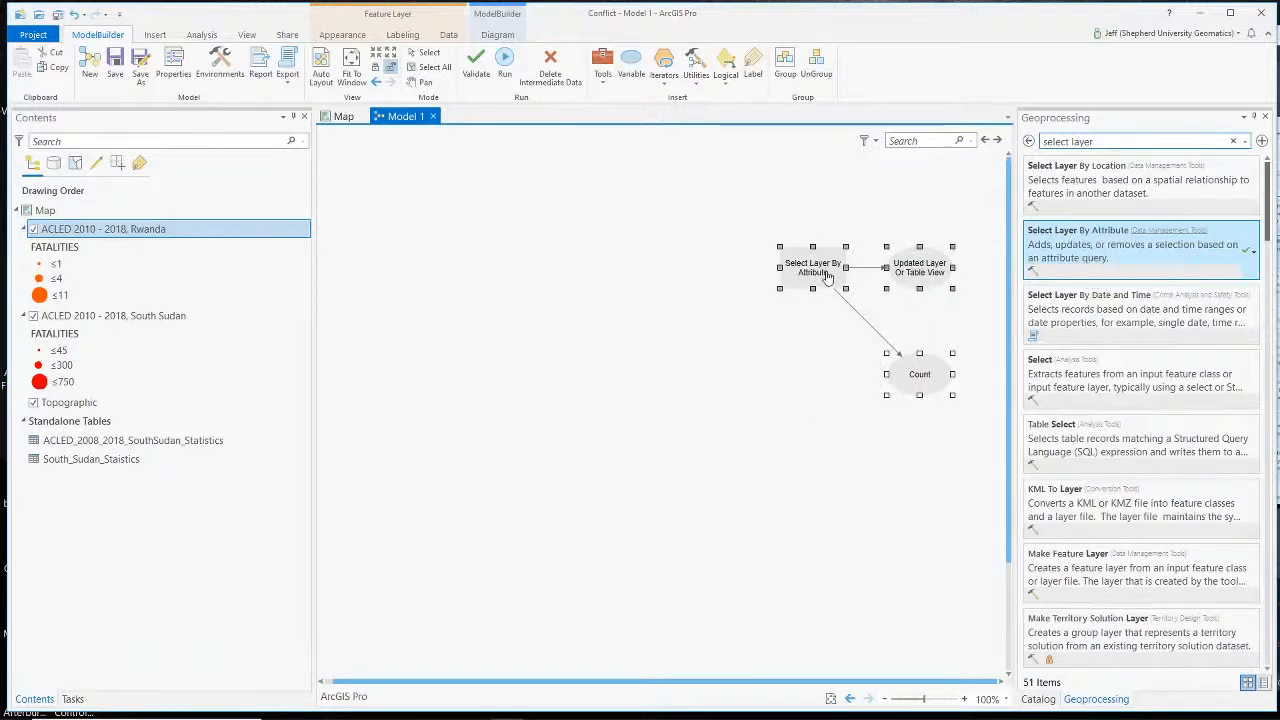
pyautogui.moveTo(808, 263); pyautogui.dragTo(443, 253)
pyautogui.scroll(5, 535, 368)
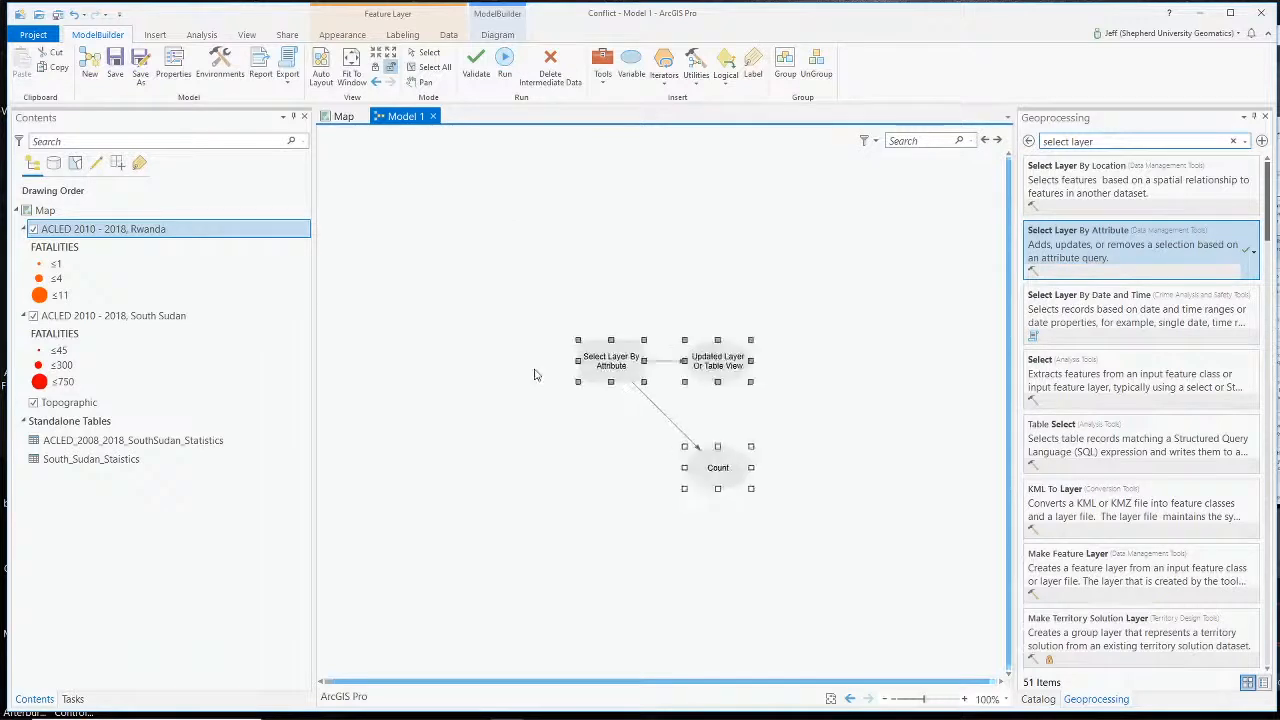
pyautogui.moveTo(586, 324); pyautogui.dragTo(460, 241)
pyautogui.click(469, 405)
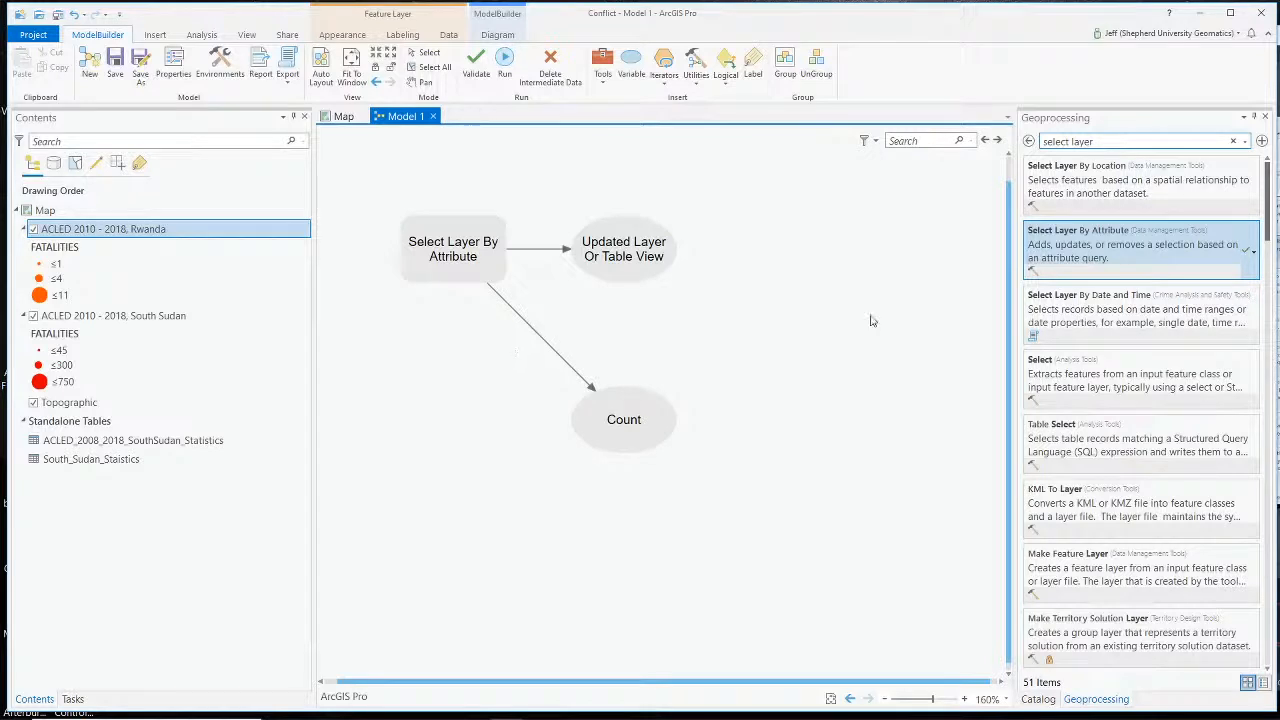
# - Search the tools for "summary", add Summary Statistics to the model, and arrange it with its output table below the selection tool's elements
pyautogui.click(1130, 142)
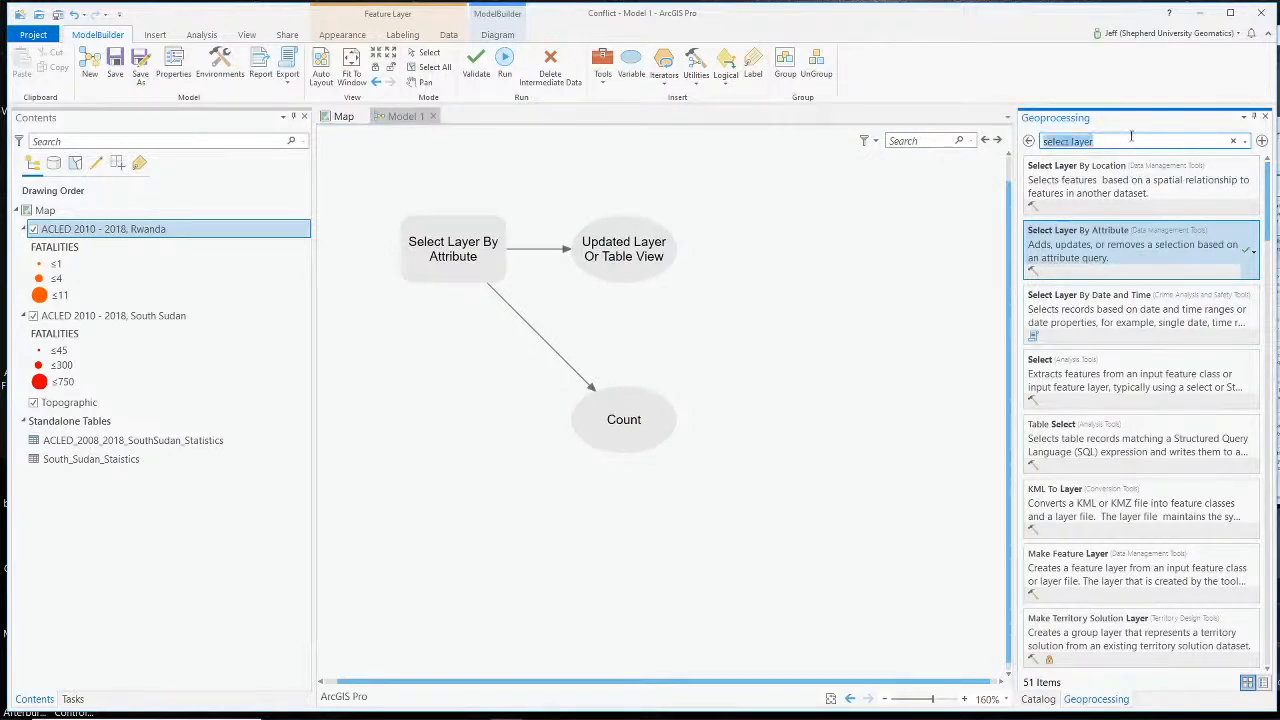
pyautogui.write('summary')
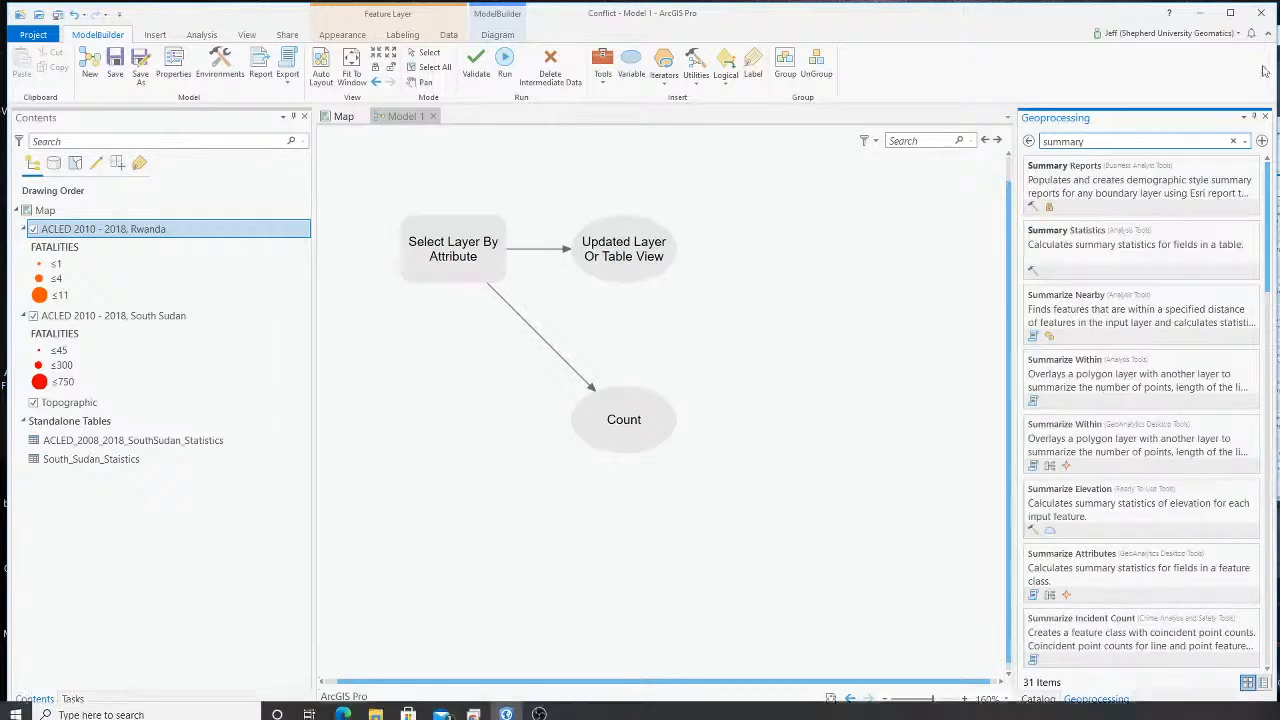
pyautogui.moveTo(1122, 233); pyautogui.dragTo(452, 574)
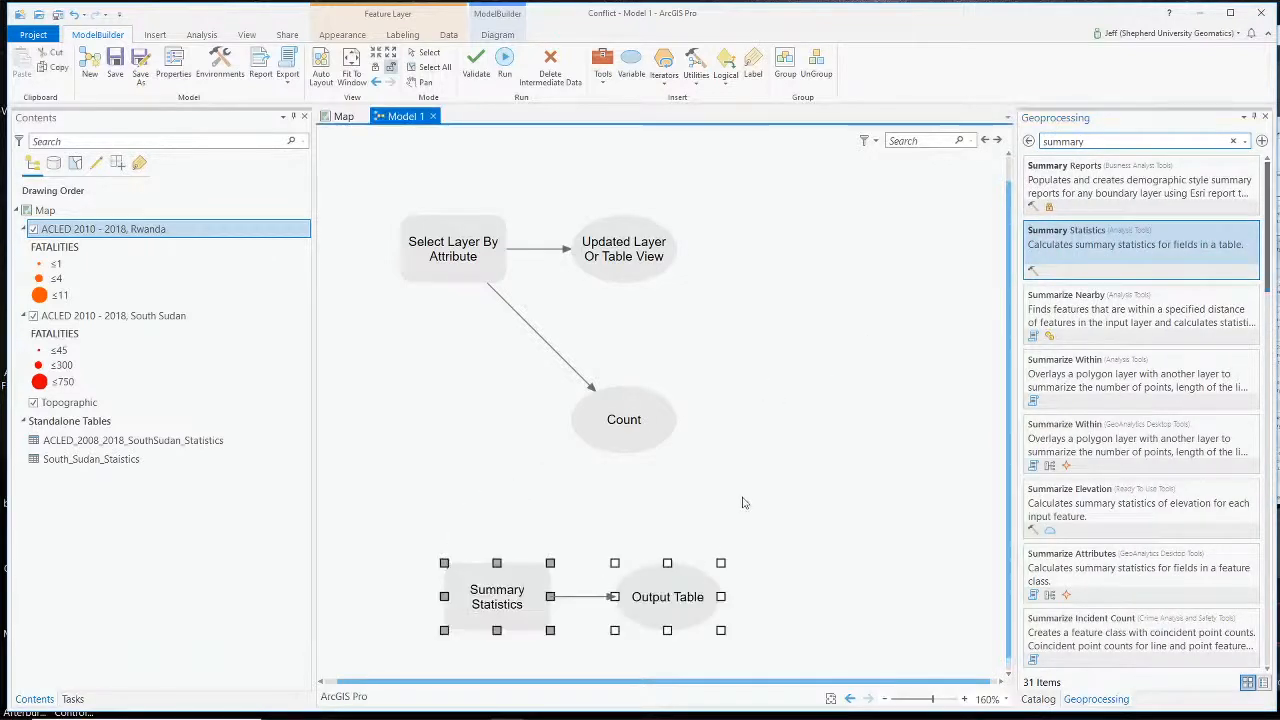
pyautogui.click(808, 438)
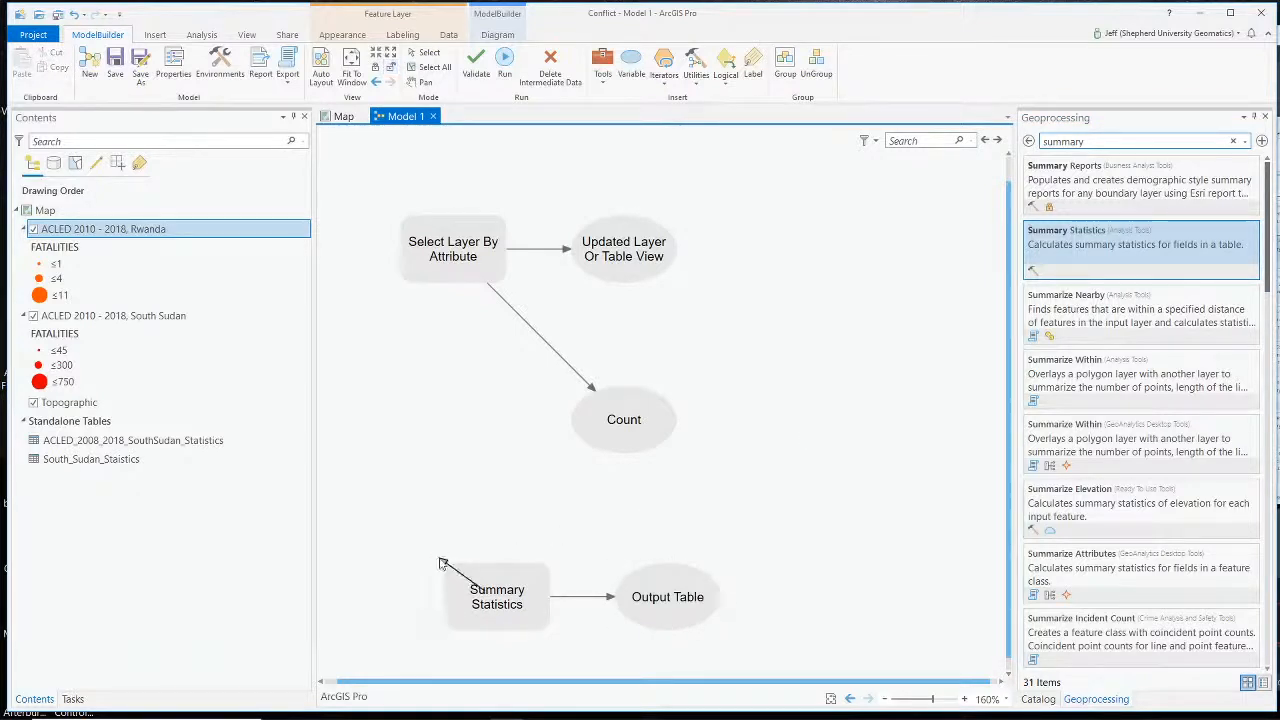
pyautogui.moveTo(500, 587); pyautogui.dragTo(451, 545)
pyautogui.moveTo(665, 592); pyautogui.dragTo(676, 560)
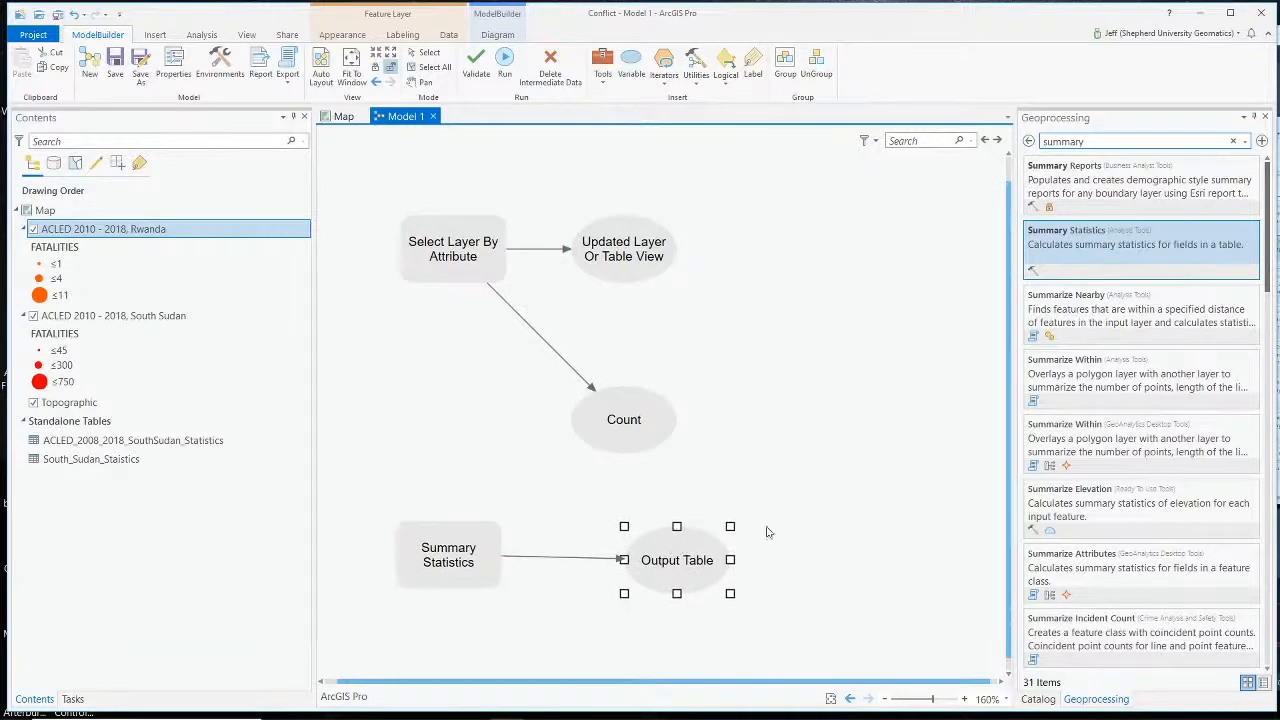
pyautogui.click(889, 503)
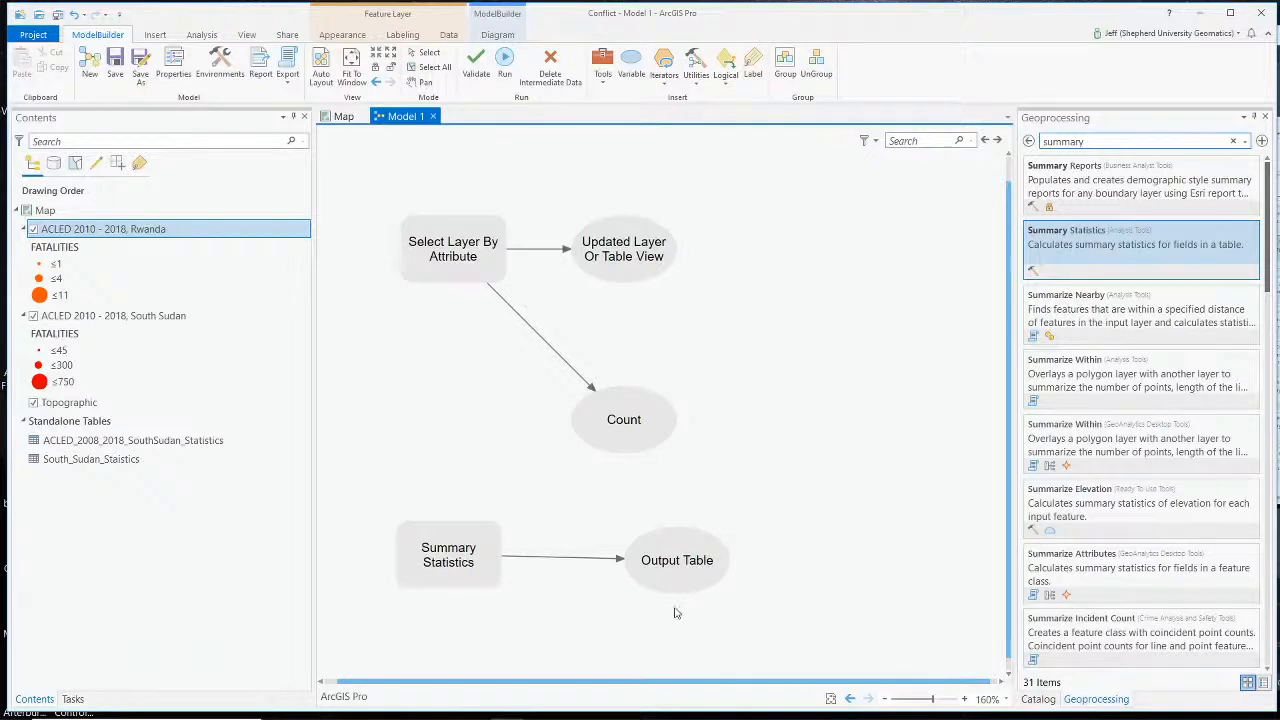
# - Open the parameters of the Select Layer By Attribute tool in the model
pyautogui.moveTo(437, 265)
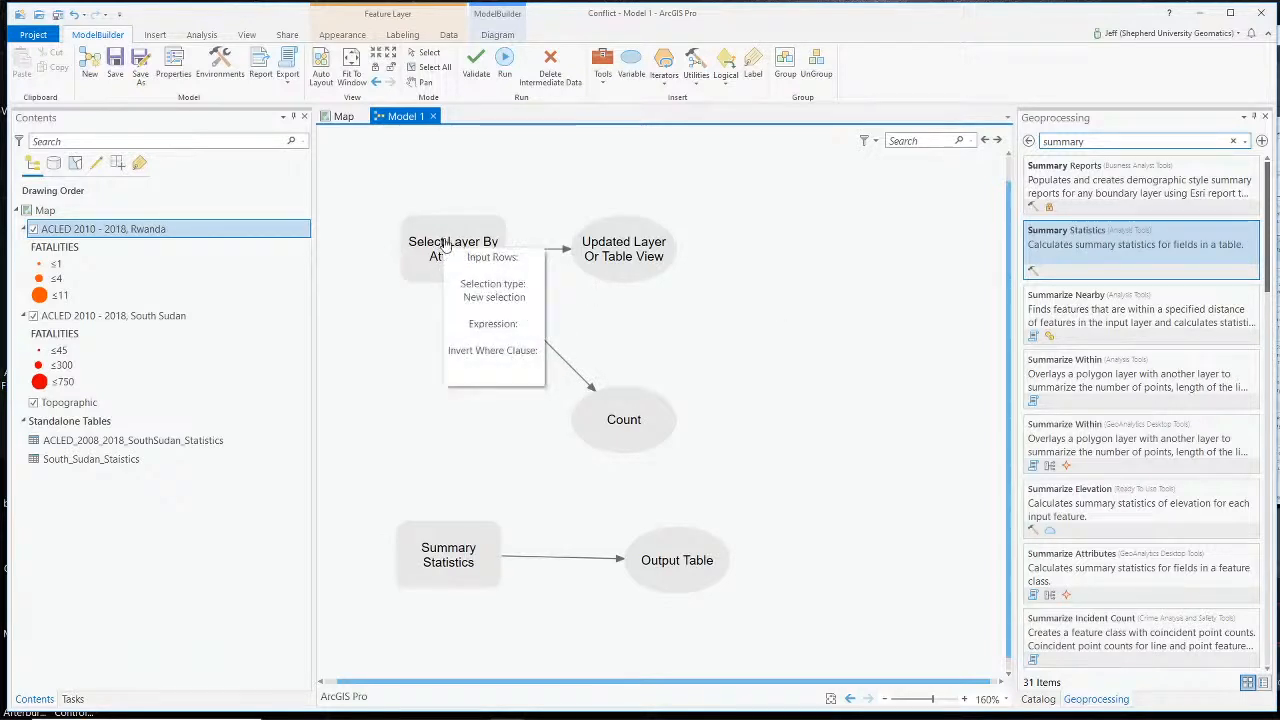
pyautogui.doubleClick(423, 240)
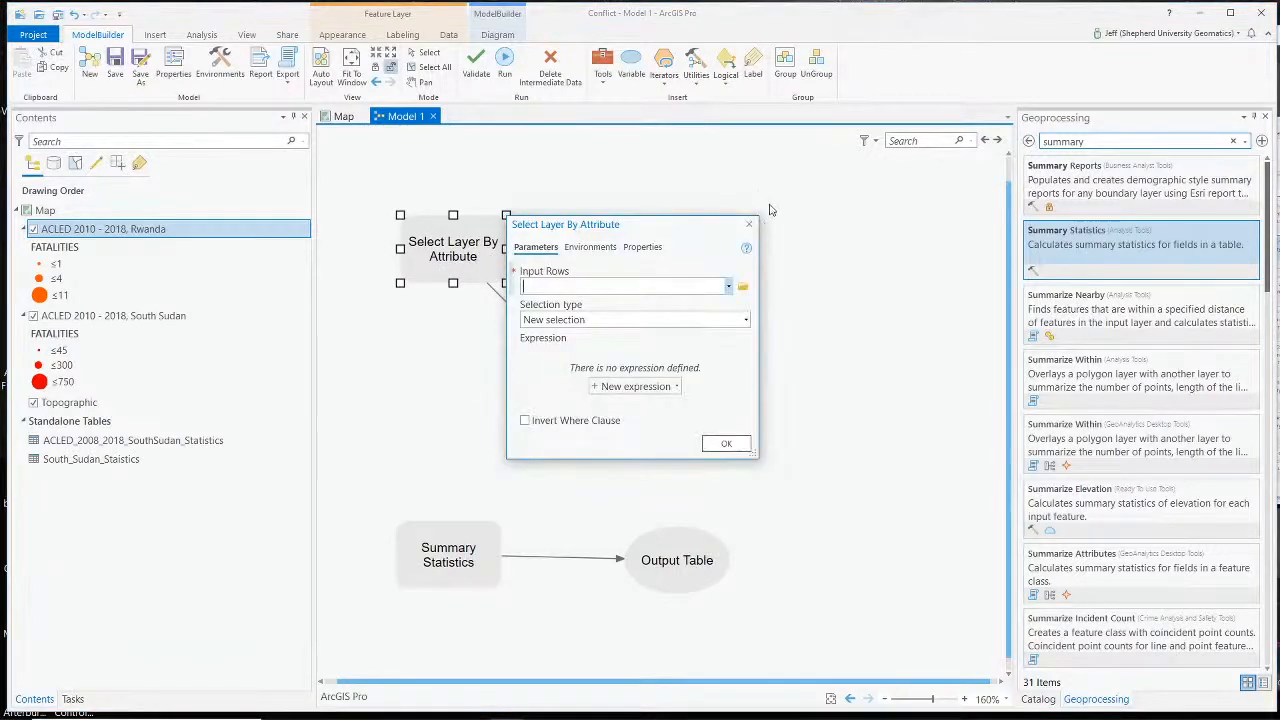
pyautogui.click(400, 238)
pyautogui.rightClick(448, 238)
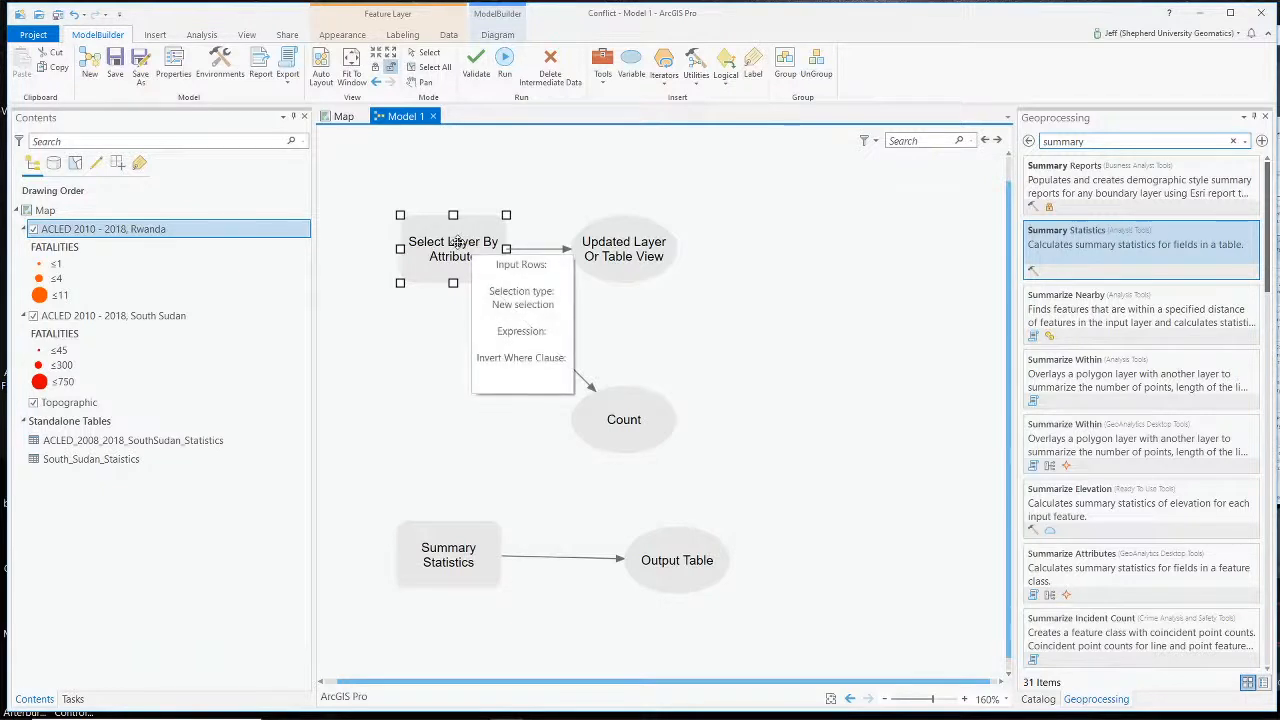
pyautogui.click(508, 263)
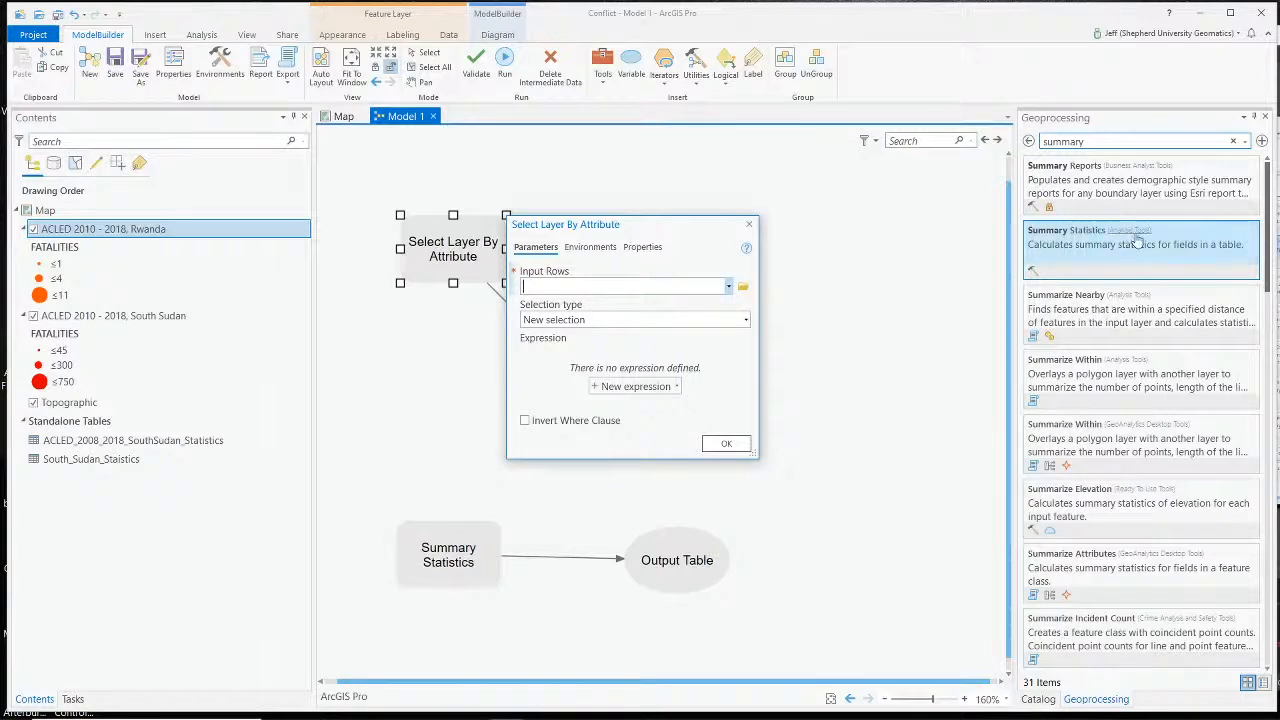
# - Open the standalone Select Layer By Attribute tool to compare its parameters with those of the model's tool
pyautogui.scroll(-1, 1093, 322)
pyautogui.scroll(1, 1093, 322)
pyautogui.click(1029, 141)
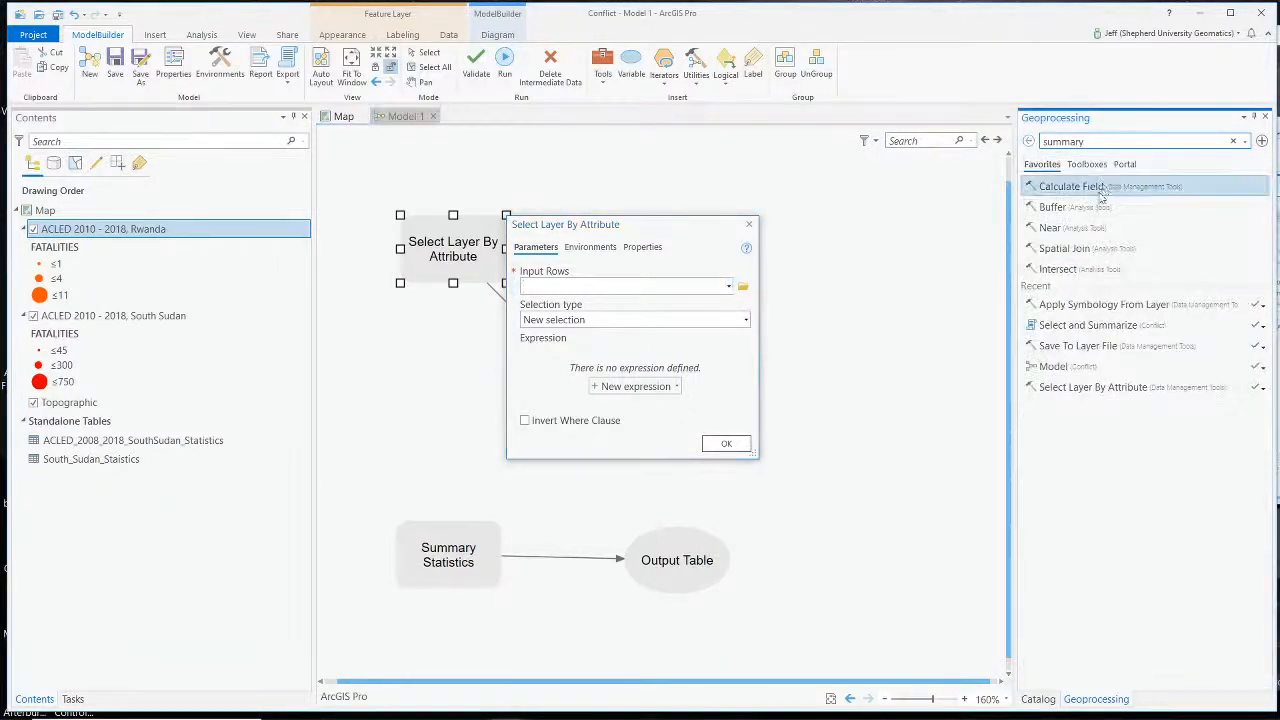
pyautogui.click(1111, 388)
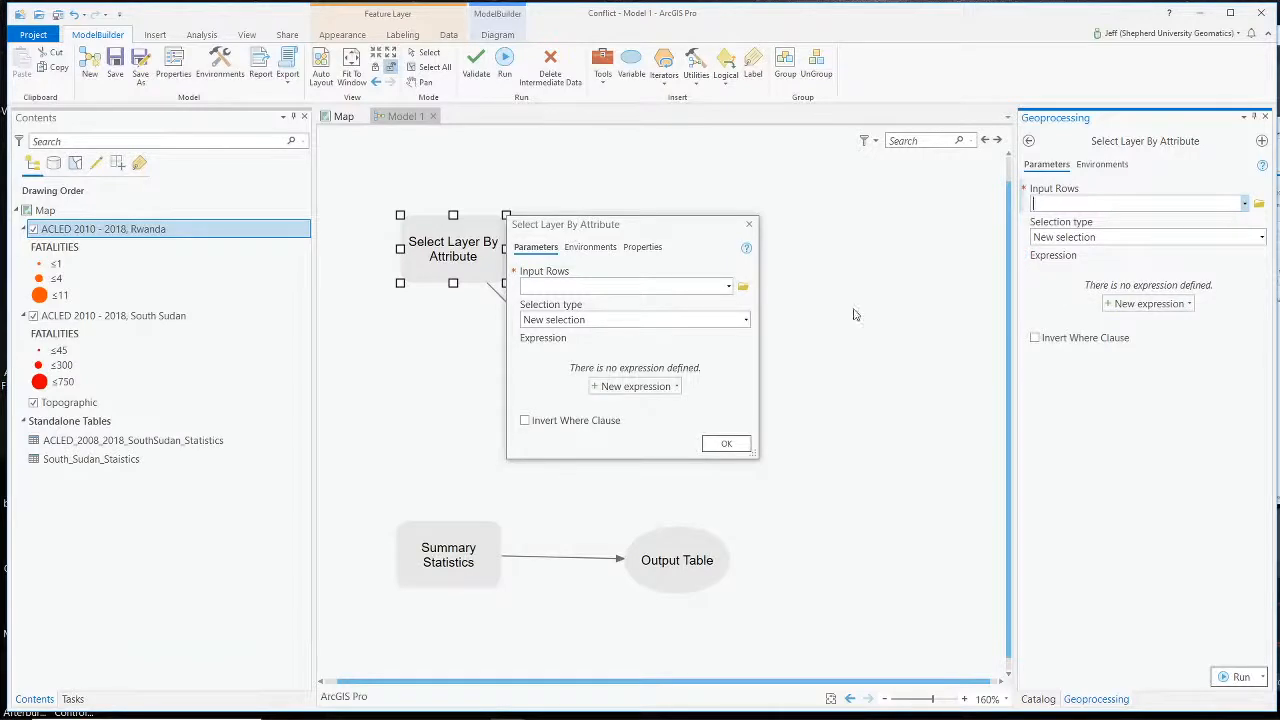
# - Set the selection tool's input rows to ACLED 2010 - 2018, Rwanda, keep the New selection type, and start a new expression
pyautogui.click(729, 289)
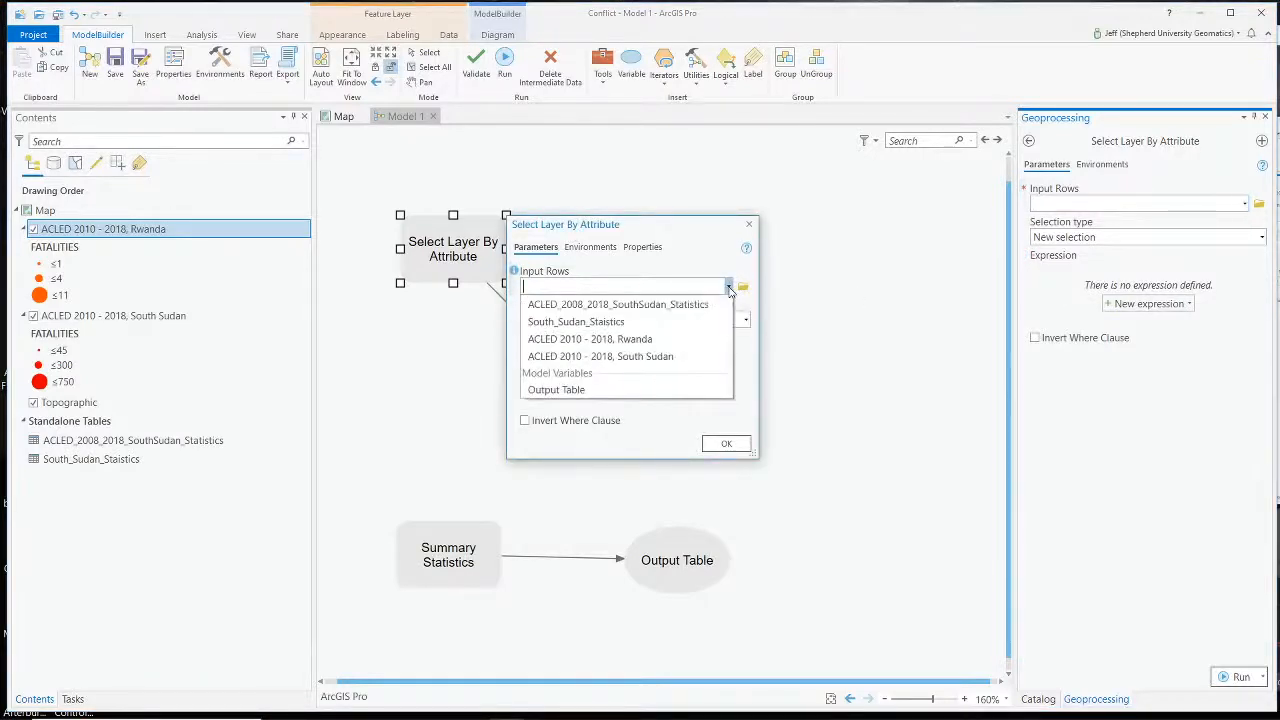
pyautogui.click(685, 341)
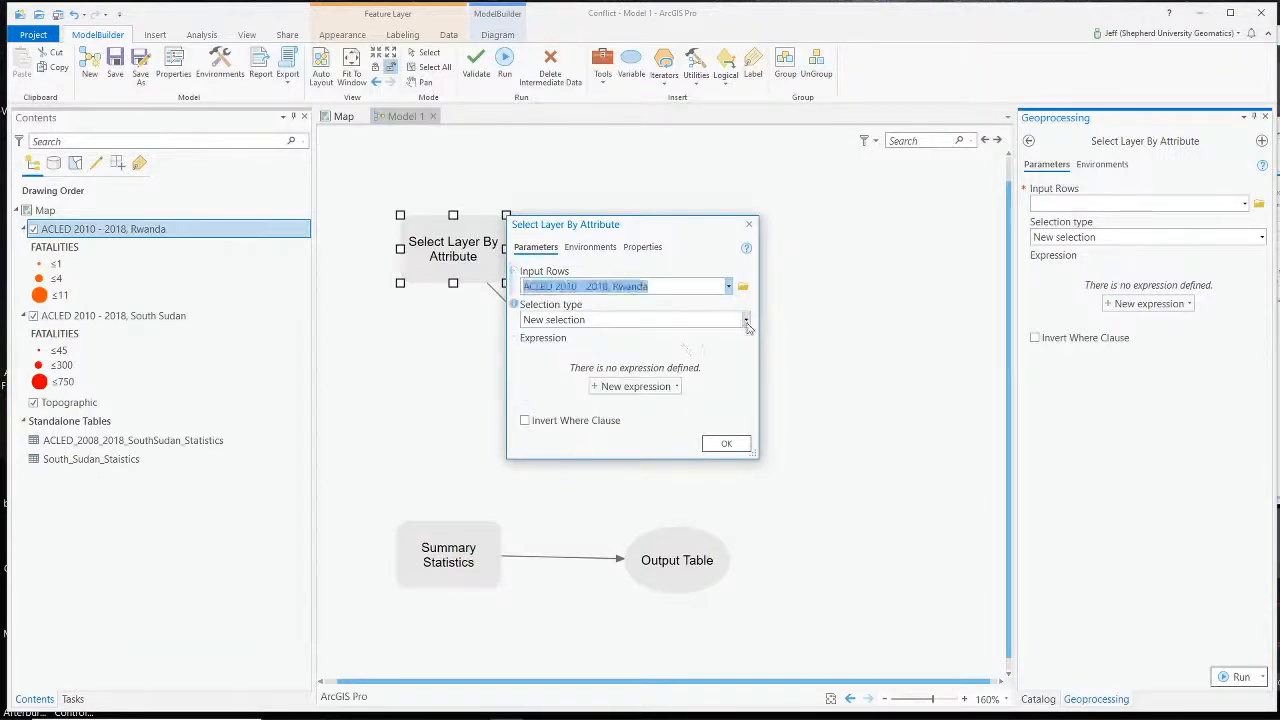
pyautogui.click(745, 320)
pyautogui.click(745, 320)
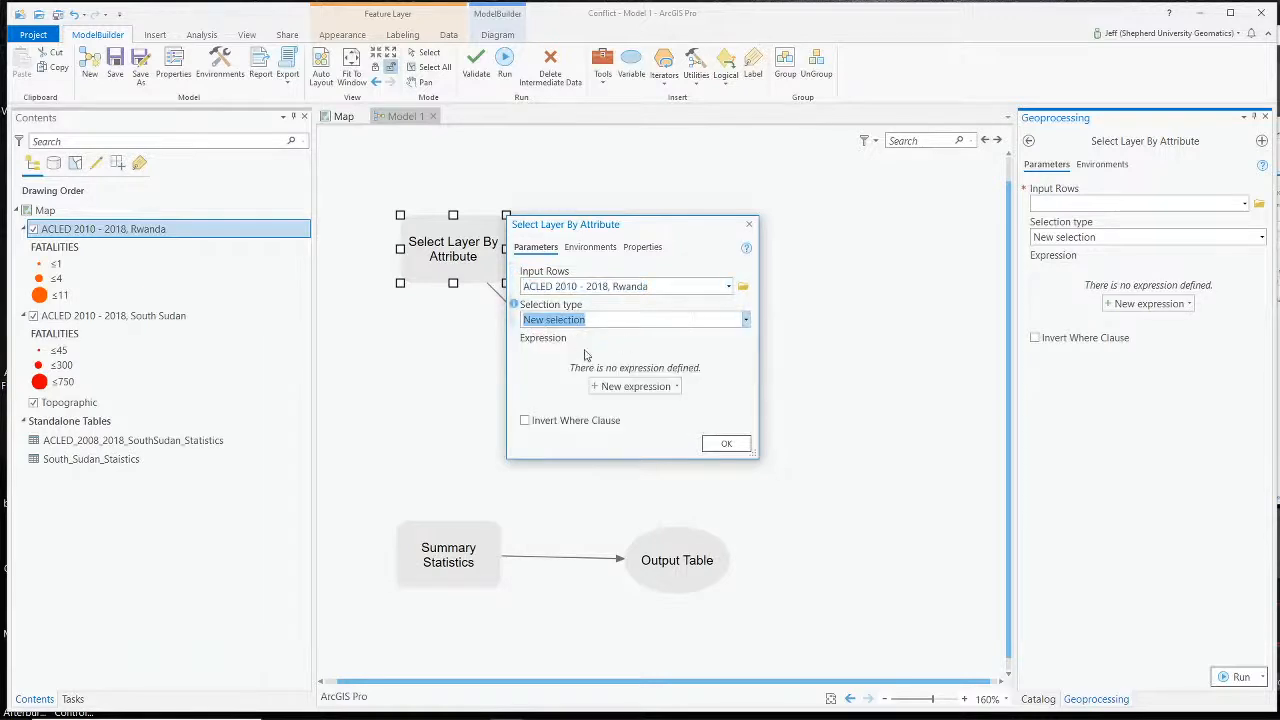
pyautogui.click(676, 387)
pyautogui.click(680, 405)
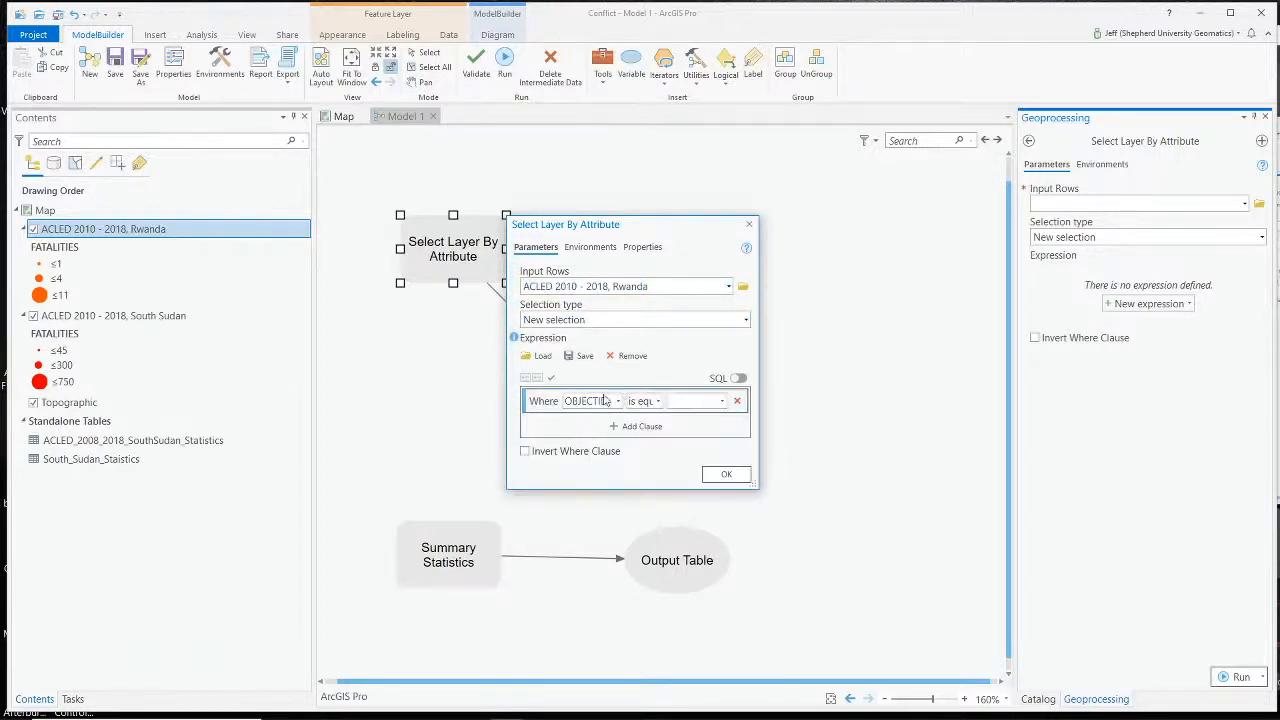
pyautogui.click(619, 401)
pyautogui.scroll(-5, 600, 480)
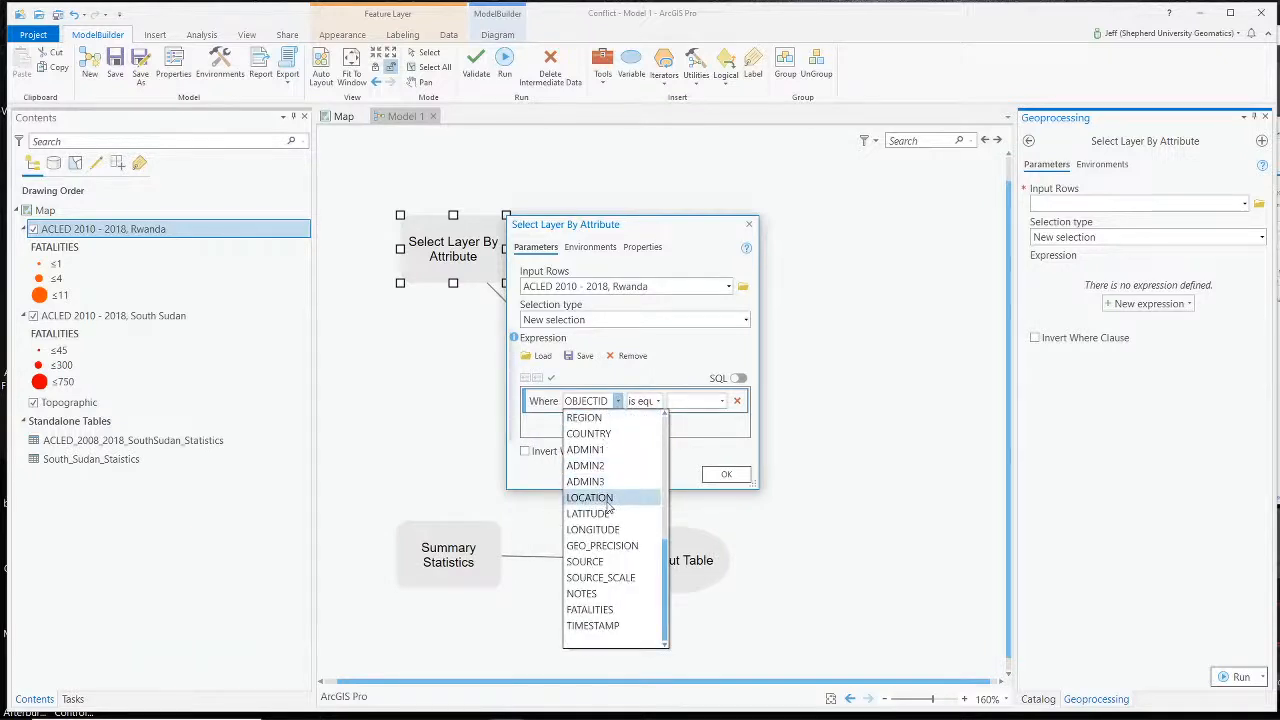
pyautogui.scroll(5, 610, 505)
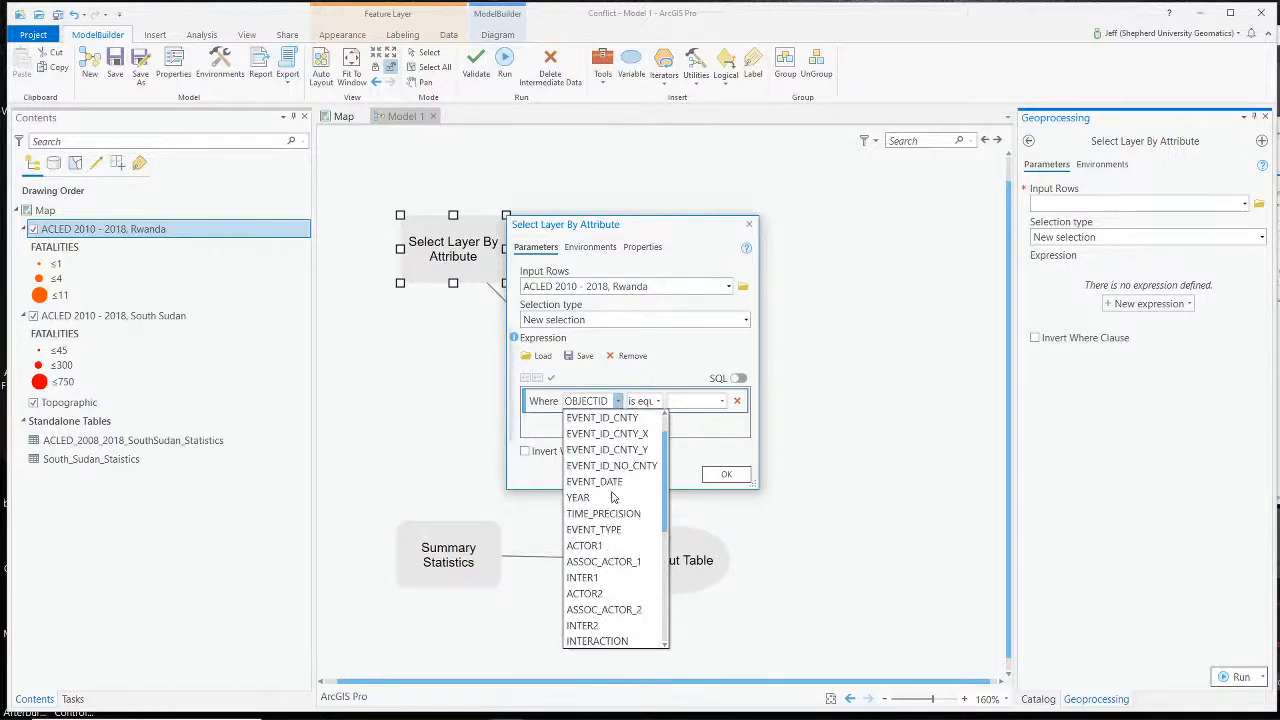
pyautogui.click(600, 545)
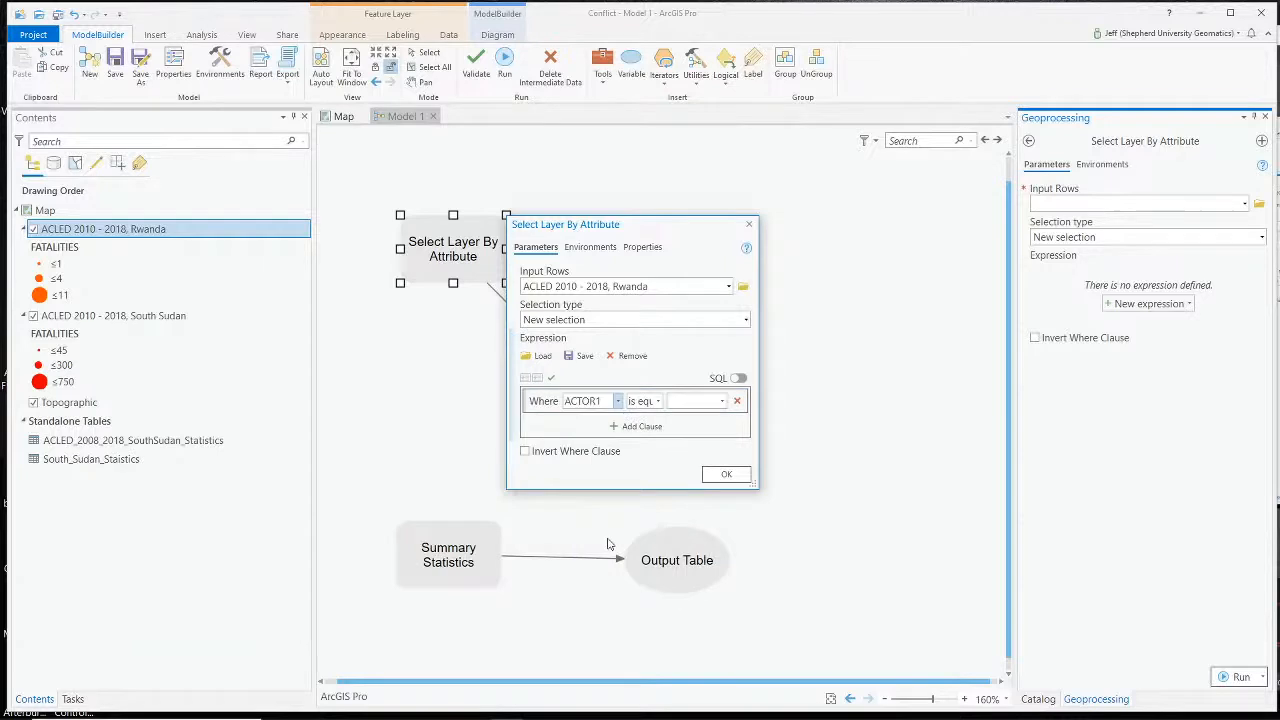
pyautogui.click(724, 406)
# - Widen the dialog and apply the expression where EVENT_TYPE is equal to Violence against civilians
pyautogui.click(757, 373)
pyautogui.moveTo(760, 380); pyautogui.dragTo(900, 380)
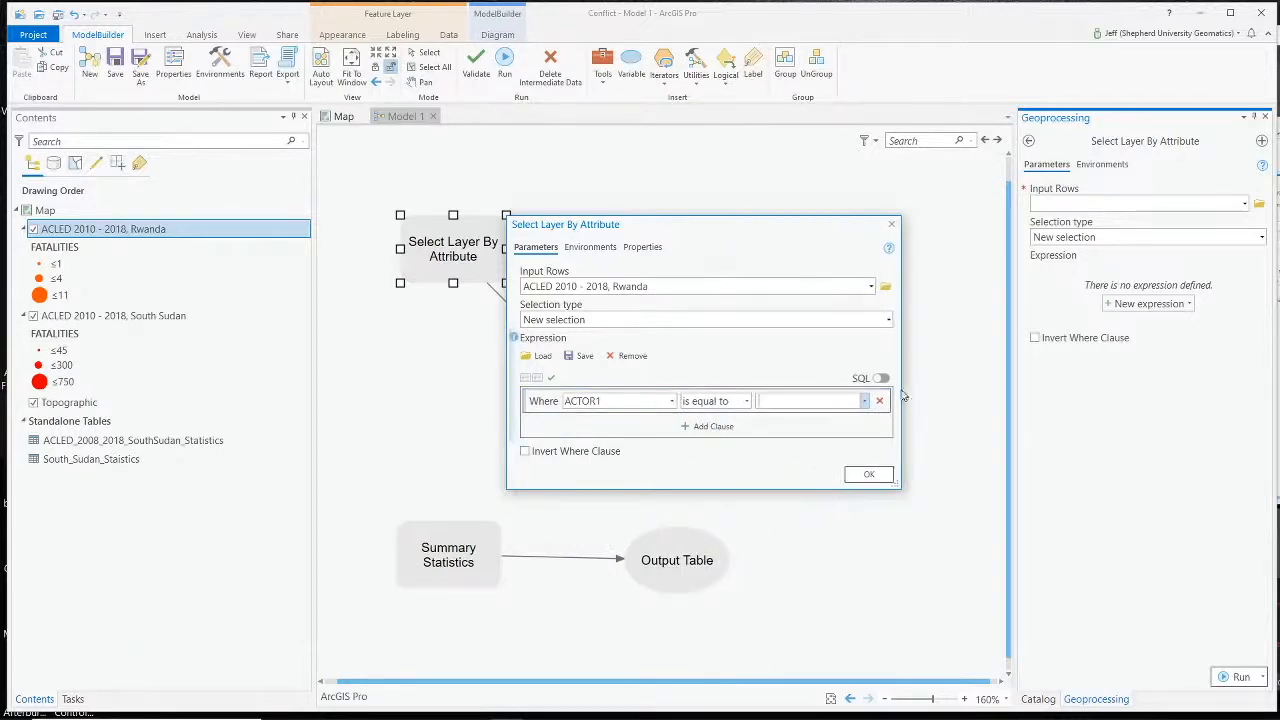
pyautogui.click(672, 401)
pyautogui.scroll(2, 640, 450)
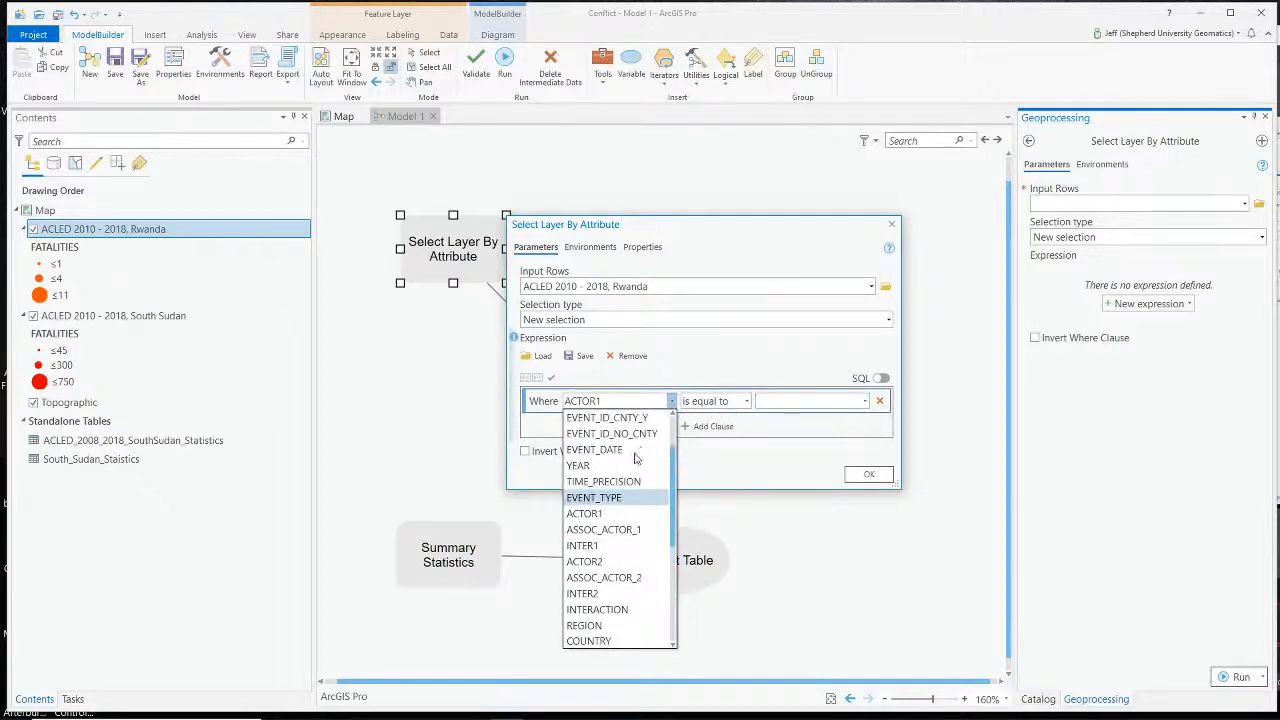
pyautogui.click(615, 497)
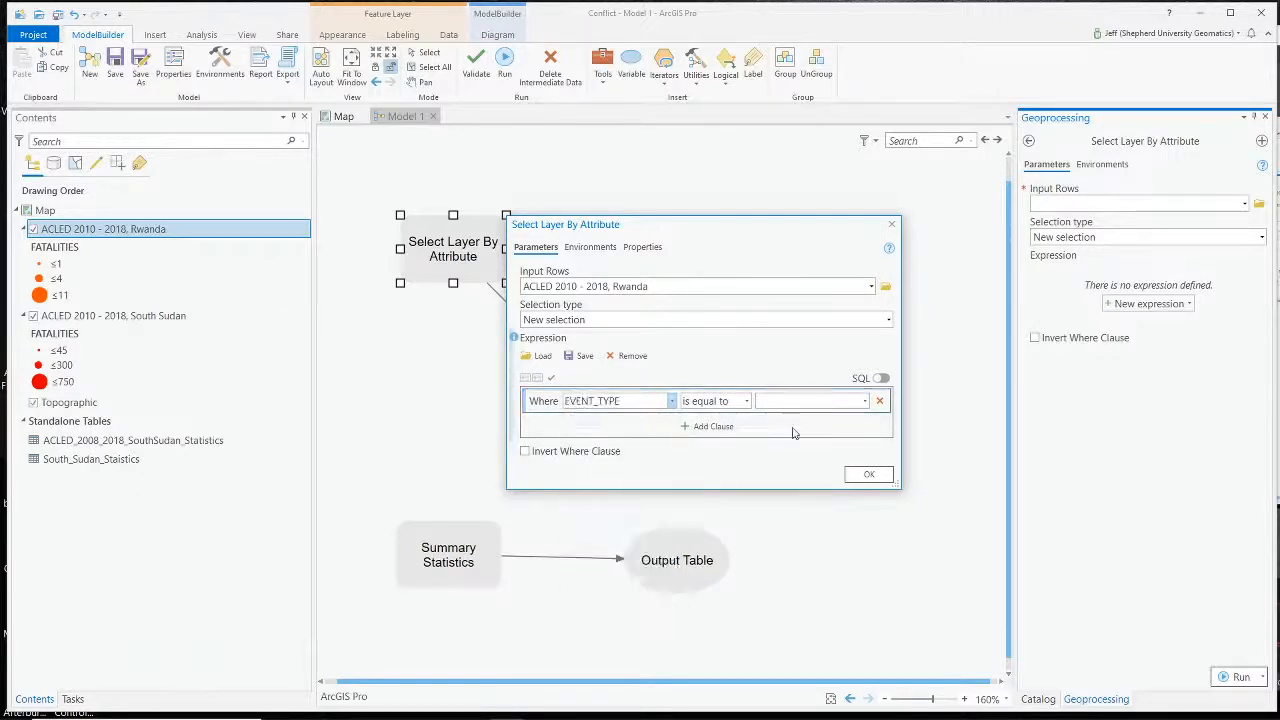
pyautogui.click(864, 401)
pyautogui.click(823, 500)
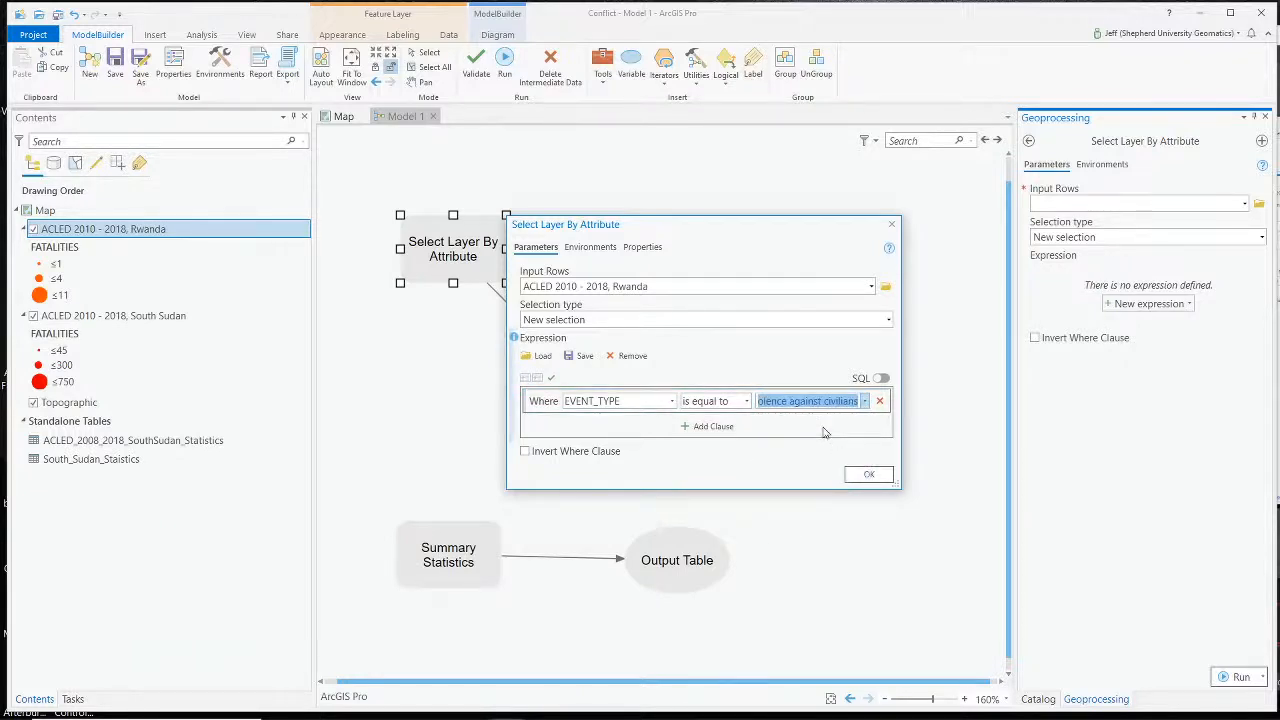
pyautogui.click(868, 474)
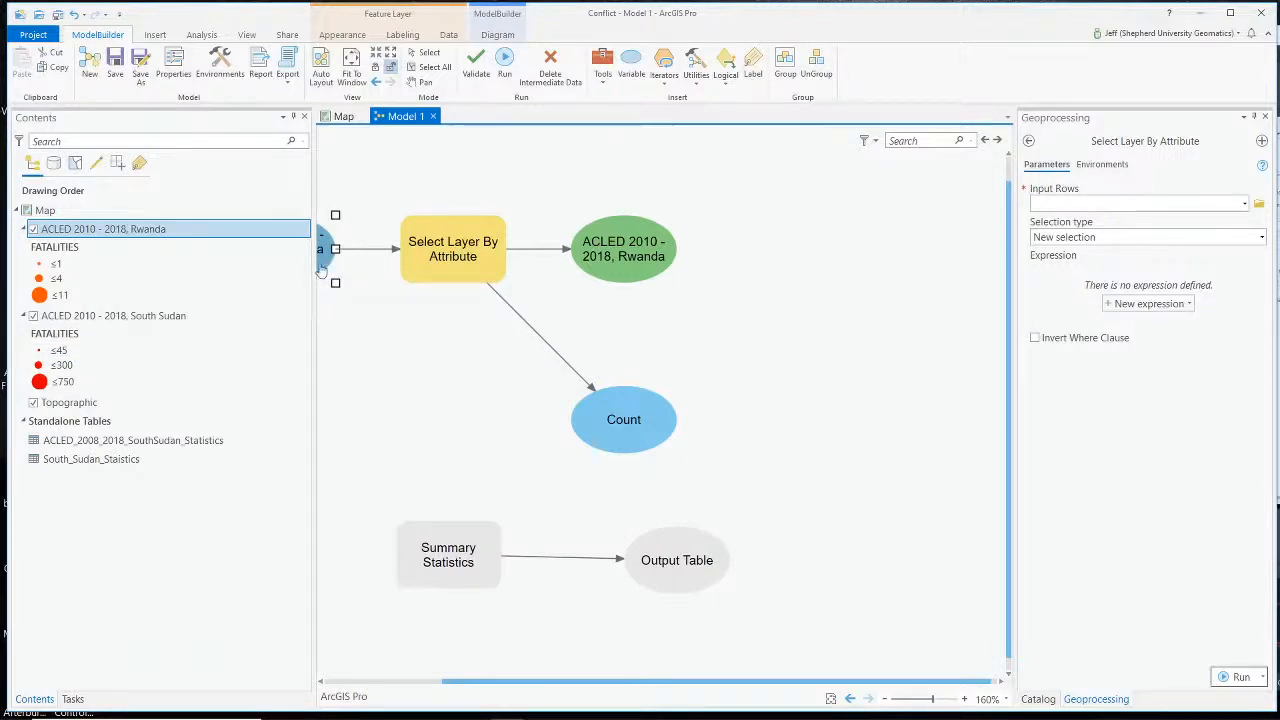
# - Rearrange the model so the Rwanda input sits below and left of Select Layer By Attribute and the green output to its right
pyautogui.moveTo(320, 270); pyautogui.dragTo(417, 337)
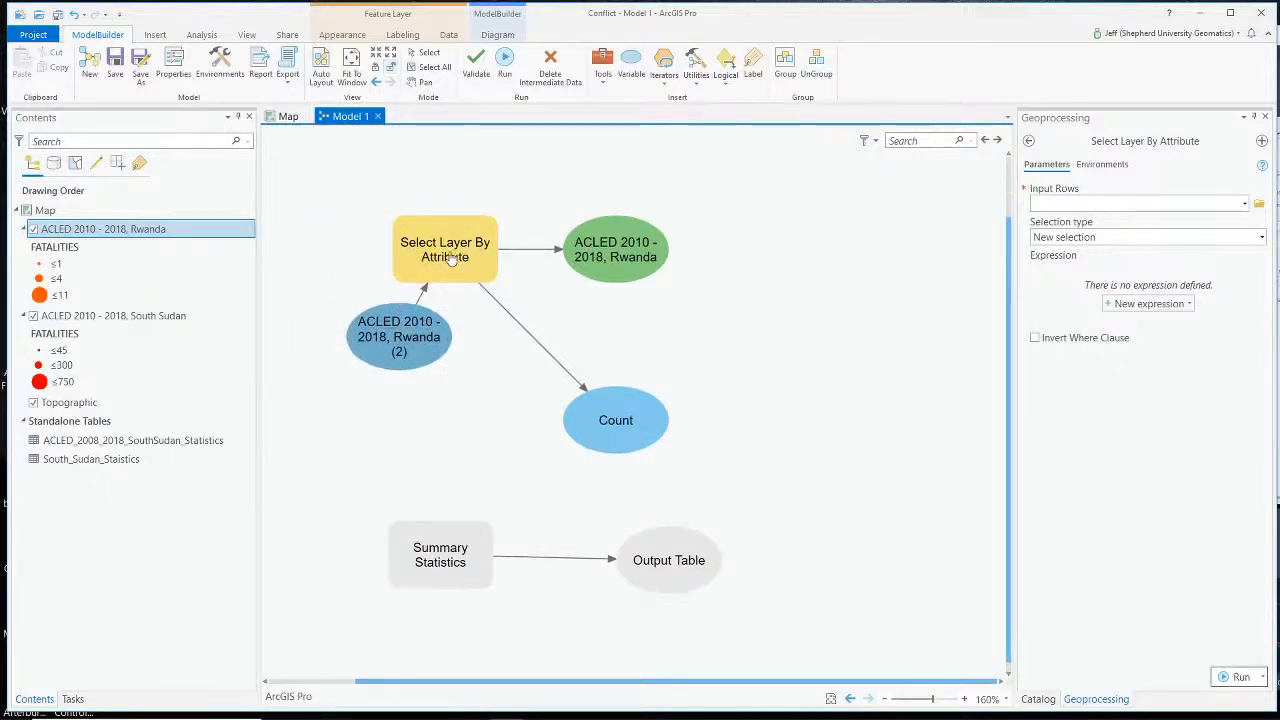
pyautogui.moveTo(452, 258); pyautogui.dragTo(507, 273)
pyautogui.click(598, 243)
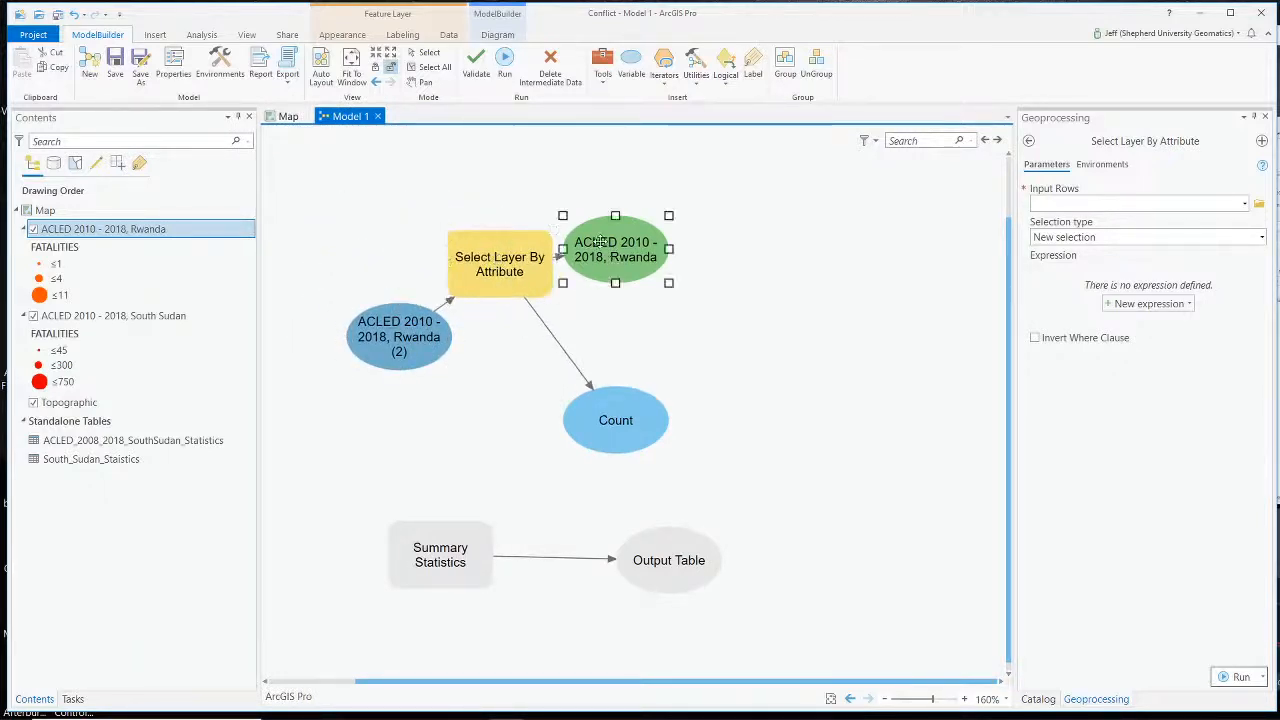
pyautogui.moveTo(598, 243); pyautogui.dragTo(694, 249)
pyautogui.click(506, 258)
pyautogui.moveTo(506, 258); pyautogui.dragTo(548, 244)
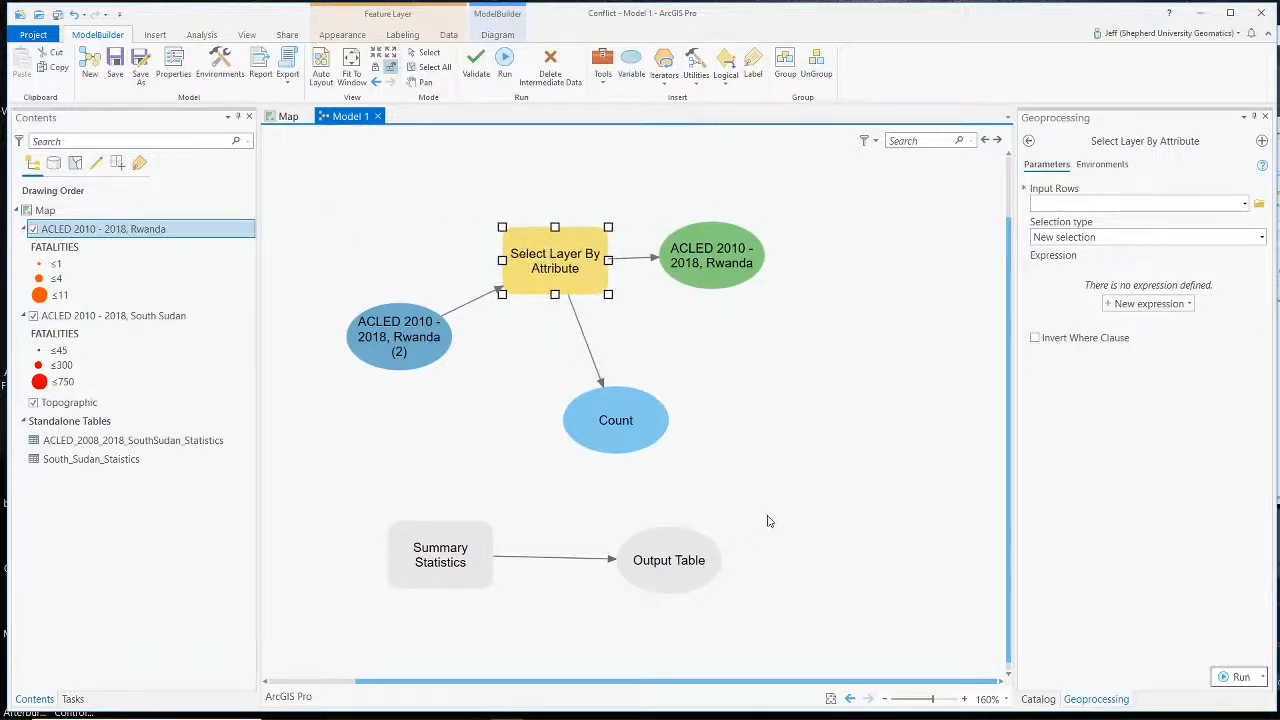
pyautogui.click(772, 419)
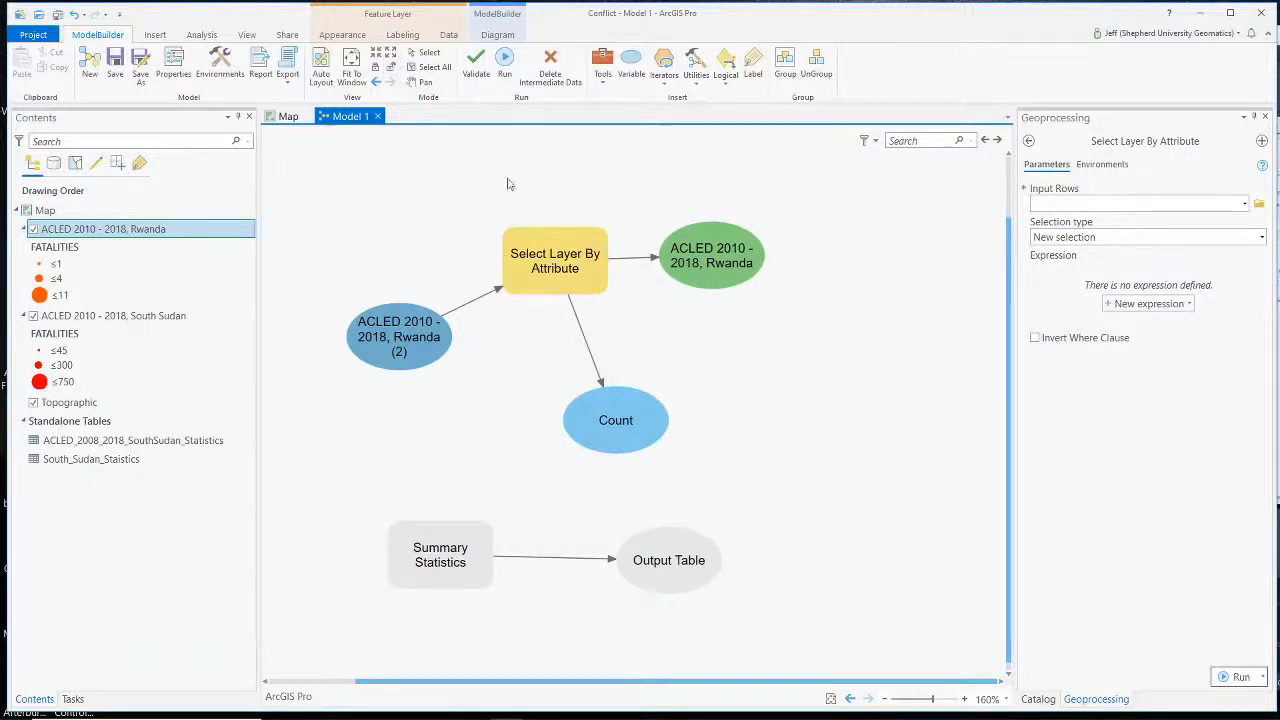
# - Review the model's flow from the Rwanda input layer through Select Layer By Attribute to the Rwanda output
pyautogui.click(396, 343)
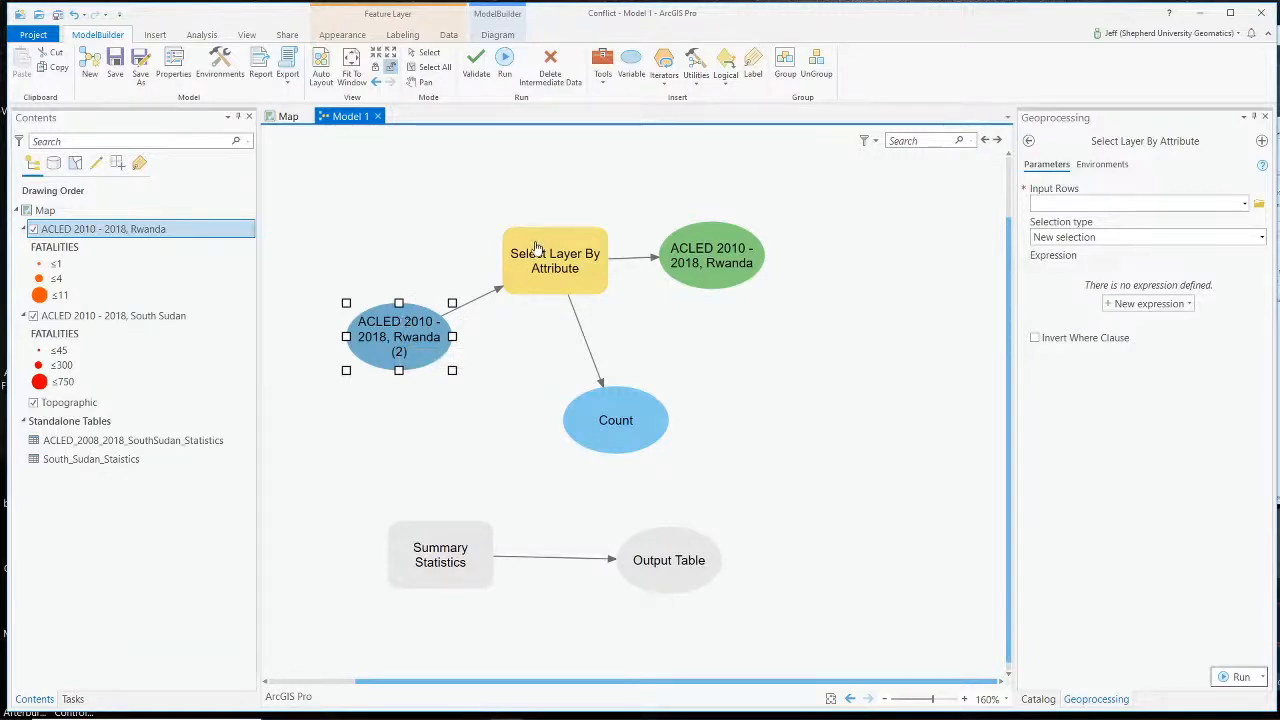
pyautogui.click(563, 278)
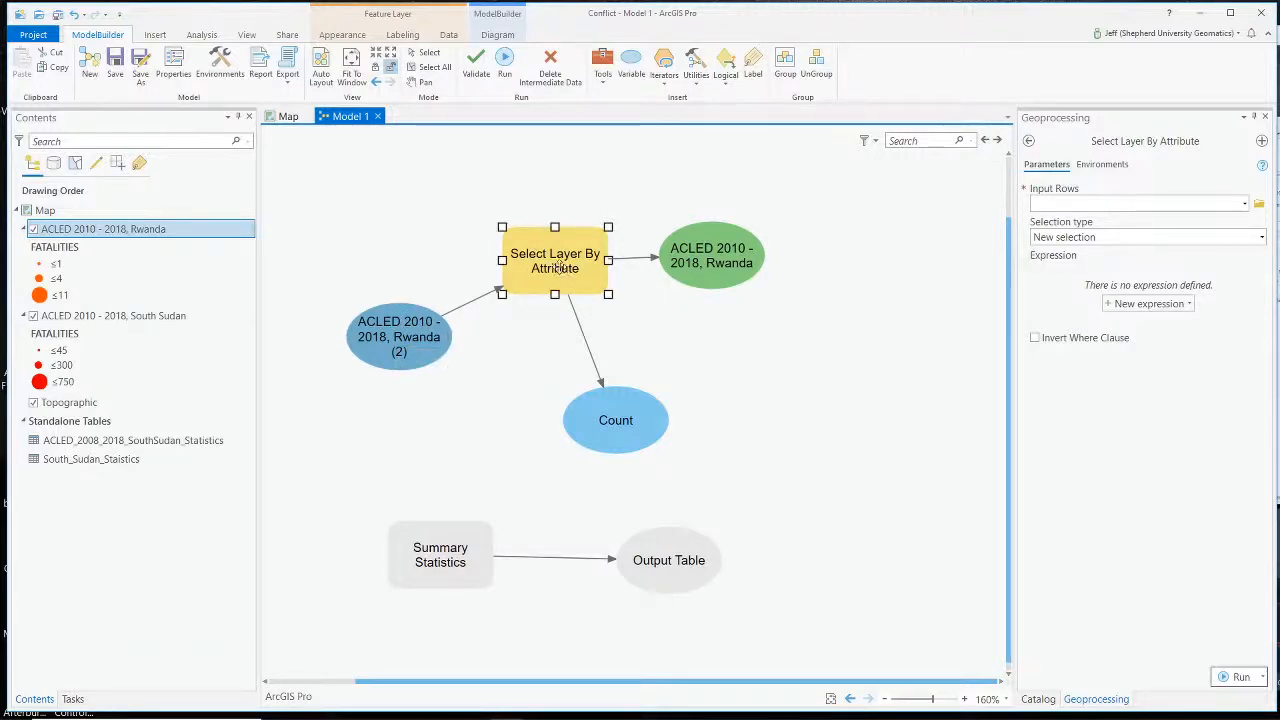
pyautogui.click(402, 327)
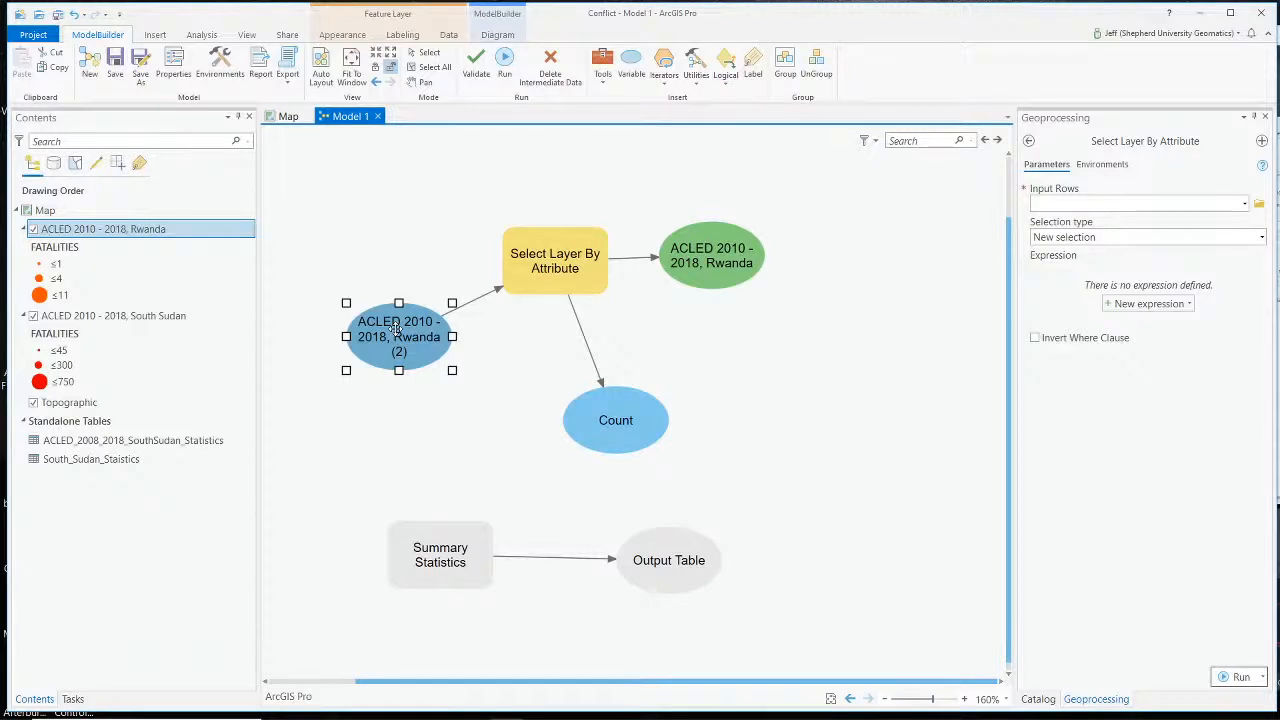
pyautogui.click(545, 275)
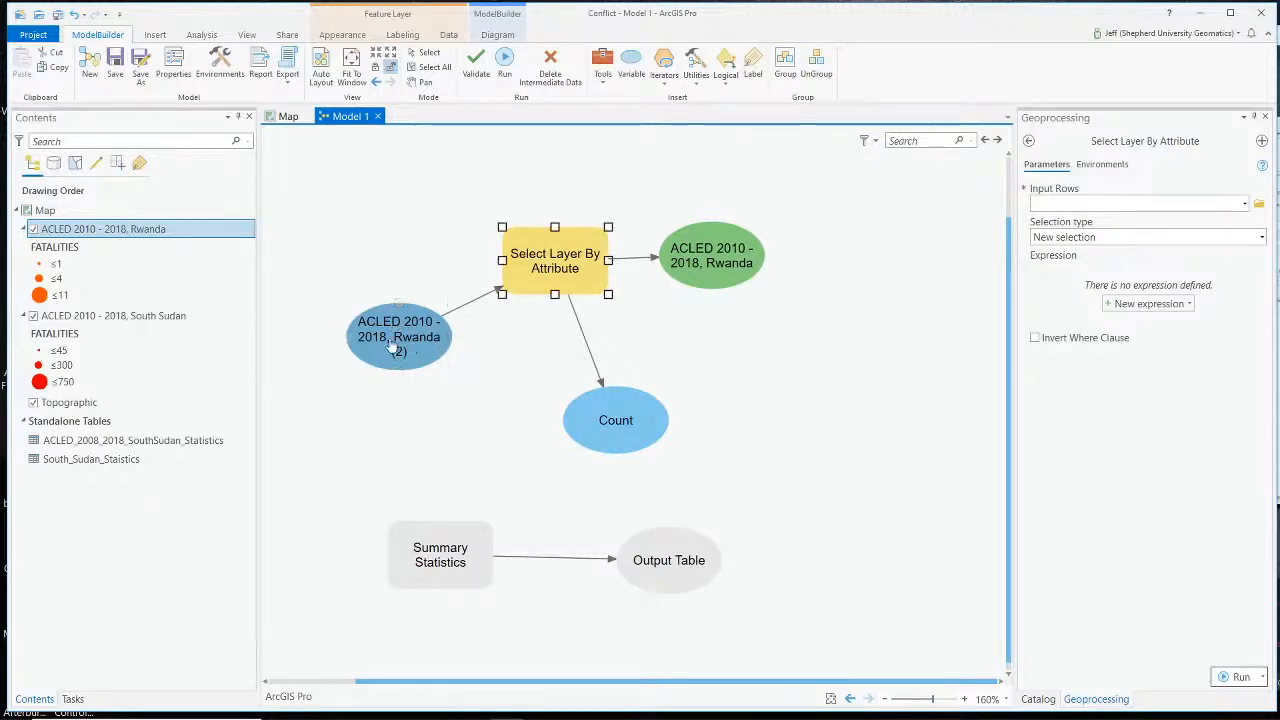
pyautogui.moveTo(533, 268)
pyautogui.click(706, 256)
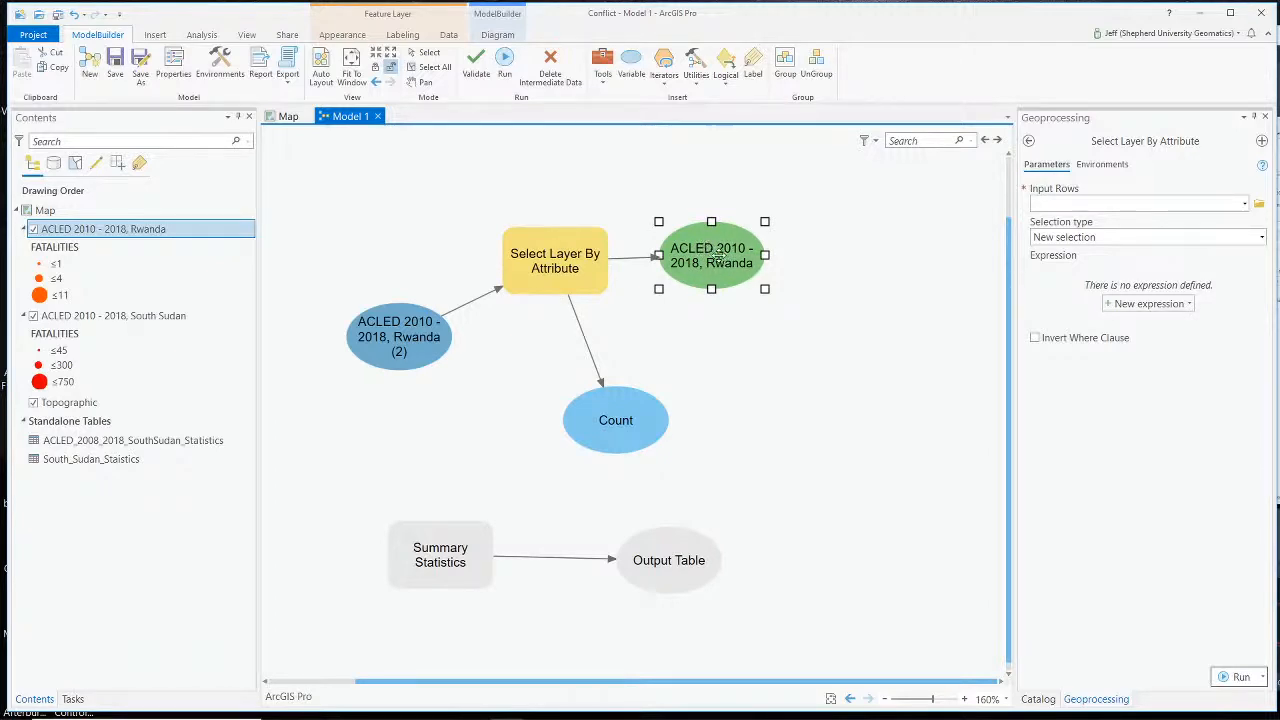
pyautogui.click(752, 365)
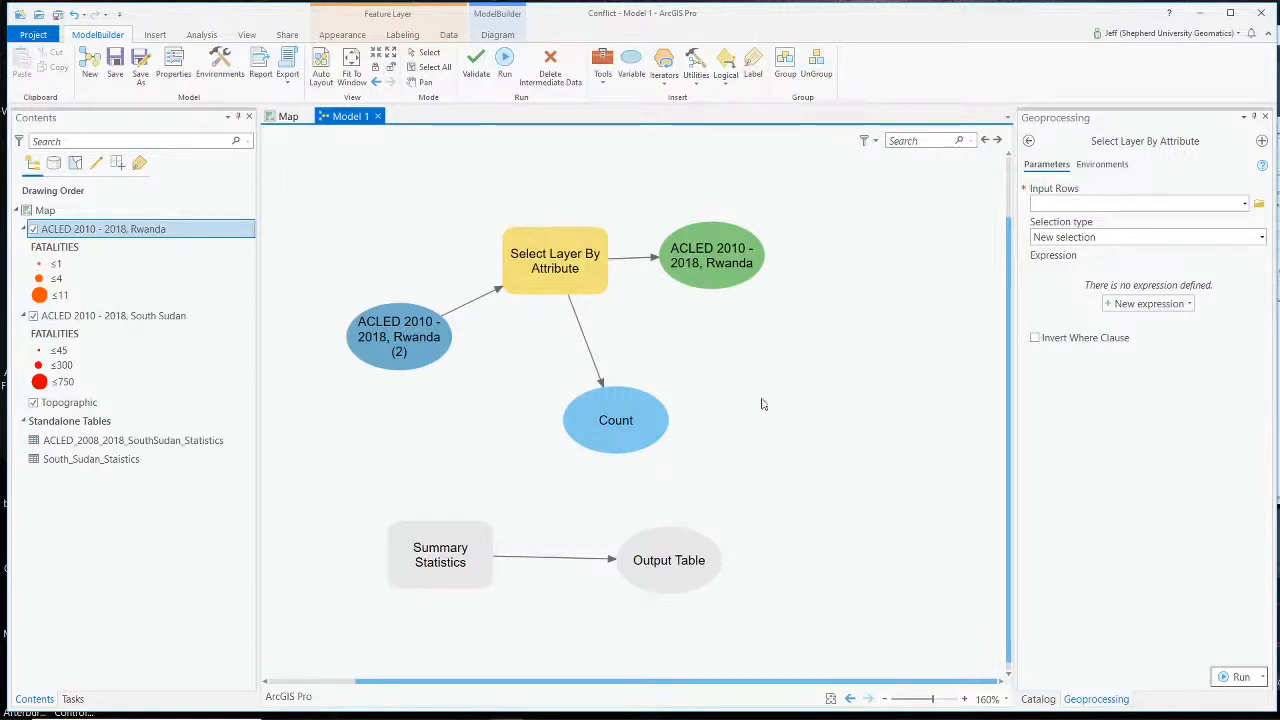
# - Open the model's Summary Statistics tool and set its input table to the Rwanda output of the selection tool
pyautogui.doubleClick(446, 562)
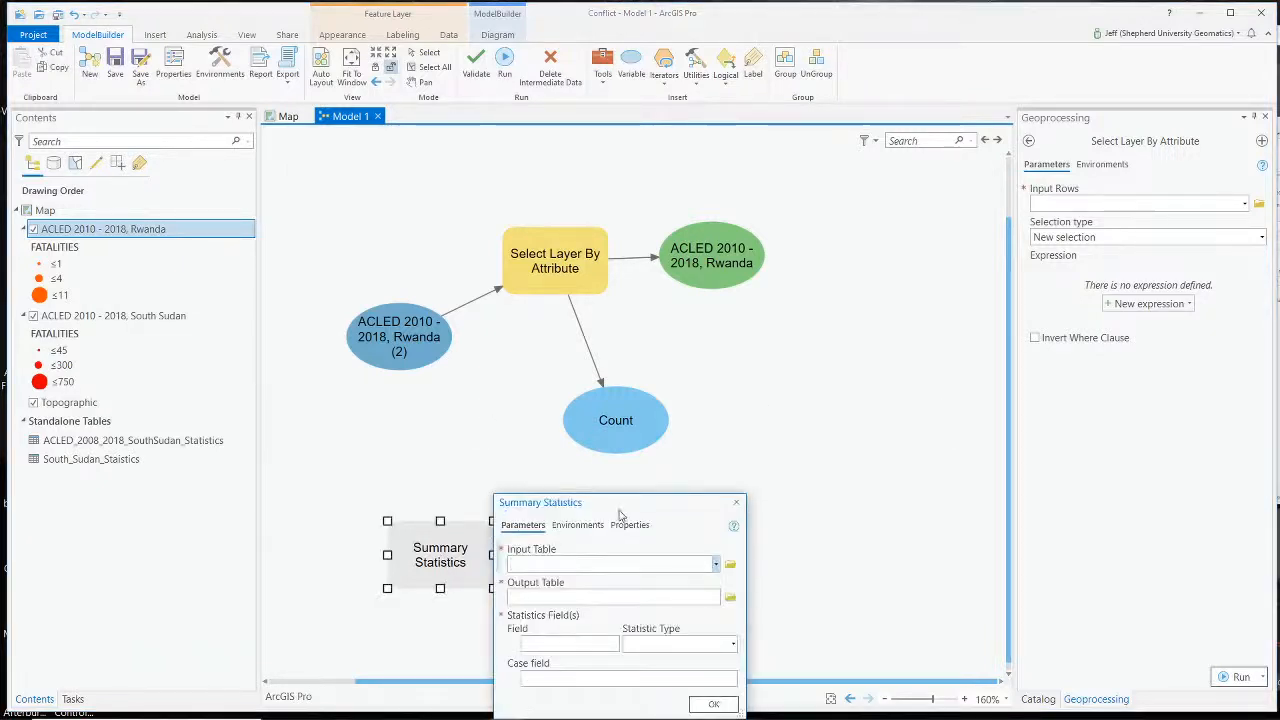
pyautogui.click(716, 566)
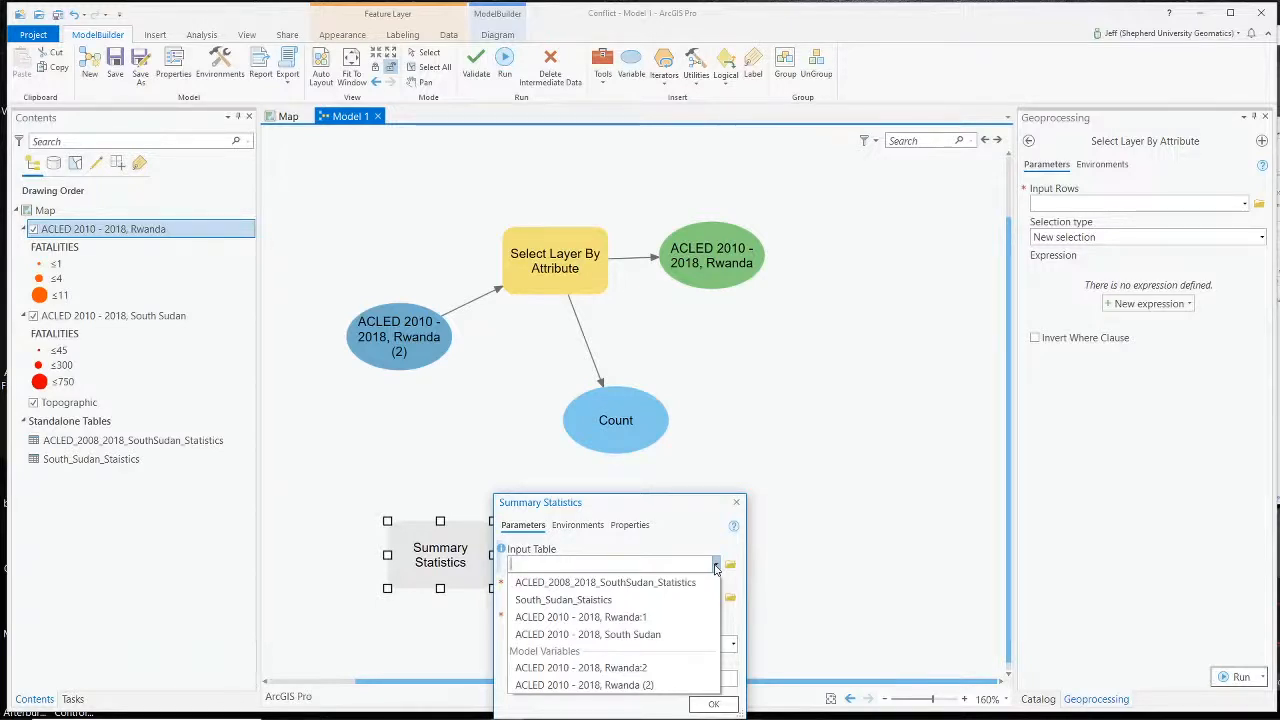
pyautogui.click(646, 668)
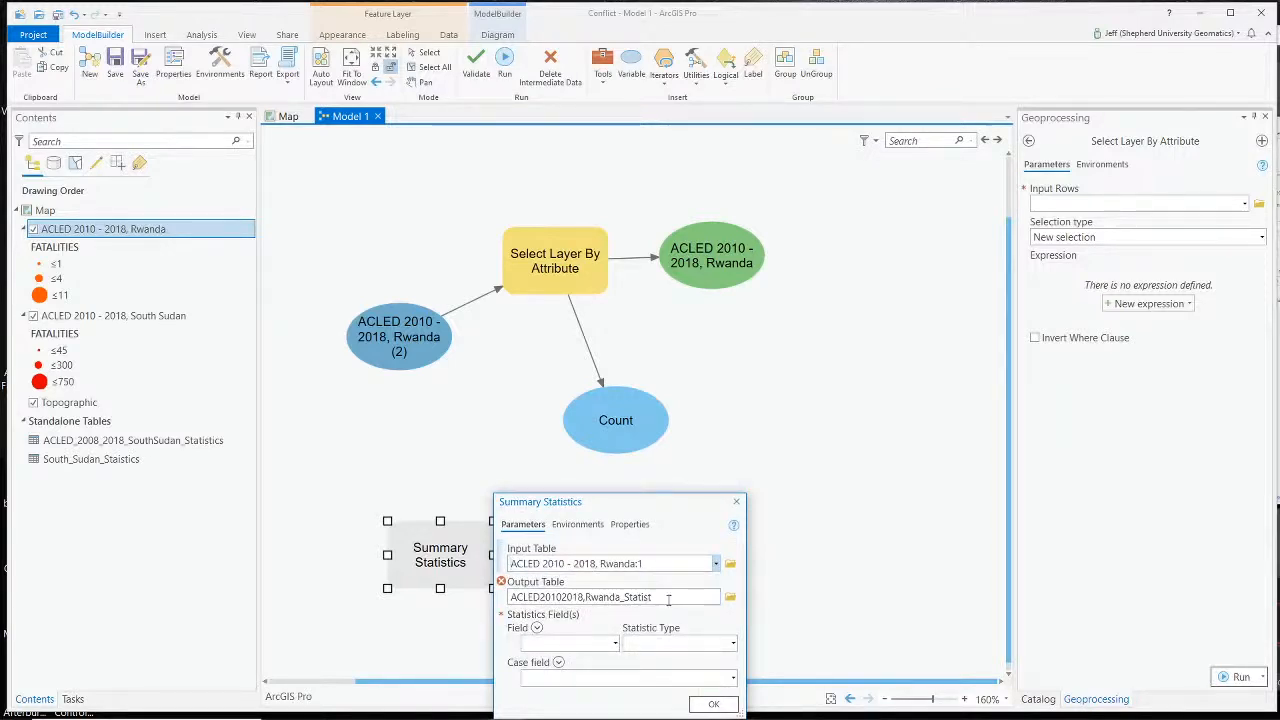
# - Name the Summary Statistics output table "Rwanda Statistics"
pyautogui.moveTo(683, 597); pyautogui.dragTo(503, 597)
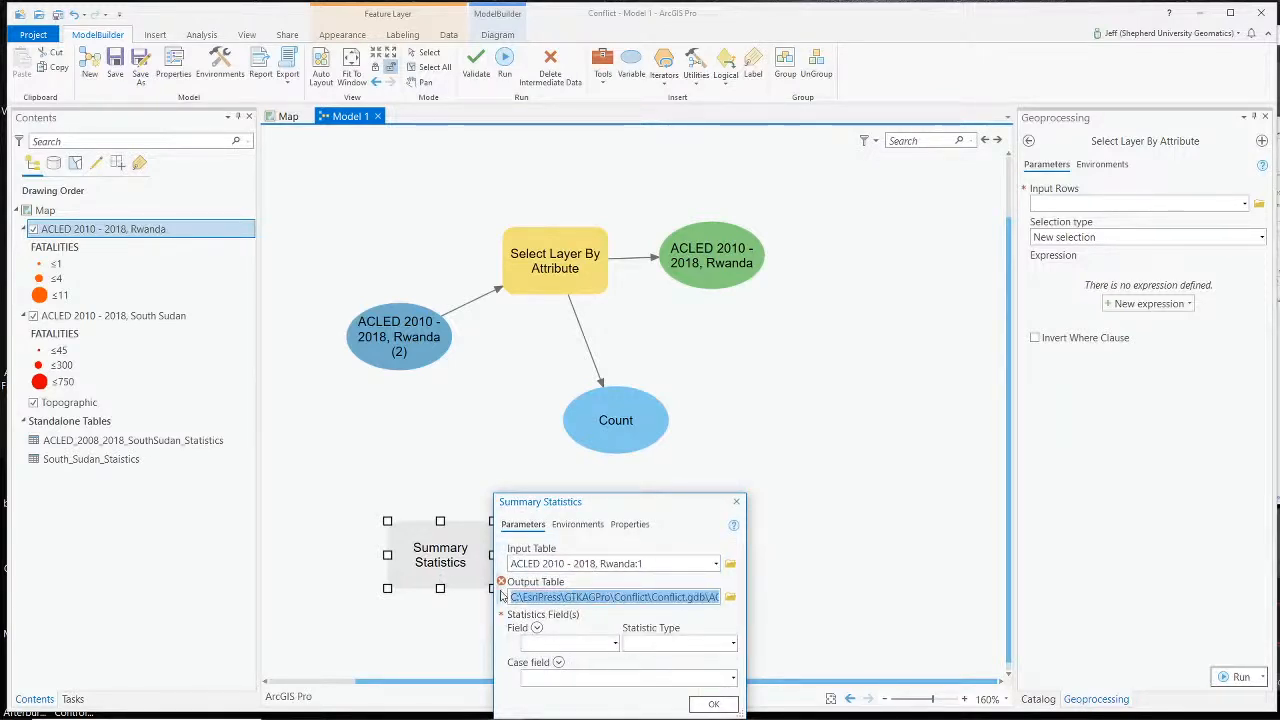
pyautogui.write('Rwan')
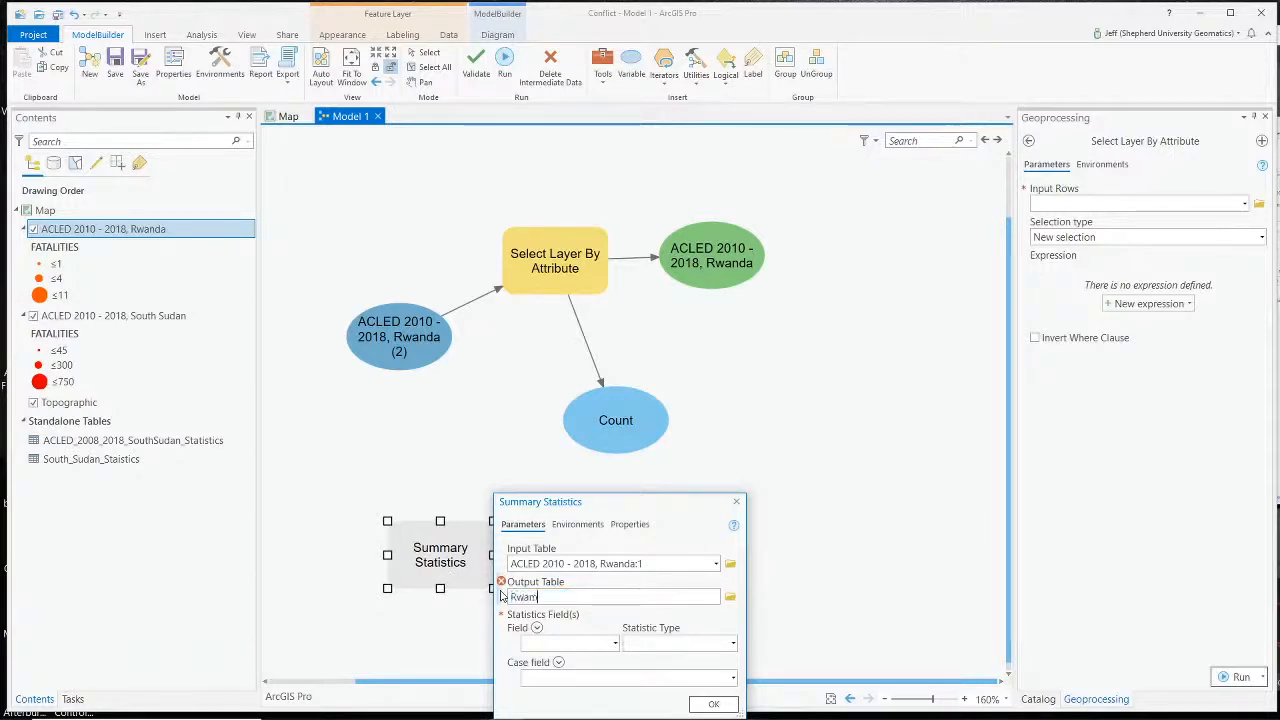
pyautogui.write('ada')
pyautogui.press('BackSpace')
pyautogui.press('BackSpace')
pyautogui.write('a')
pyautogui.press('BackSpace')
pyautogui.write('da St')
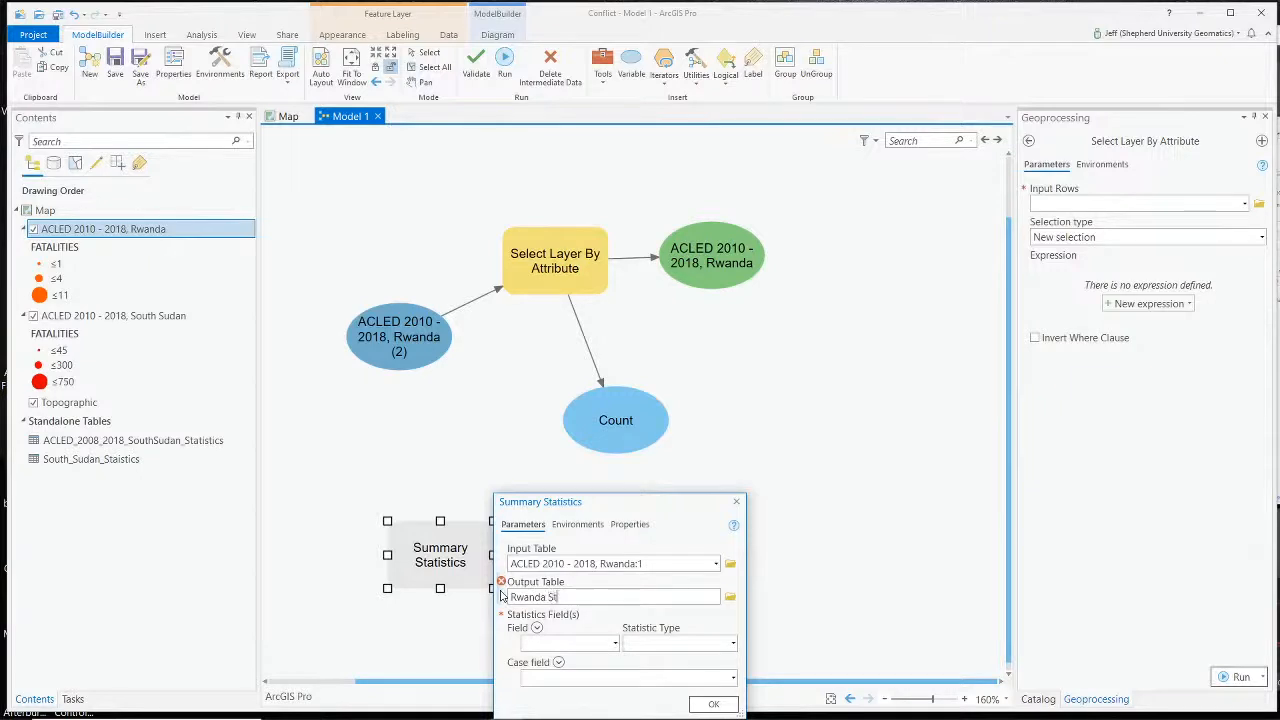
pyautogui.write('atistics')
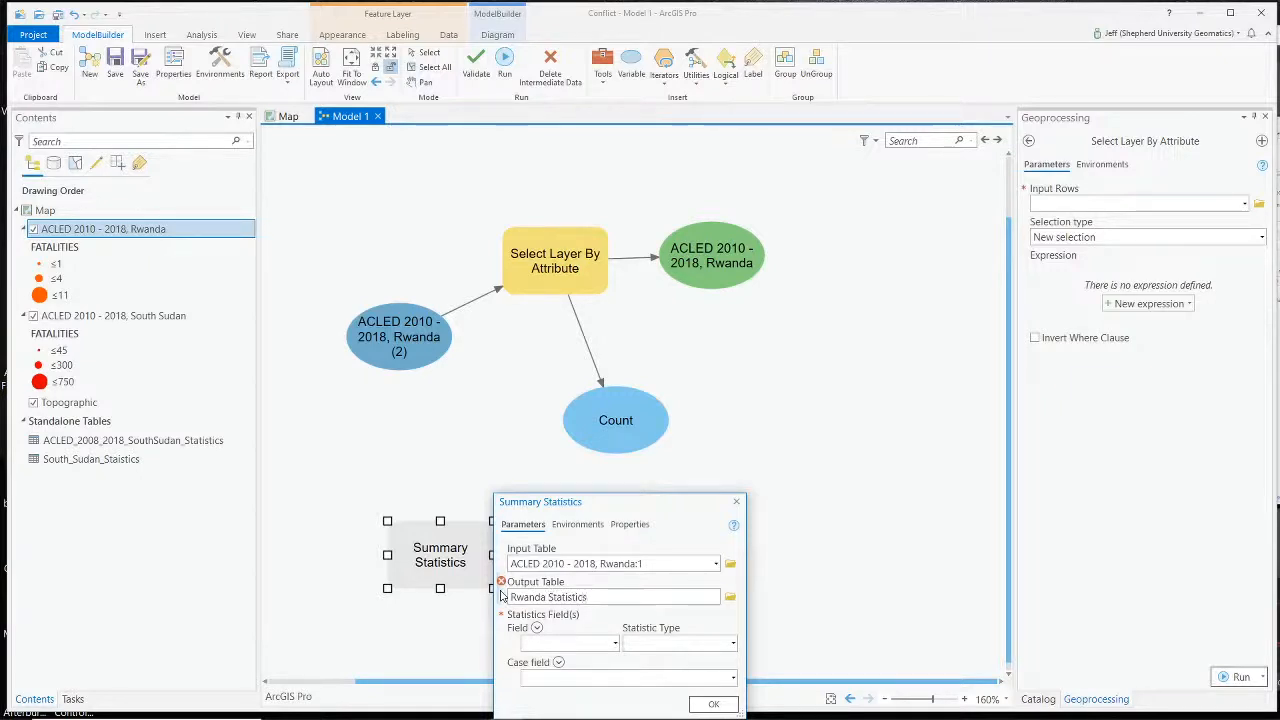
# - Set the statistics field to FATALITIES with the Sum statistic and apply the Summary Statistics parameters
pyautogui.click(615, 650)
pyautogui.scroll(-5, 605, 606)
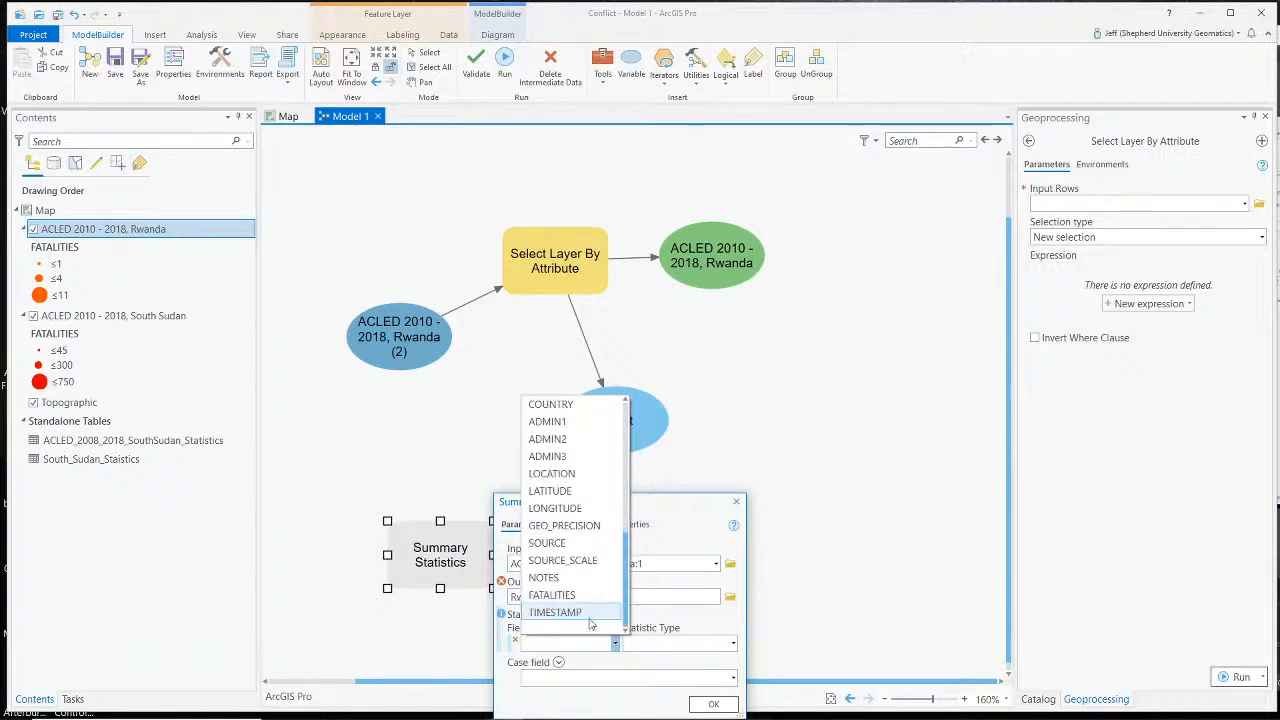
pyautogui.click(551, 595)
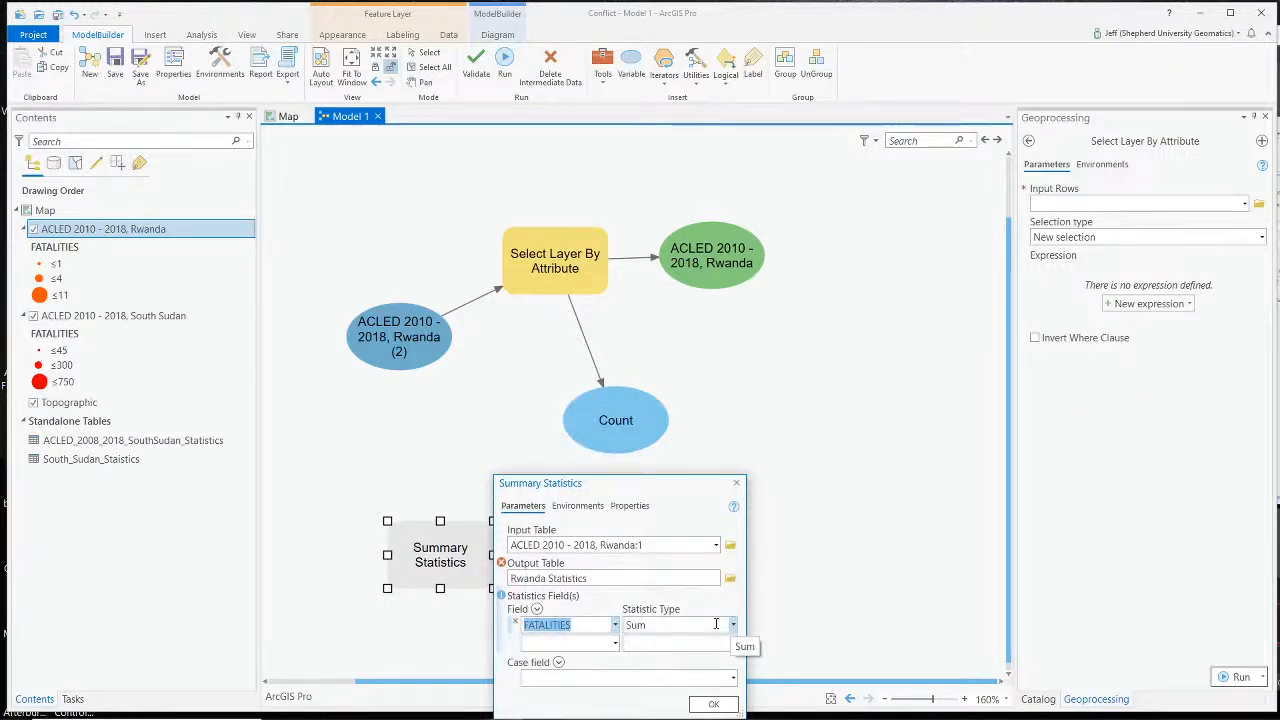
pyautogui.click(710, 704)
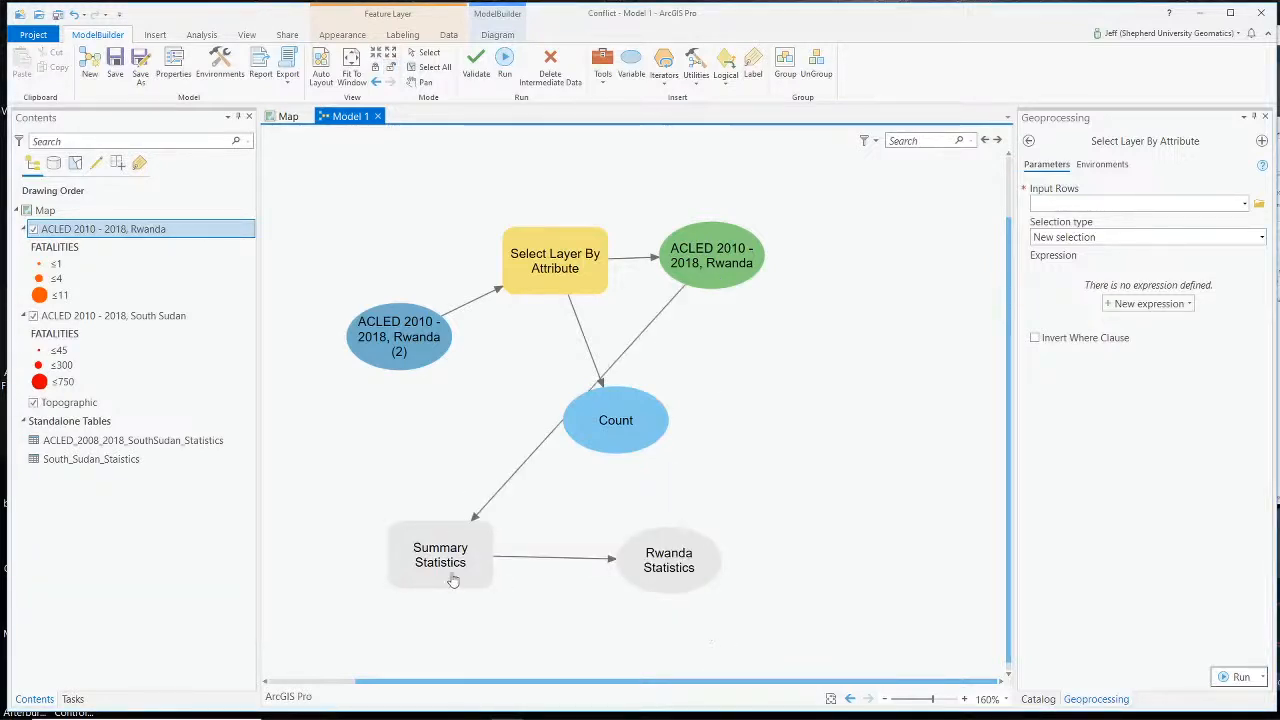
# - Change the Summary Statistics input table to the model's Rwanda input variable, ACLED 2010 - 2018, Rwanda (2)
pyautogui.moveTo(453, 581)
pyautogui.doubleClick(480, 544)
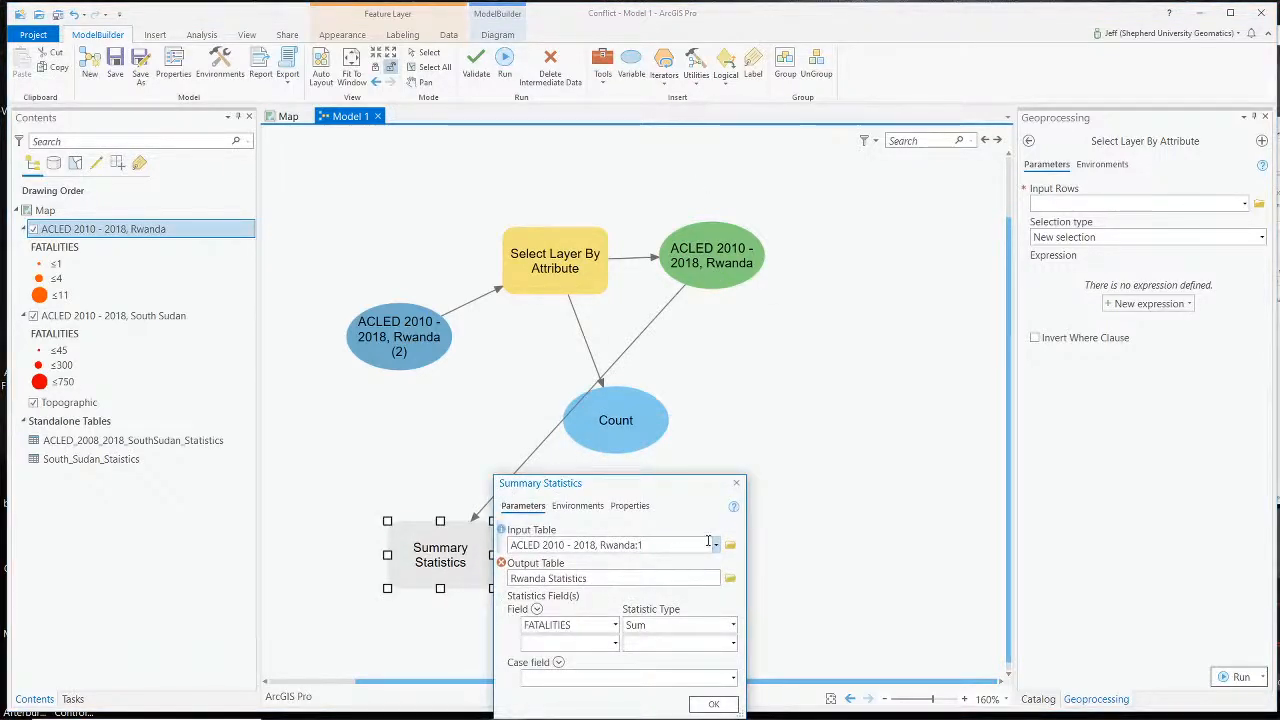
pyautogui.click(715, 545)
pyautogui.click(661, 668)
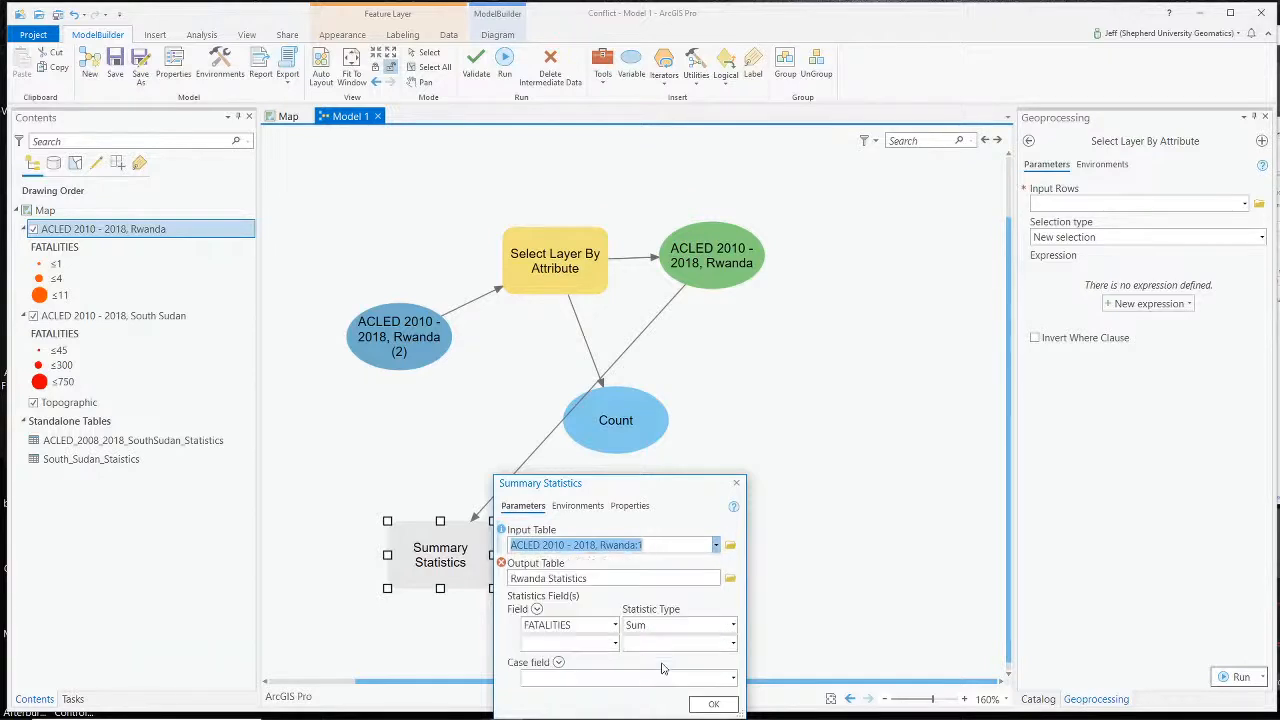
pyautogui.click(713, 704)
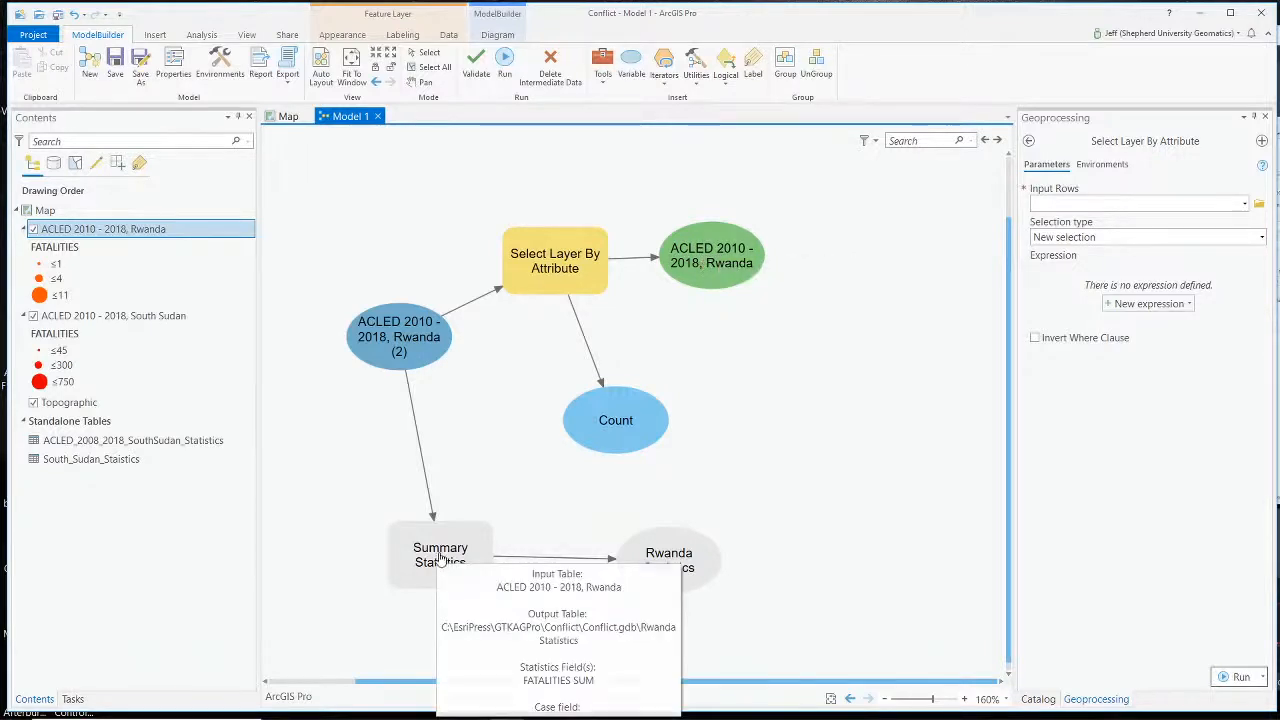
# - Try again to set the Summary Statistics input table to the model variable ACLED 2010 - 2018, Rwanda (2)
pyautogui.doubleClick(474, 555)
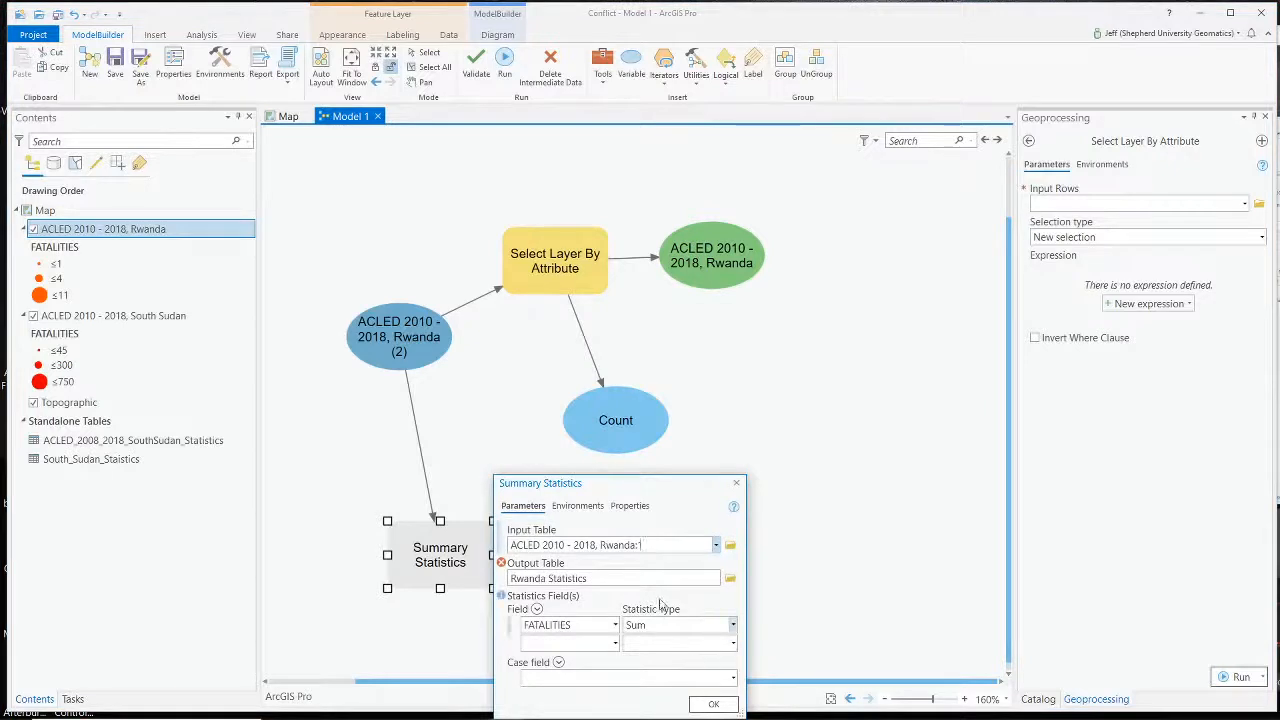
pyautogui.click(716, 550)
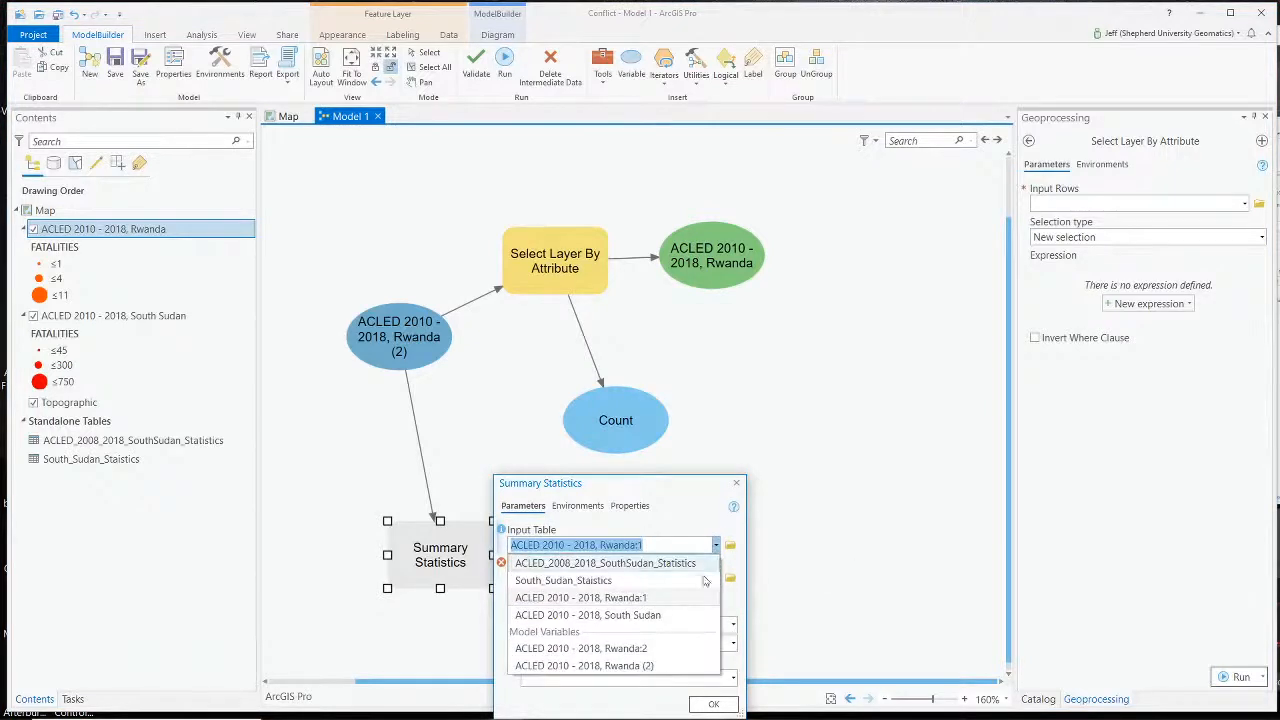
pyautogui.click(657, 666)
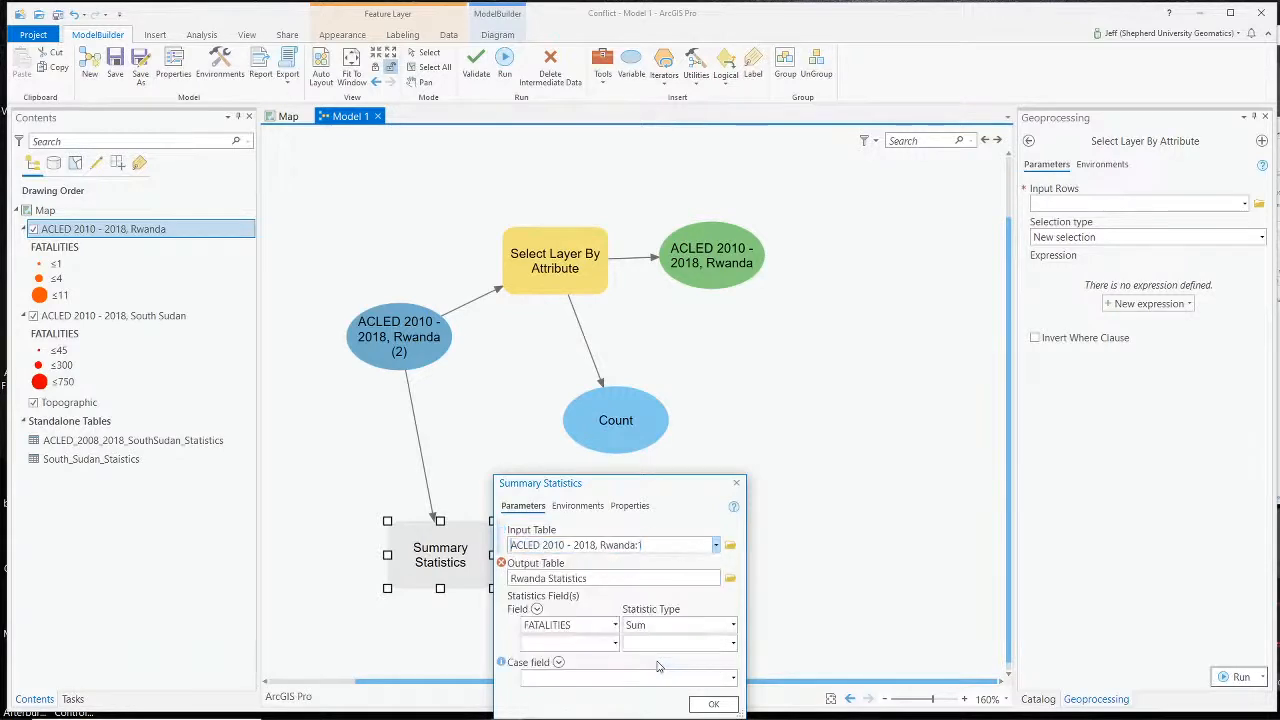
pyautogui.click(711, 704)
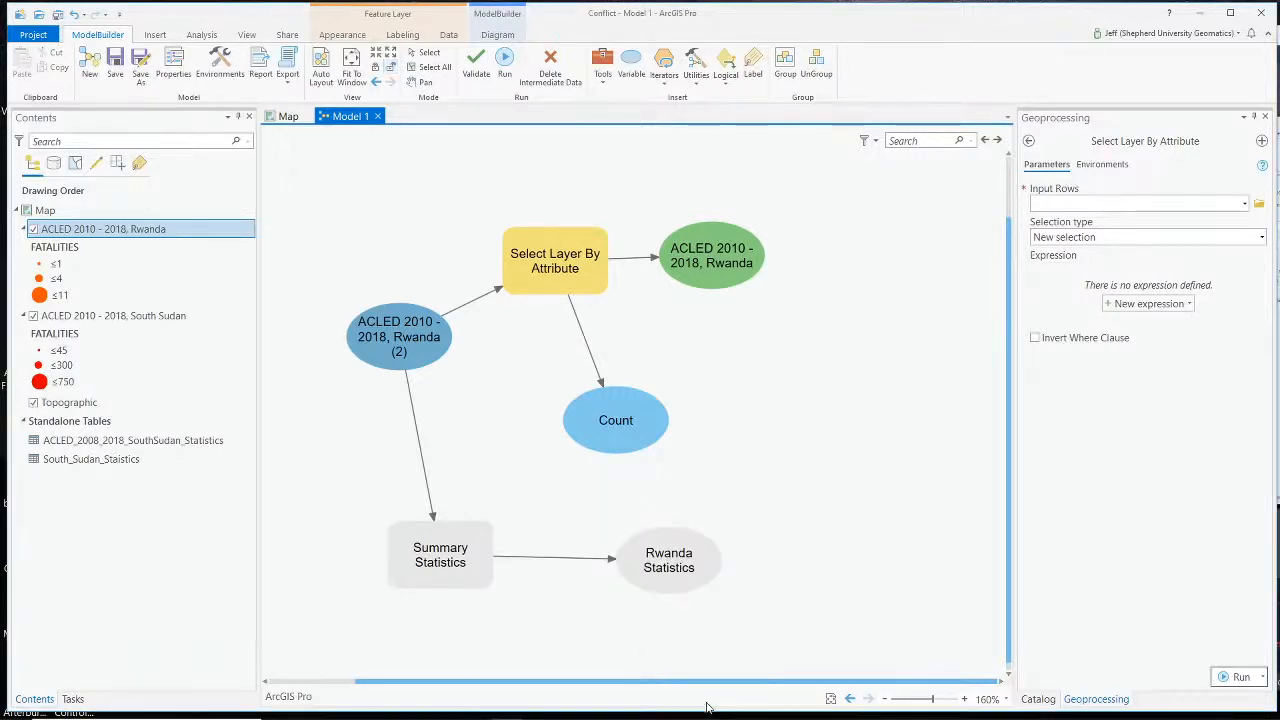
pyautogui.doubleClick(423, 580)
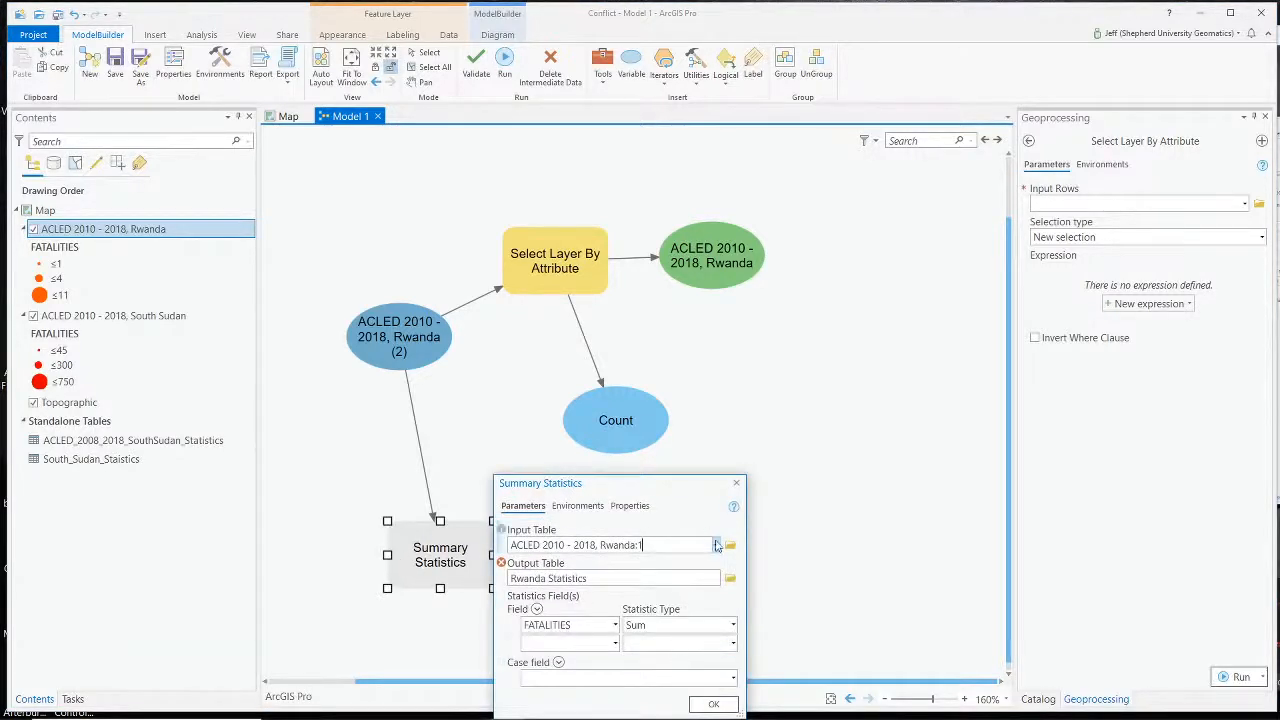
pyautogui.click(716, 545)
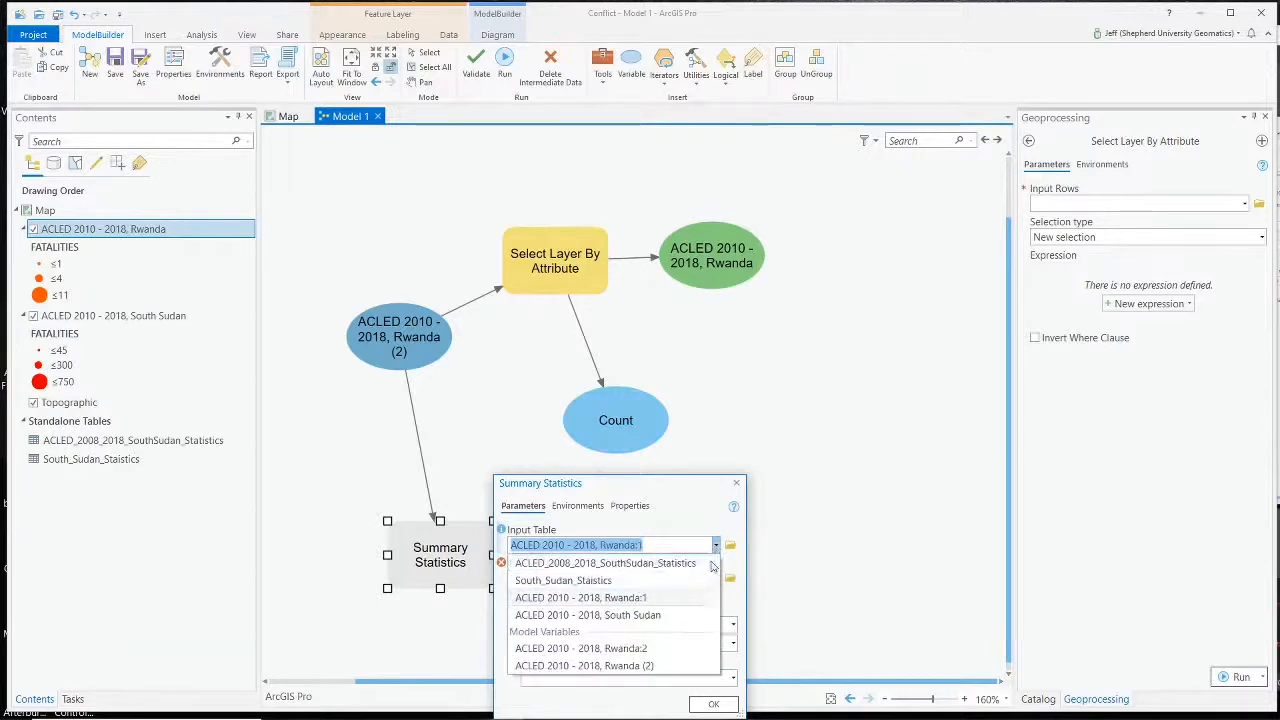
pyautogui.click(647, 666)
pyautogui.click(712, 704)
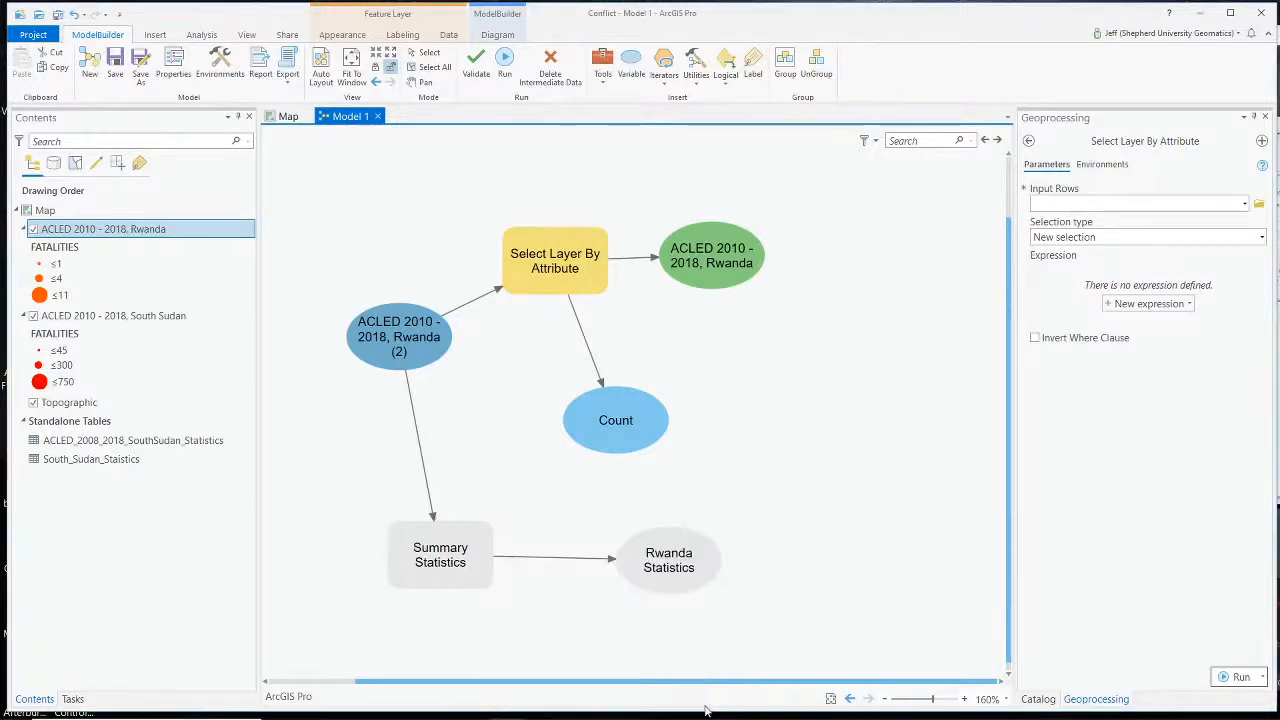
# - Set the Summary Statistics input table to the selection output variable ACLED 2010 - 2018, Rwanda:2 and auto-arrange the model diagram
pyautogui.doubleClick(423, 540)
pyautogui.click(716, 545)
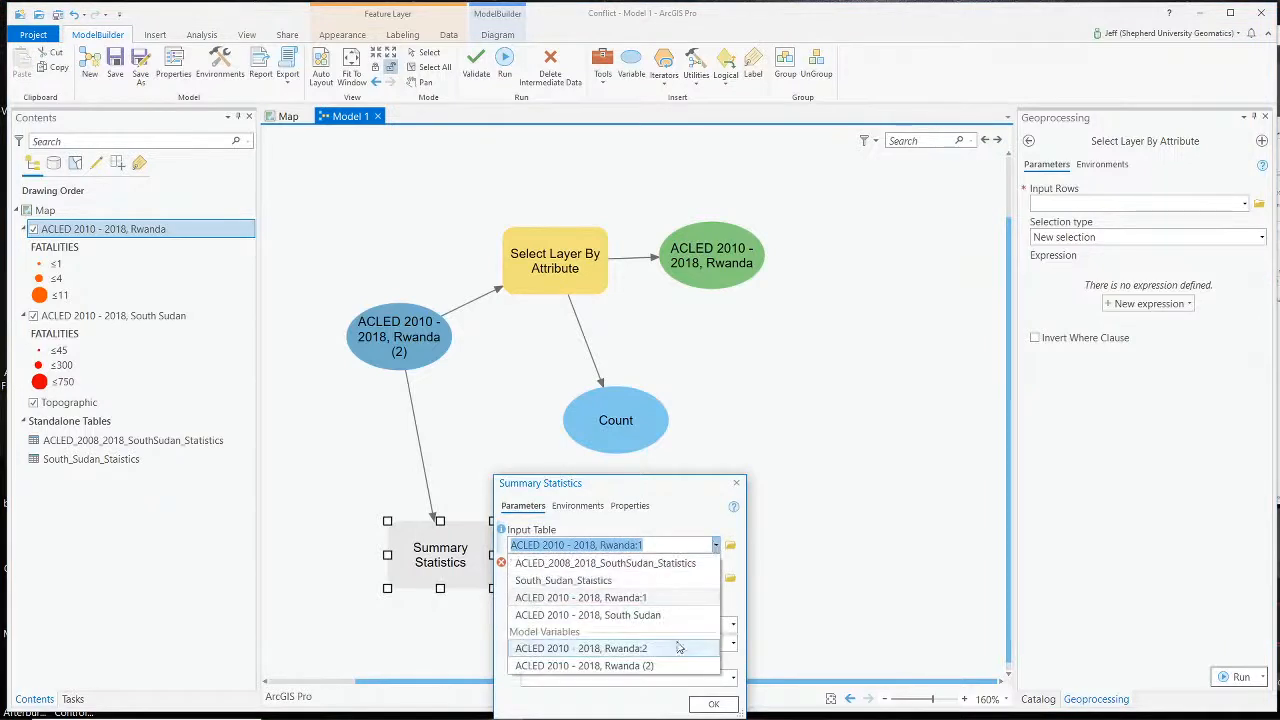
pyautogui.click(679, 649)
pyautogui.click(713, 704)
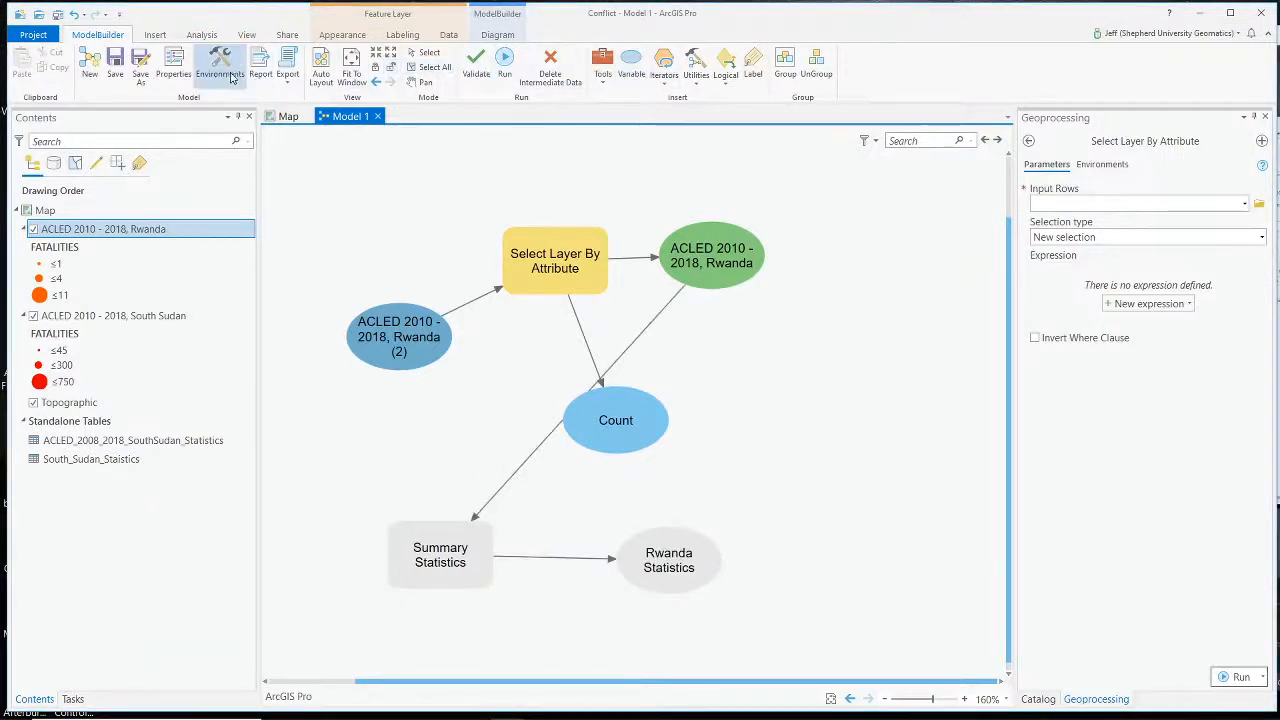
pyautogui.click(321, 64)
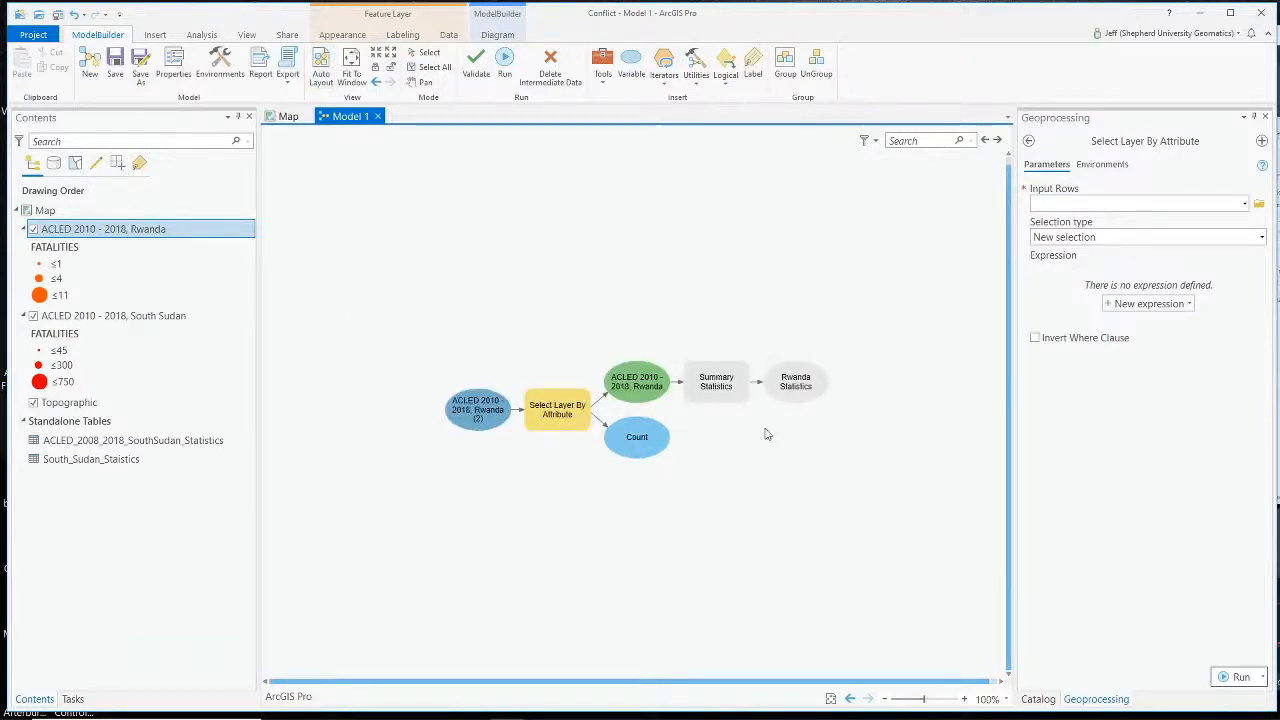
# - Remove the space from the Summary Statistics output table name so it reads RwandaStatistics, and apply the parameters
pyautogui.doubleClick(711, 390)
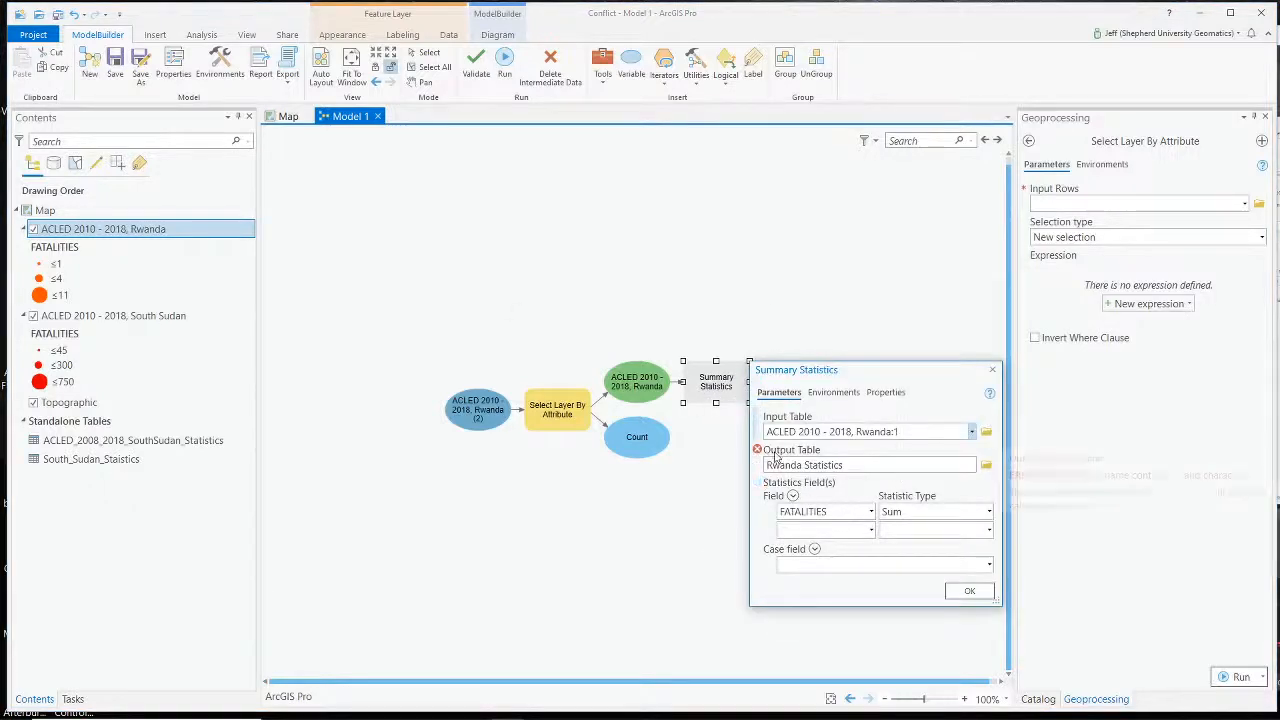
pyautogui.click(812, 466)
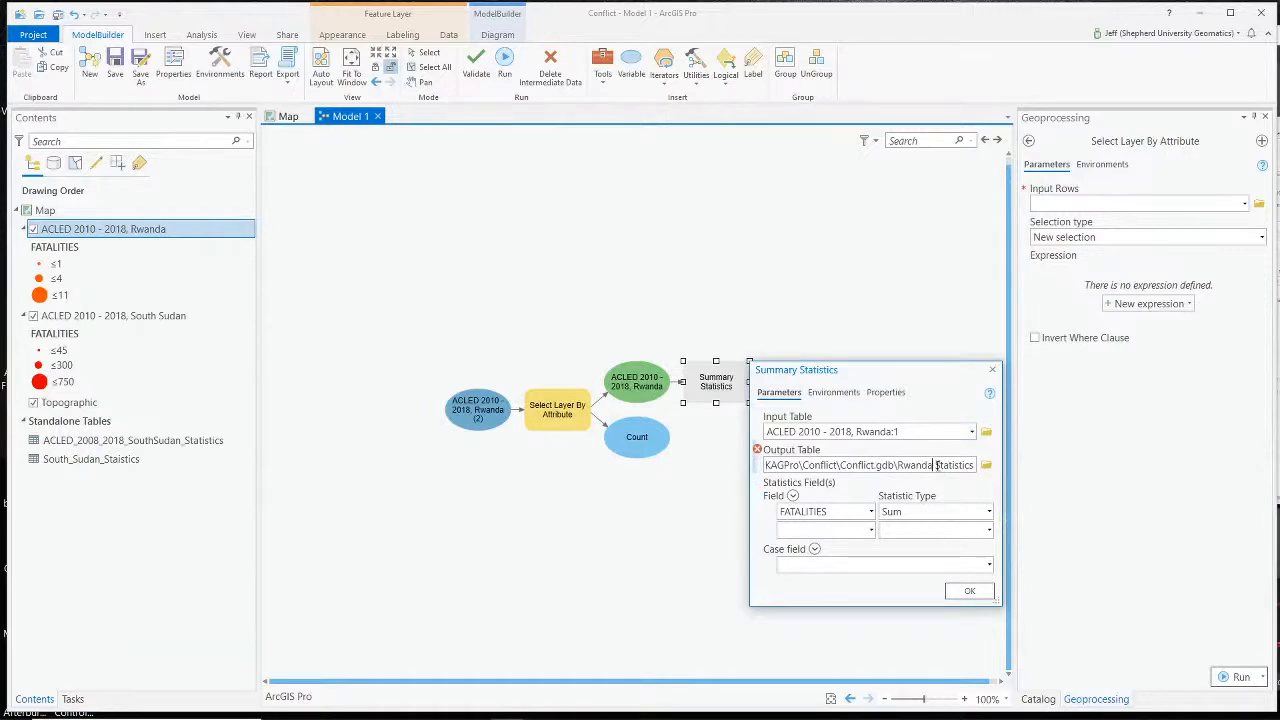
pyautogui.click(957, 594)
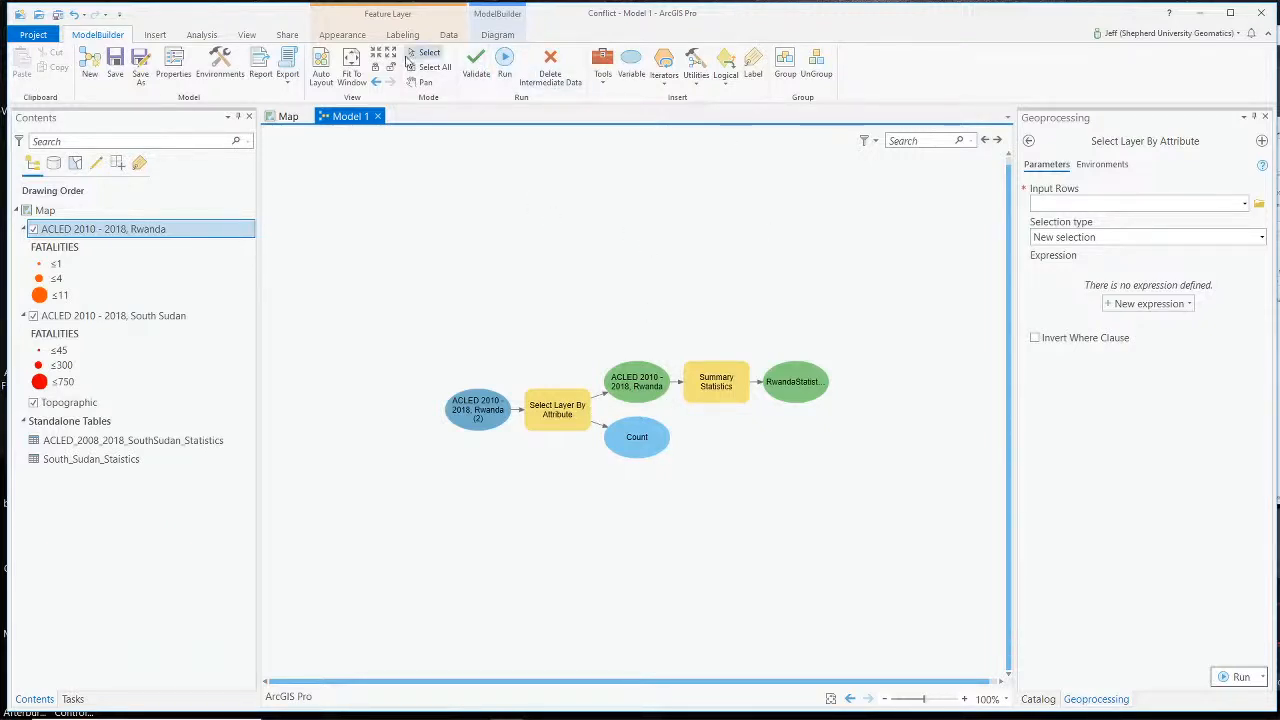
# - Review the model from its Rwanda input through the selection expression and Summary Statistics parameters to the output table path
pyautogui.click(351, 65)
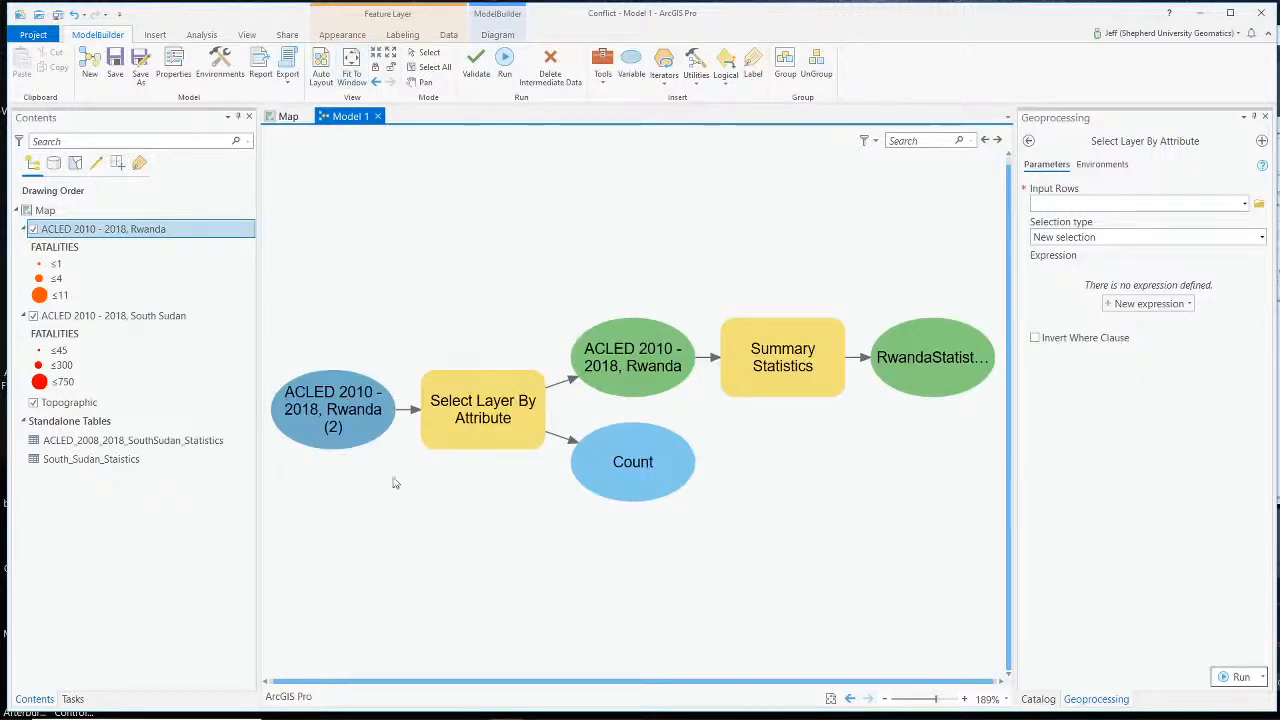
pyautogui.click(346, 396)
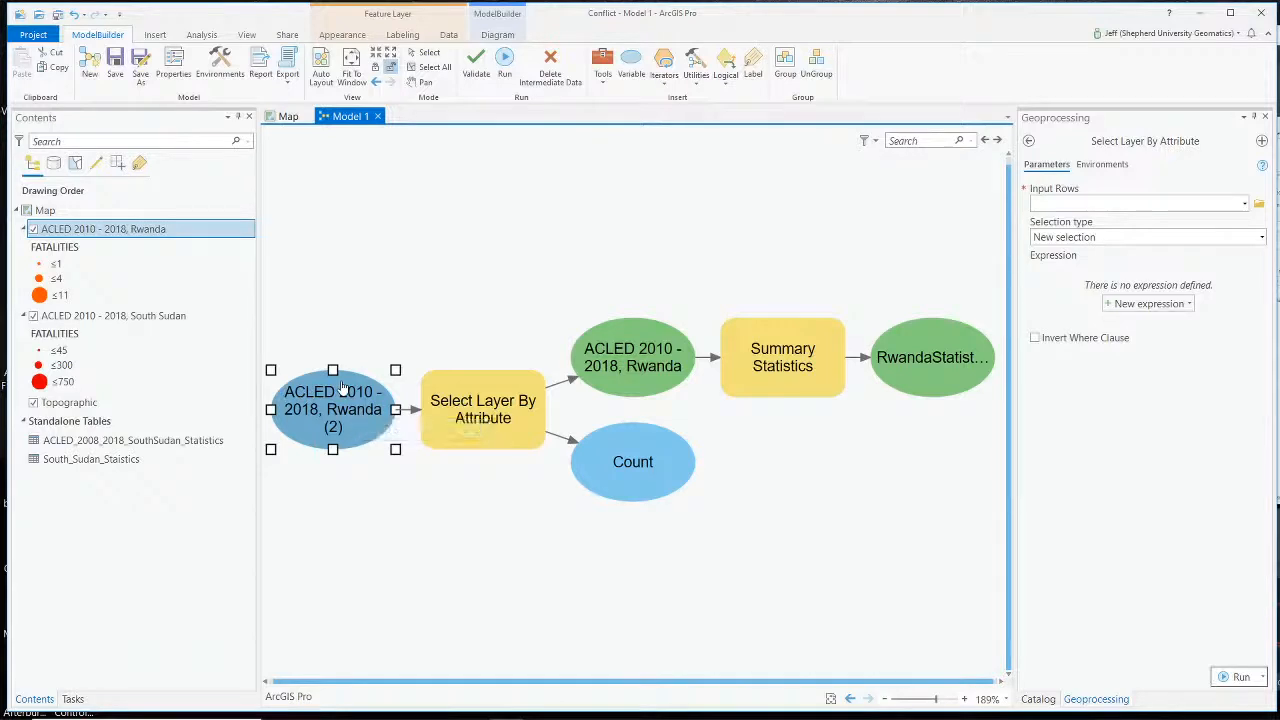
pyautogui.click(495, 398)
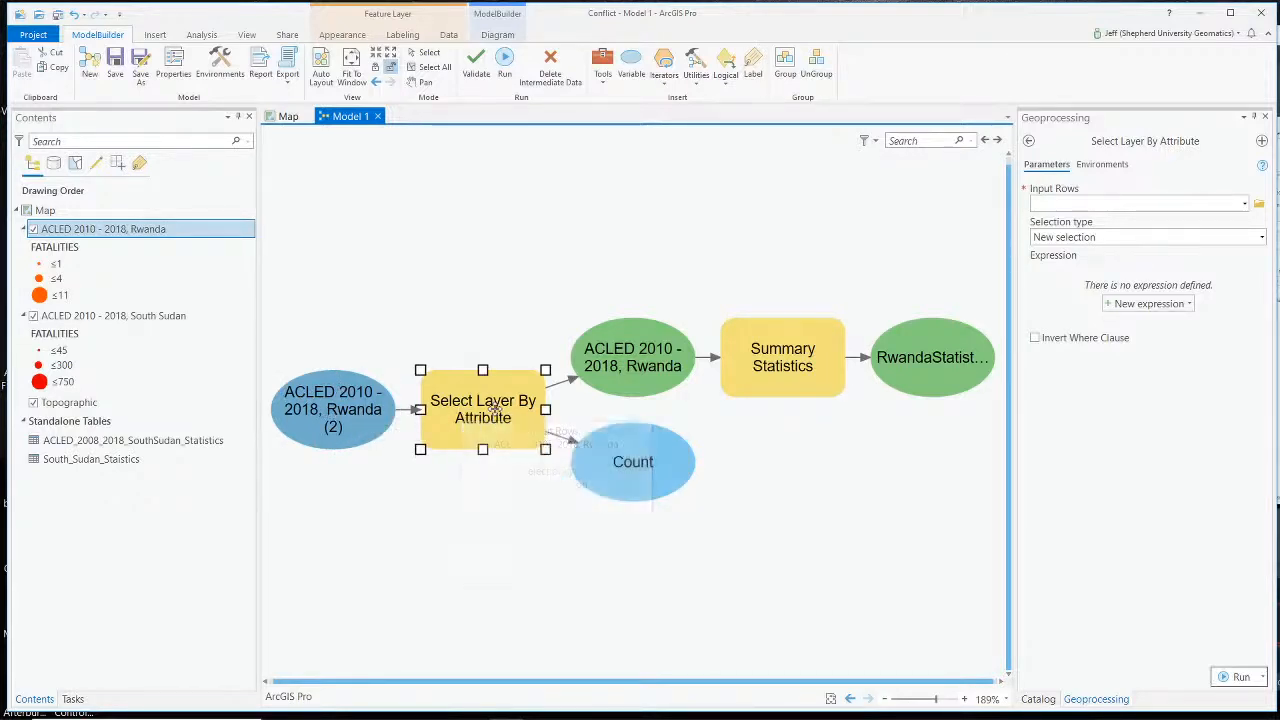
pyautogui.doubleClick(495, 406)
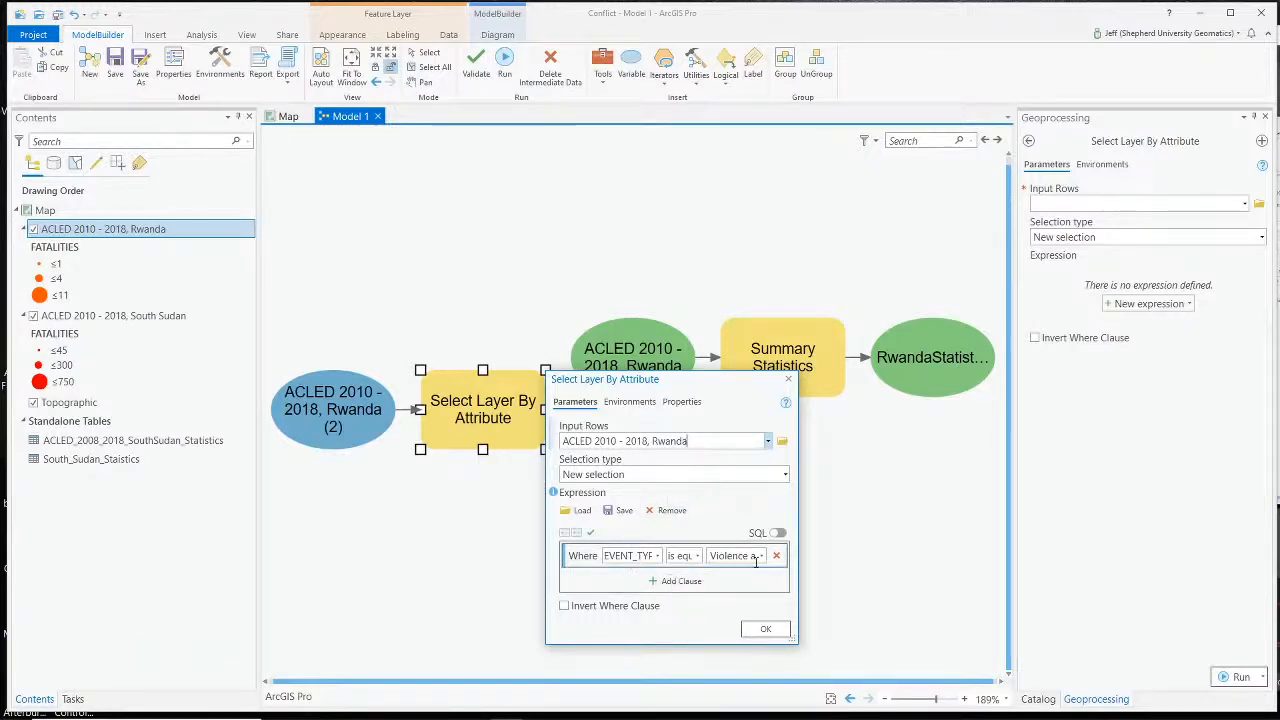
pyautogui.click(789, 379)
pyautogui.click(613, 372)
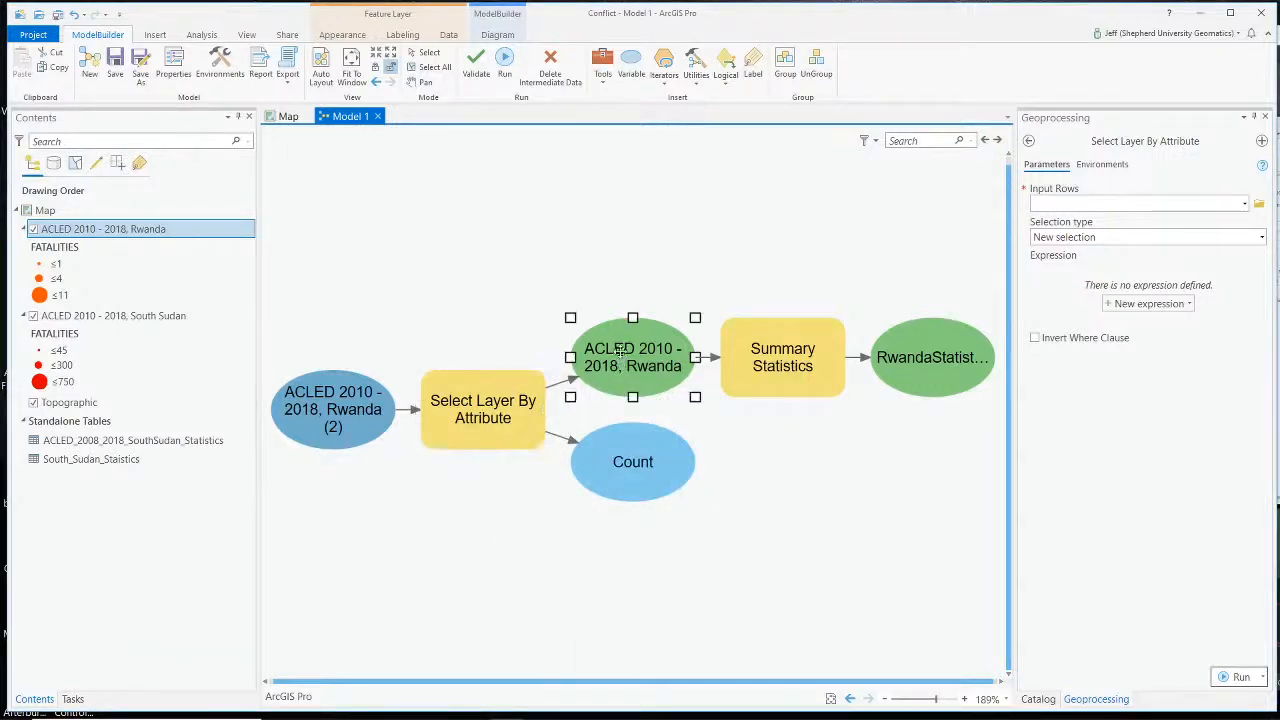
pyautogui.doubleClick(630, 355)
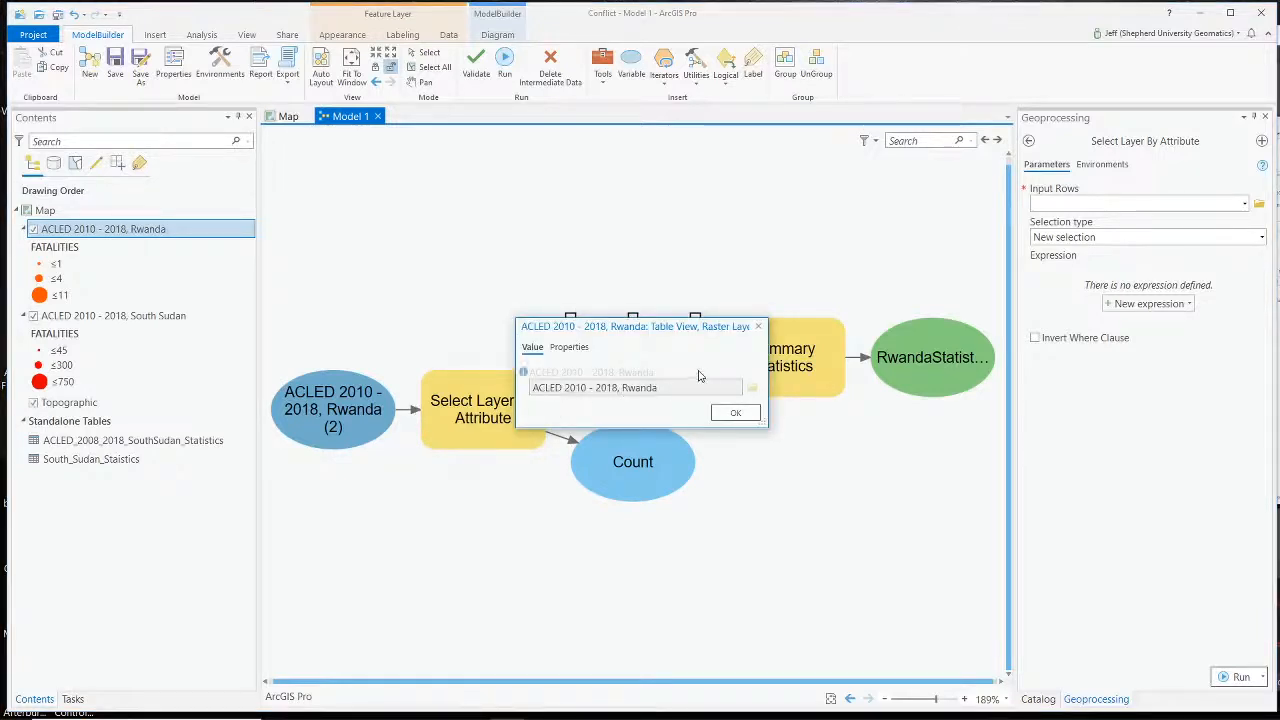
pyautogui.click(735, 413)
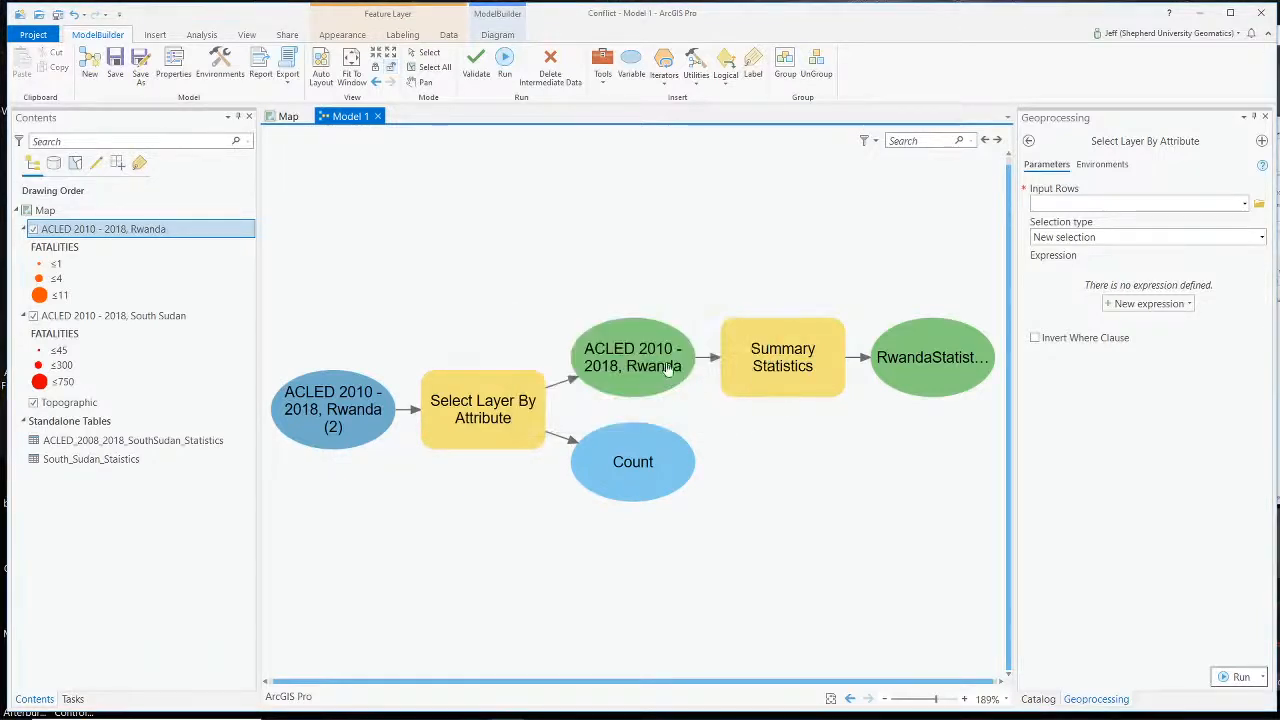
pyautogui.doubleClick(762, 370)
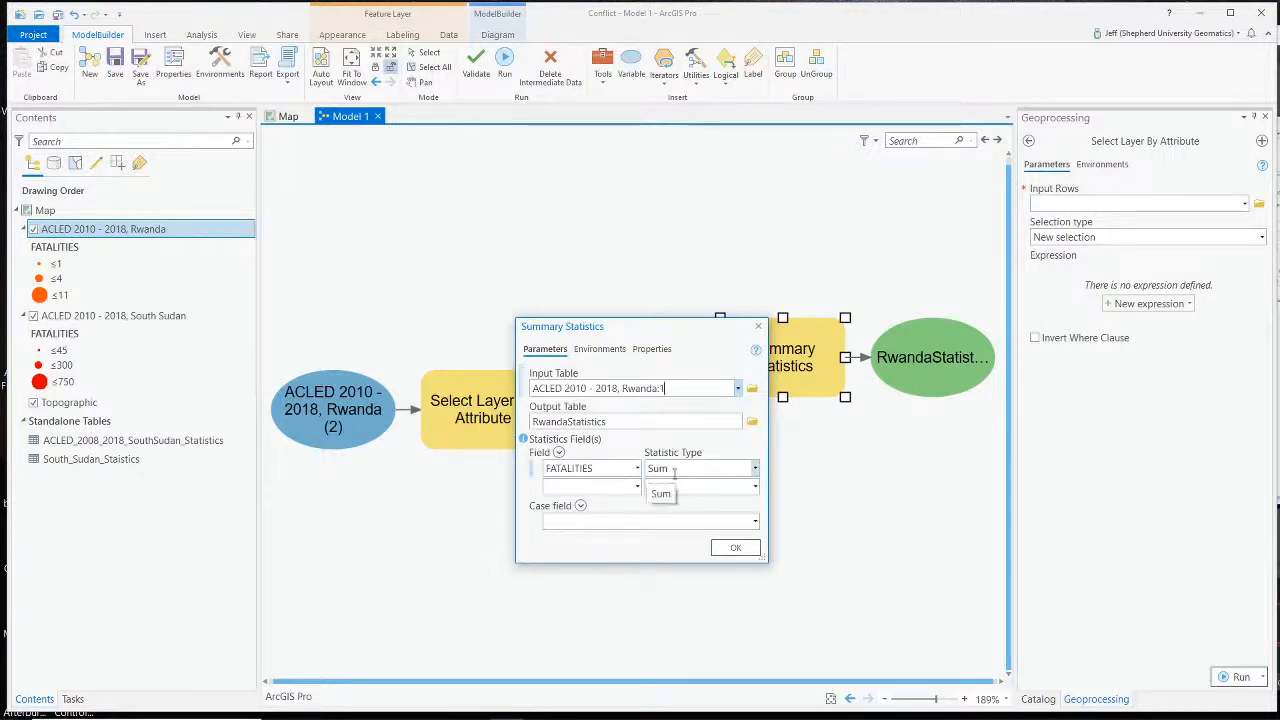
pyautogui.click(735, 547)
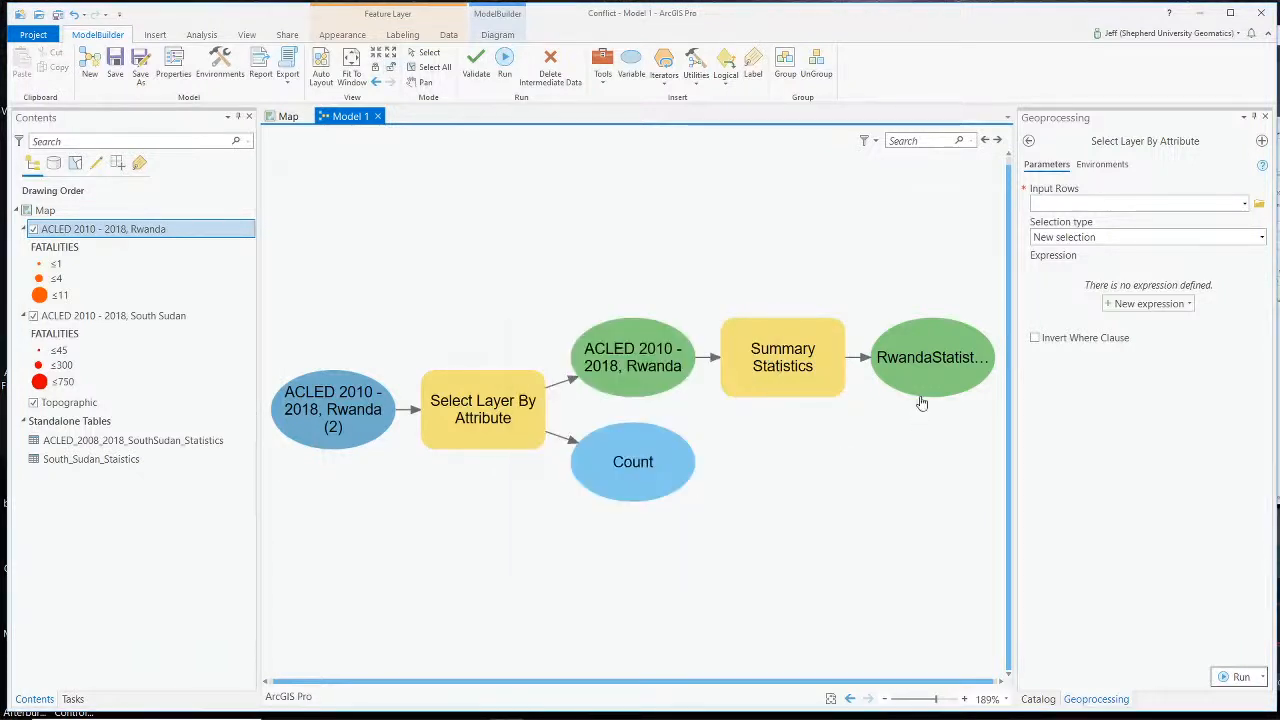
pyautogui.doubleClick(922, 372)
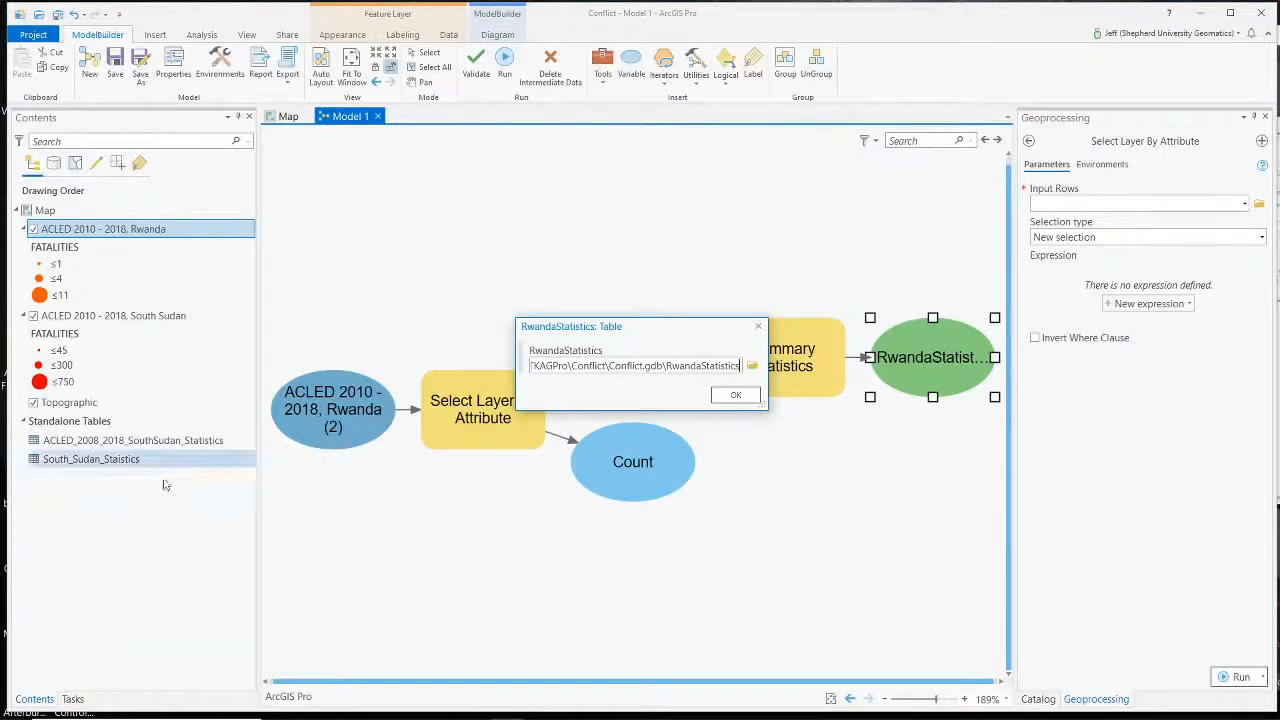
pyautogui.click(735, 394)
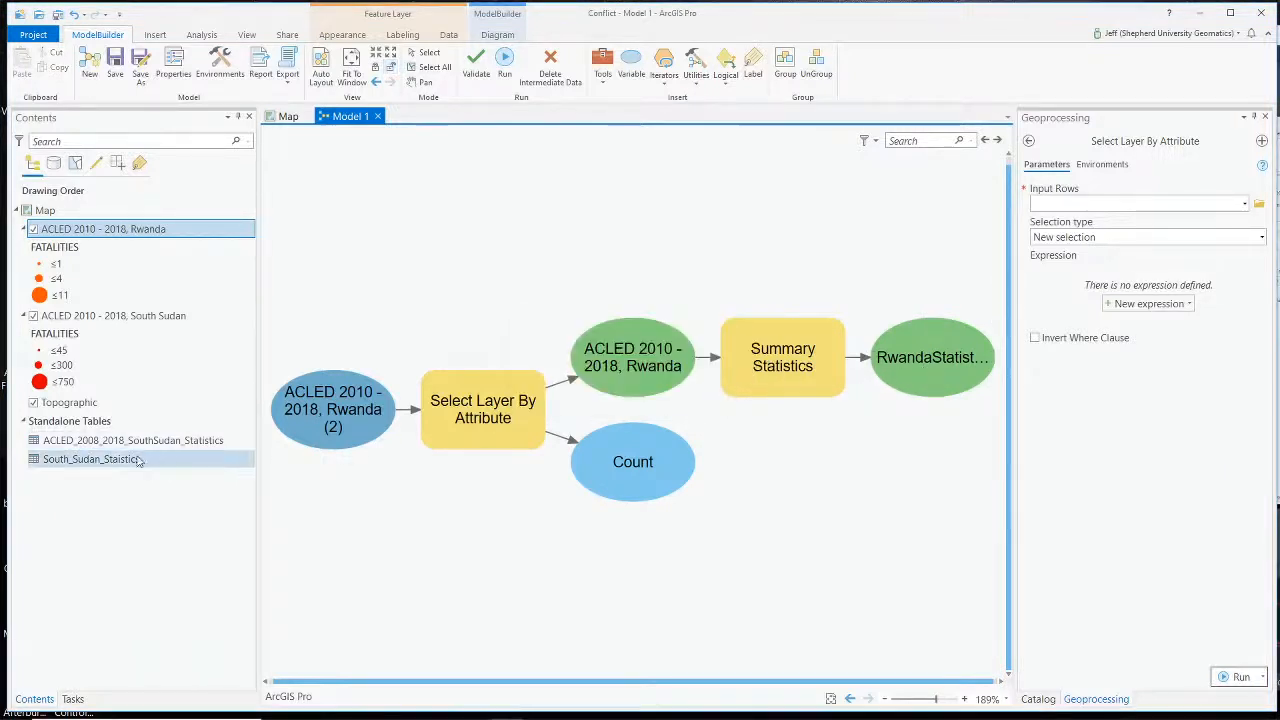
# - Remove the South_Sudan_Staistics and ACLED_2008_2018_SouthSudan_Statistics standalone tables from the map
pyautogui.rightClick(112, 462)
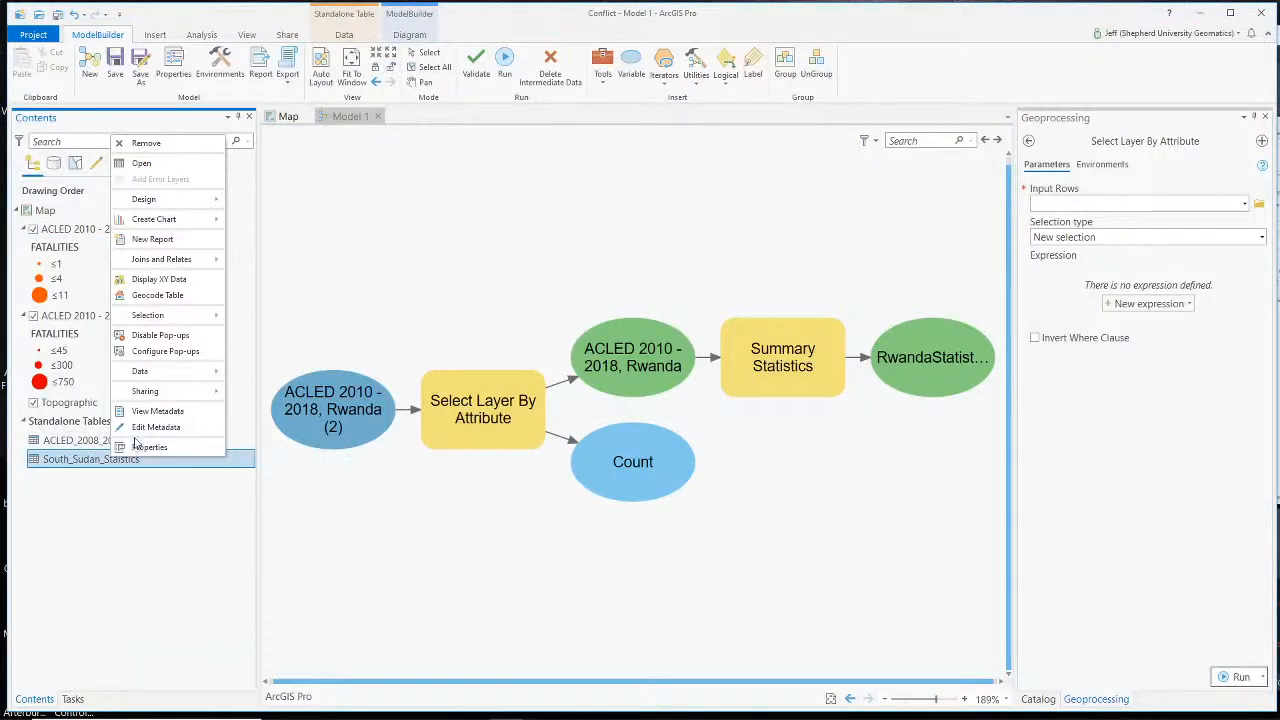
pyautogui.click(140, 143)
pyautogui.rightClick(88, 447)
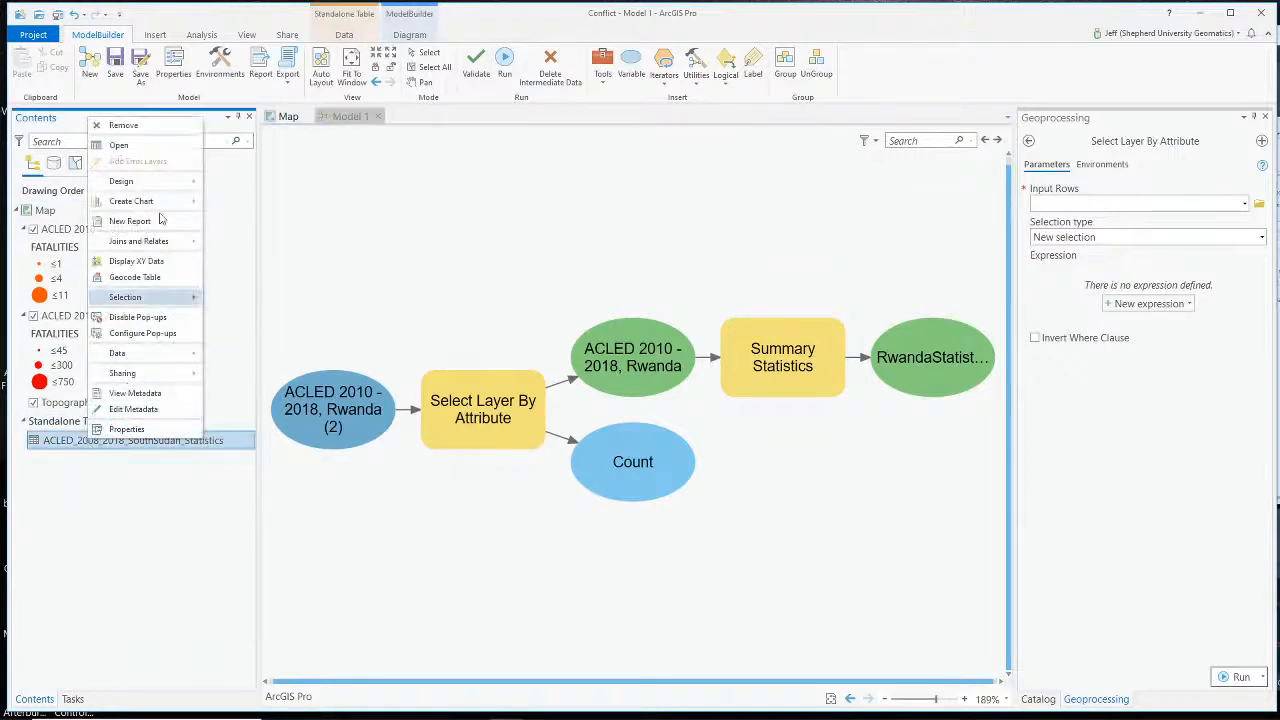
pyautogui.click(129, 126)
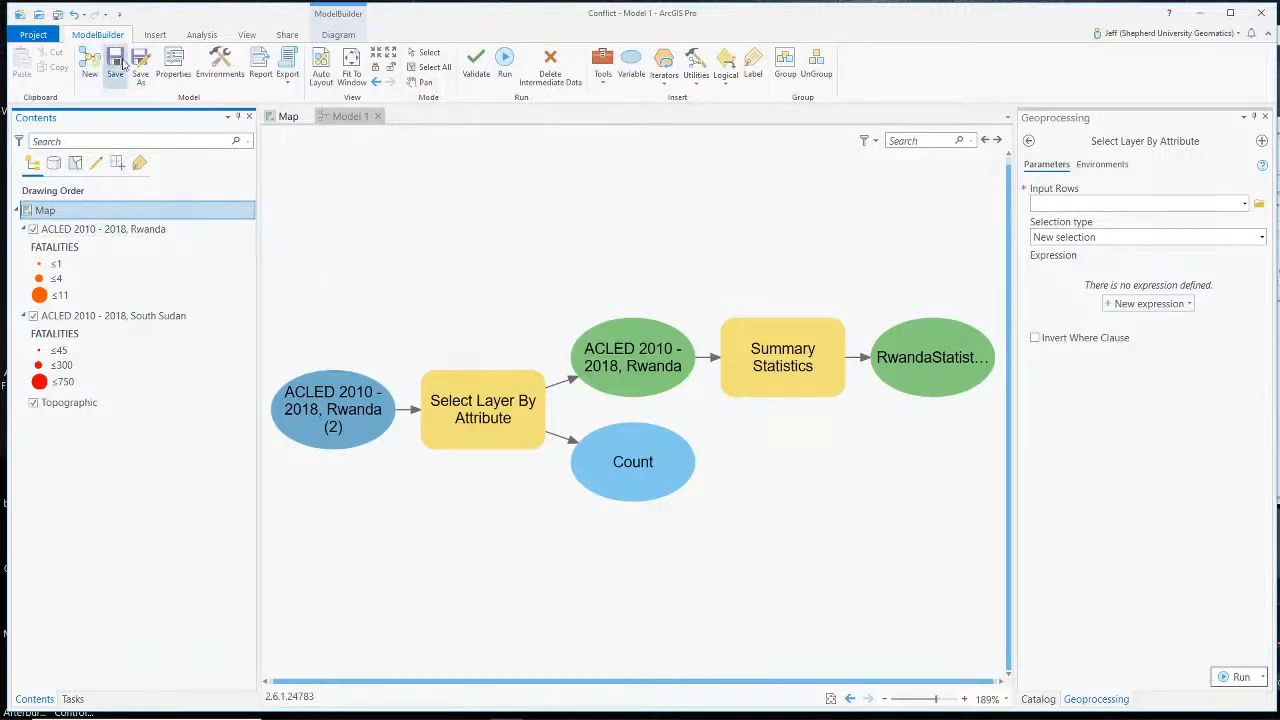
# - Validate and run the whole model, and dismiss its progress report when processing is done
pyautogui.click(477, 62)
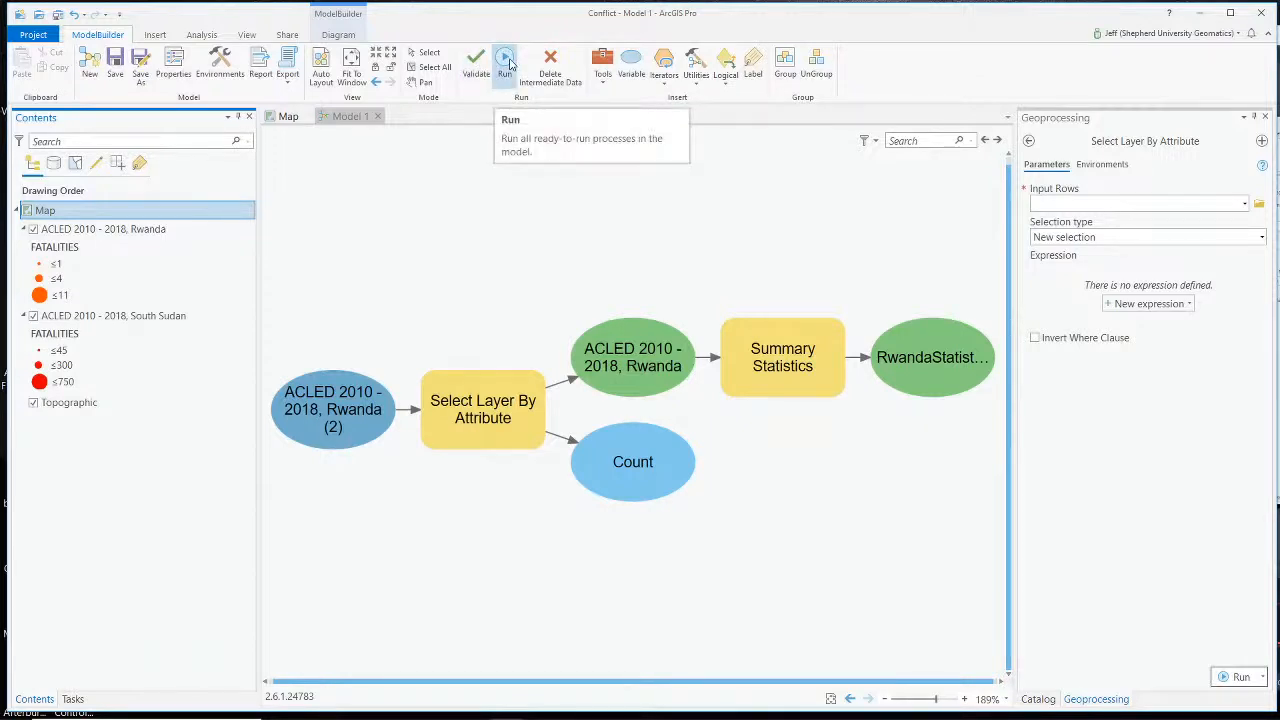
pyautogui.click(507, 62)
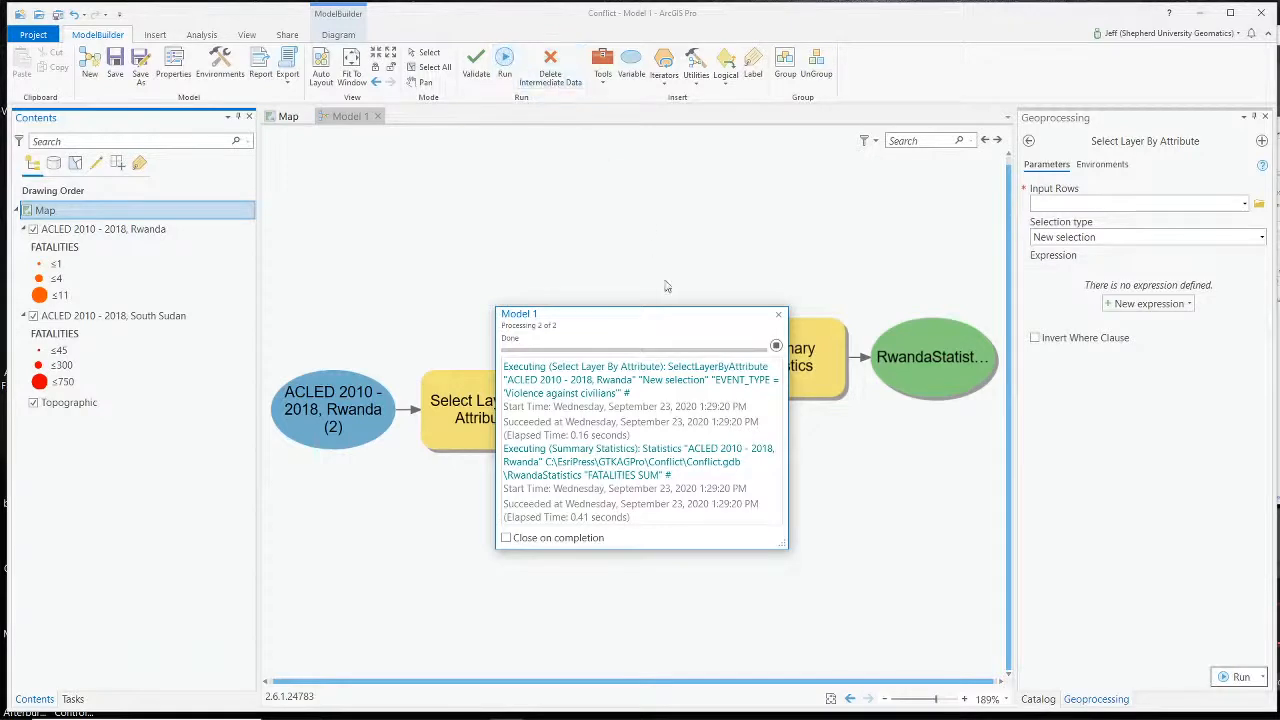
pyautogui.click(780, 316)
# - Refresh the Conflict.gdb geodatabase in the project catalog to update its list of tables
pyautogui.click(1038, 699)
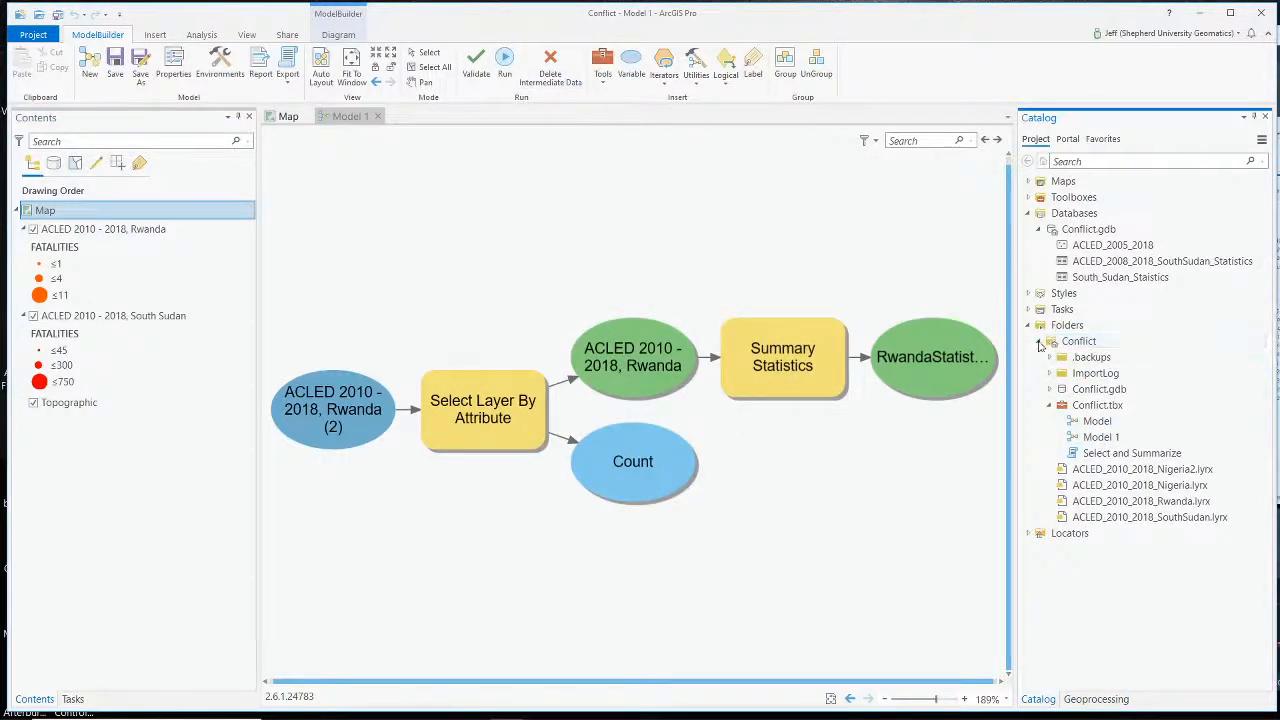
pyautogui.click(1039, 342)
pyautogui.click(1039, 342)
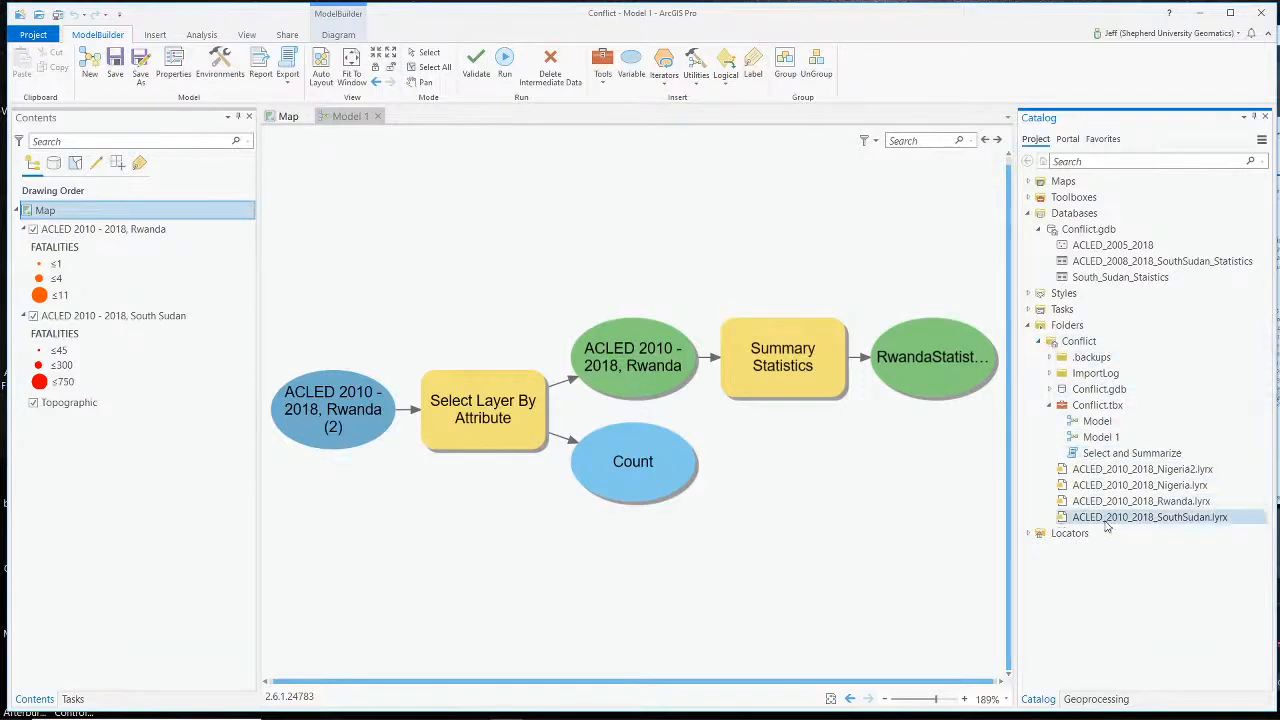
pyautogui.click(1039, 230)
pyautogui.click(1039, 230)
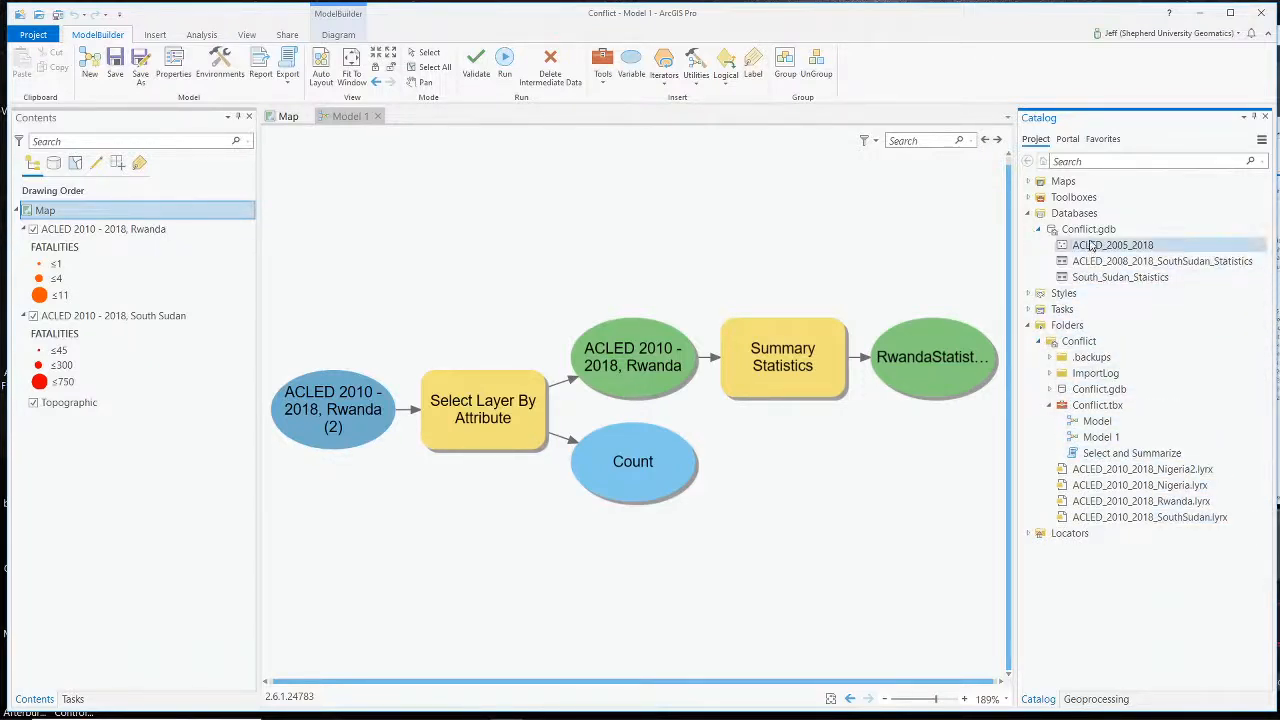
pyautogui.rightClick(1091, 245)
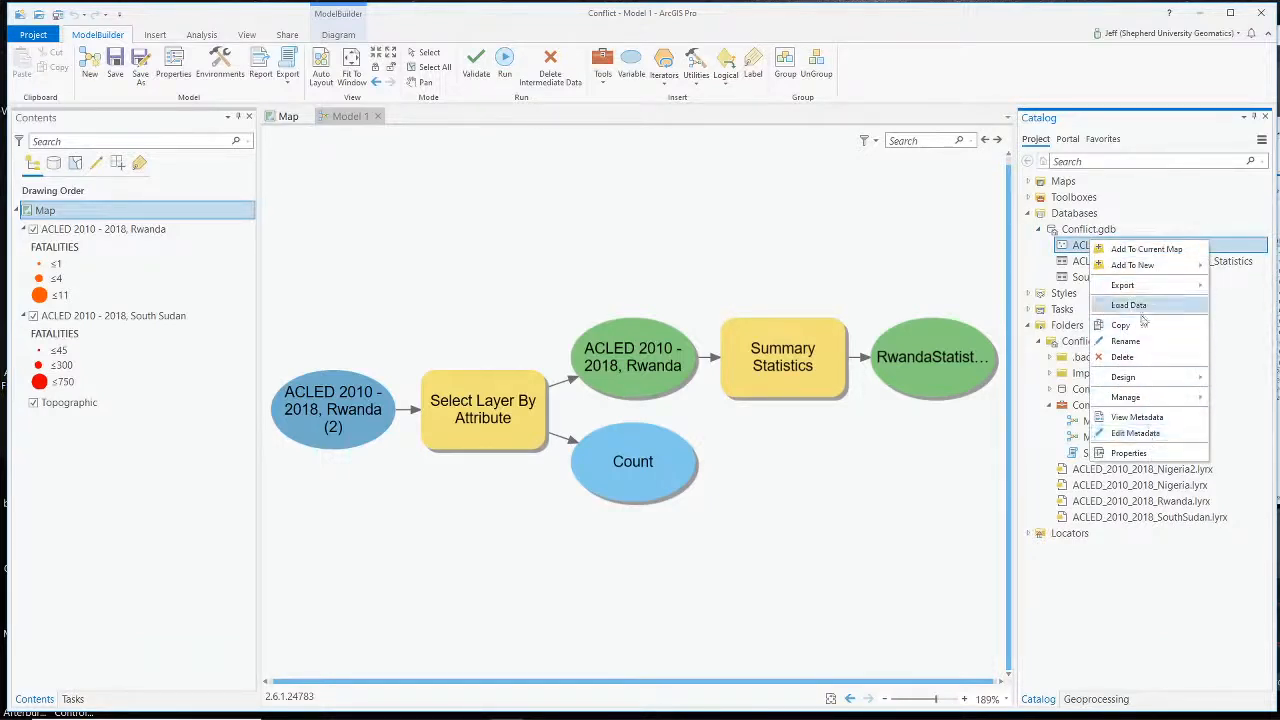
pyautogui.click(1217, 283)
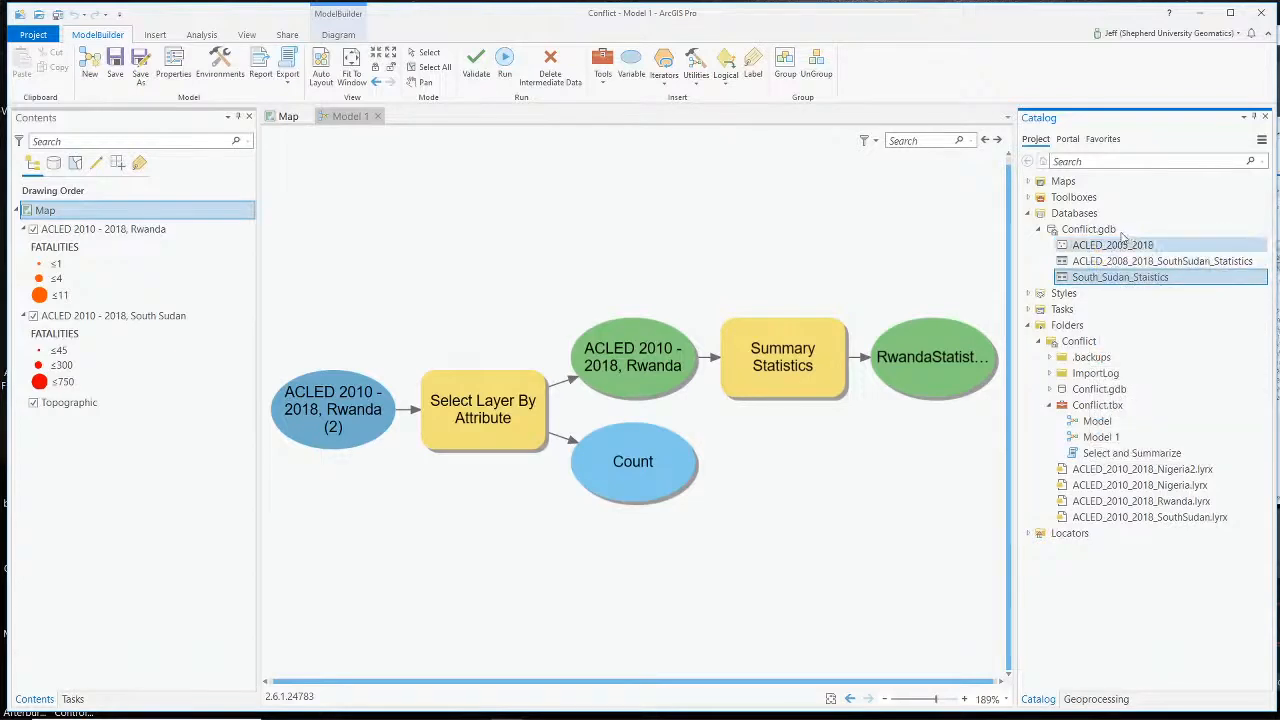
pyautogui.rightClick(1110, 234)
pyautogui.click(1143, 491)
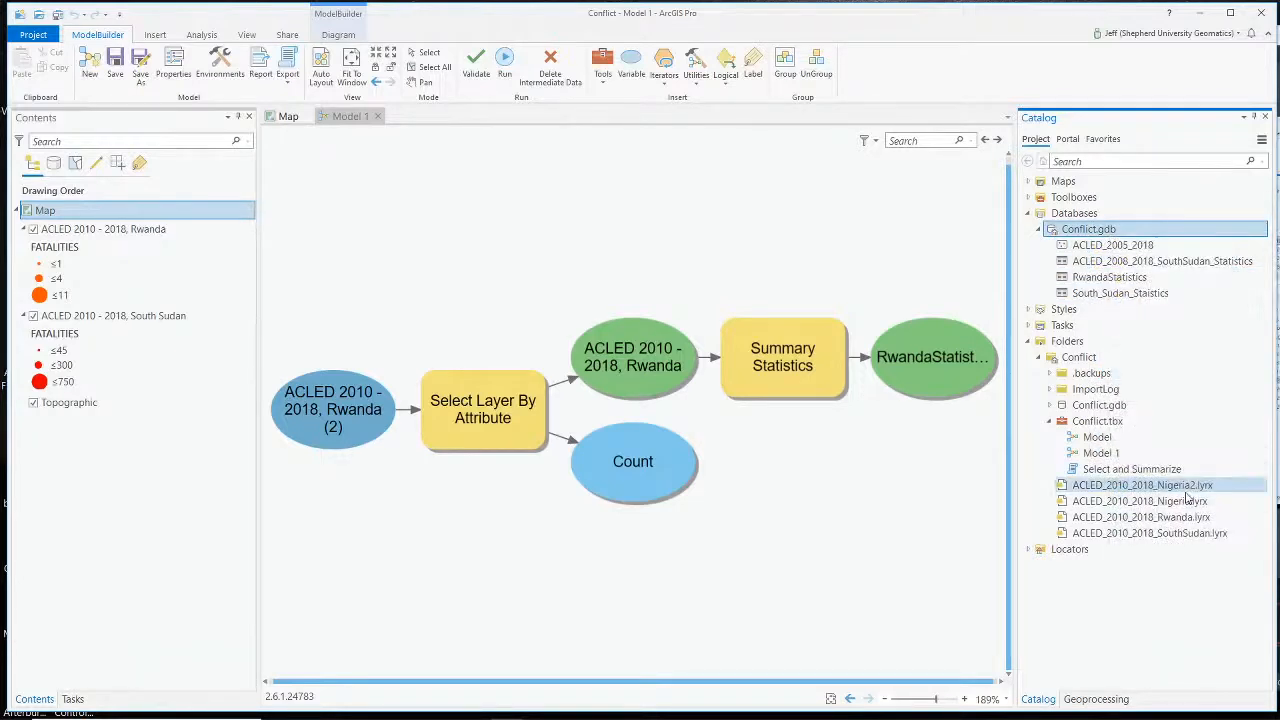
# - Add the RwandaStatistics table to the current map, open it to check its fatality sum, and close the table view
pyautogui.rightClick(1084, 281)
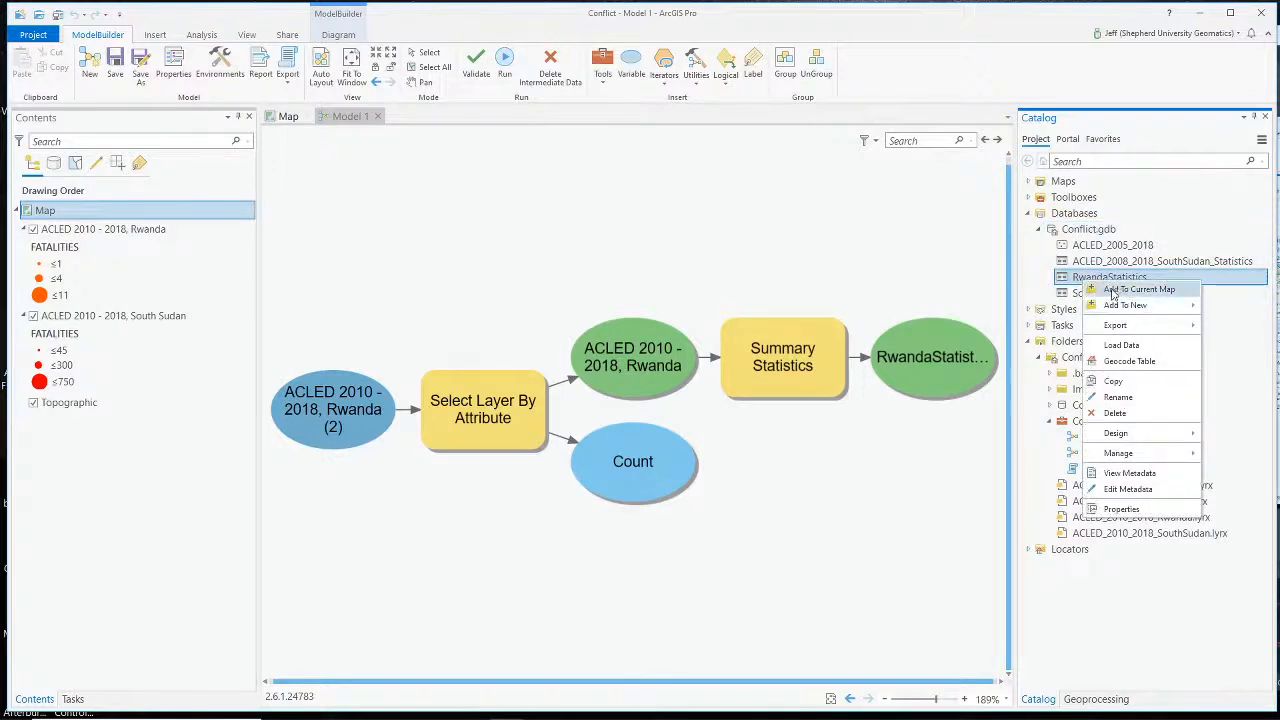
pyautogui.click(1130, 289)
pyautogui.rightClick(92, 442)
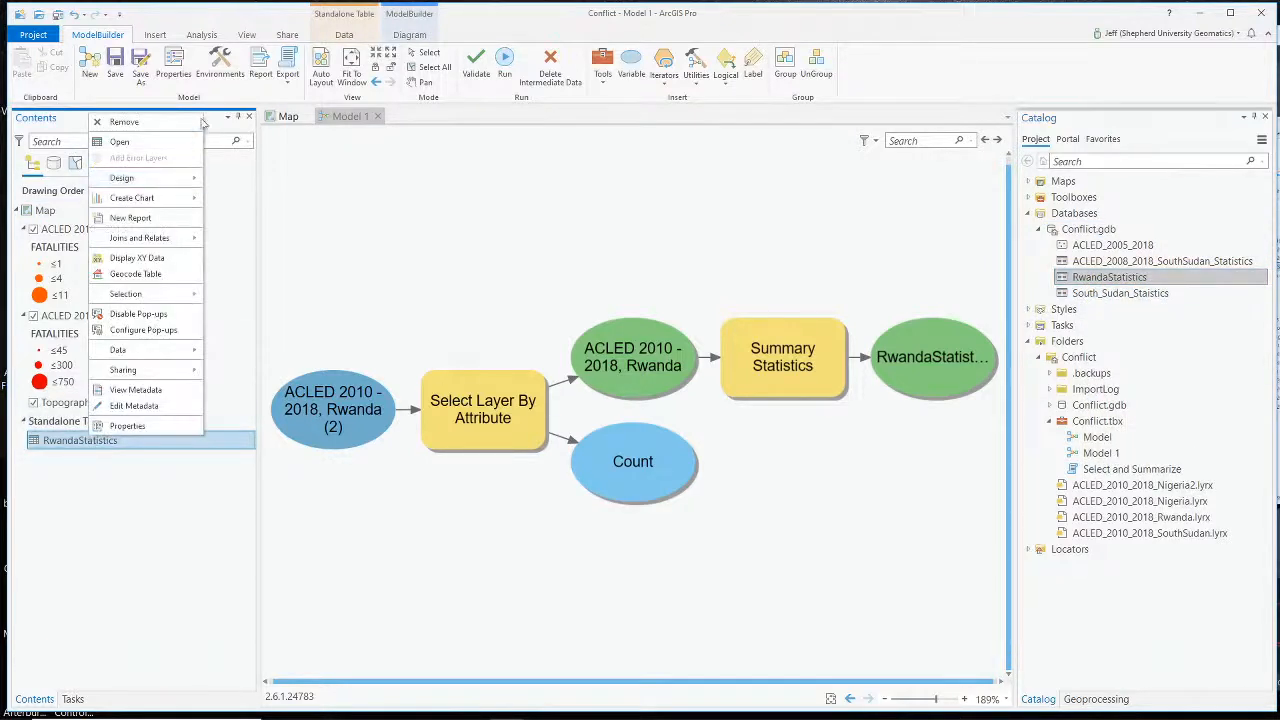
pyautogui.click(165, 145)
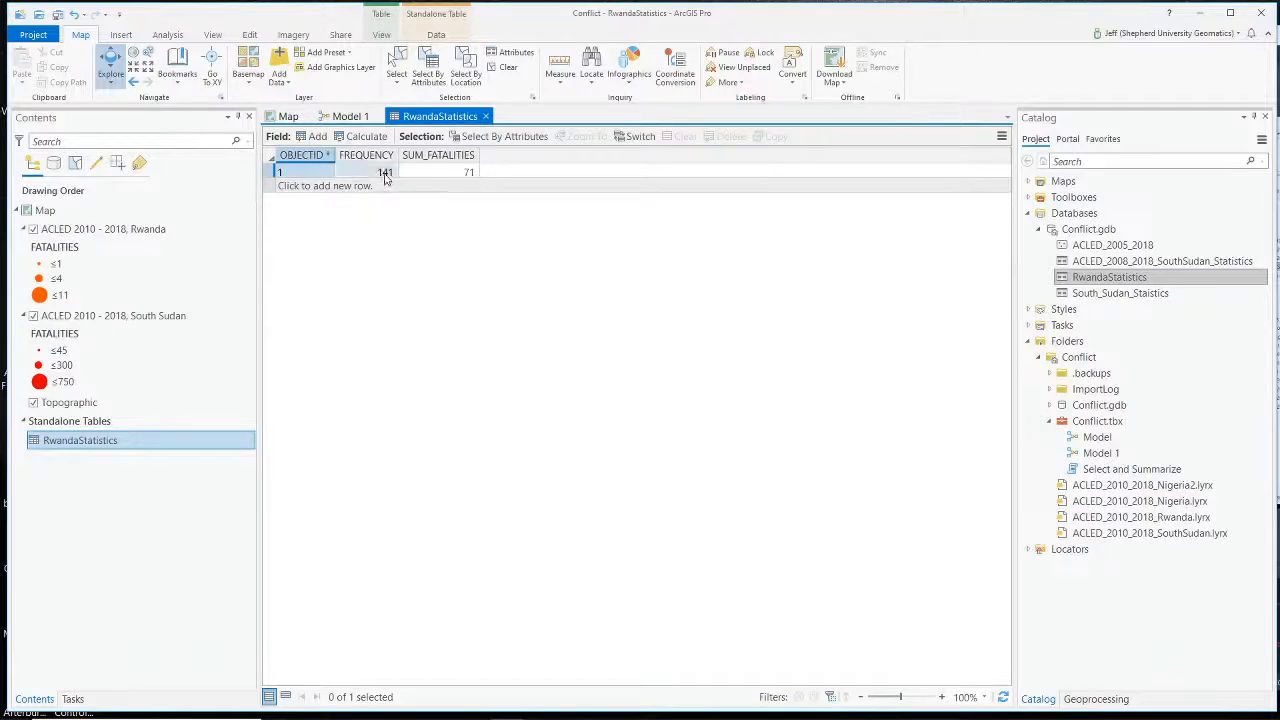
pyautogui.click(485, 116)
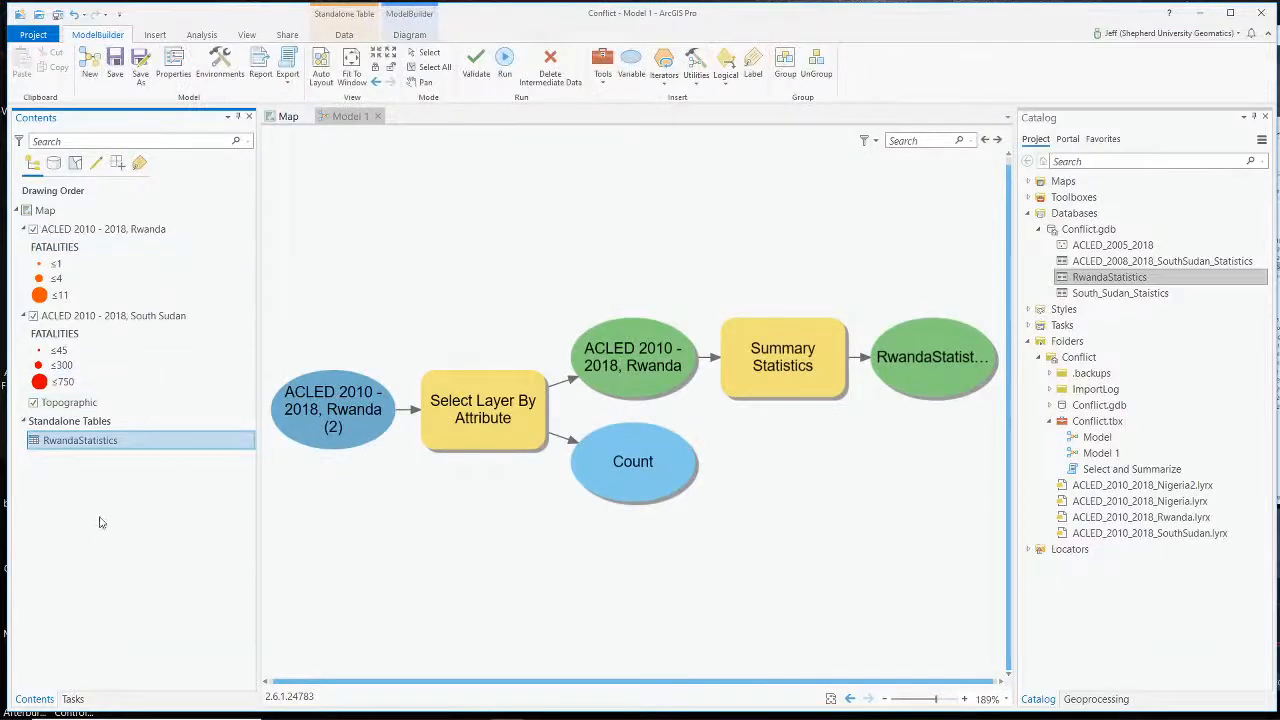
# - Examine the selected Rwanda events on the map and clear the selection
pyautogui.click(274, 118)
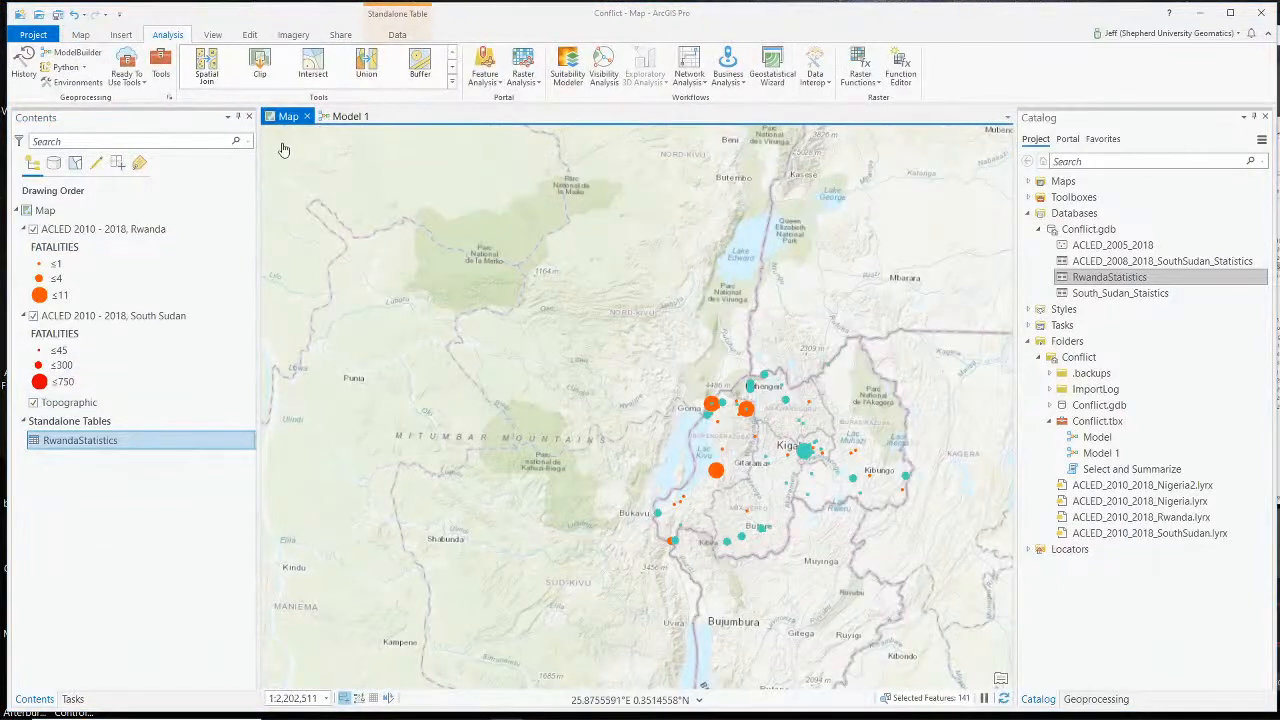
pyautogui.scroll(3, 812, 476)
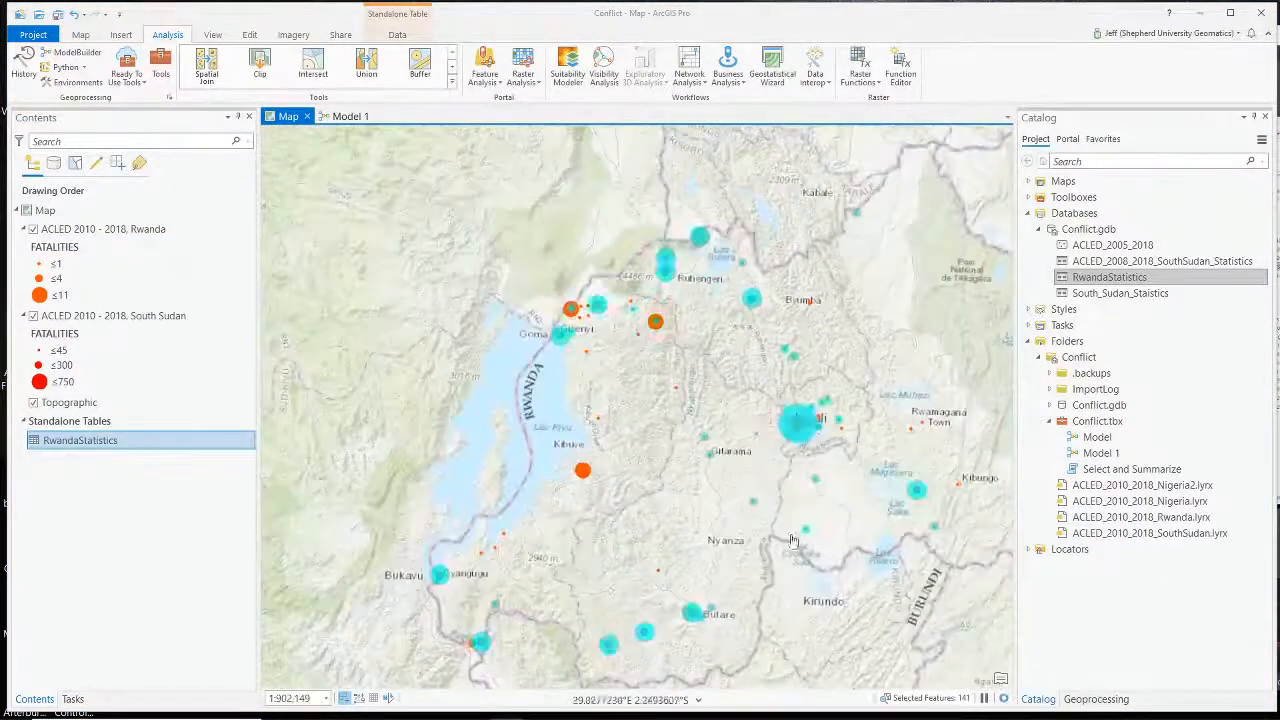
pyautogui.scroll(-2, 825, 478)
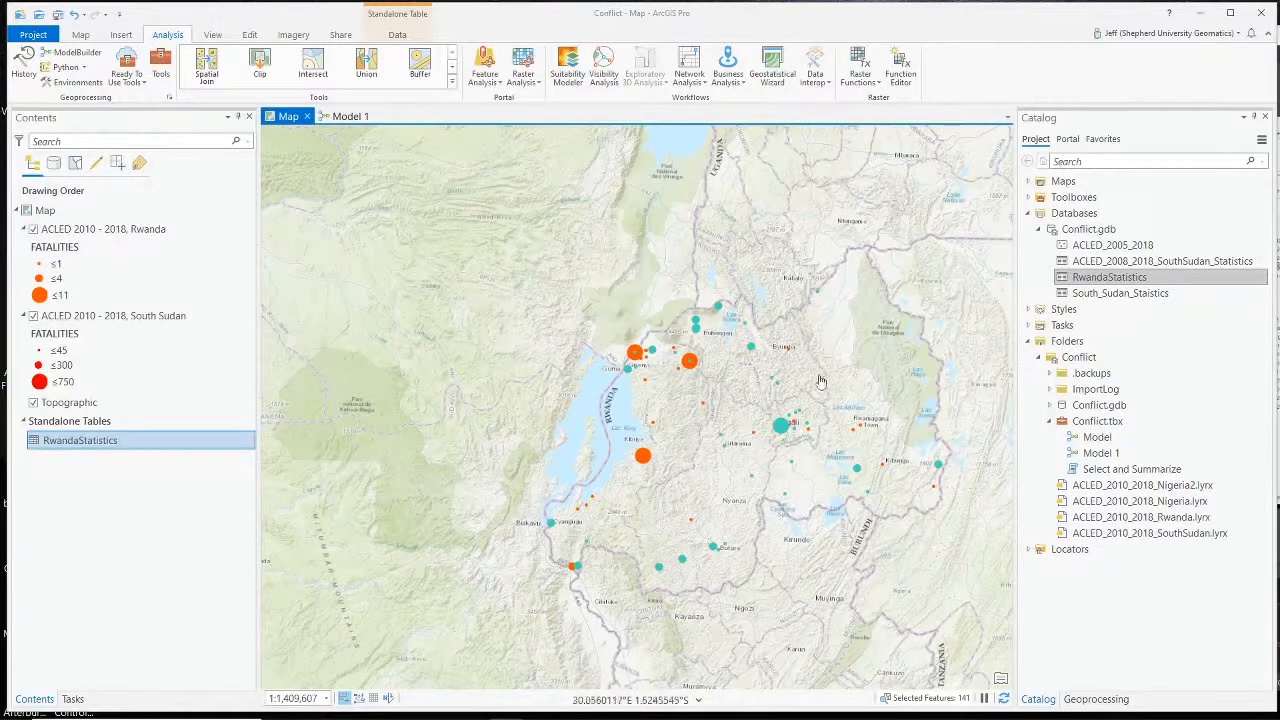
pyautogui.click(80, 35)
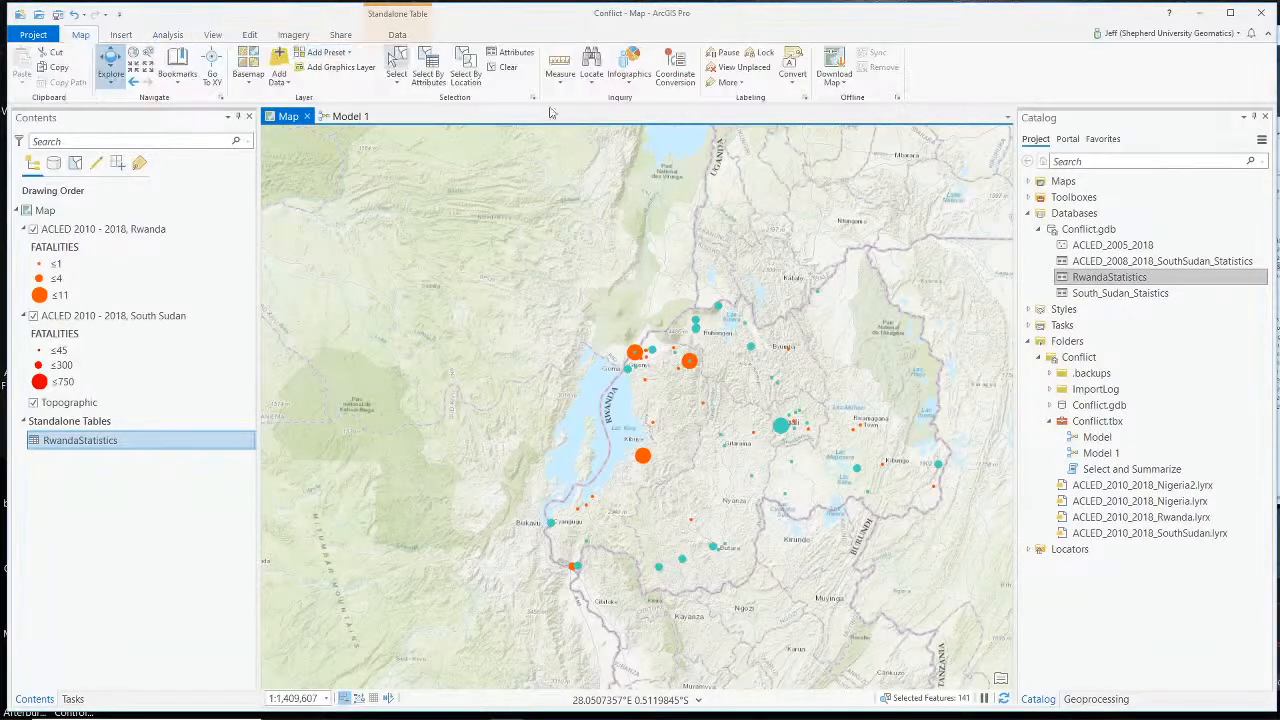
pyautogui.click(511, 72)
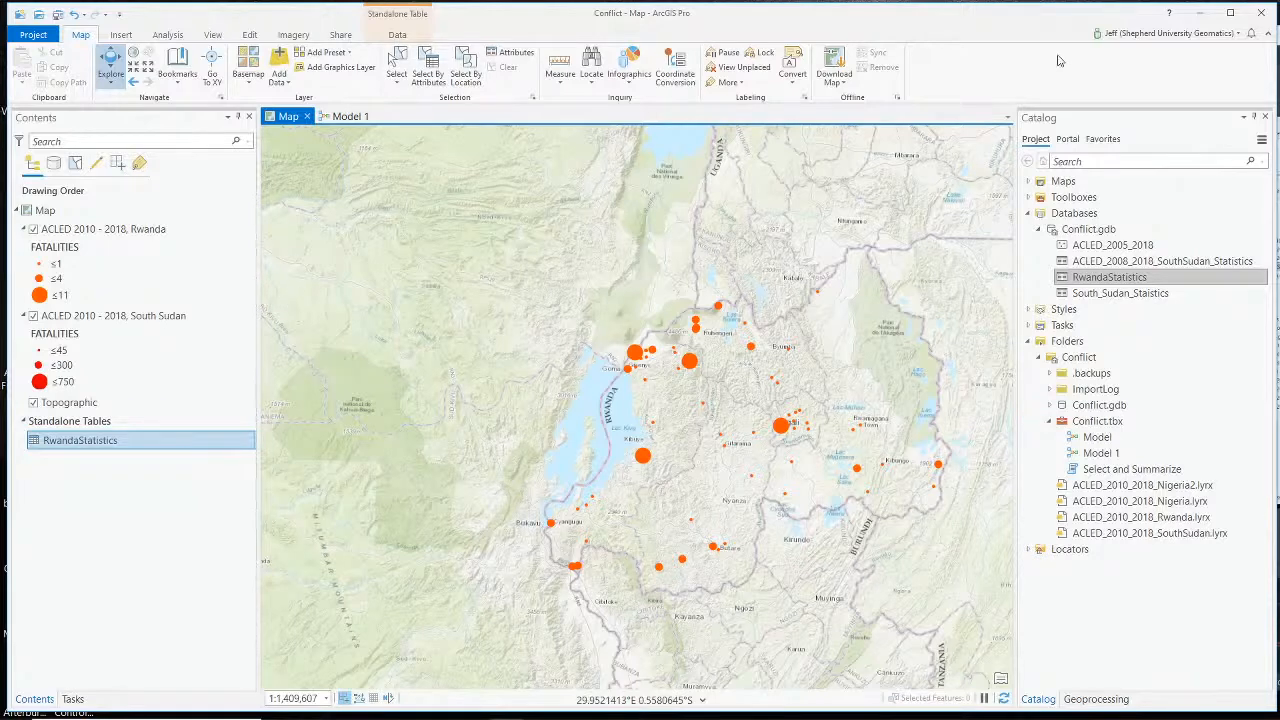
pyautogui.hotkey('alt', 'Tab')
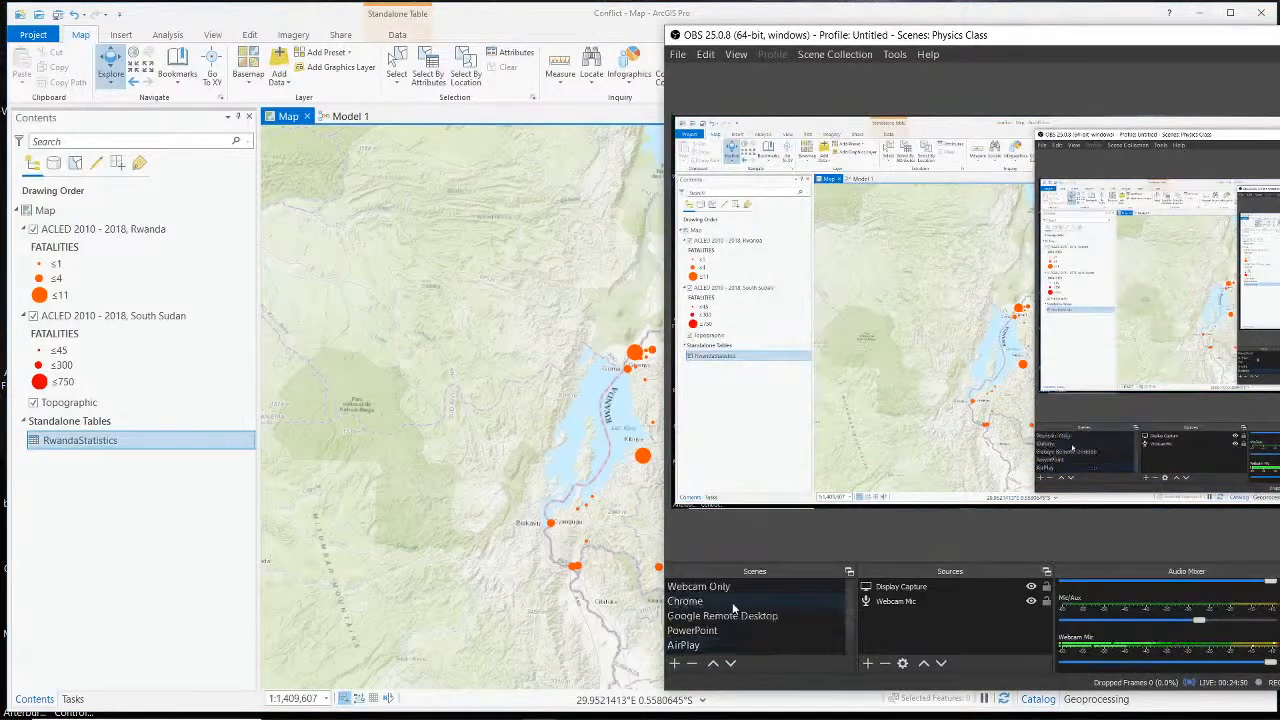
pyautogui.click(738, 617)
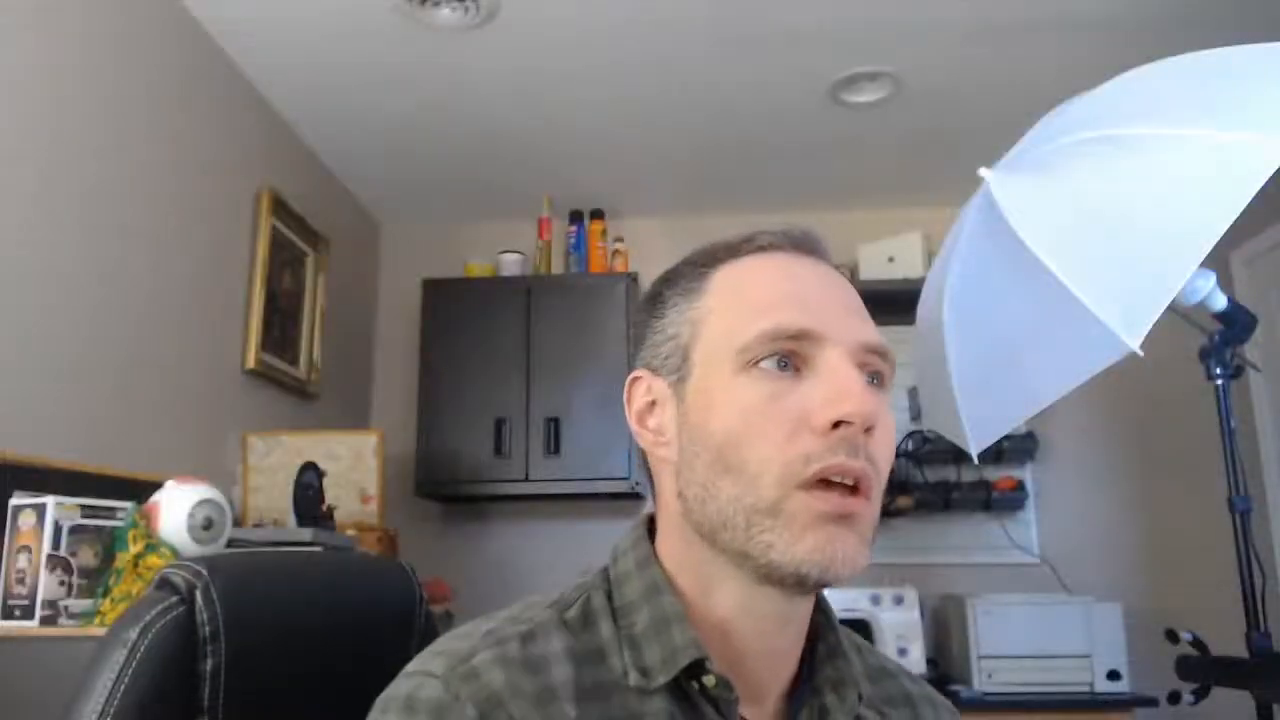
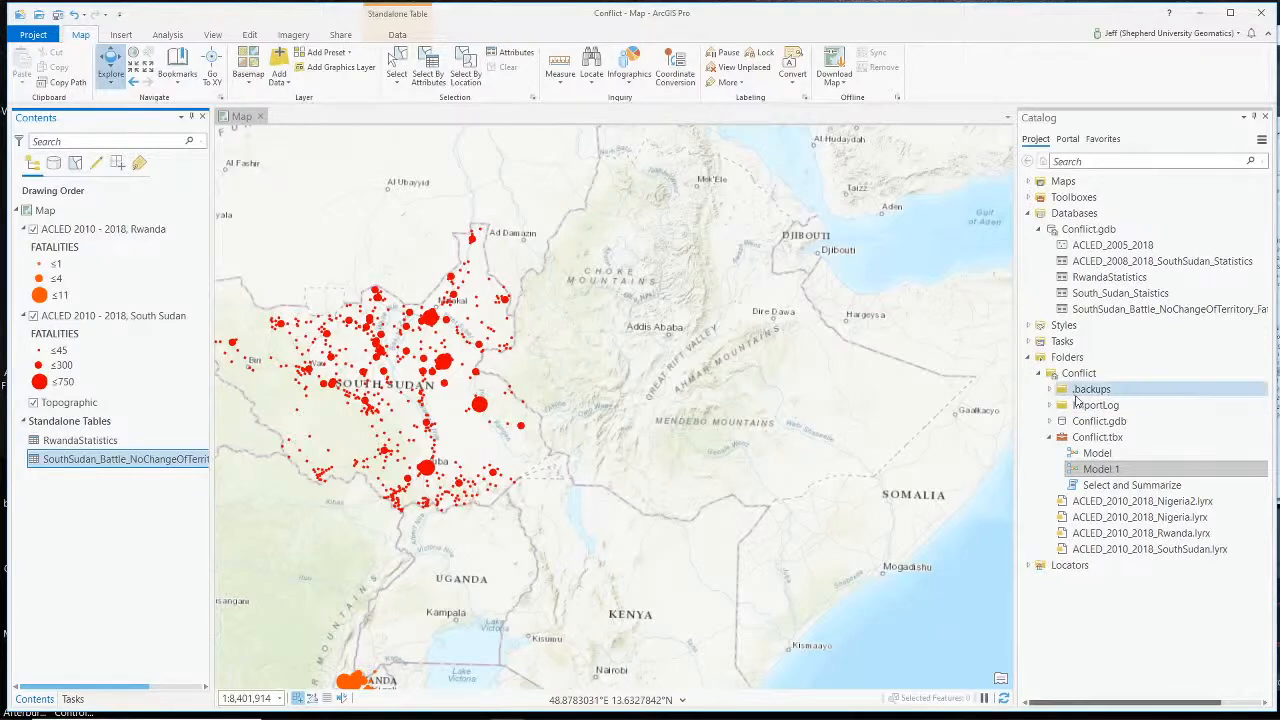
# - Add the ACLED_2005_2018 feature class from Conflict.gdb to the map and name its layer "ACLED 2010 - 2018. Nigeria"
pyautogui.click(1049, 421)
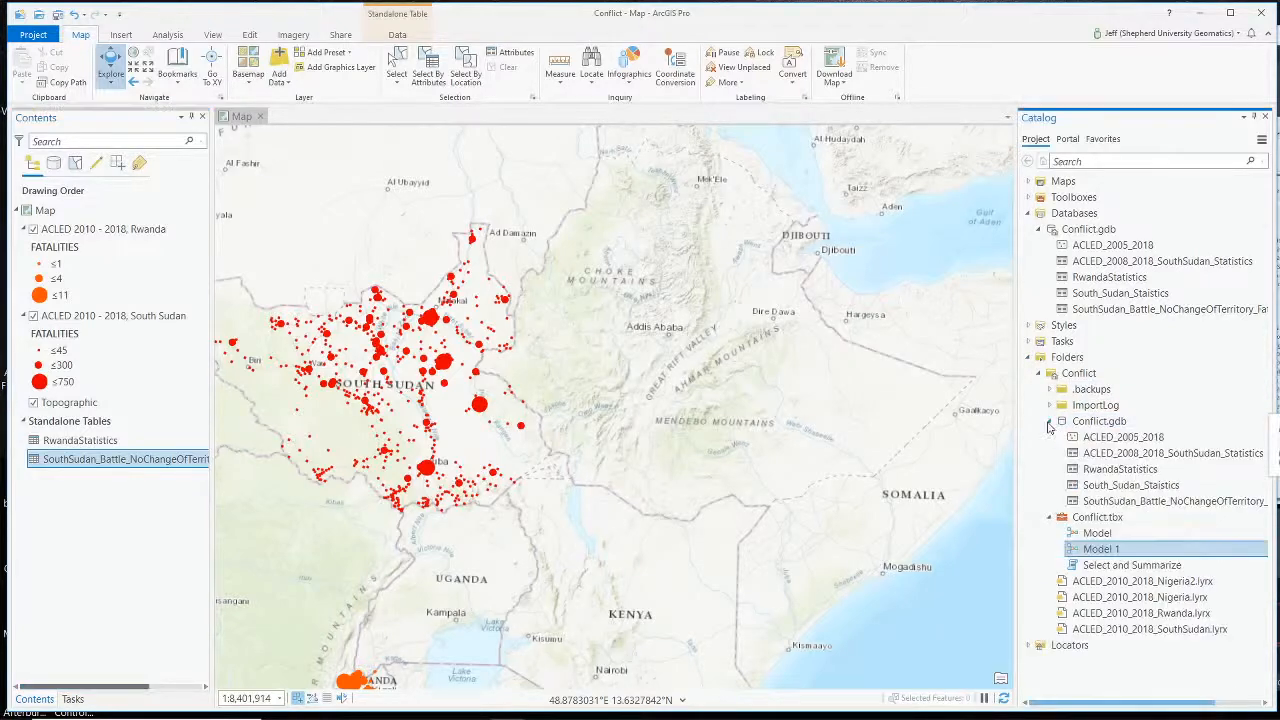
pyautogui.click(1120, 437)
pyautogui.moveTo(76, 232); pyautogui.dragTo(76, 230)
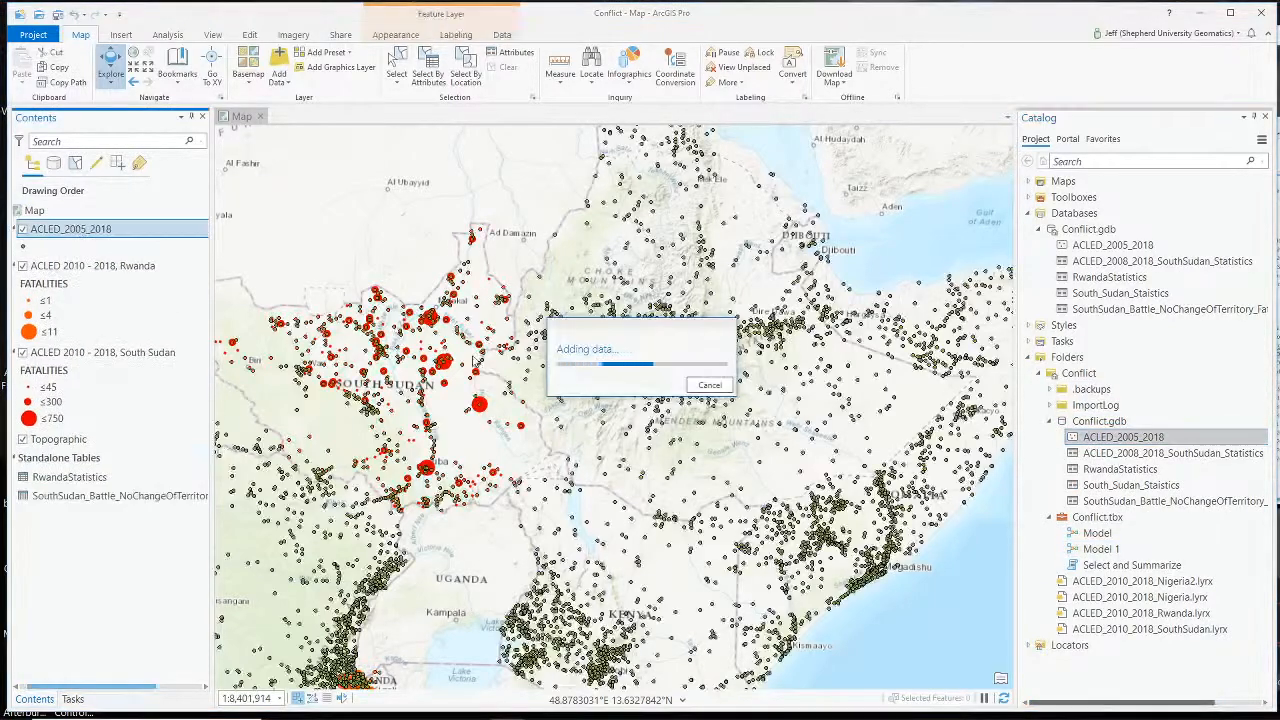
pyautogui.rightClick(97, 233)
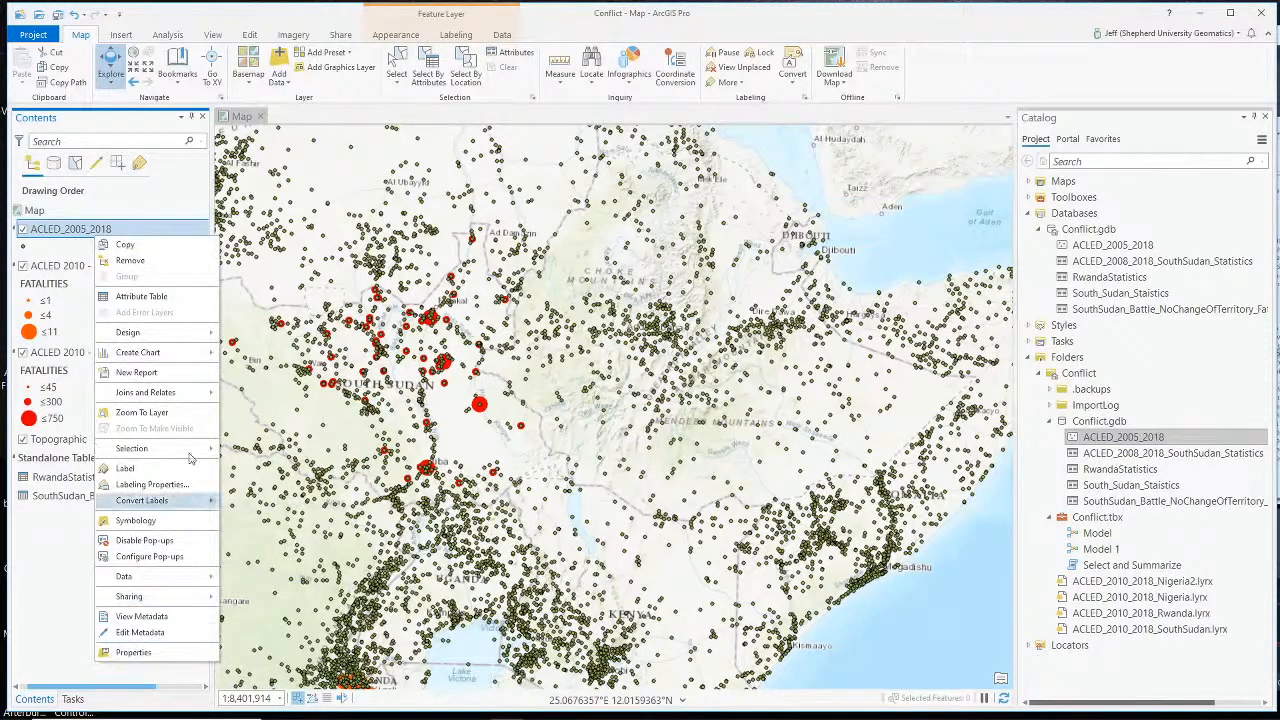
pyautogui.click(133, 652)
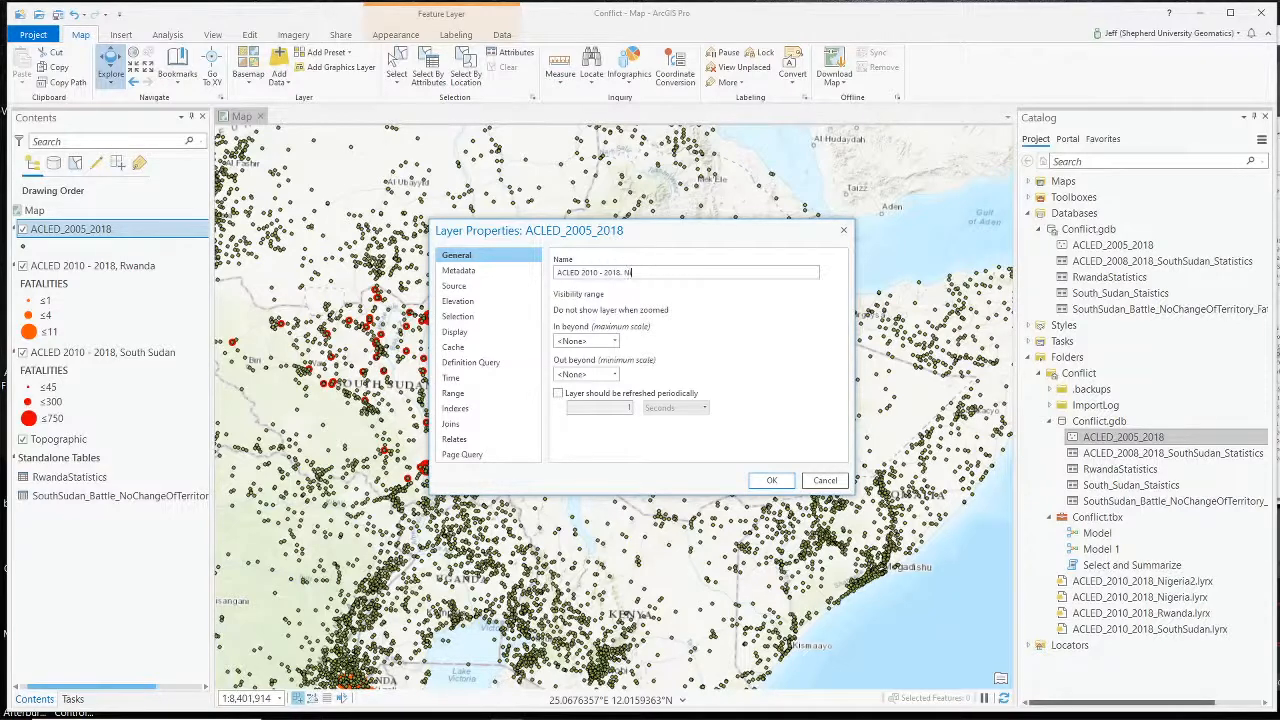
# - Create a definition query on the new ACLED layer where COUNTRY is equal to Nigeria
pyautogui.click(493, 362)
pyautogui.click(742, 364)
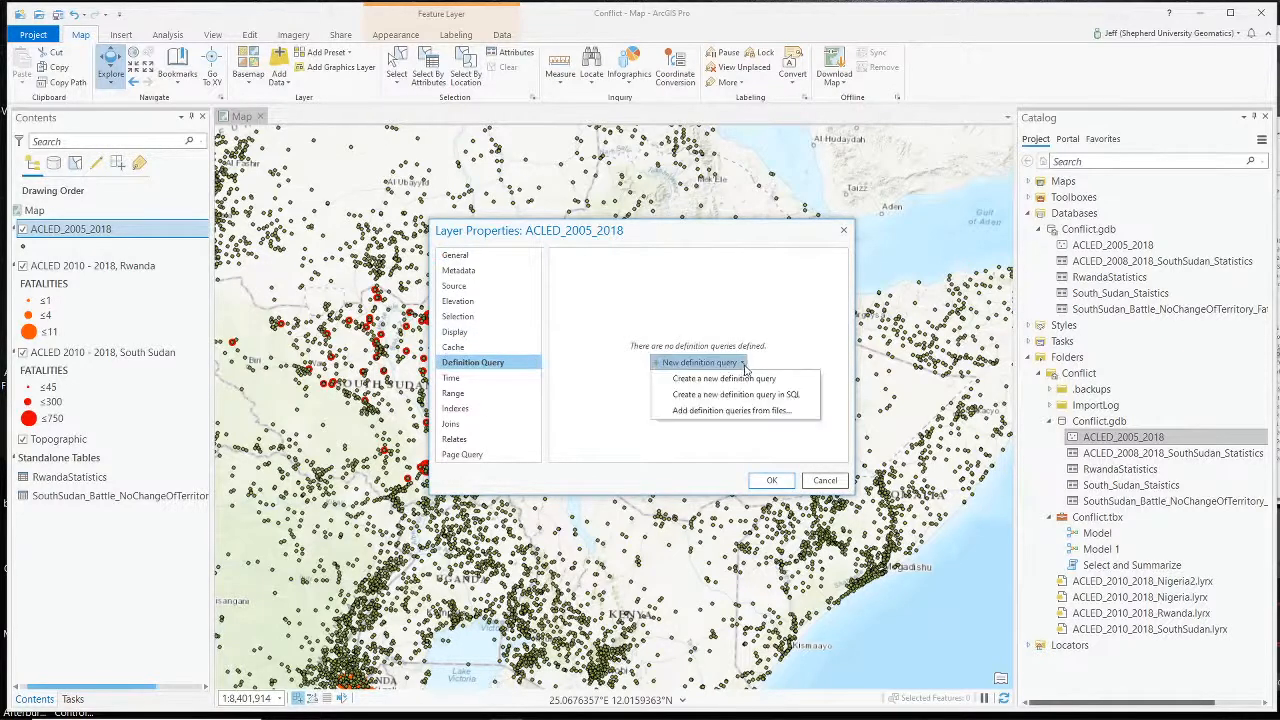
pyautogui.click(724, 378)
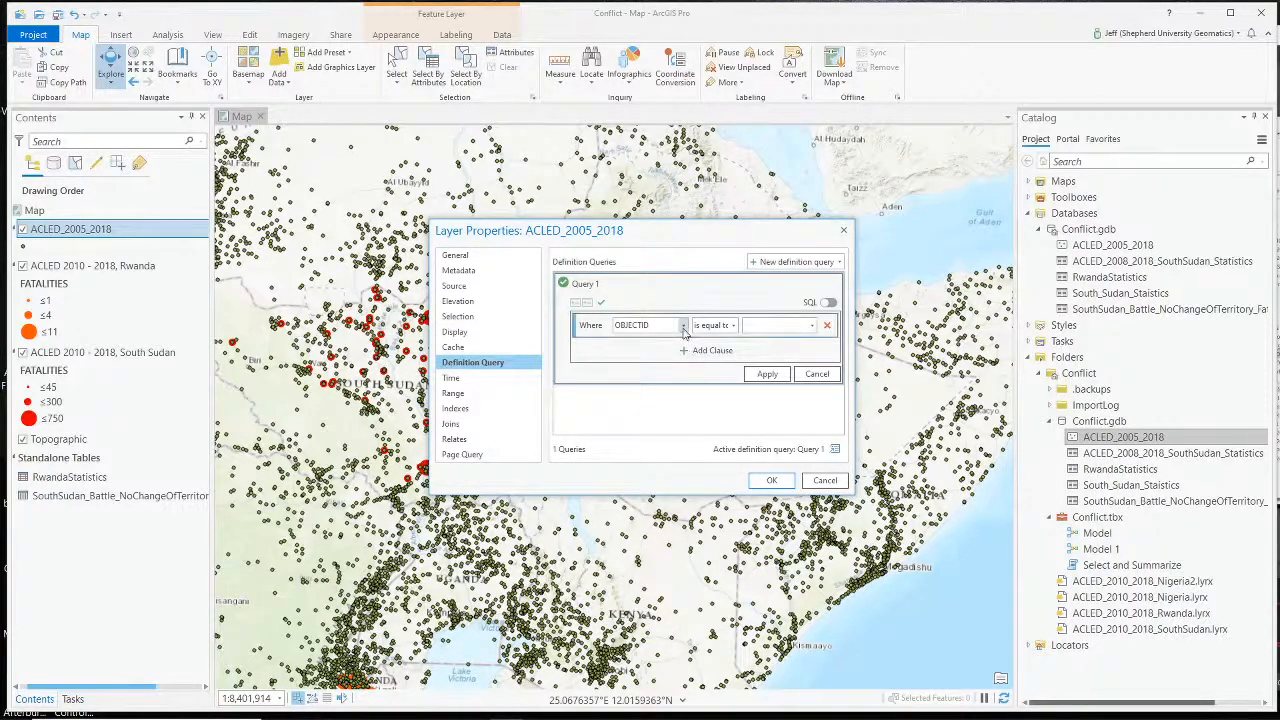
pyautogui.click(683, 325)
pyautogui.scroll(-4, 645, 535)
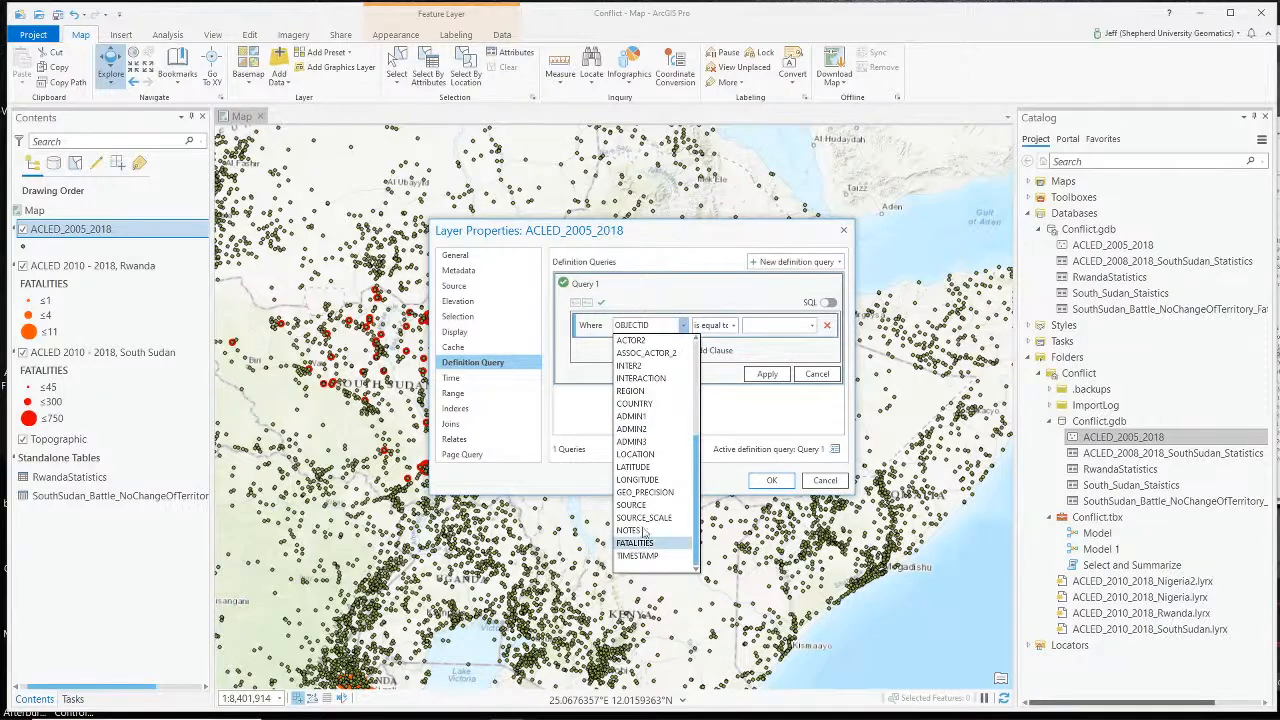
pyautogui.click(634, 403)
pyautogui.click(812, 325)
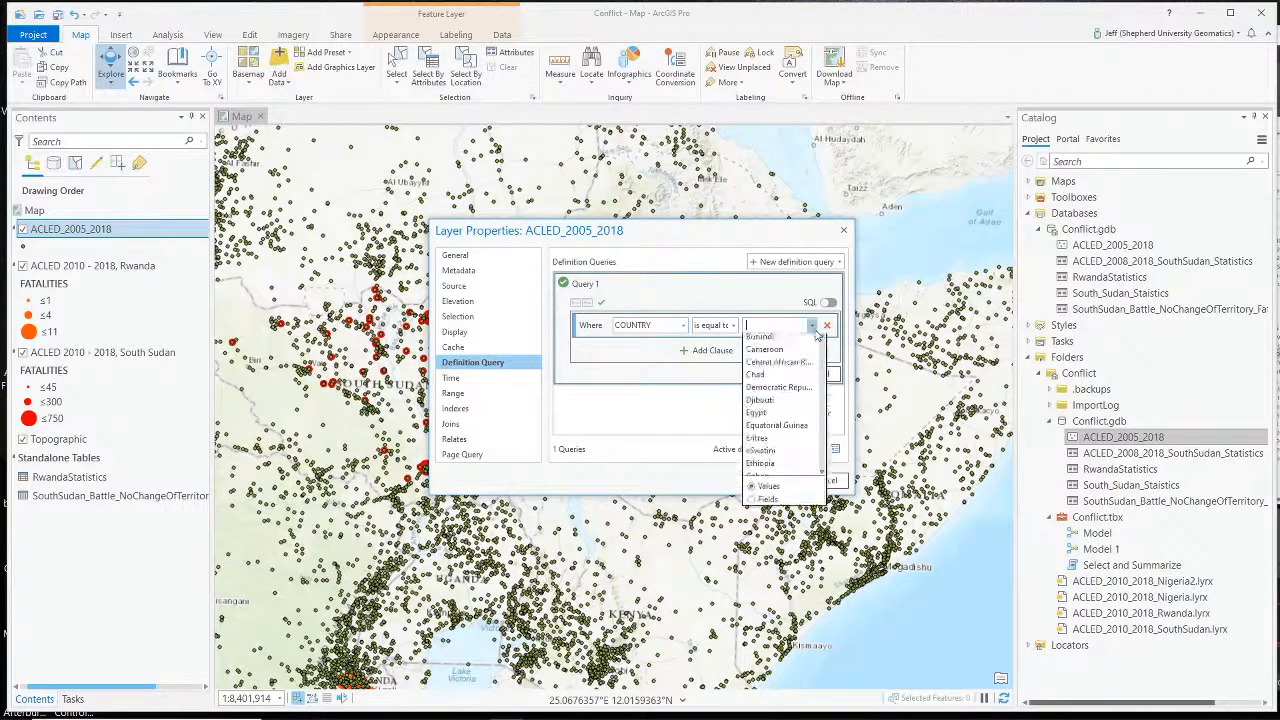
pyautogui.scroll(-3, 778, 445)
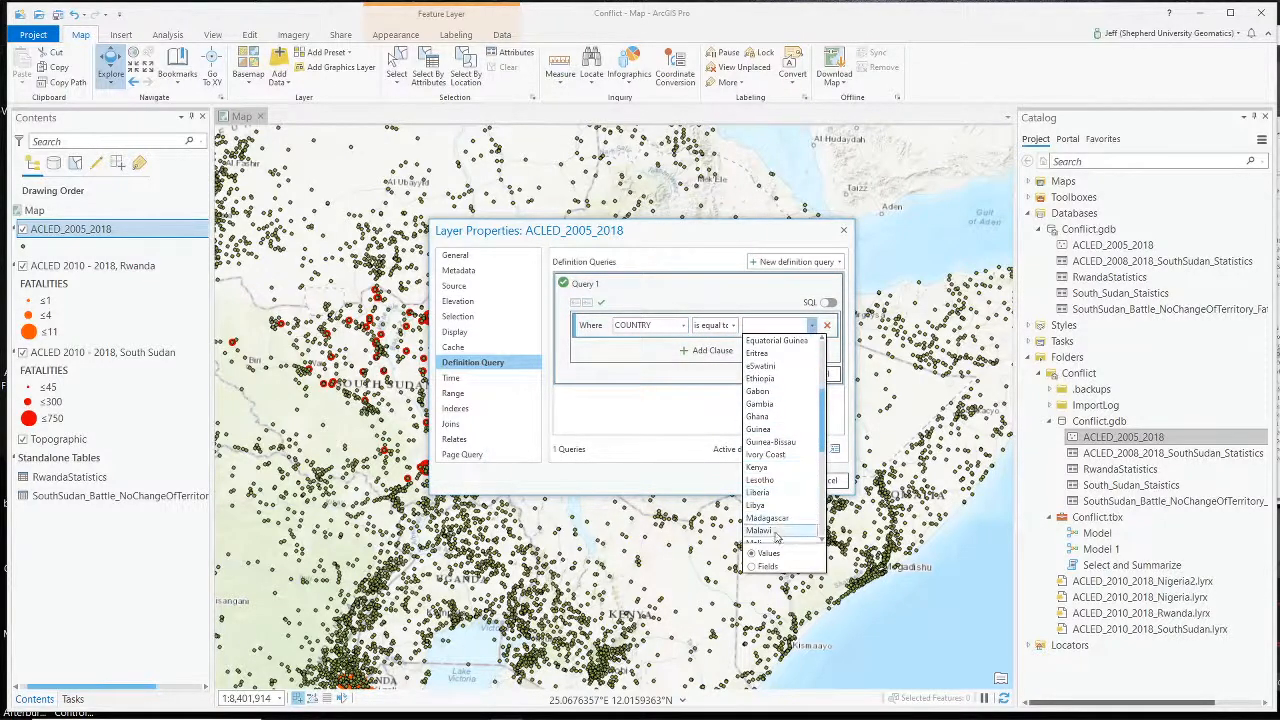
pyautogui.scroll(-3, 778, 517)
pyautogui.click(772, 512)
# - Add the clause And YEAR is greater than or equal to 2010 to the definition query and accept the layer properties
pyautogui.click(708, 350)
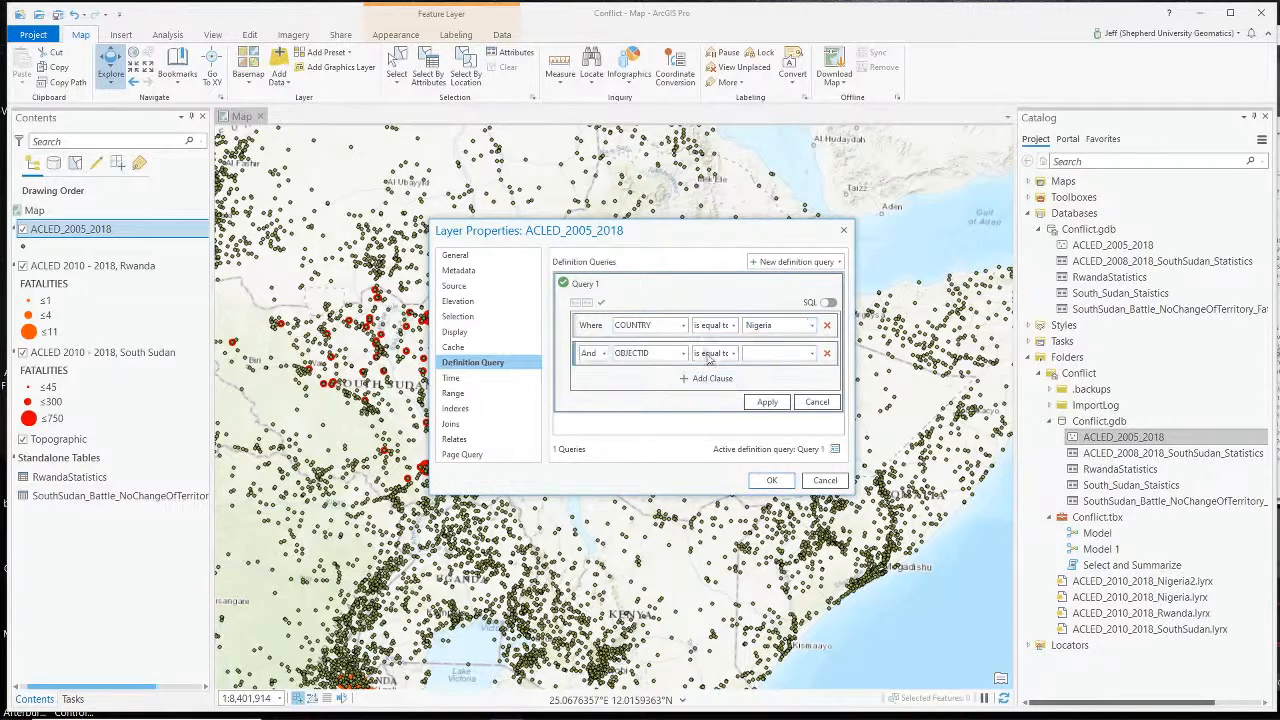
pyautogui.click(684, 353)
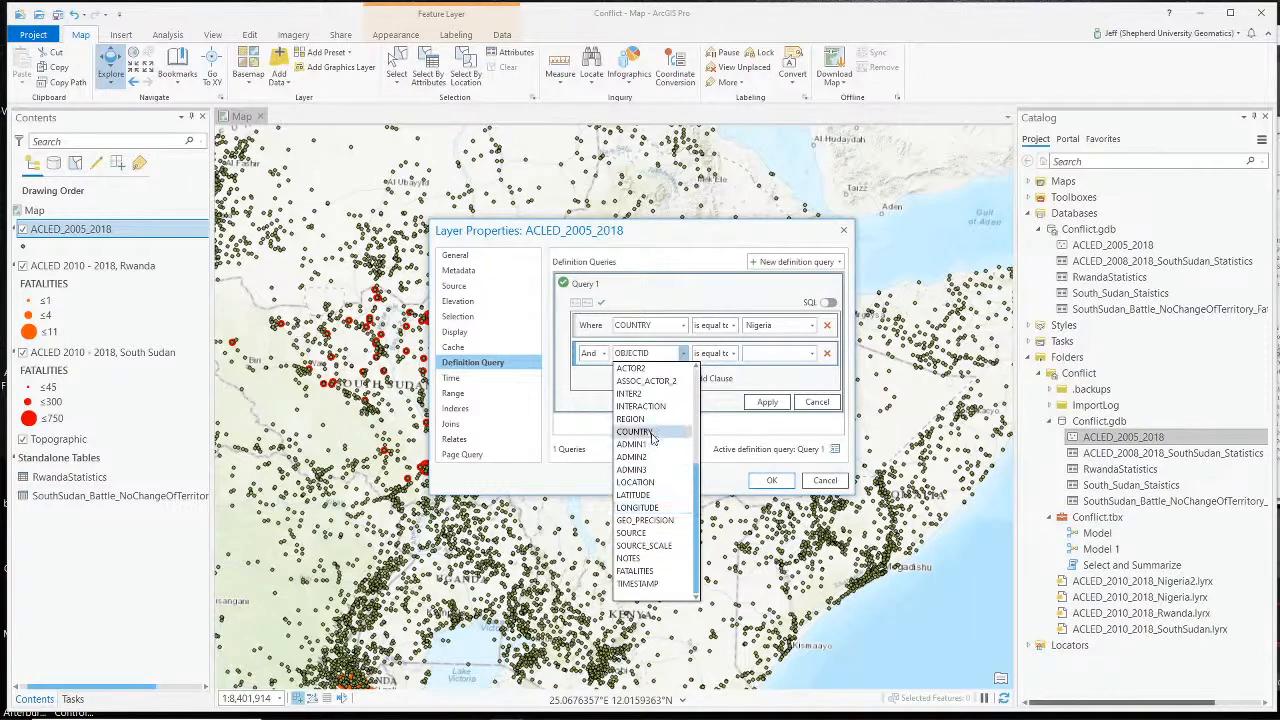
pyautogui.scroll(5, 659, 480)
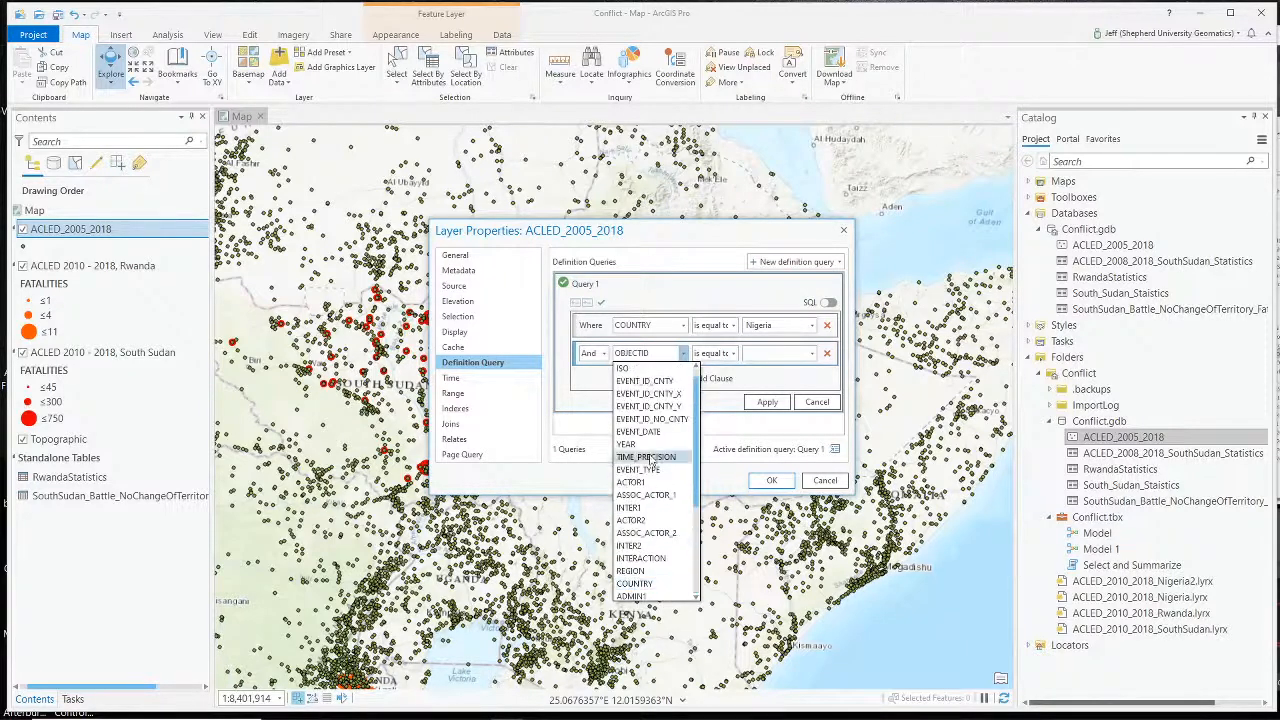
pyautogui.click(645, 420)
pyautogui.click(737, 353)
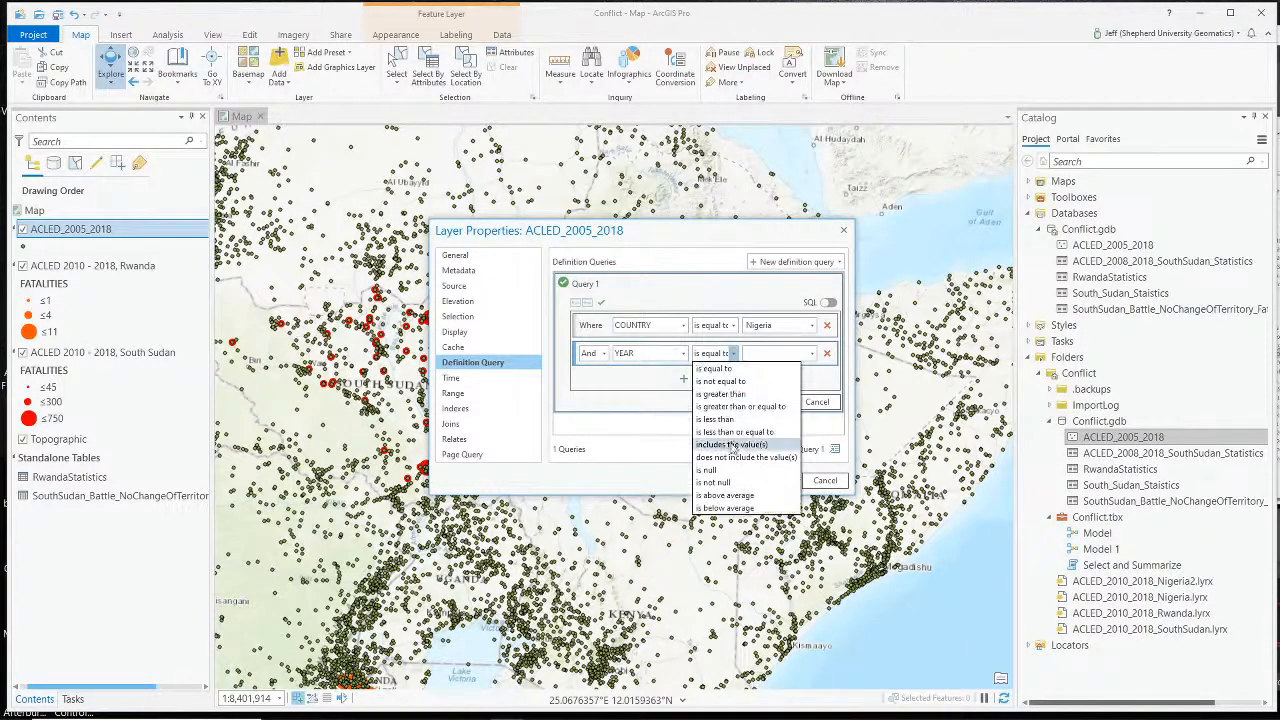
pyautogui.click(748, 406)
pyautogui.click(811, 354)
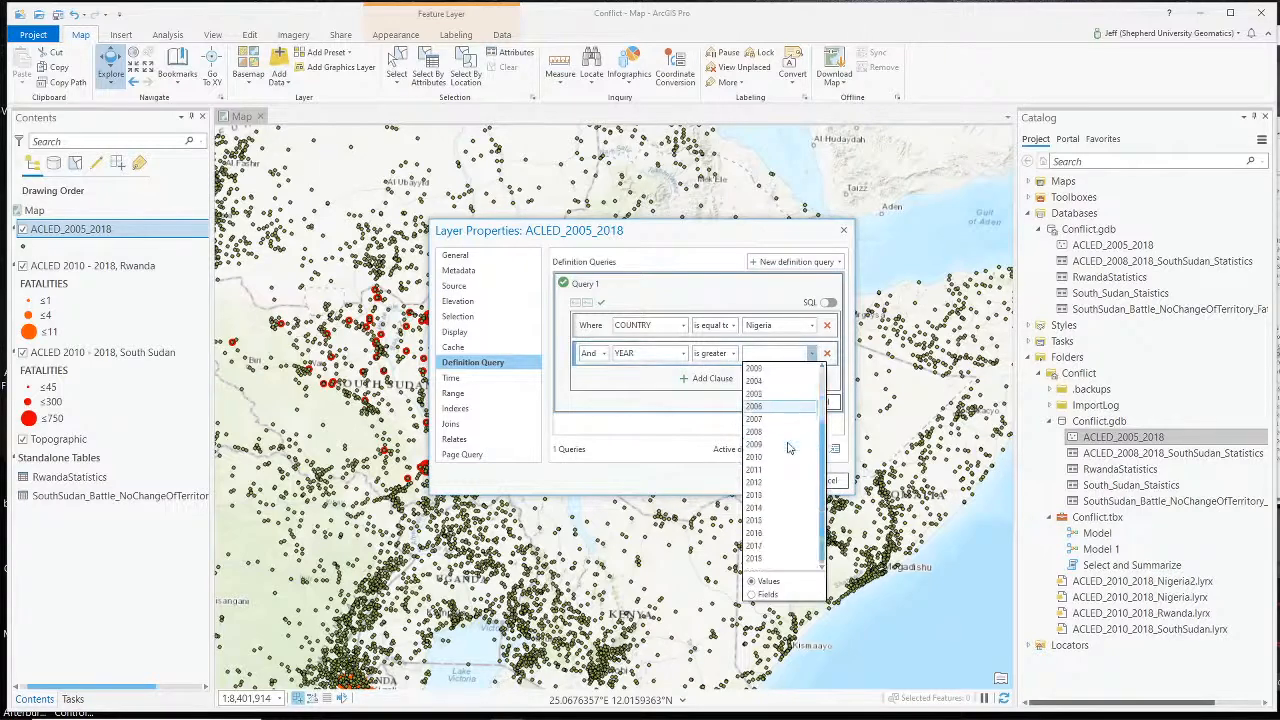
pyautogui.click(806, 476)
pyautogui.click(771, 480)
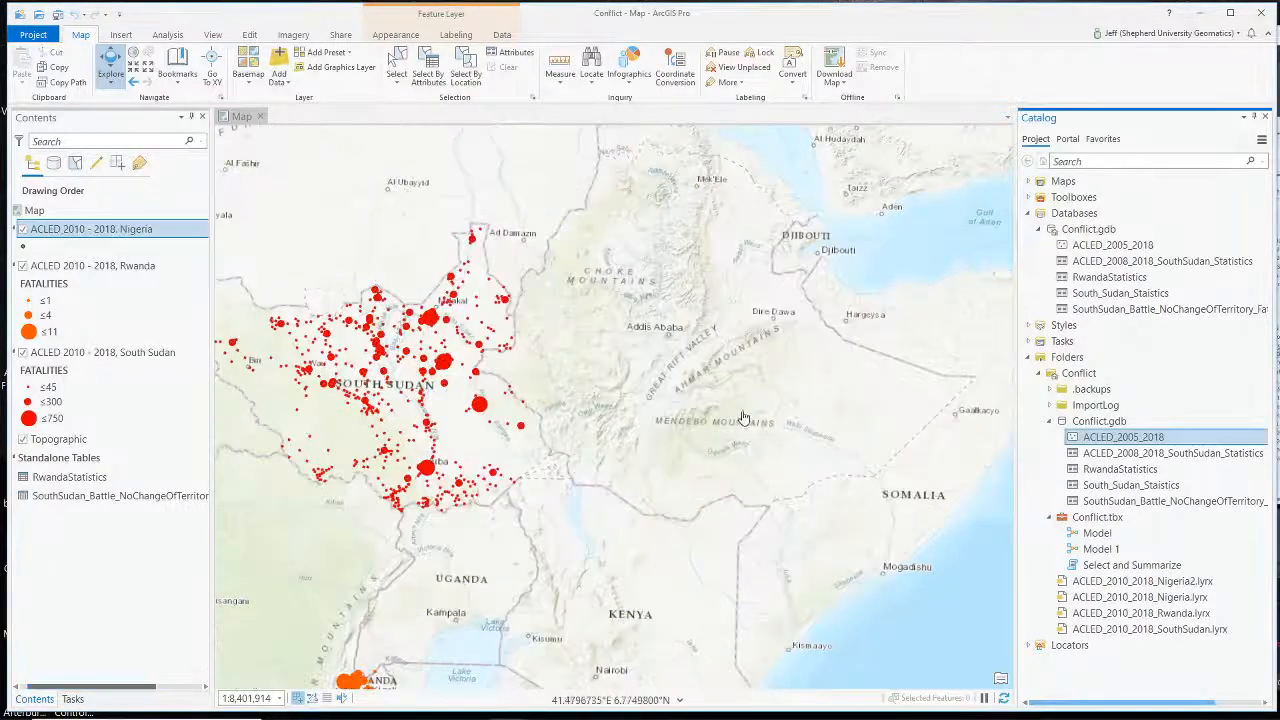
# - Zoom to the Nigeria layer and check its definition query in the layer properties without changing anything
pyautogui.rightClick(68, 233)
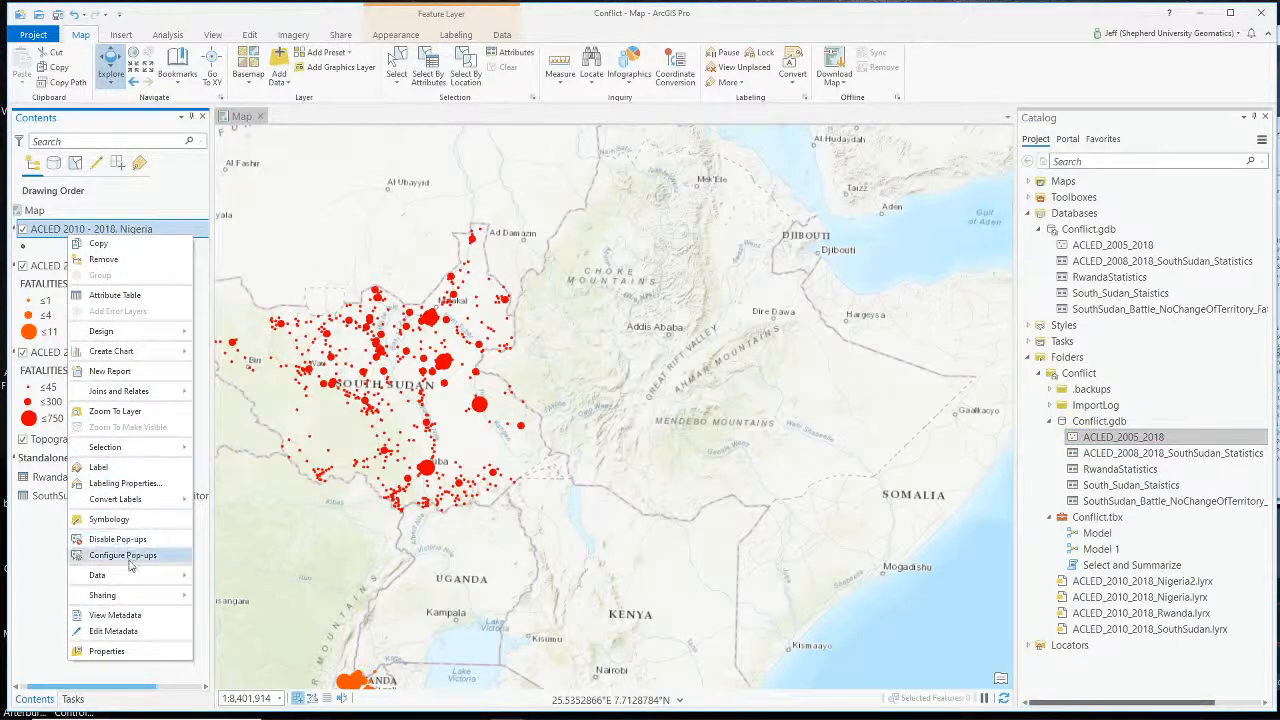
pyautogui.click(120, 411)
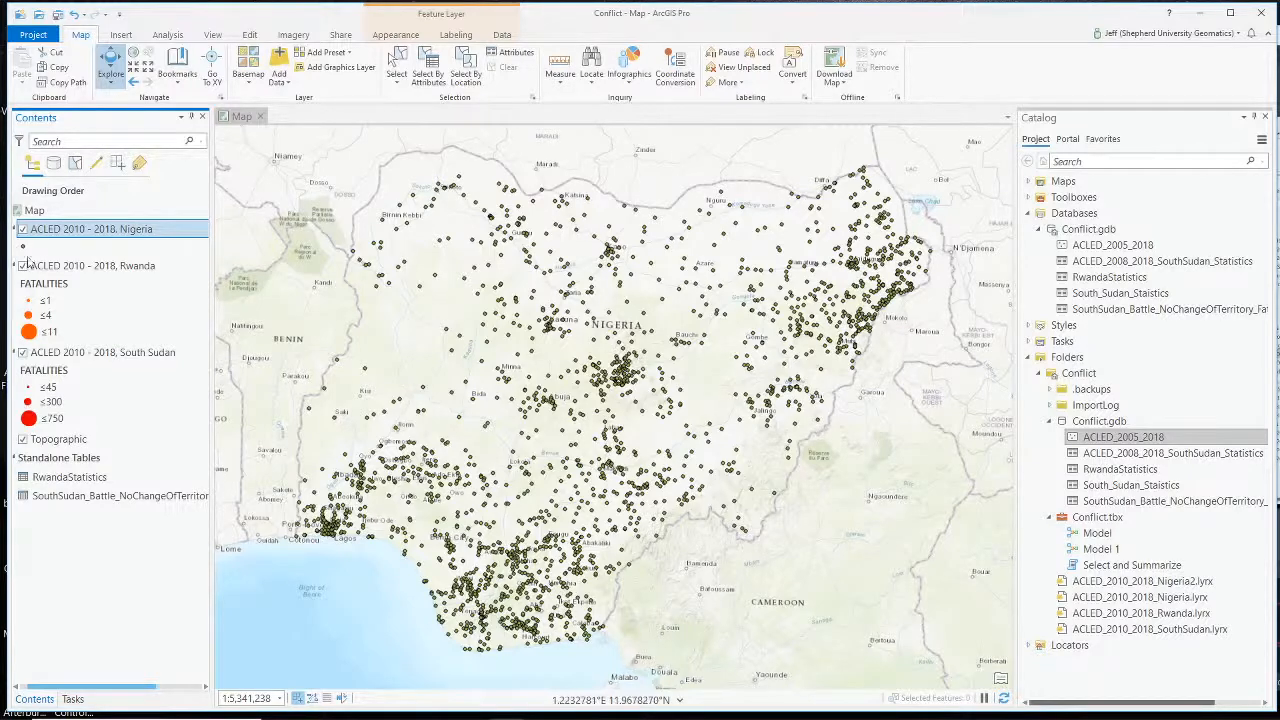
pyautogui.rightClick(52, 233)
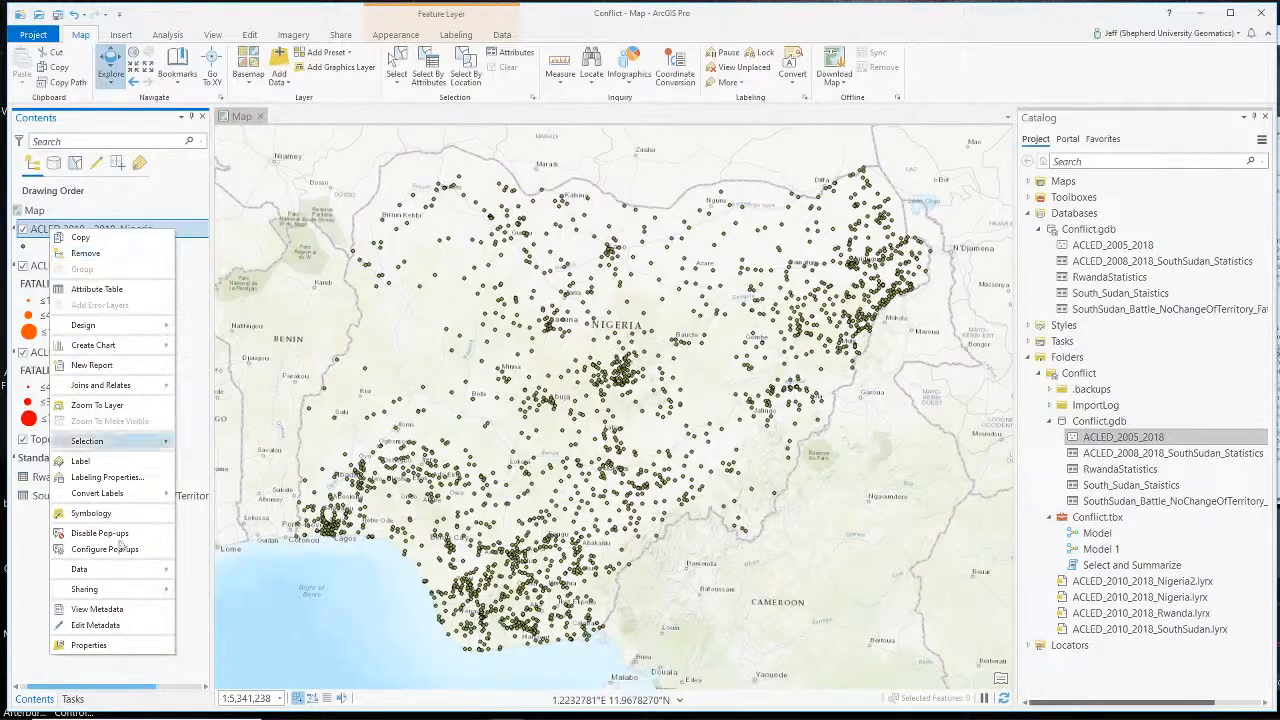
pyautogui.click(128, 652)
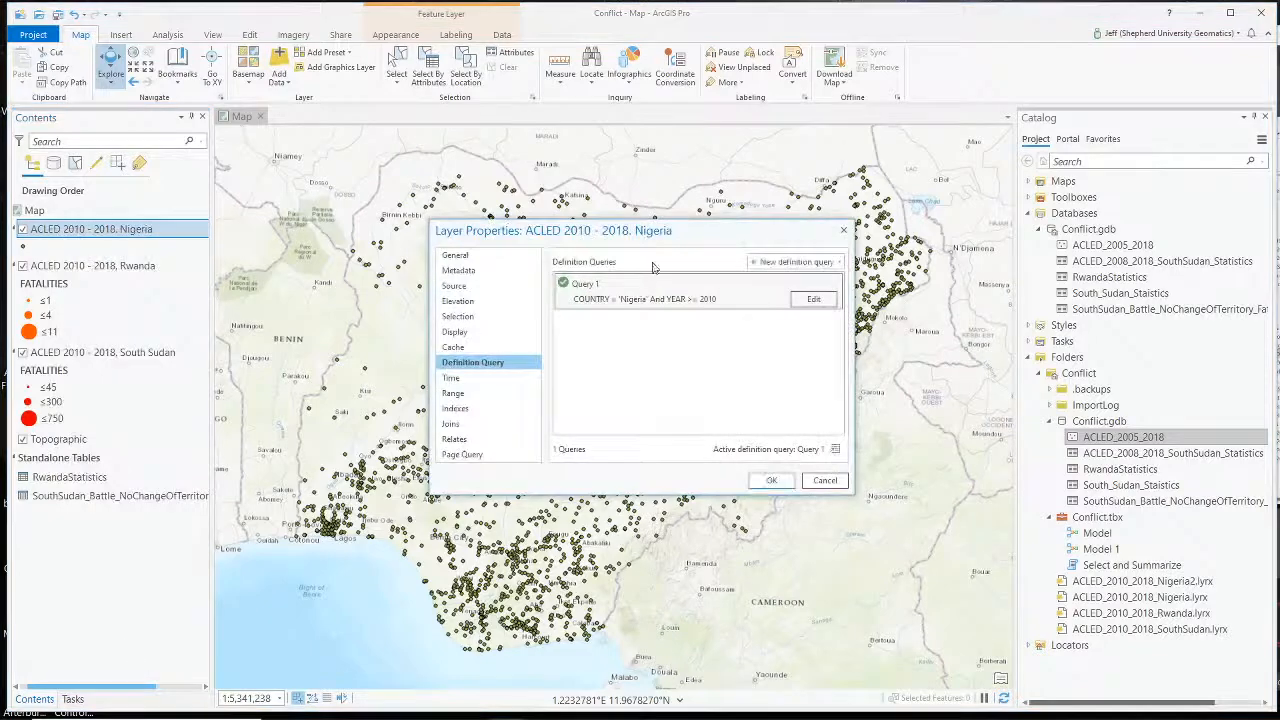
pyautogui.click(822, 481)
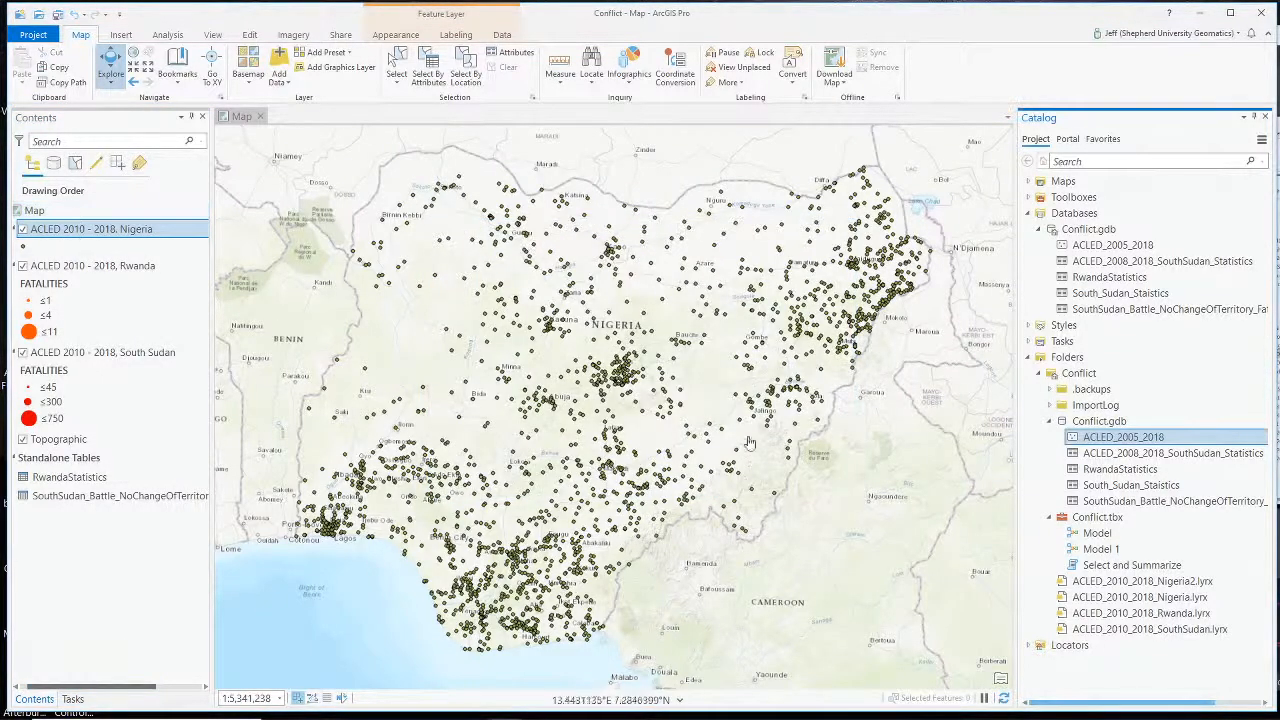
# - Set the primary symbology of the Nigeria layer to Graduated Symbols
pyautogui.rightClick(96, 230)
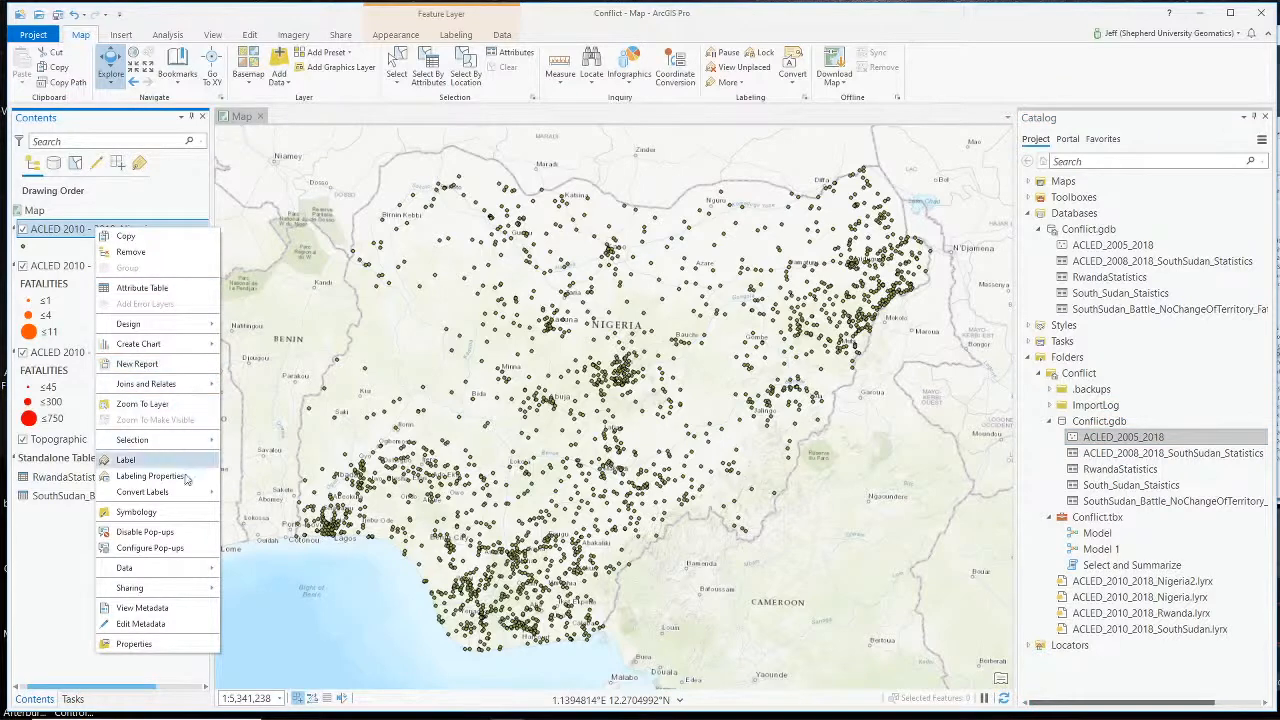
pyautogui.click(136, 511)
pyautogui.click(1066, 188)
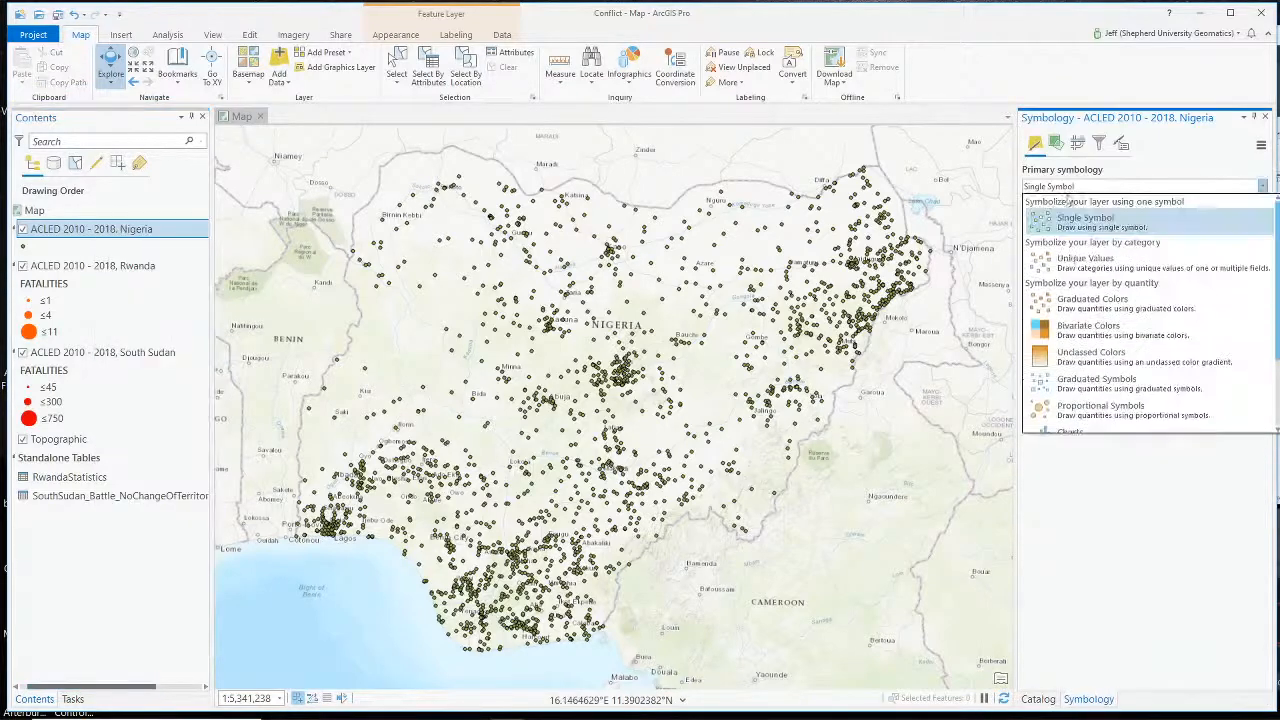
pyautogui.click(1113, 398)
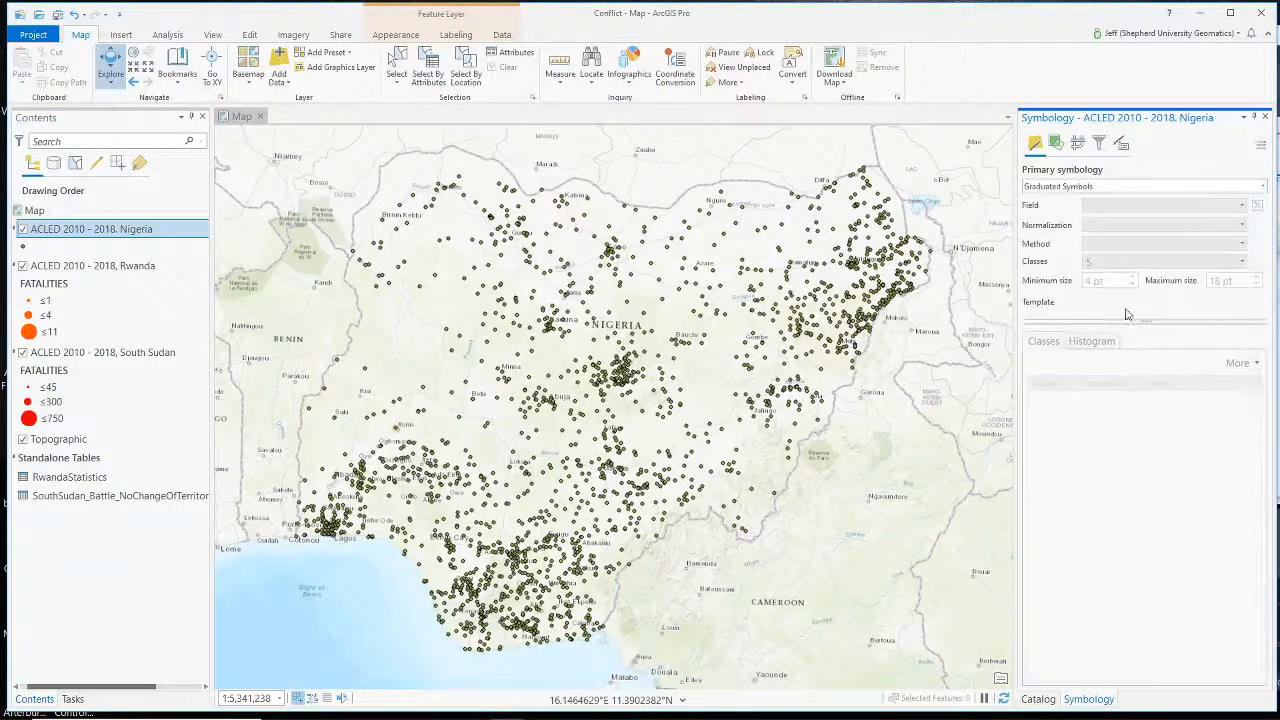
# - Base the Nigeria layer's graduated symbols on the FATALITIES field and set the number of classes to 3
pyautogui.click(1243, 205)
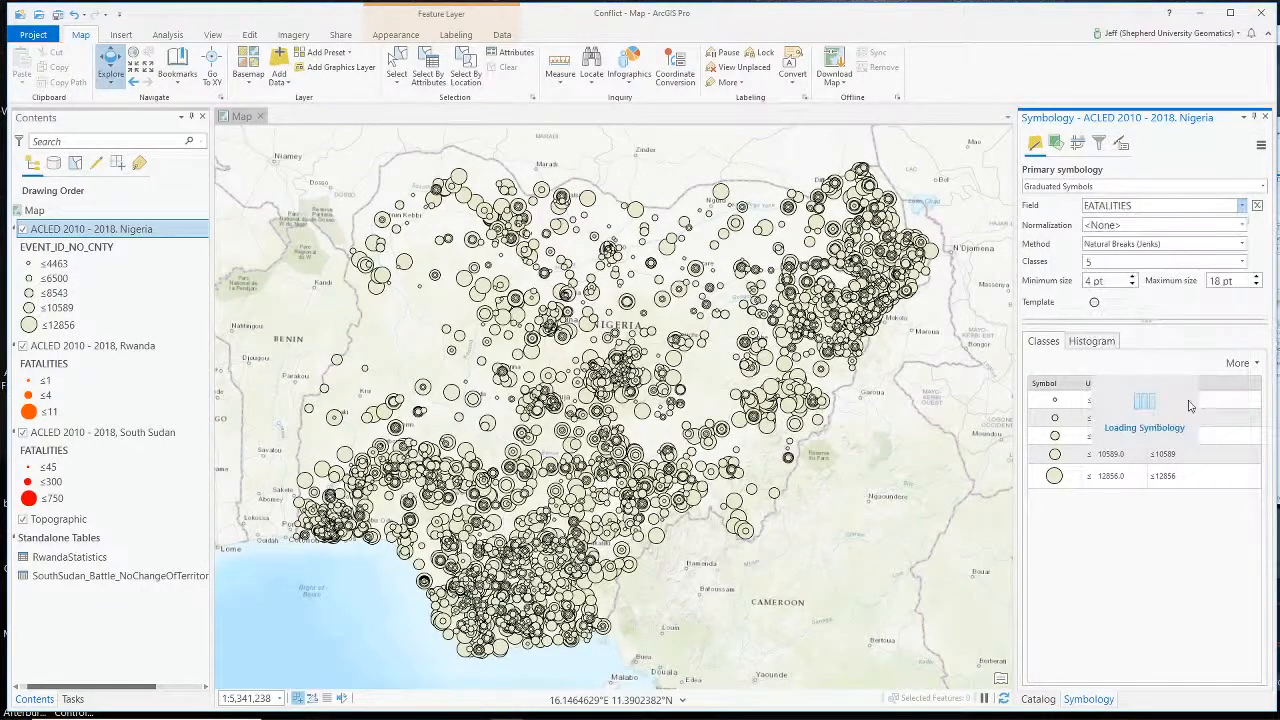
pyautogui.click(1110, 413)
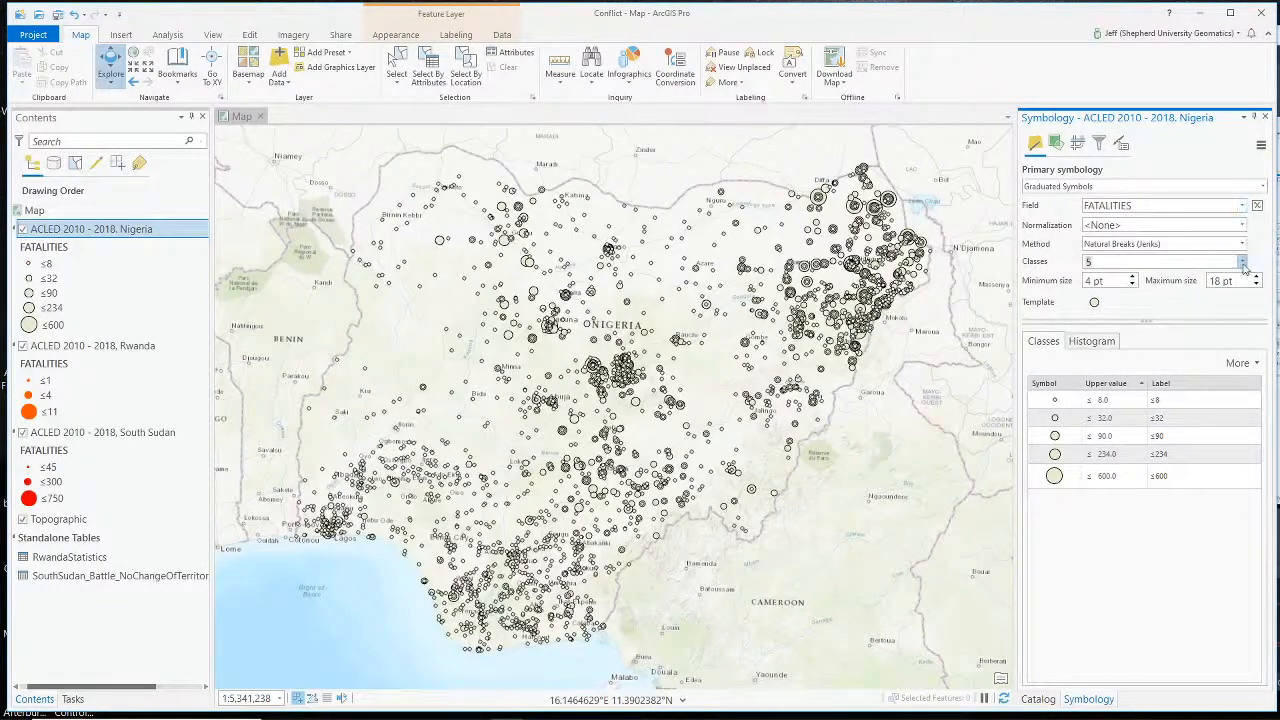
pyautogui.click(1218, 265)
pyautogui.click(1132, 302)
# - Open the template symbol of the graduated symbols and apply the Circle 3 style to it
pyautogui.click(1094, 302)
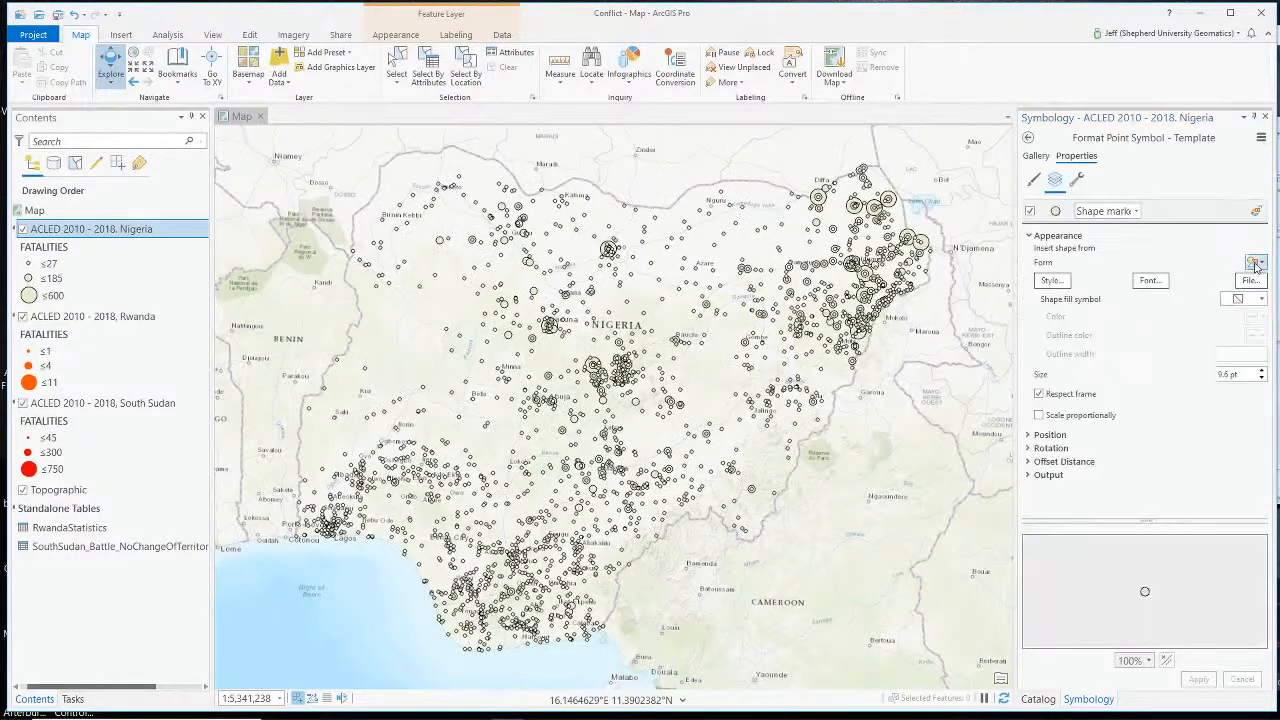
pyautogui.click(1058, 214)
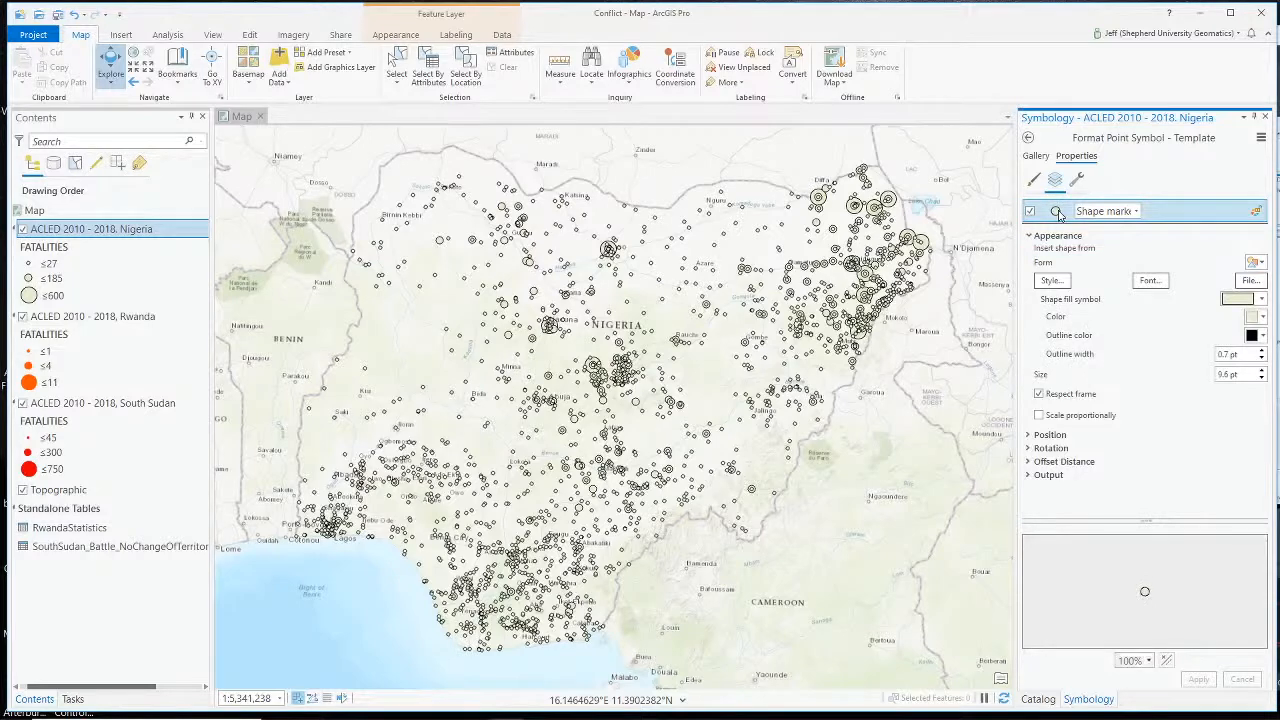
pyautogui.click(1036, 155)
pyautogui.click(1193, 255)
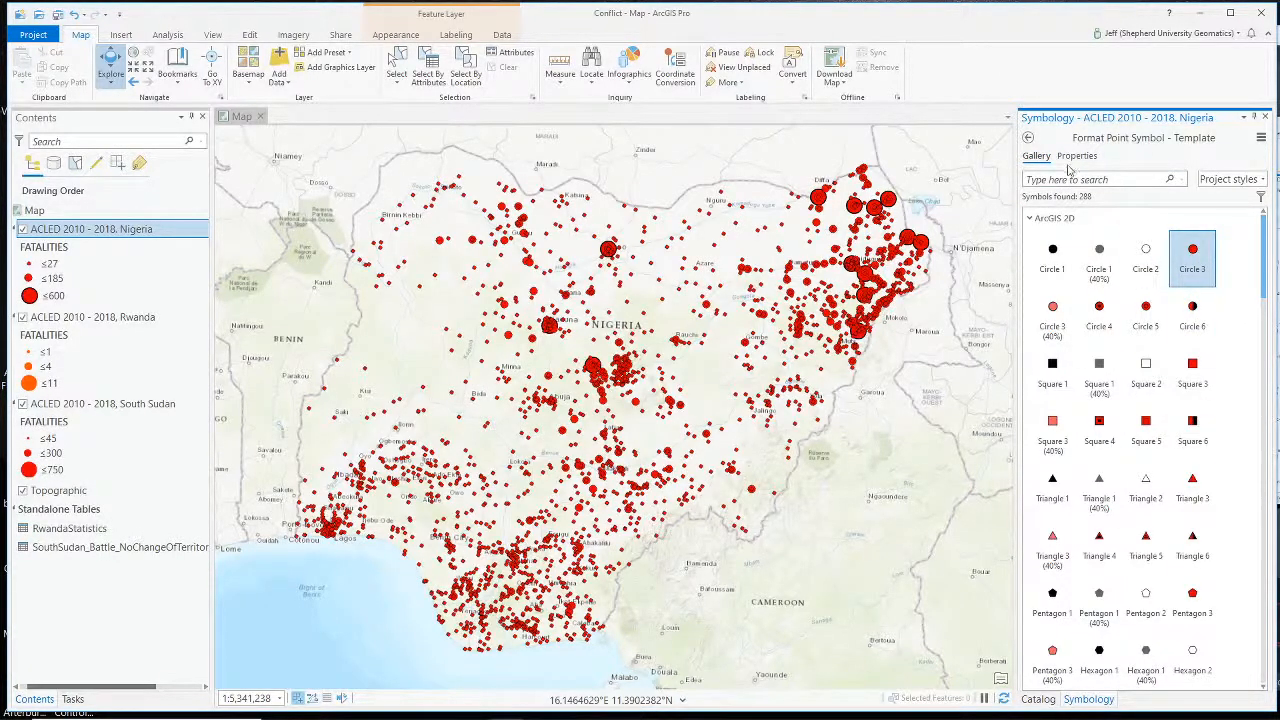
# - Give the template symbol a bright pink fill and no outline colour, and apply the changes
pyautogui.click(1078, 158)
pyautogui.click(1262, 300)
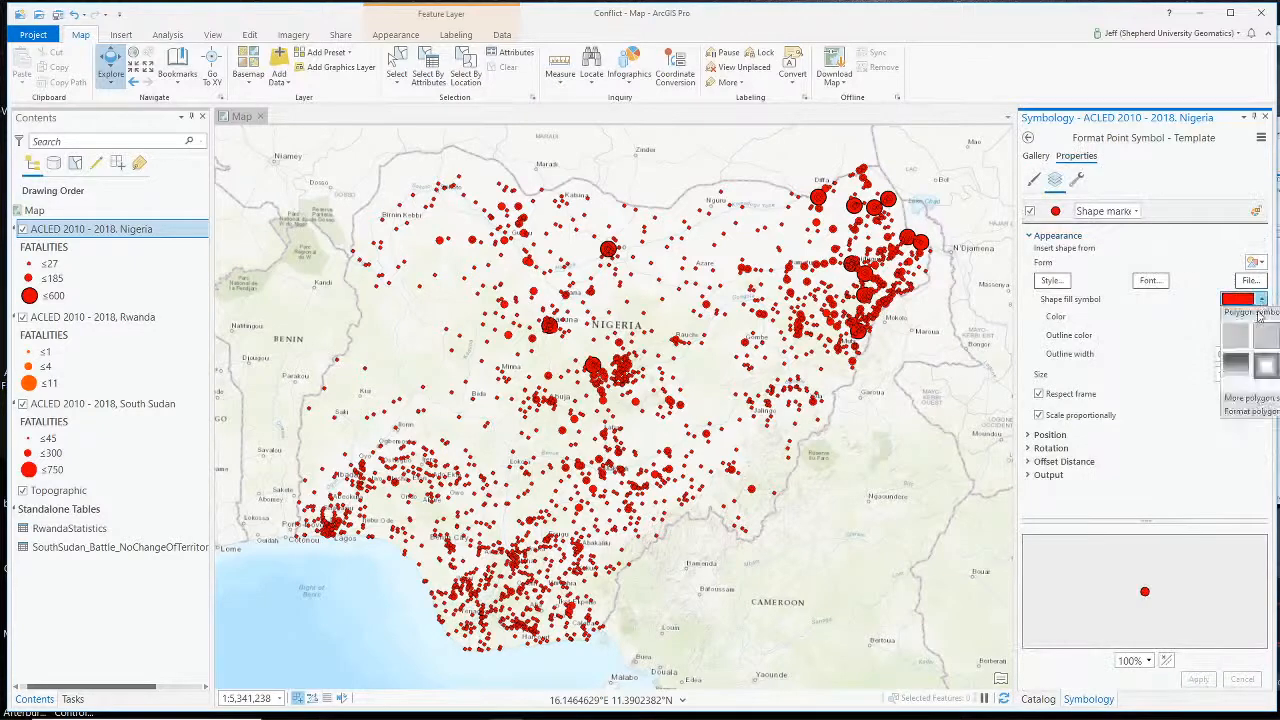
pyautogui.click(1258, 301)
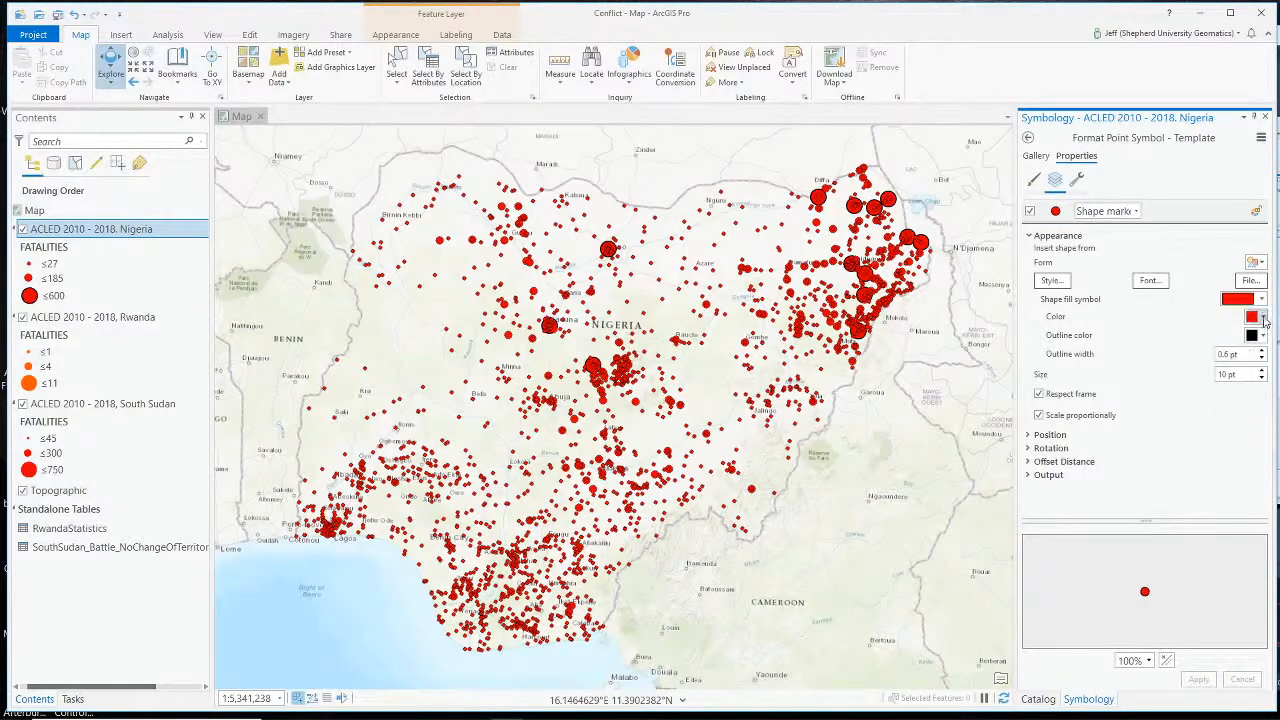
pyautogui.click(1263, 318)
pyautogui.click(1272, 395)
pyautogui.click(1263, 336)
pyautogui.click(1270, 355)
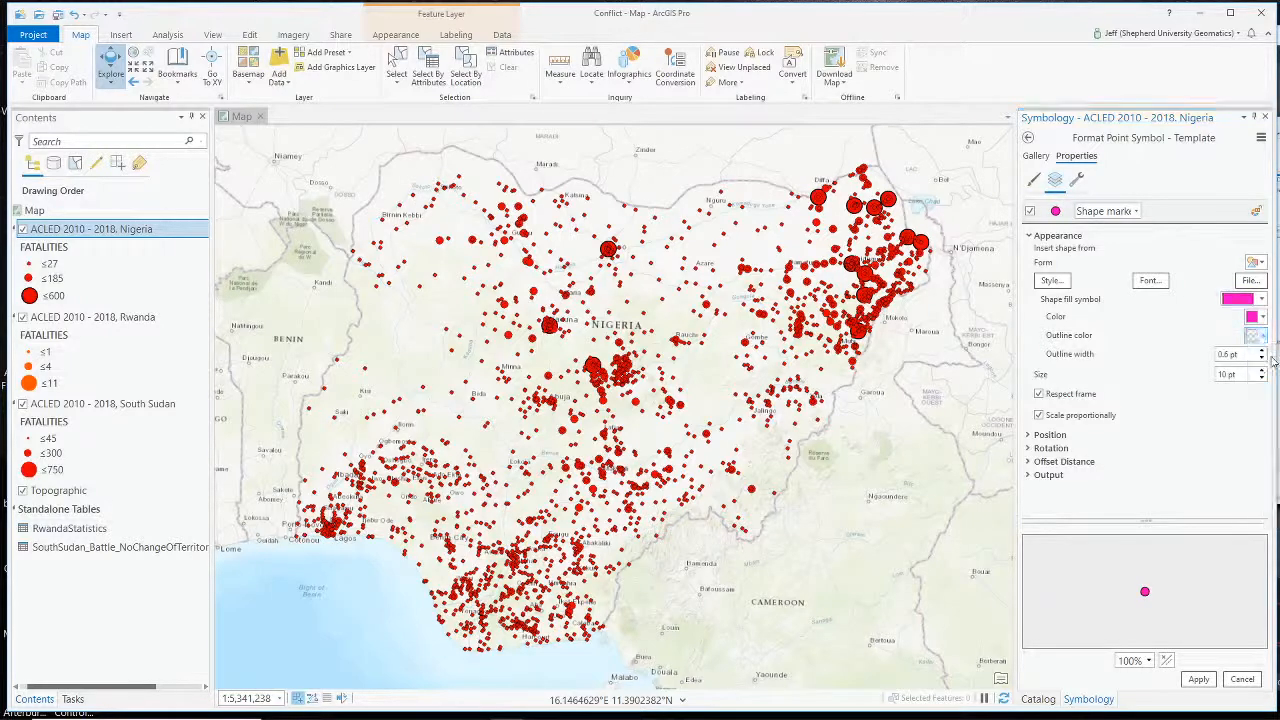
pyautogui.click(1198, 679)
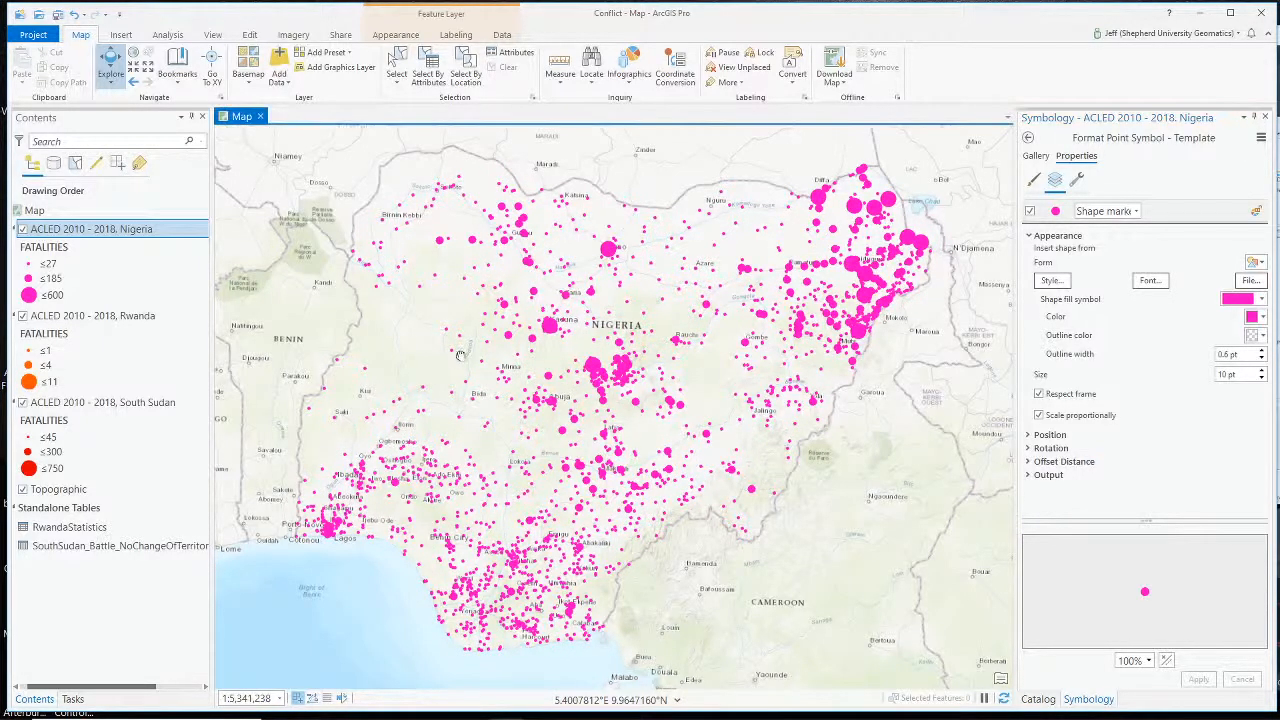
# - Examine the pink Nigeria symbols at different map scales and close the symbology settings
pyautogui.moveTo(447, 352); pyautogui.dragTo(517, 368)
pyautogui.scroll(-5, 800, 300)
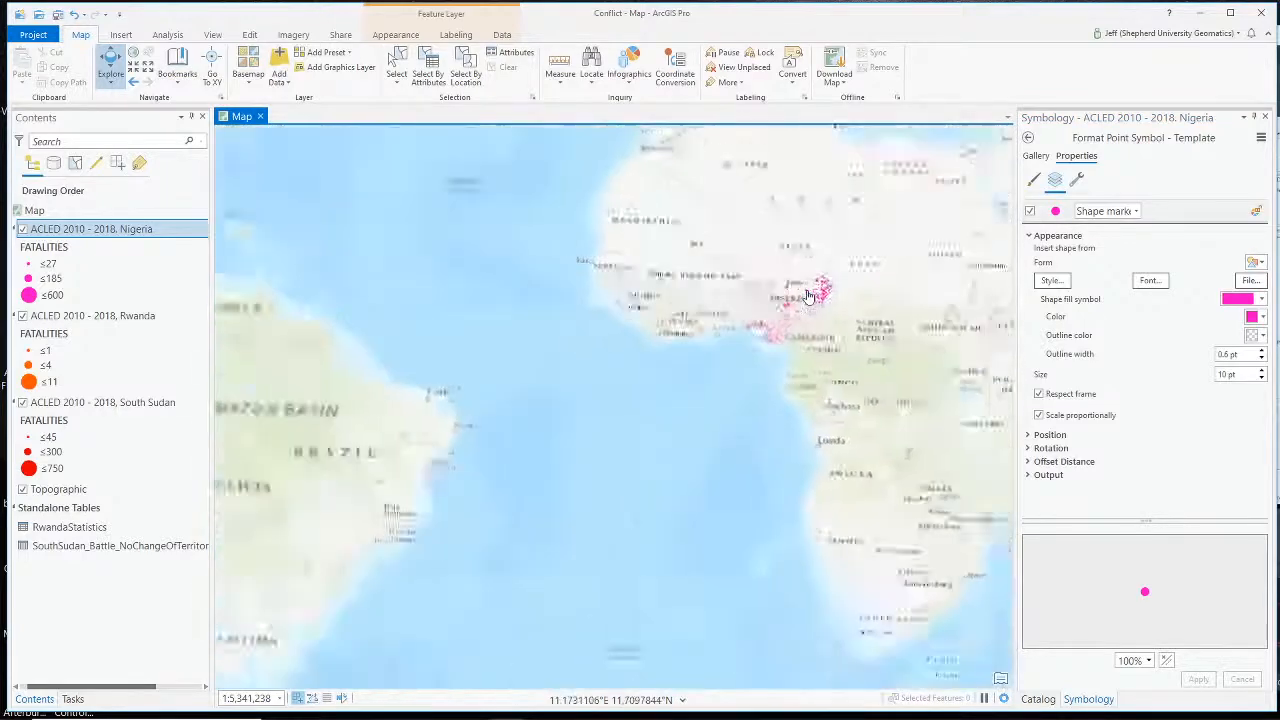
pyautogui.scroll(5, 815, 285)
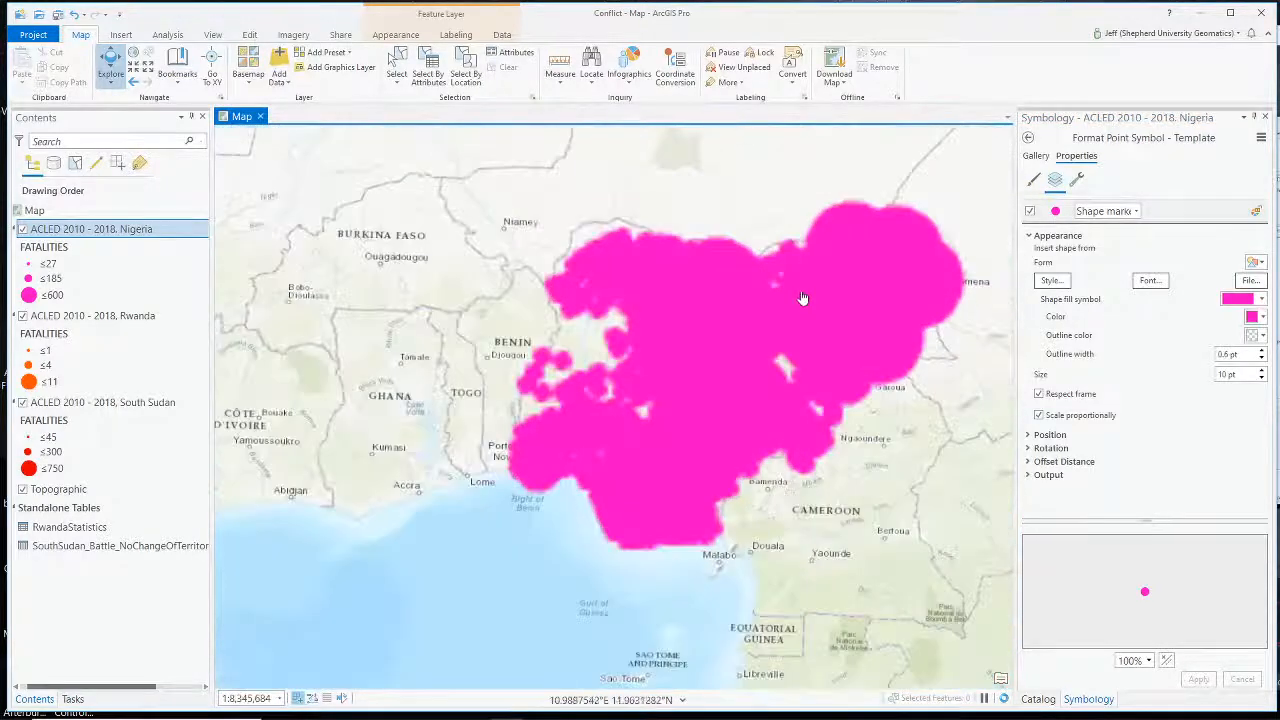
pyautogui.scroll(2, 693, 403)
pyautogui.scroll(-2, 766, 328)
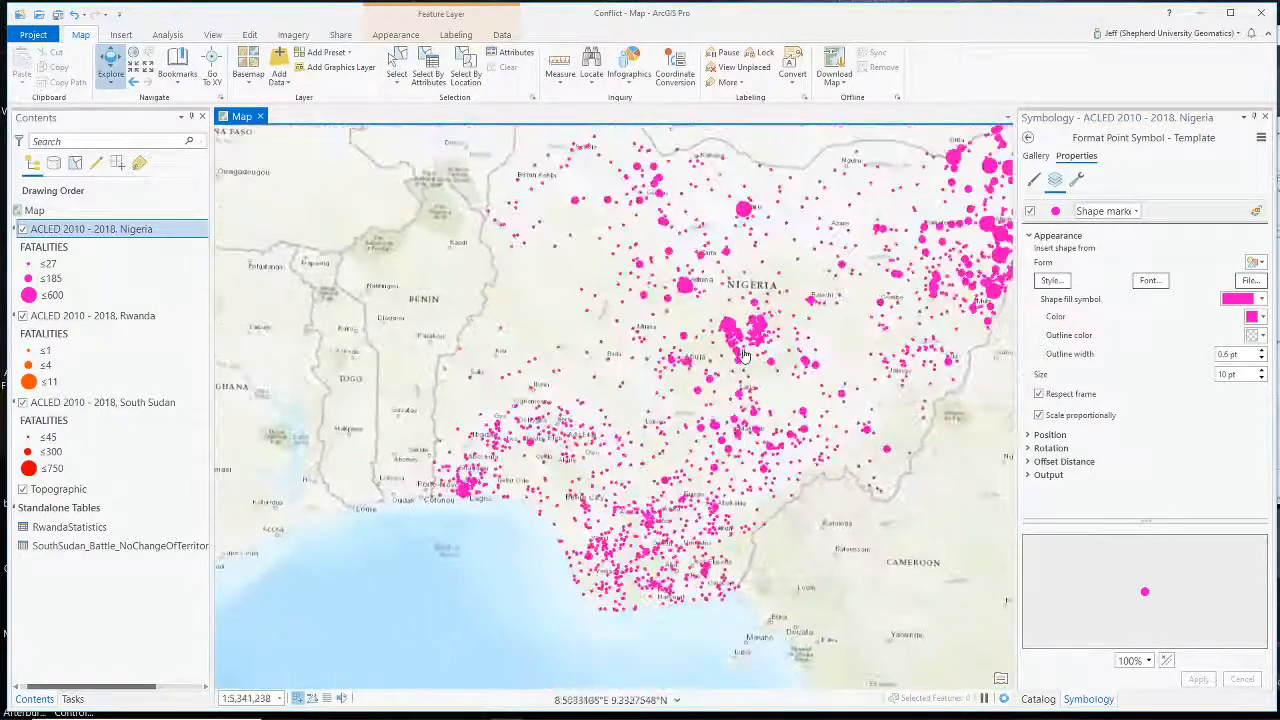
pyautogui.moveTo(766, 328); pyautogui.dragTo(704, 344)
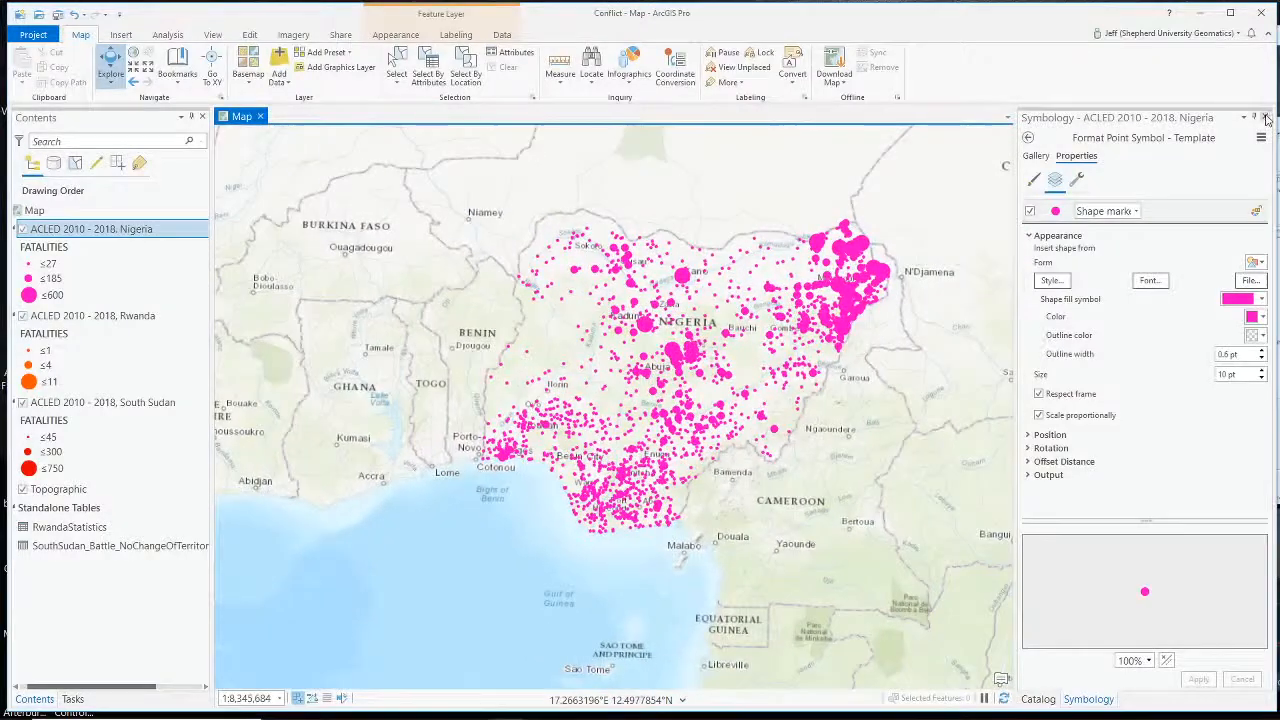
pyautogui.click(1264, 117)
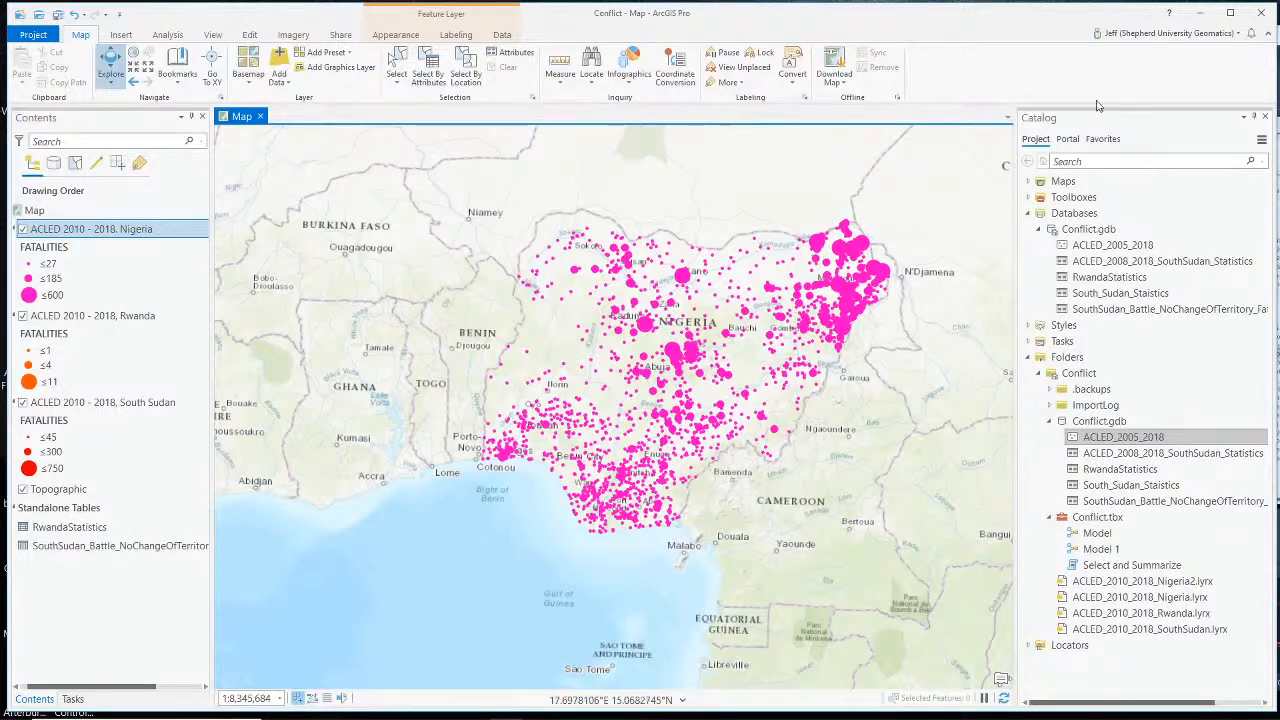
# - Look over the Nigeria layer's sharing options, and collapse Conflict.gdb and Conflict.tbx inside the Conflict folder
pyautogui.rightClick(99, 229)
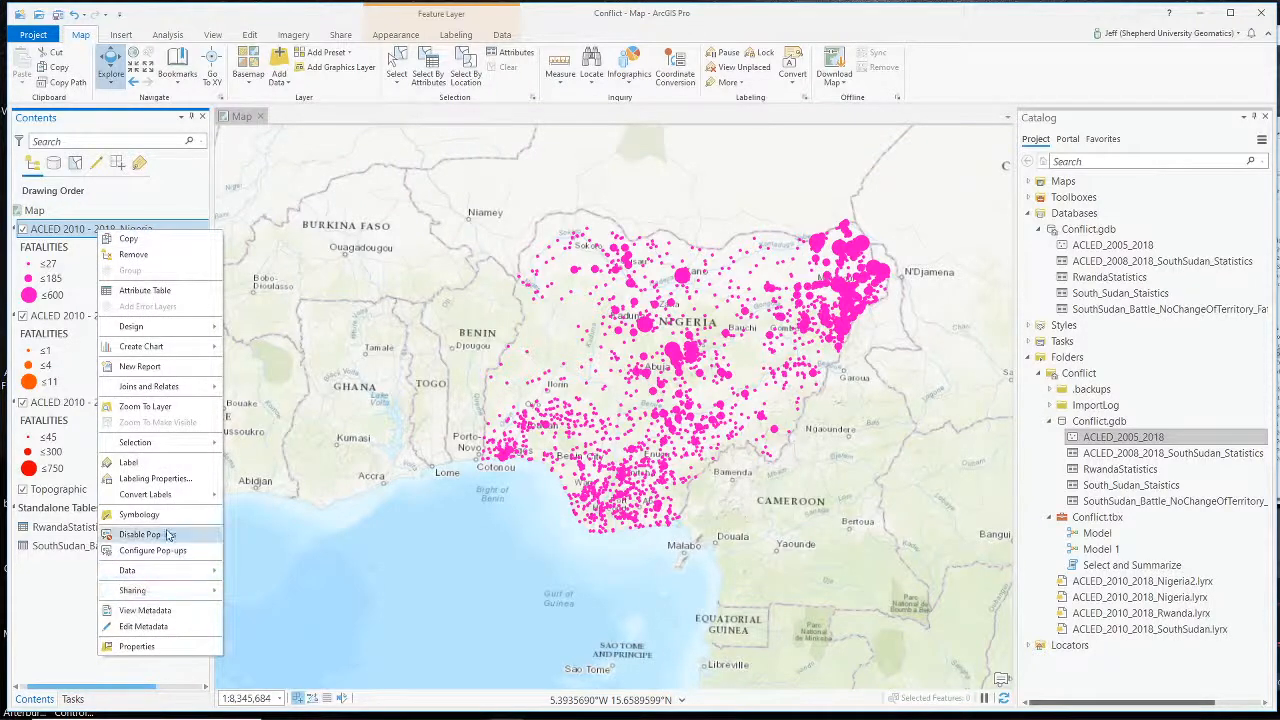
pyautogui.moveTo(170, 596)
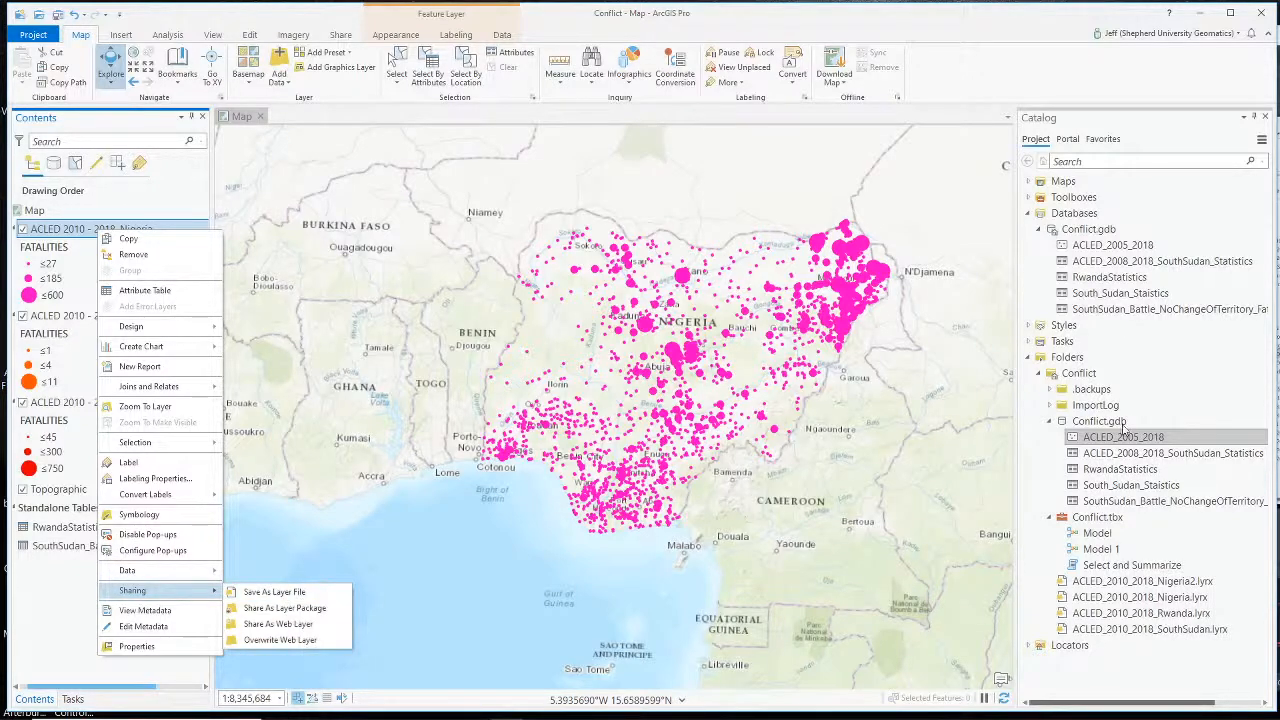
pyautogui.click(1048, 423)
pyautogui.click(1048, 439)
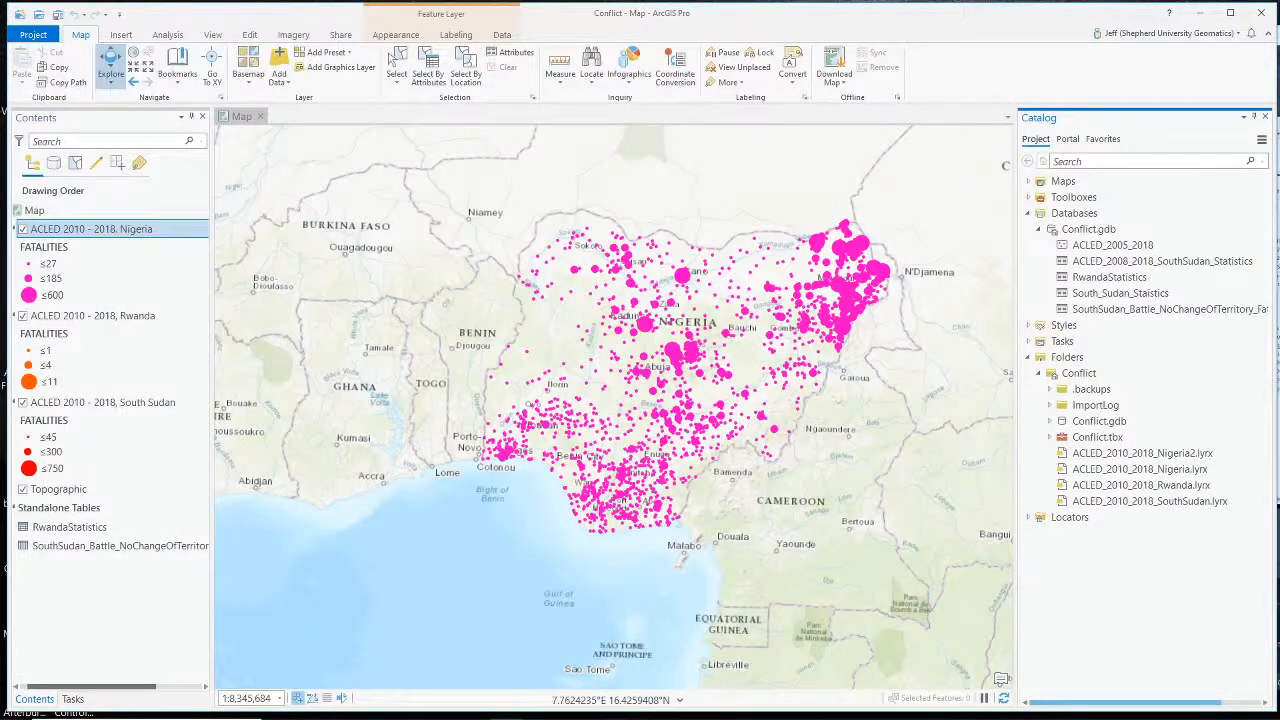
pyautogui.hotkey('alt', 'Tab')
pyautogui.scroll(3, 750, 628)
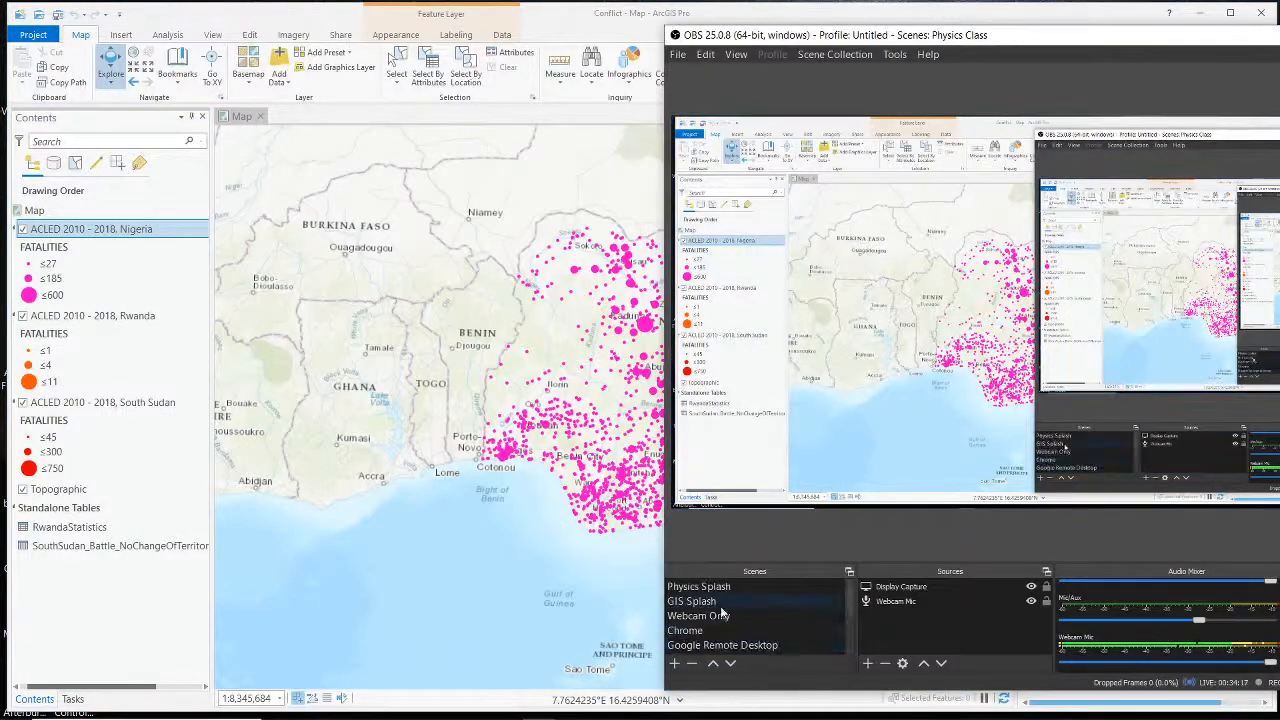
pyautogui.click(725, 614)
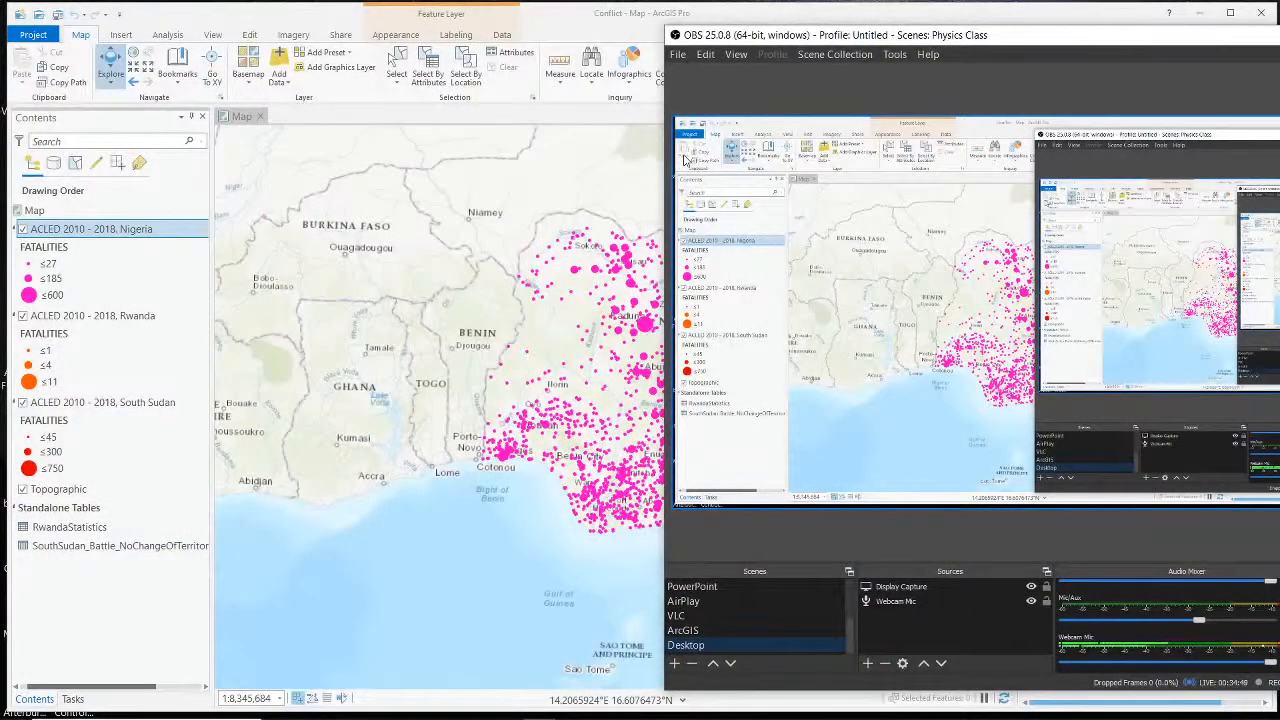
pyautogui.click(570, 20)
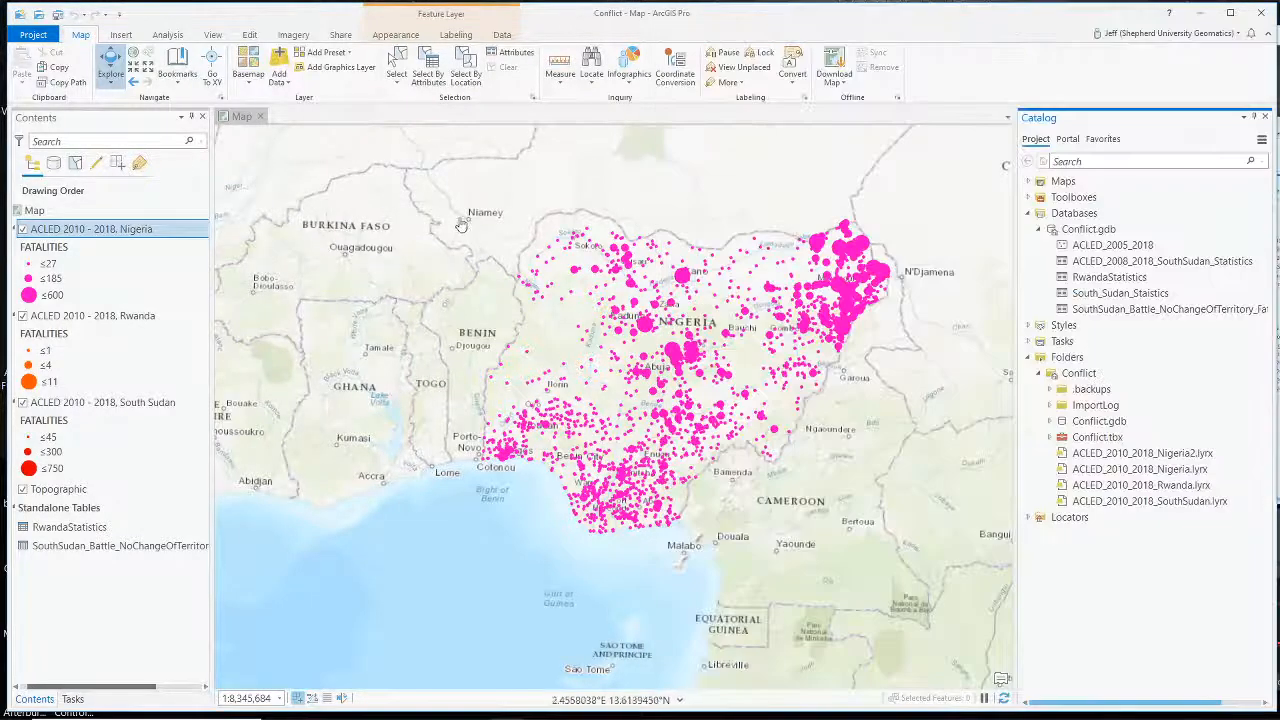
# - Search the geoprocessing tools for "save" and open the Save To Layer File tool
pyautogui.click(166, 38)
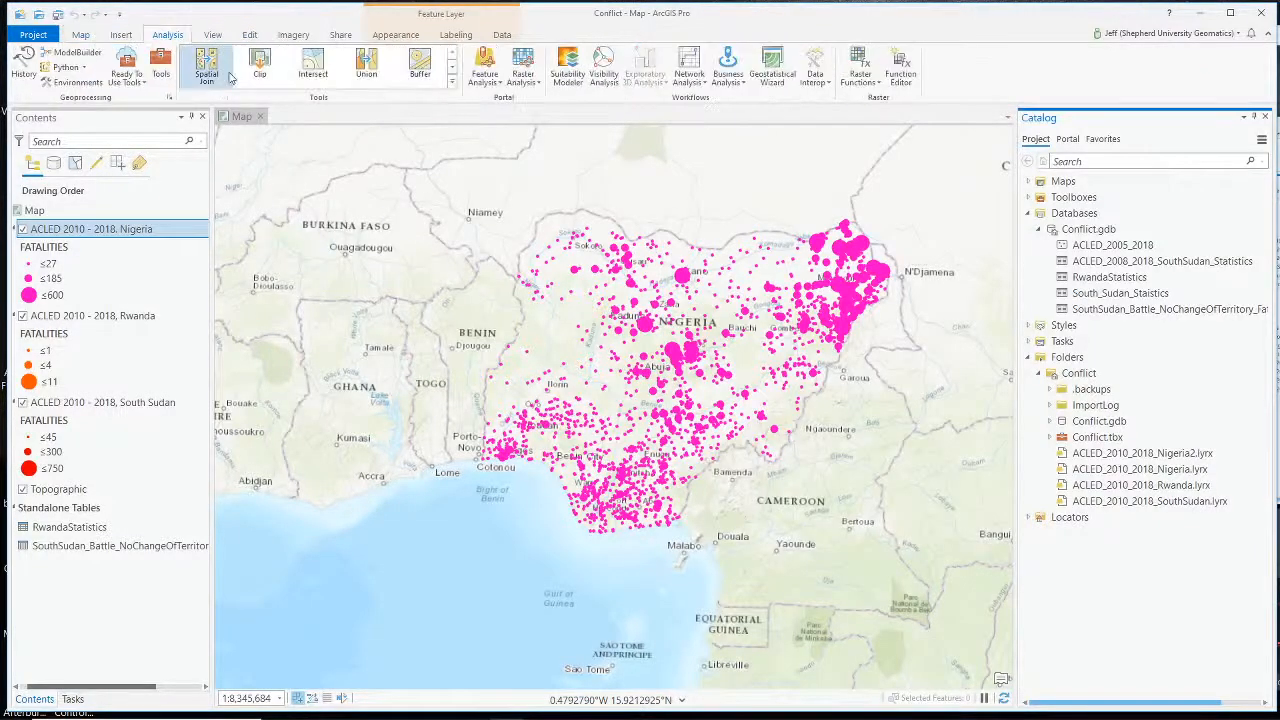
pyautogui.click(160, 68)
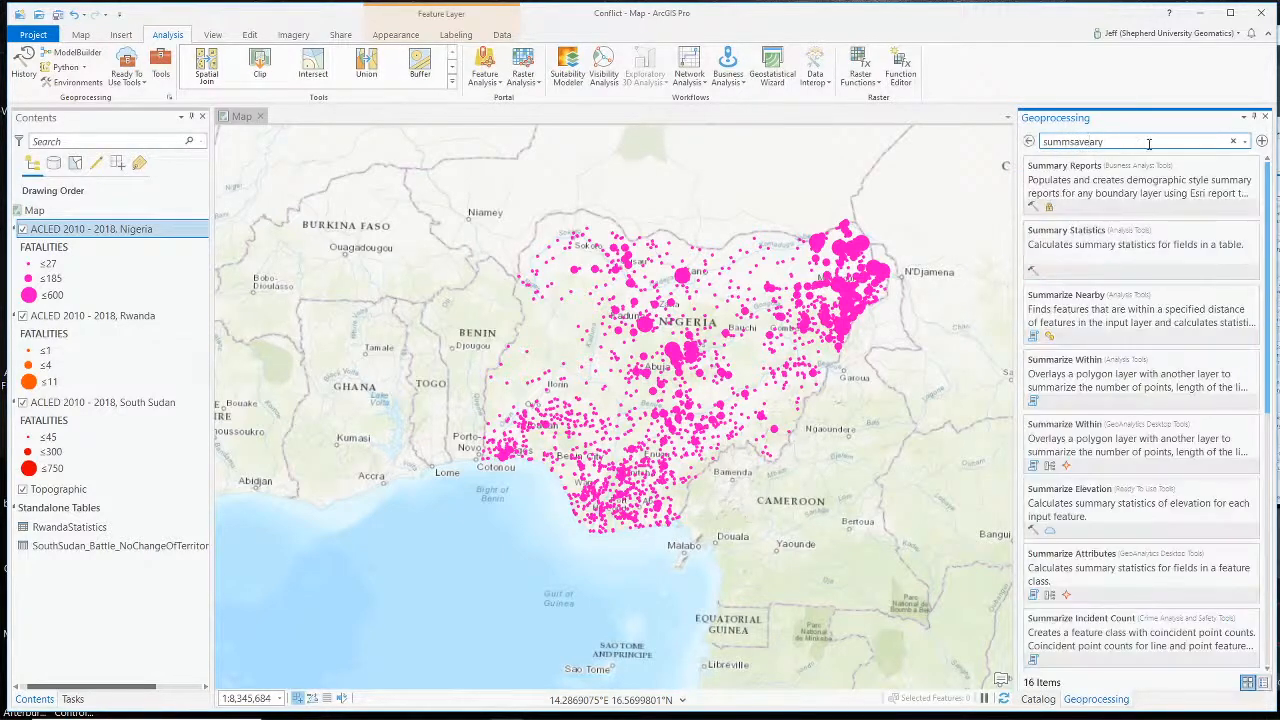
pyautogui.doubleClick(1131, 140)
pyautogui.write('save')
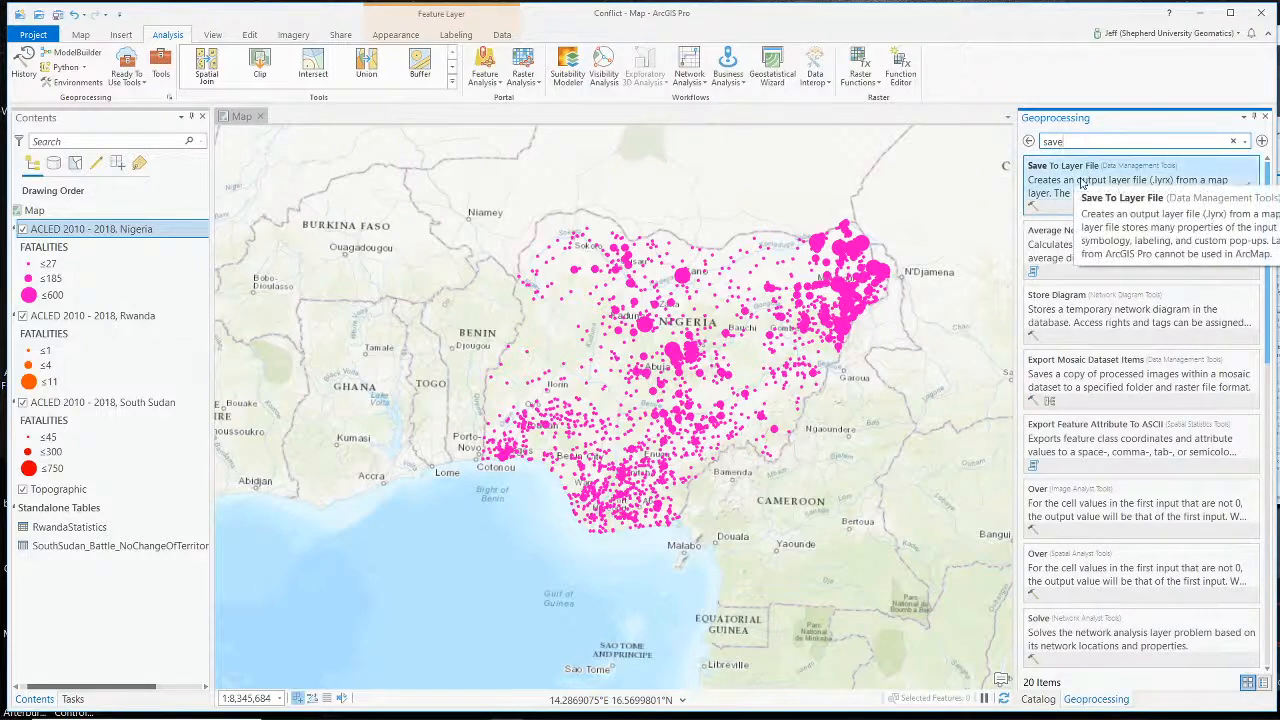
pyautogui.click(1080, 183)
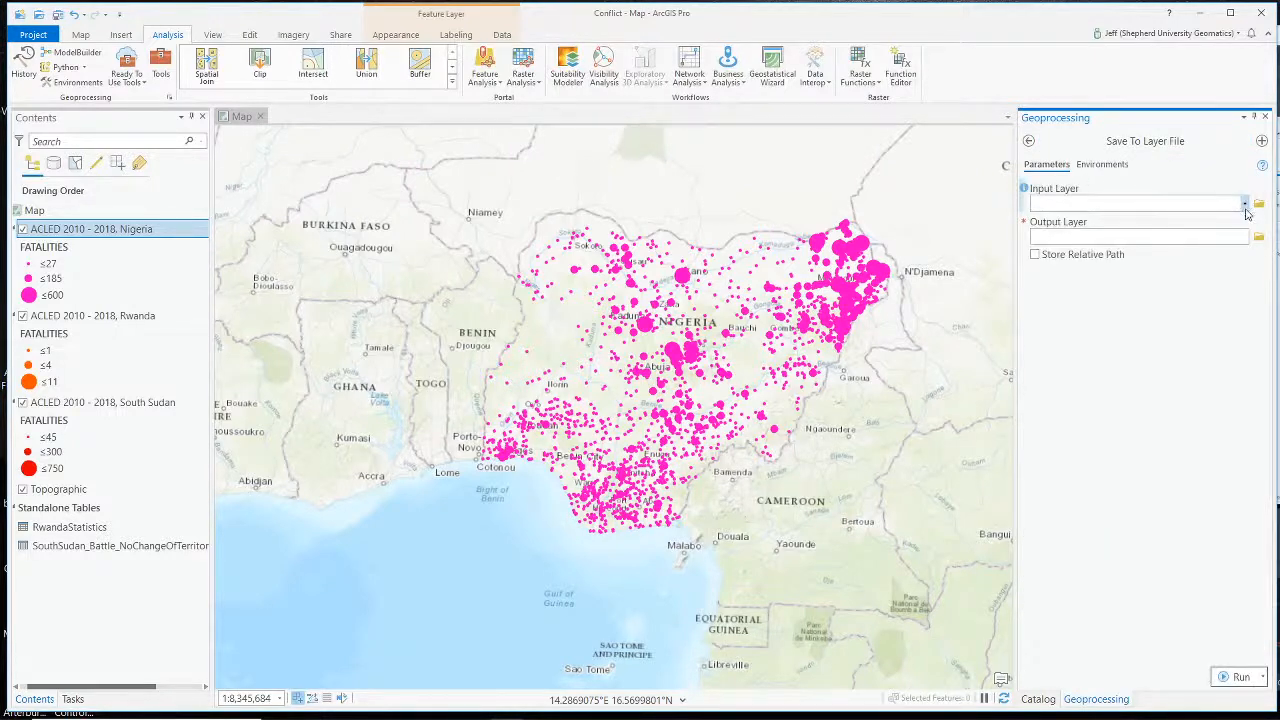
# - Set the tool's input layer to ACLED 2010 - 2018, Nigeria and name the output layer NigeriaLayer
pyautogui.click(1244, 204)
pyautogui.click(1190, 220)
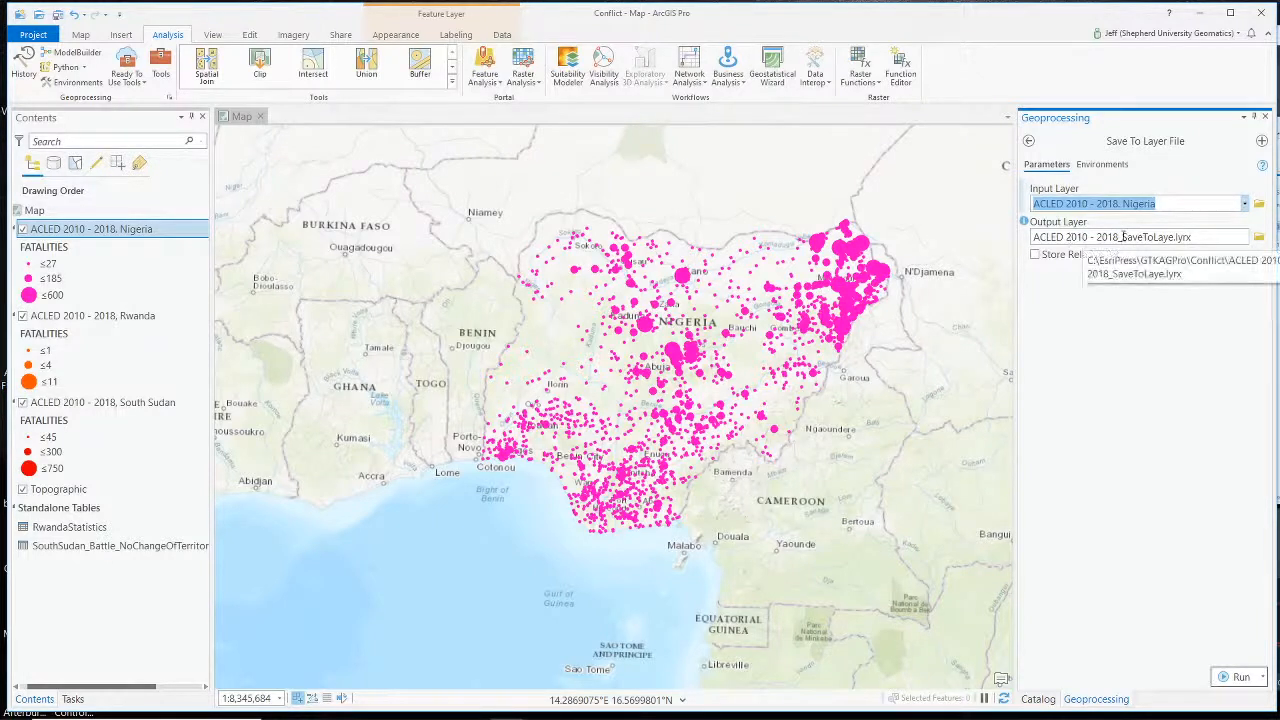
pyautogui.click(1170, 238)
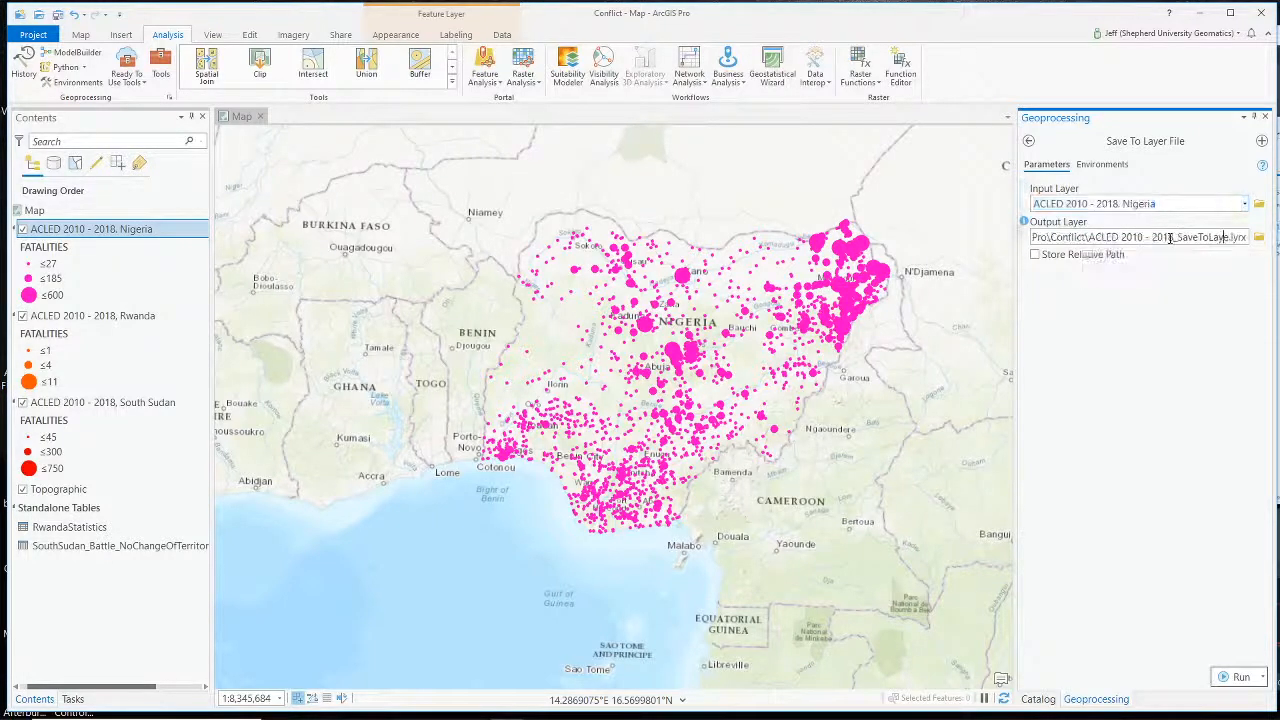
pyautogui.tripleClick(1105, 236)
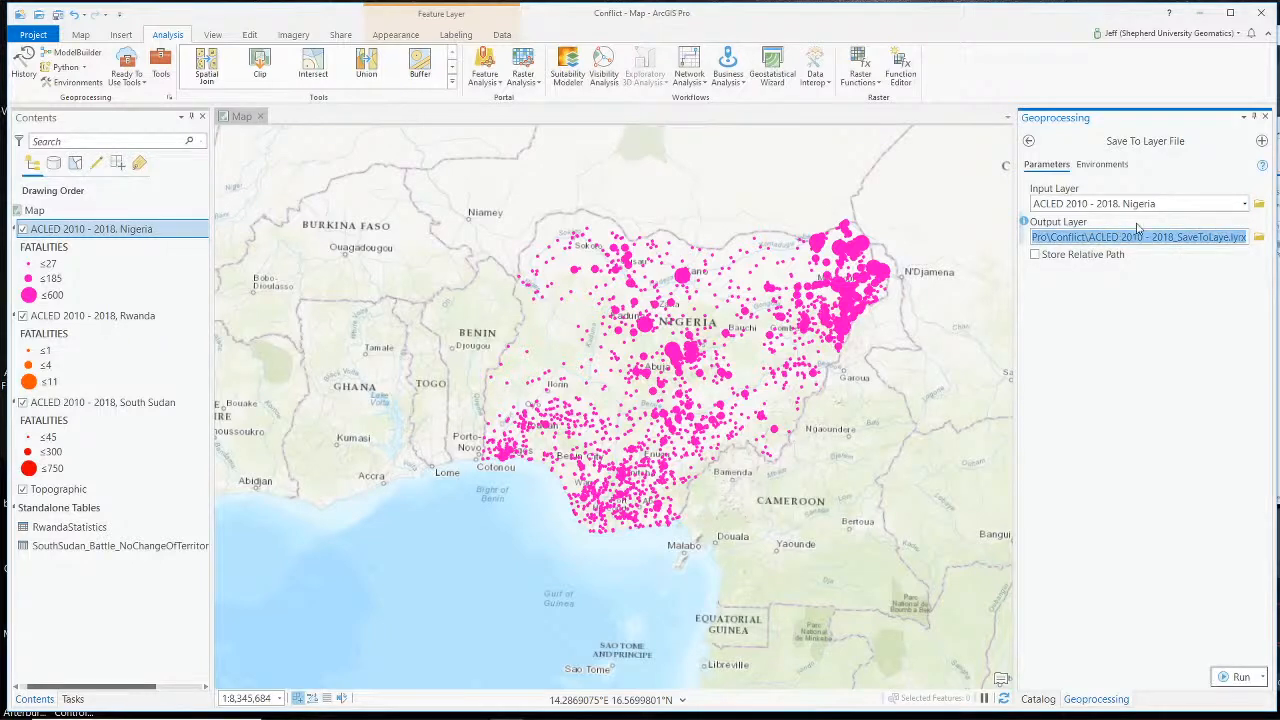
pyautogui.write('Nigeria La')
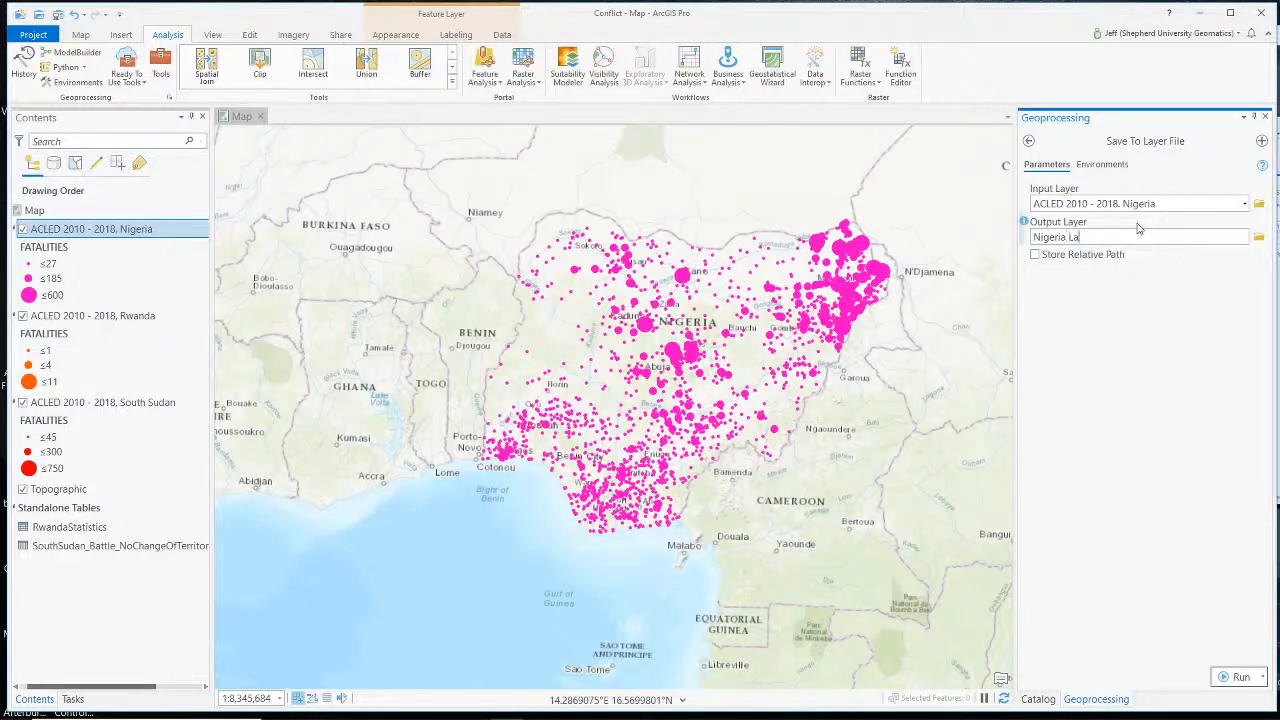
pyautogui.press('BackSpace')
pyautogui.press('BackSpace')
pyautogui.press('BackSpace')
pyautogui.write('Layer')
# - Enable Store Relative Path and run the Save To Layer File tool
pyautogui.click(1038, 256)
pyautogui.hotkey('alt', 'Tab')
pyautogui.hotkey('alt', 'Tab')
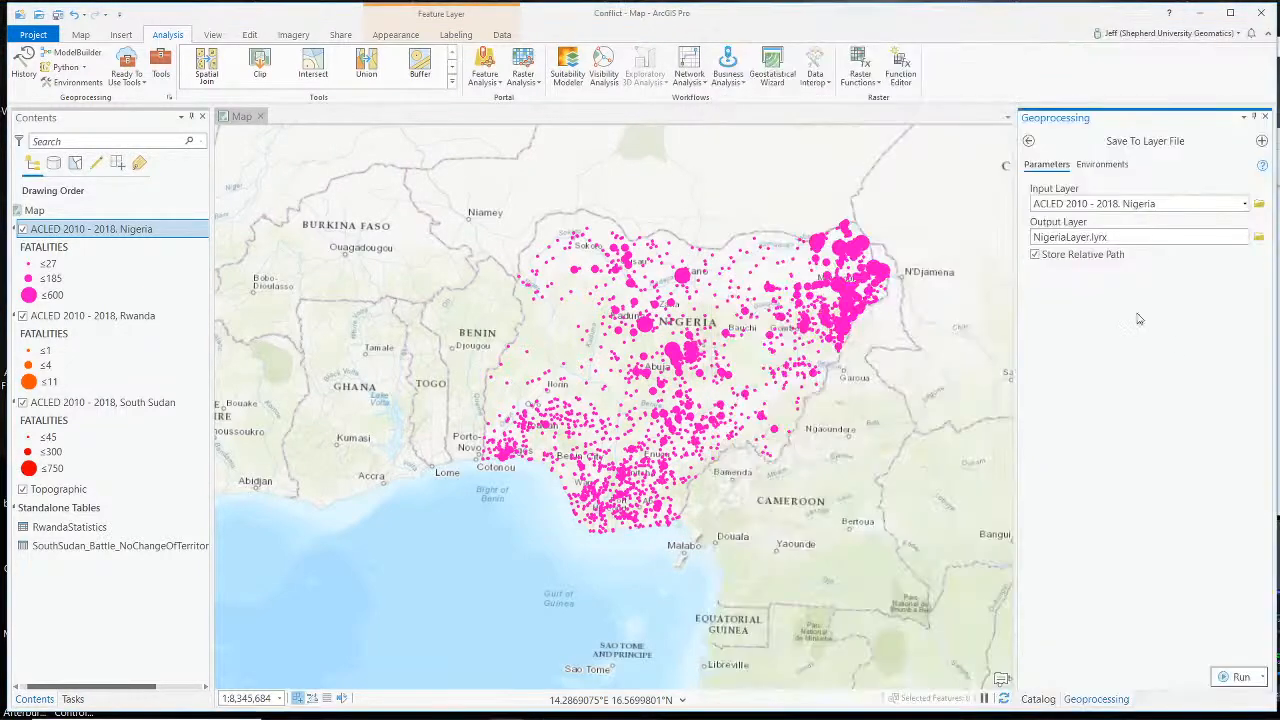
pyautogui.click(1238, 679)
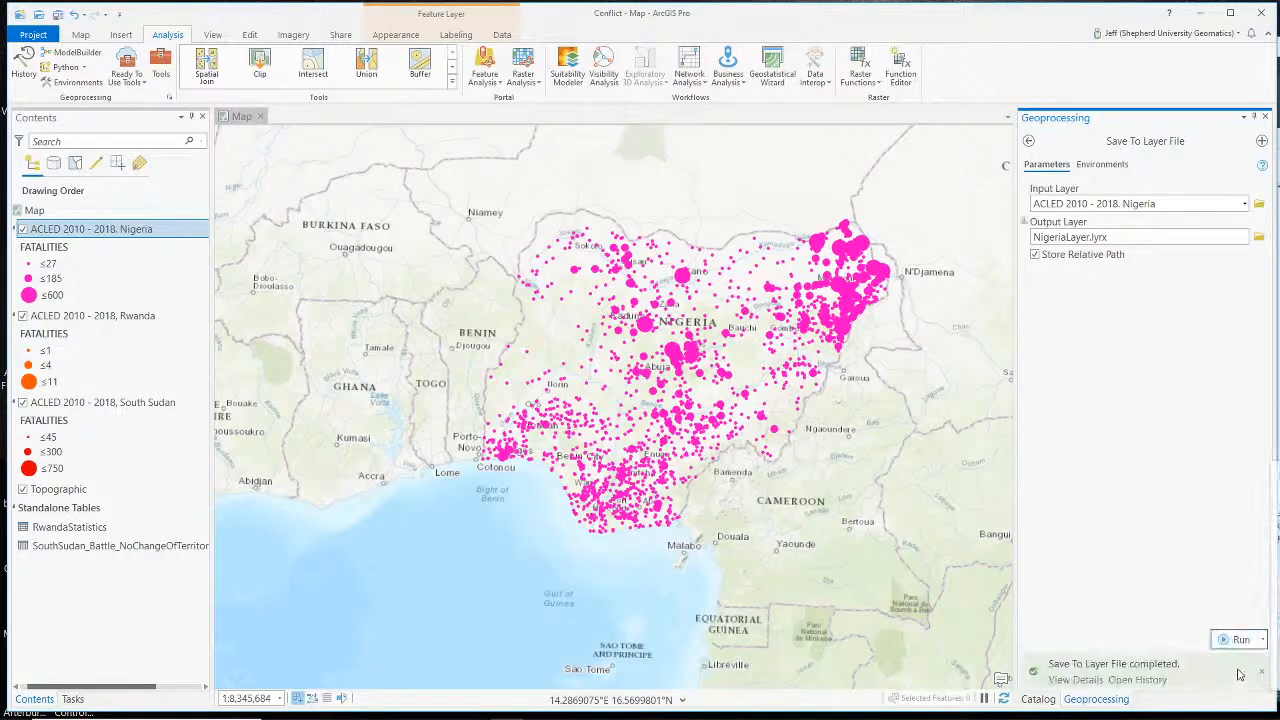
# - Remove the Nigeria layer from the map and add it back from NigeriaLayer.lyrx in the Conflict folder
pyautogui.click(1038, 699)
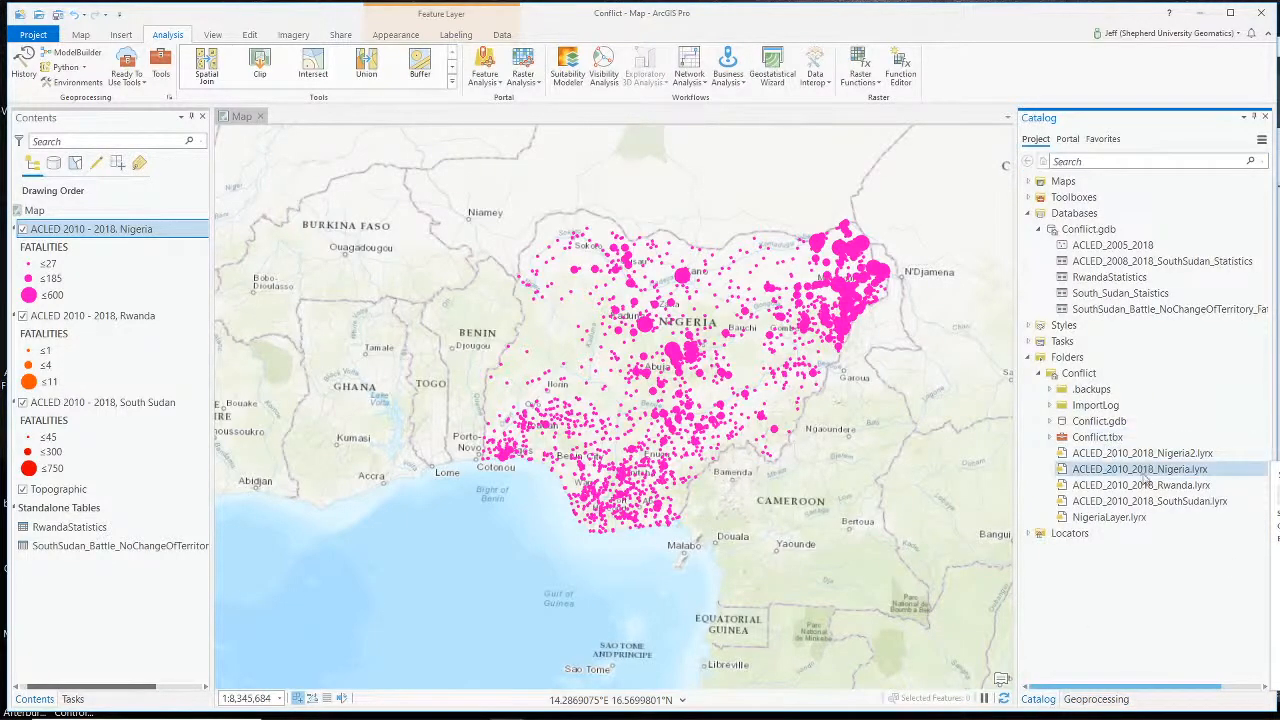
pyautogui.click(1108, 518)
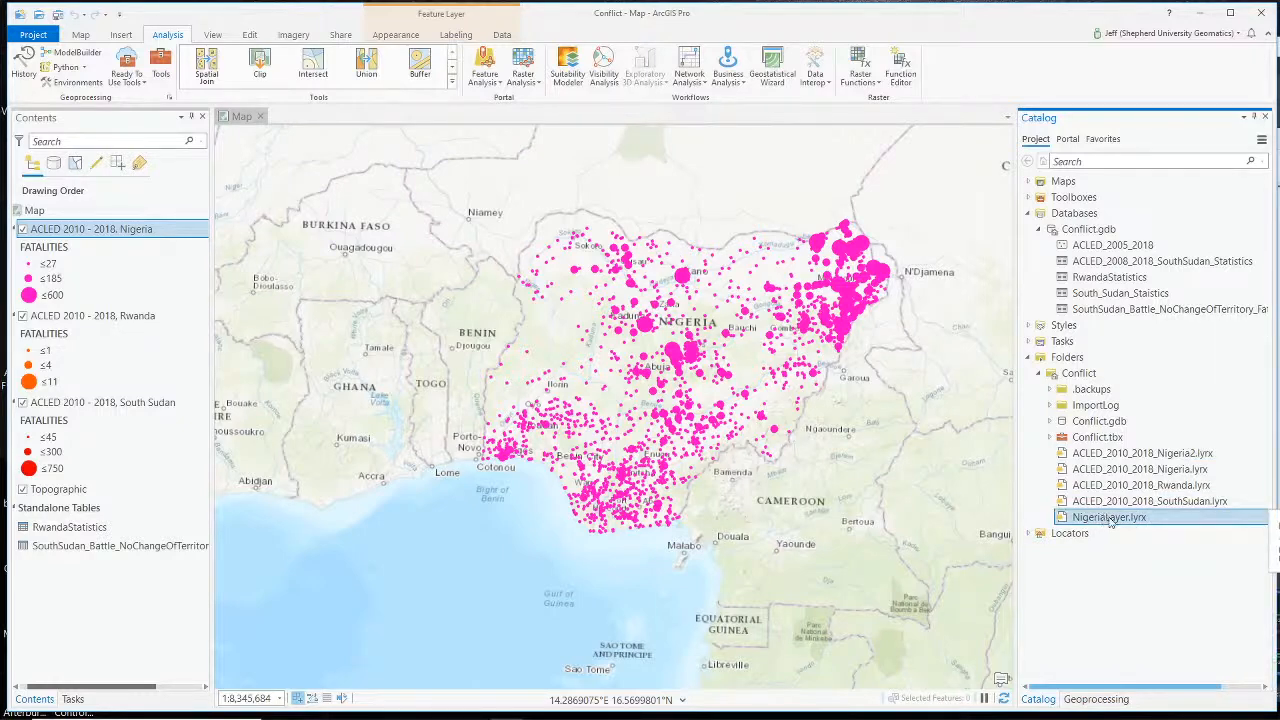
pyautogui.click(104, 235)
pyautogui.rightClick(104, 230)
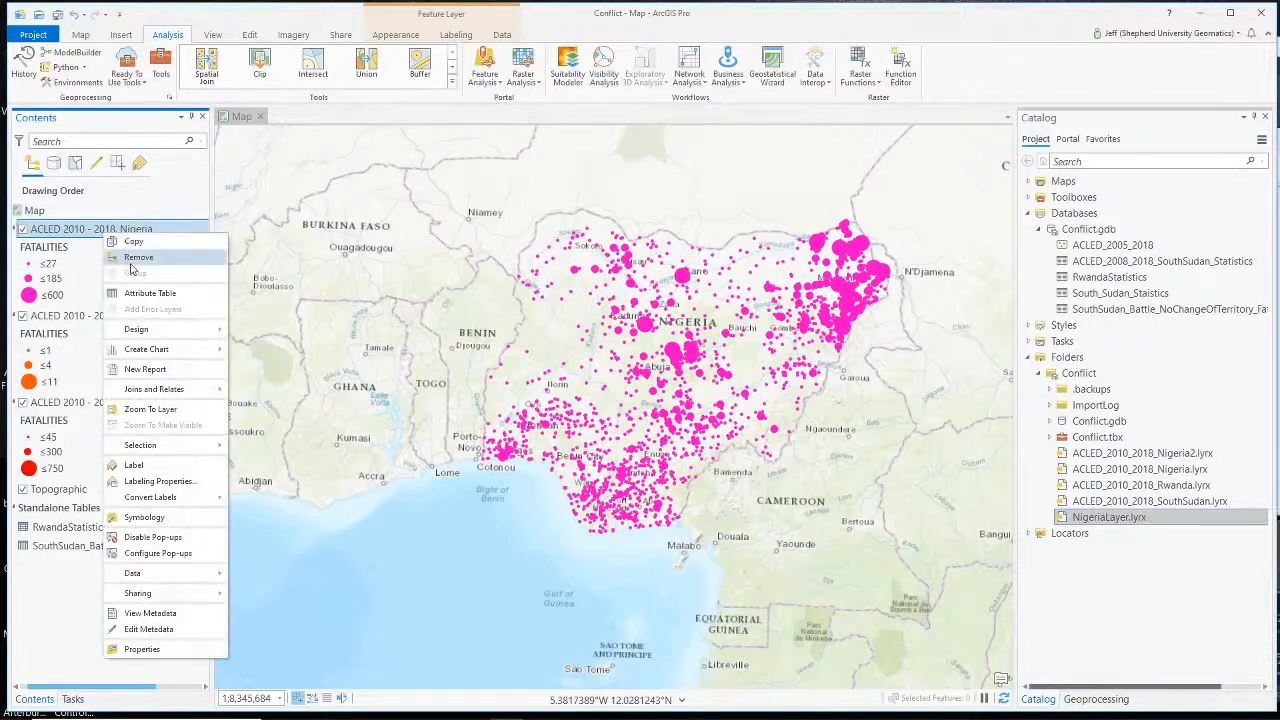
pyautogui.click(132, 264)
pyautogui.rightClick(1092, 519)
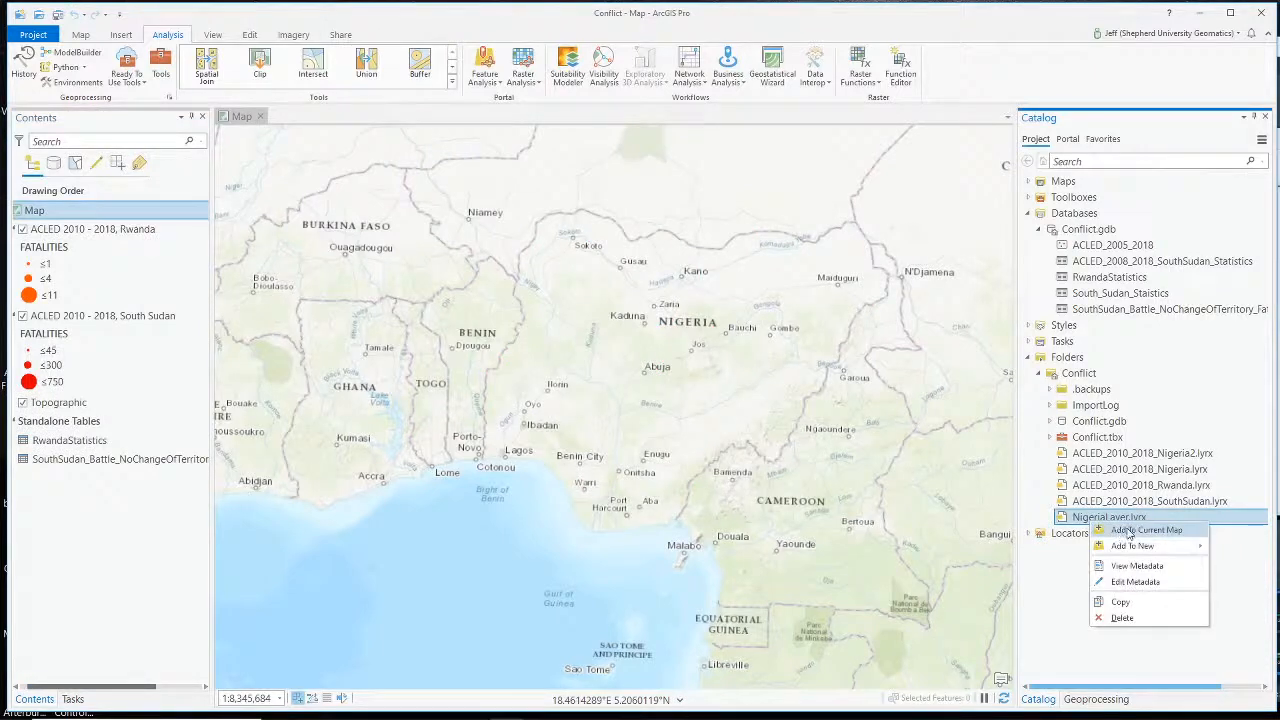
pyautogui.click(1130, 529)
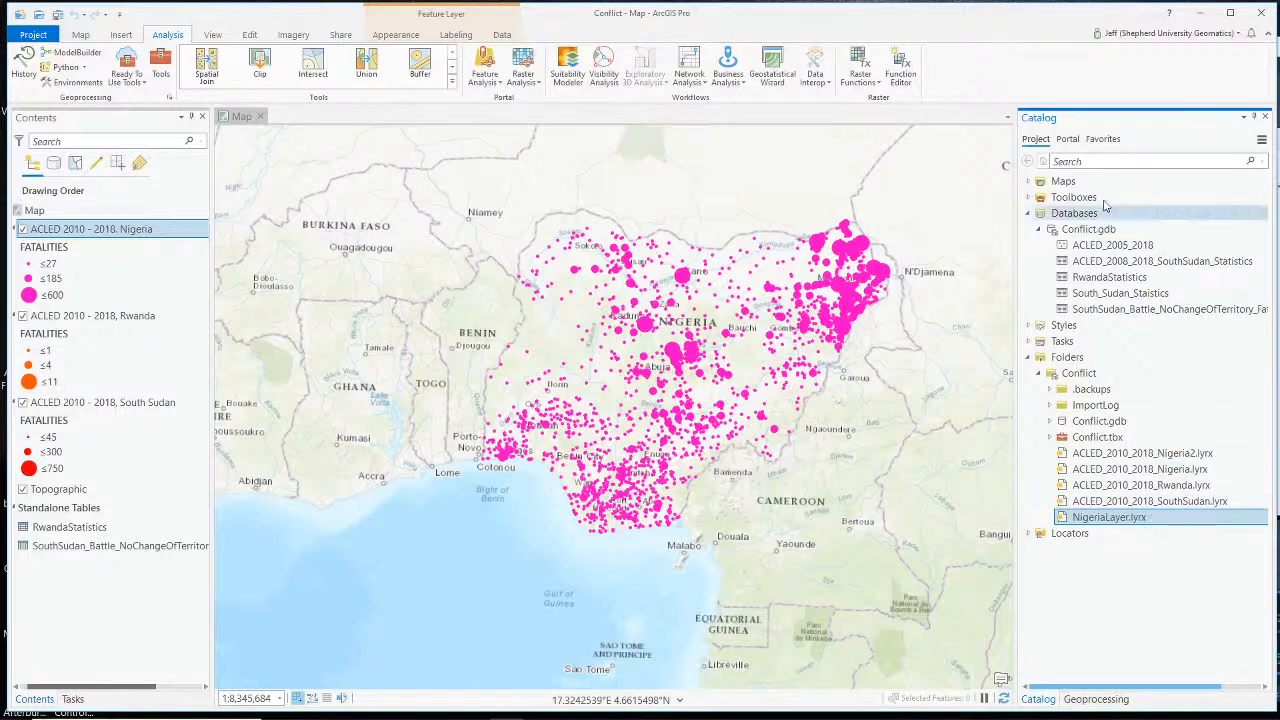
# - Copy the Python command of the most recent Save To Layer File run from the geoprocessing history
pyautogui.click(23, 61)
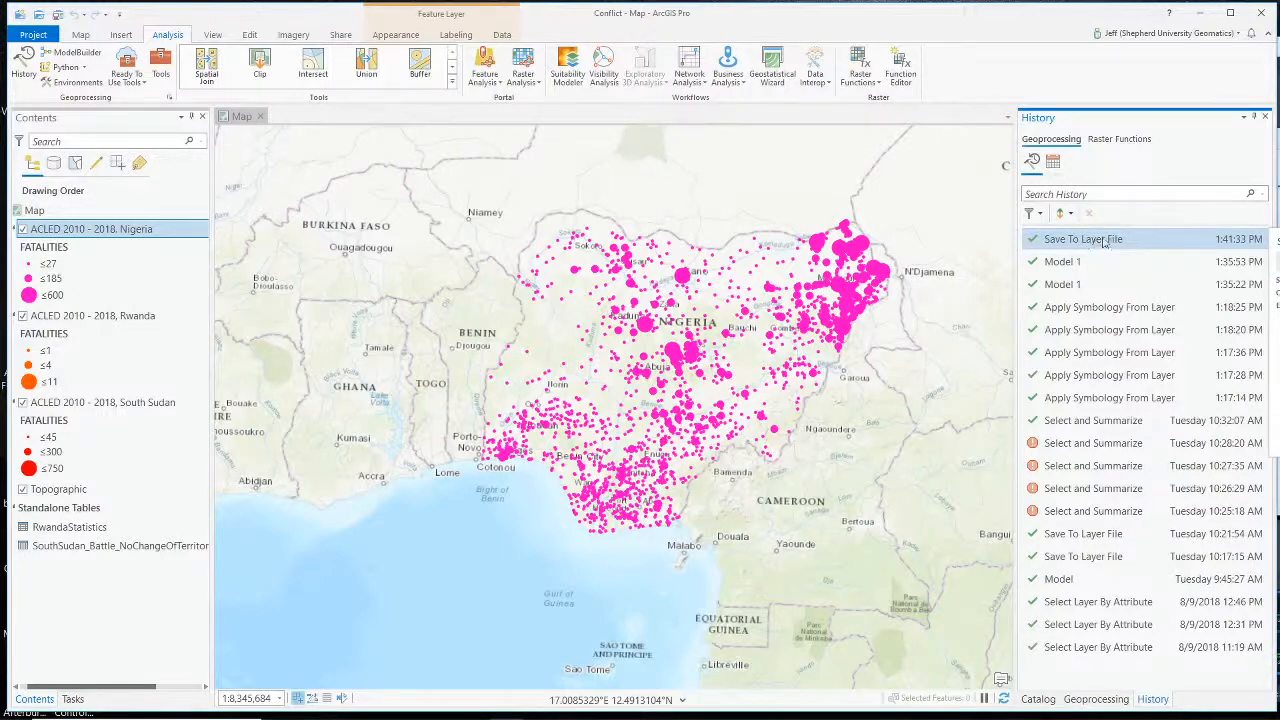
pyautogui.rightClick(1100, 240)
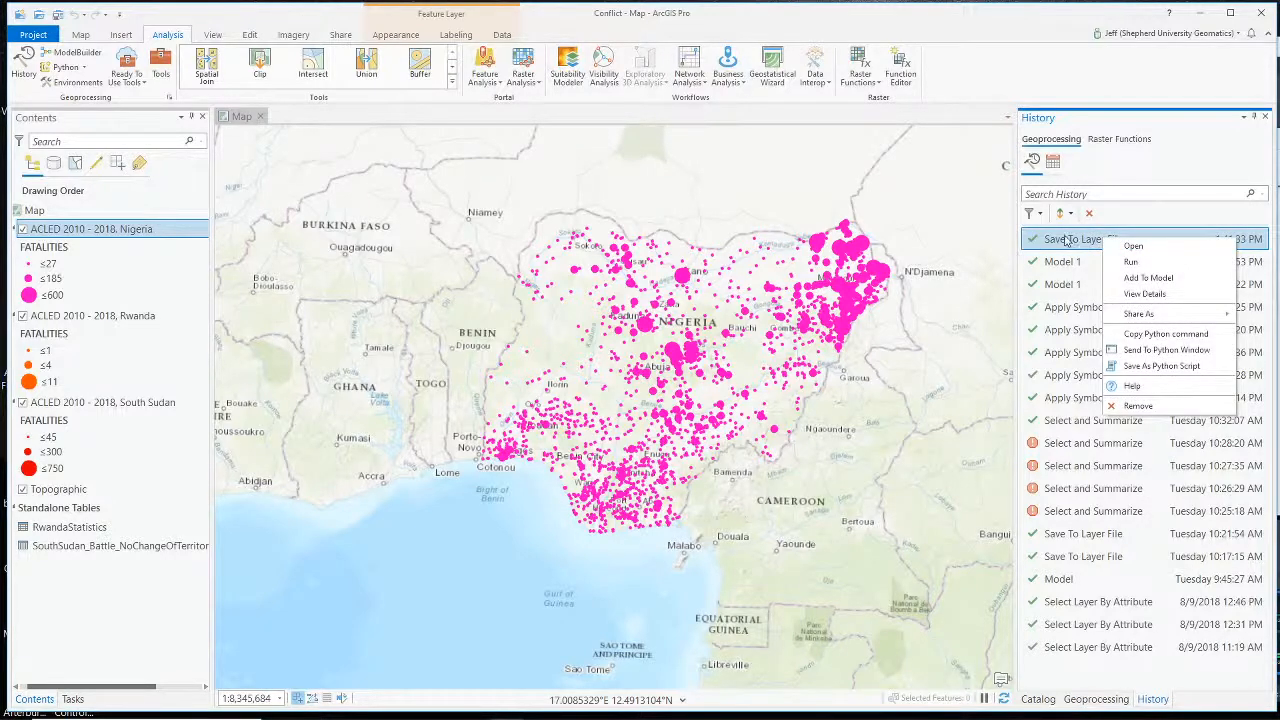
pyautogui.click(1165, 337)
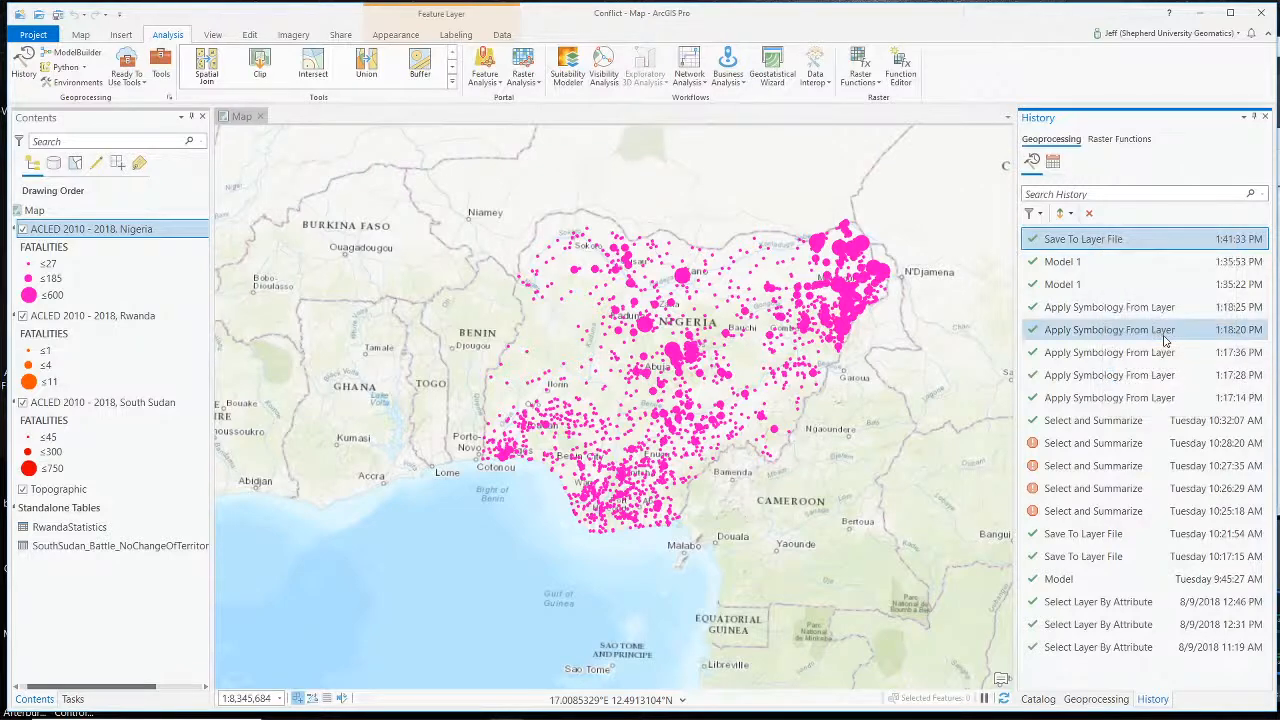
# - Open the Python window and enlarge it to about a third of the application's height
pyautogui.click(82, 36)
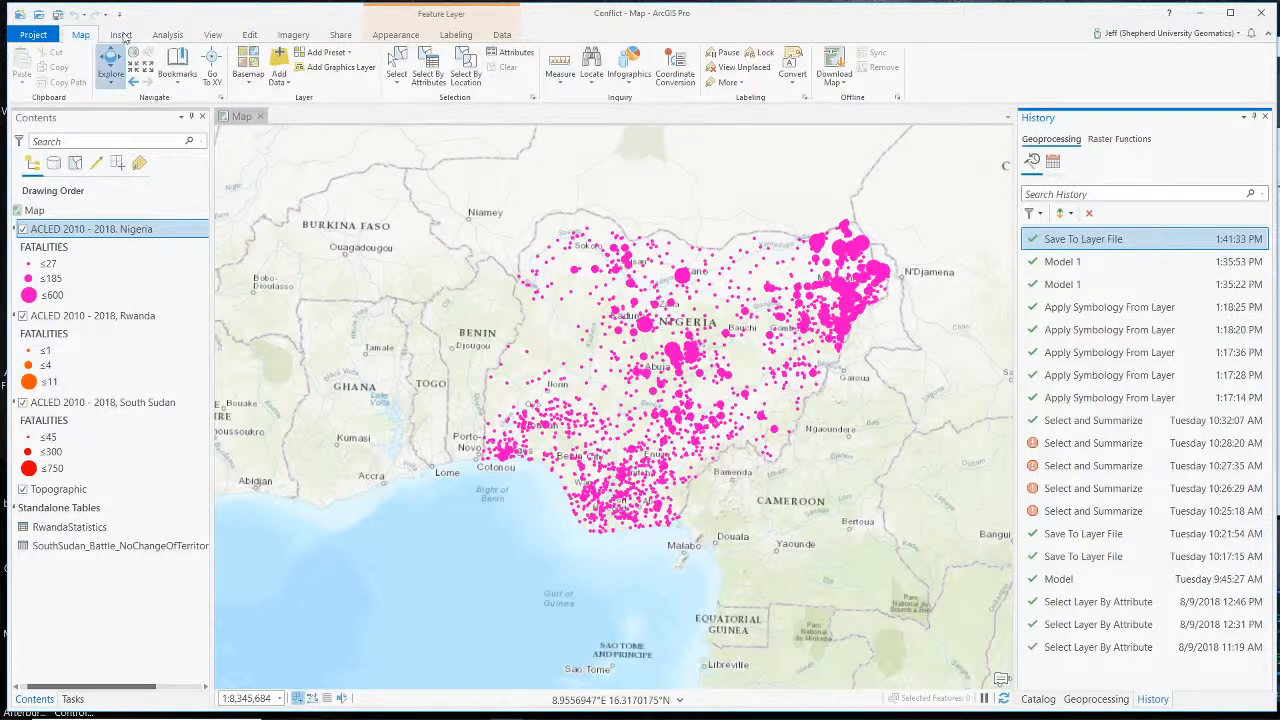
pyautogui.click(160, 37)
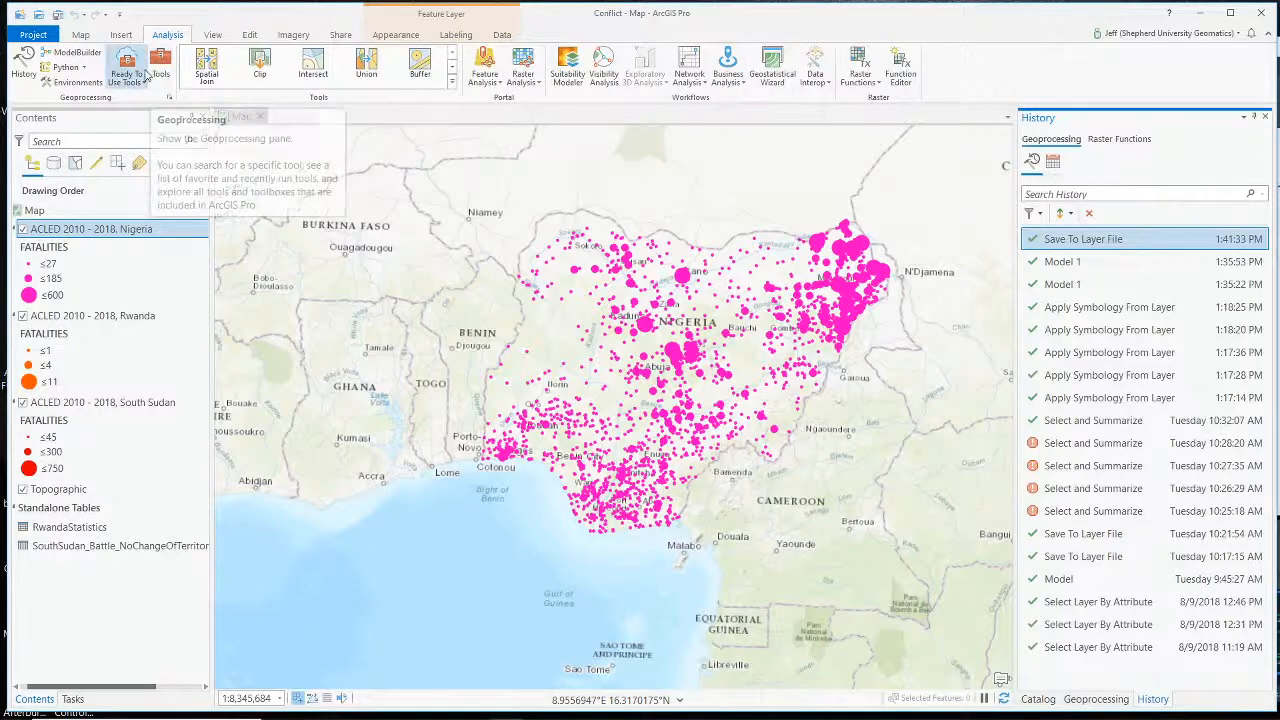
pyautogui.click(211, 36)
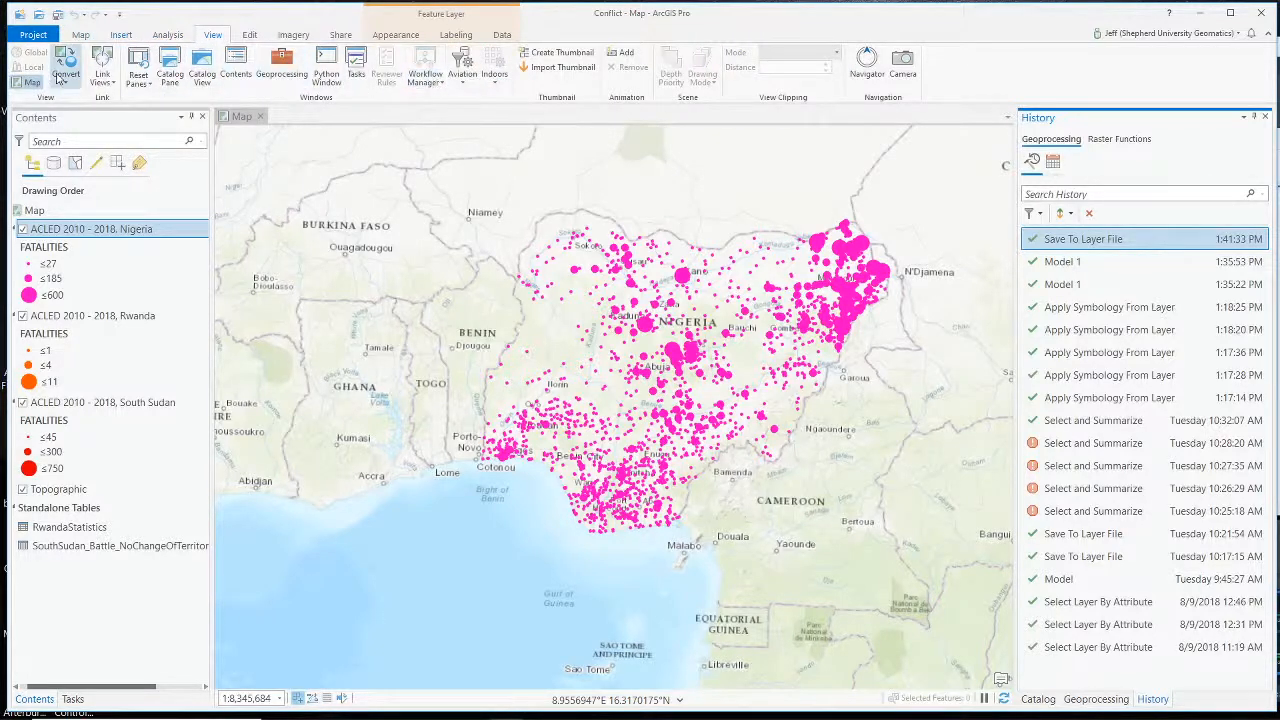
pyautogui.click(327, 70)
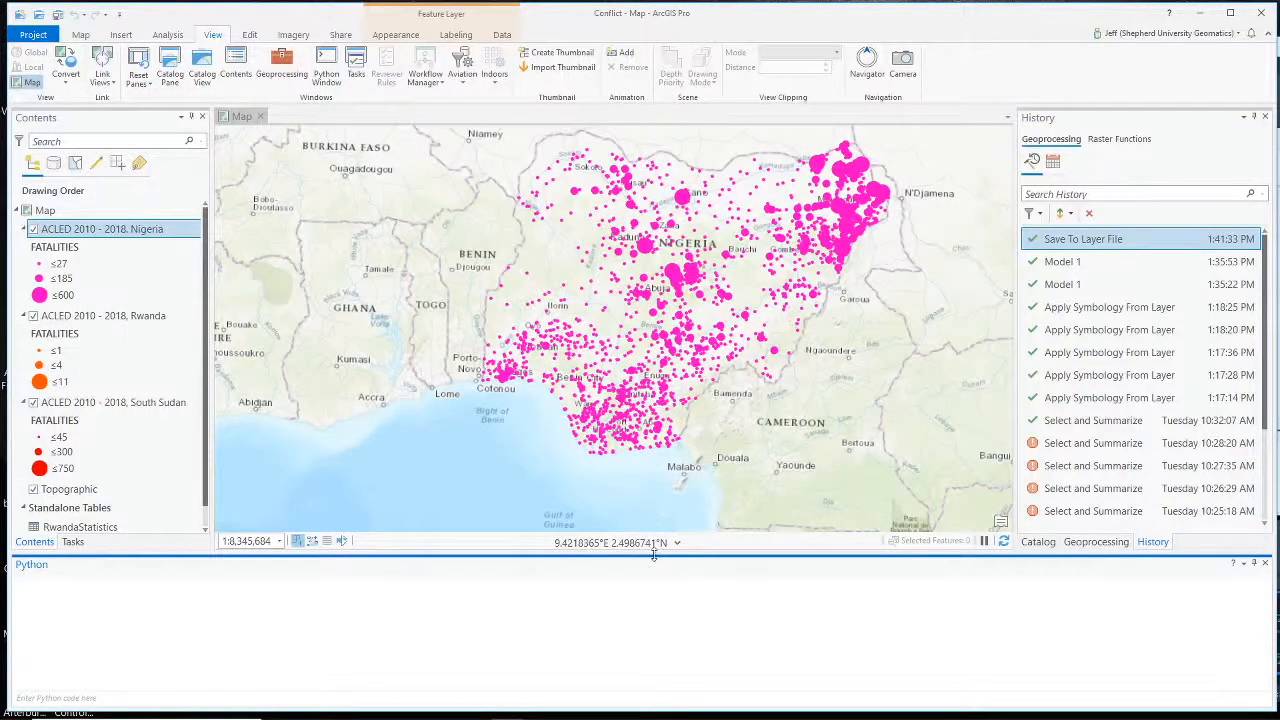
pyautogui.moveTo(655, 556); pyautogui.dragTo(668, 460)
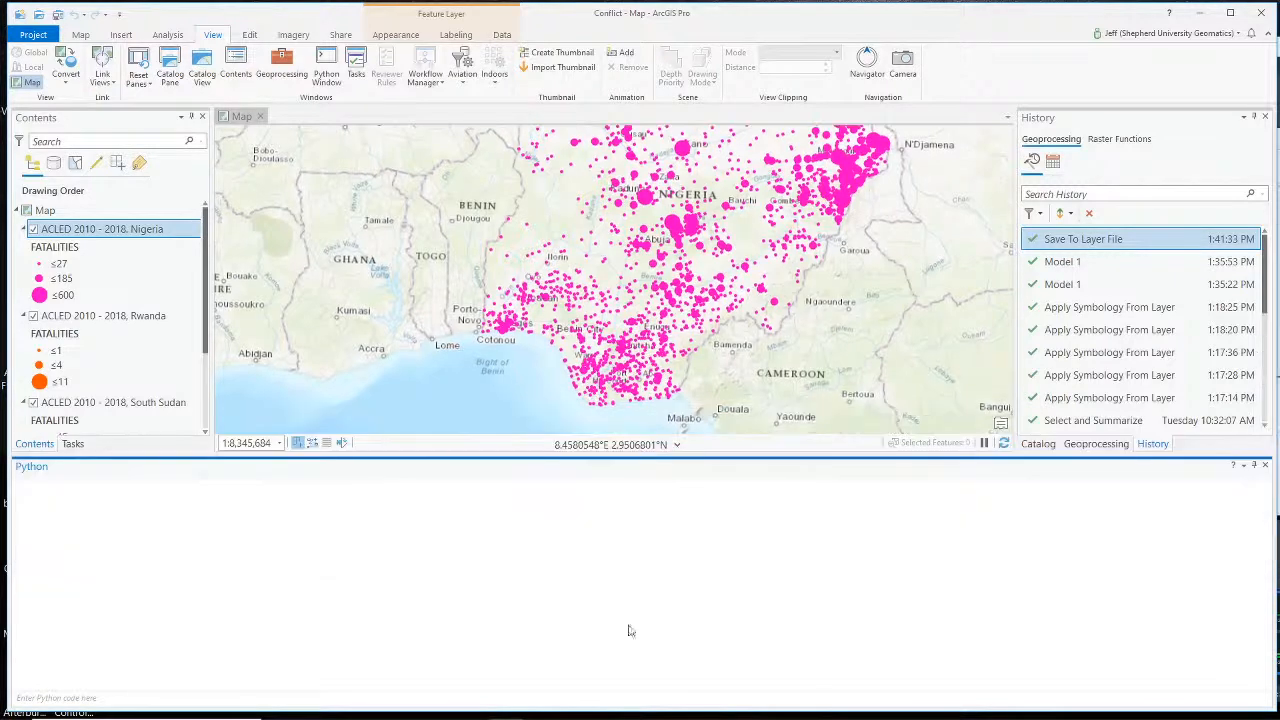
# - Evaluate the expressions 1+2 and 7/2 in the Python window
pyautogui.click(72, 697)
pyautogui.press('Return')
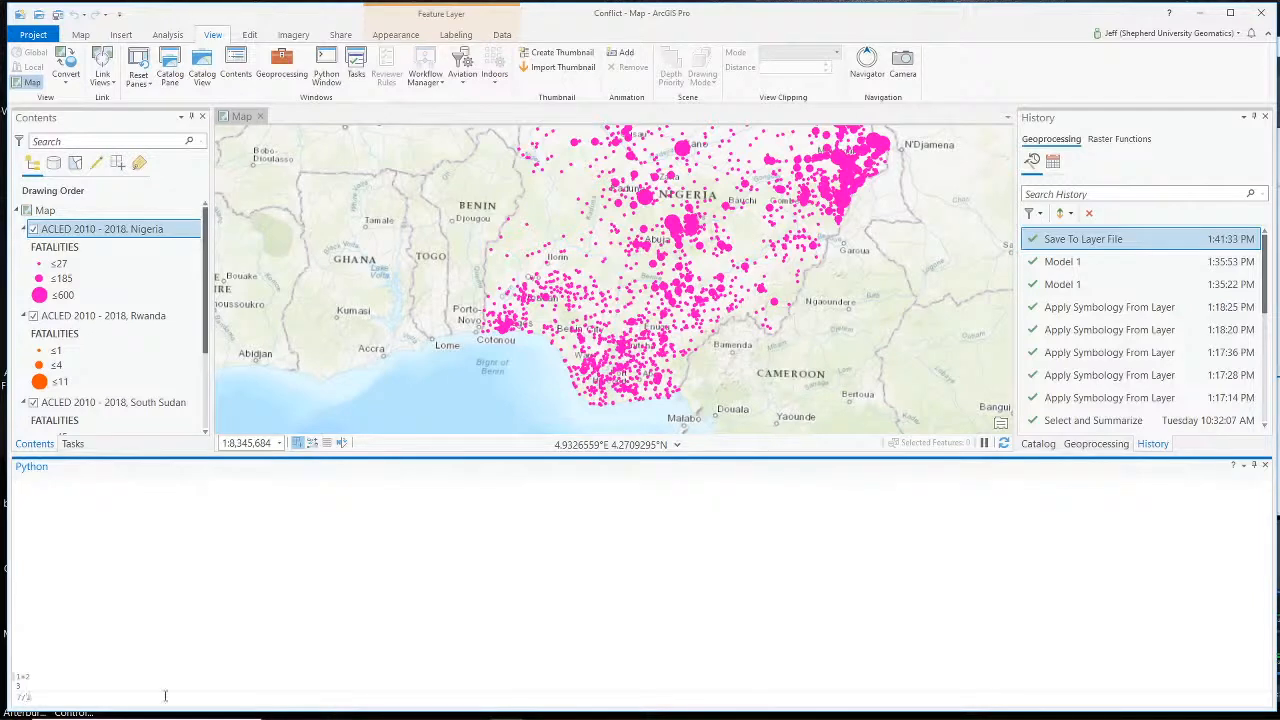
pyautogui.press('Return')
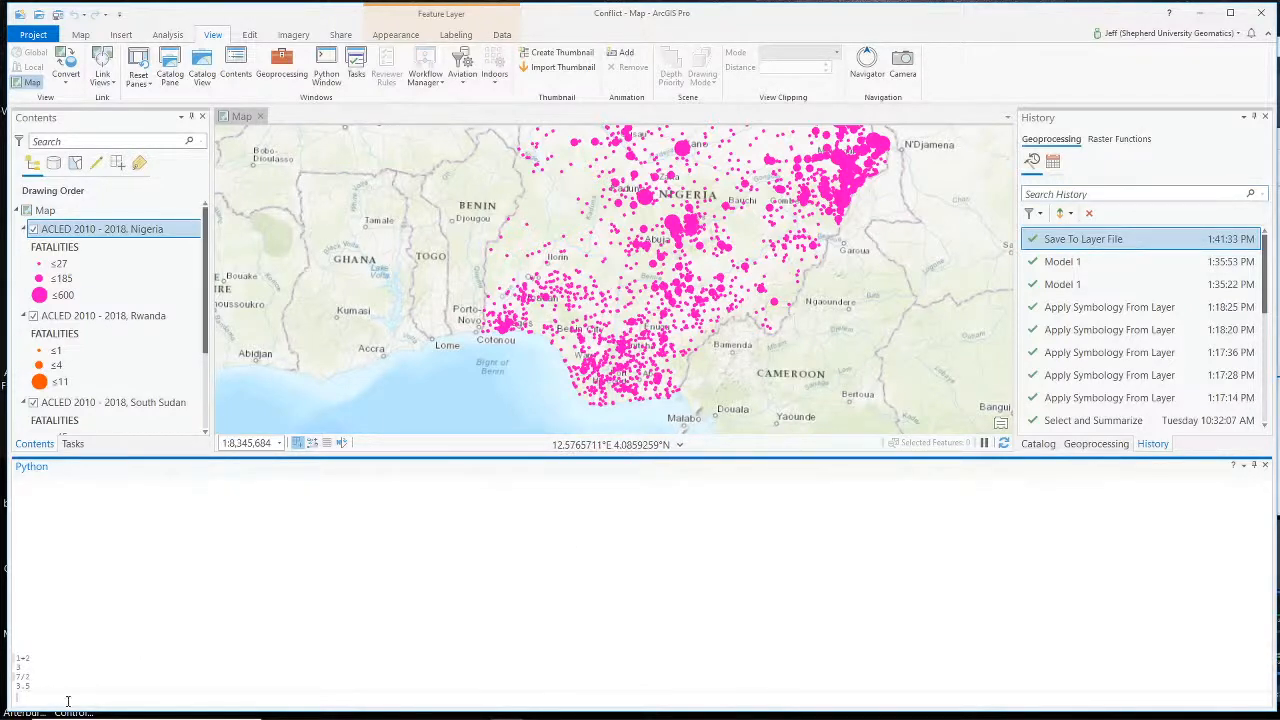
# - Paste the copied arcpy.management.SaveToLayerFile command for NigeriaLayer.lyrx into the Python window and try to run it
pyautogui.rightClick(68, 702)
pyautogui.click(120, 652)
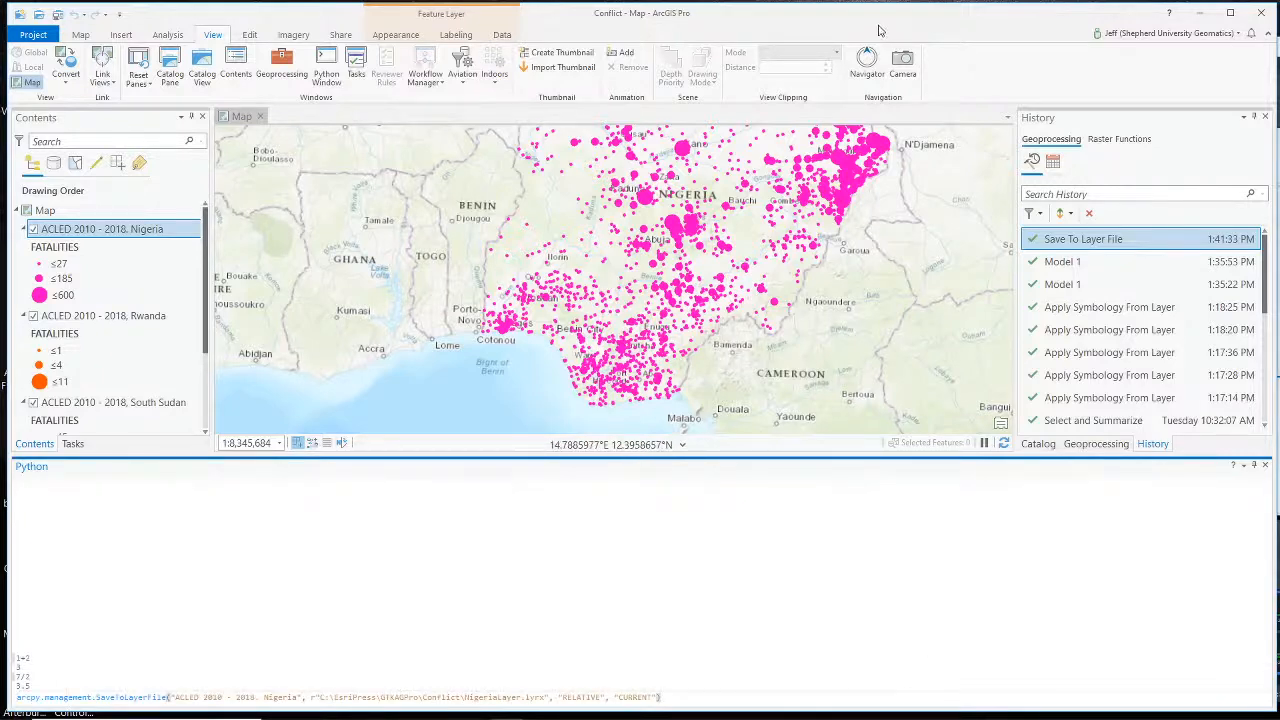
pyautogui.hotkey('alt', 'Tab')
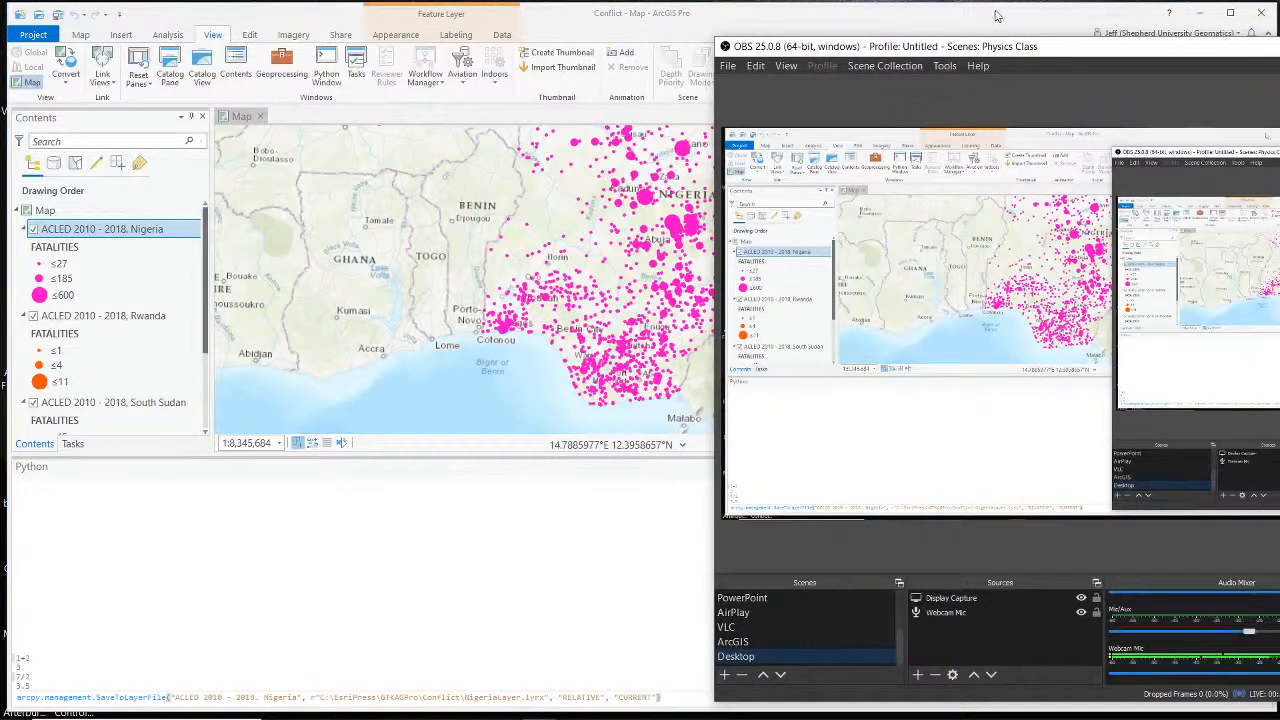
pyautogui.click(993, 20)
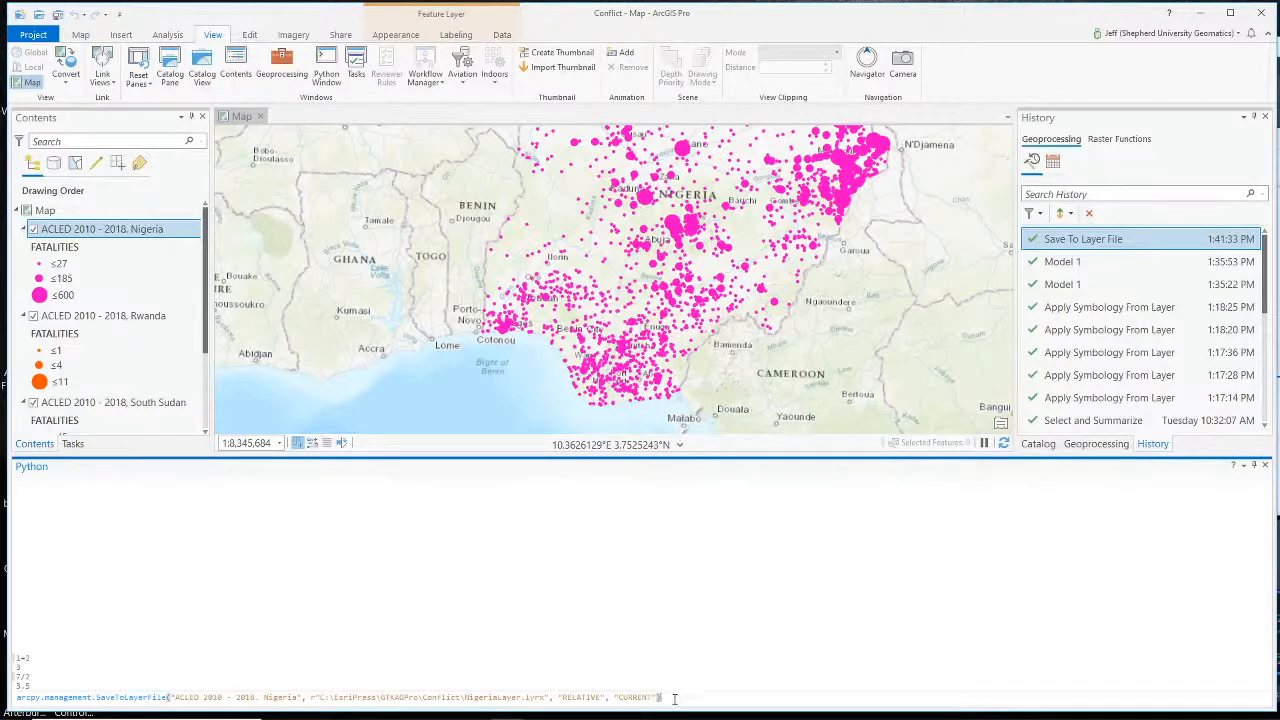
pyautogui.press('Return')
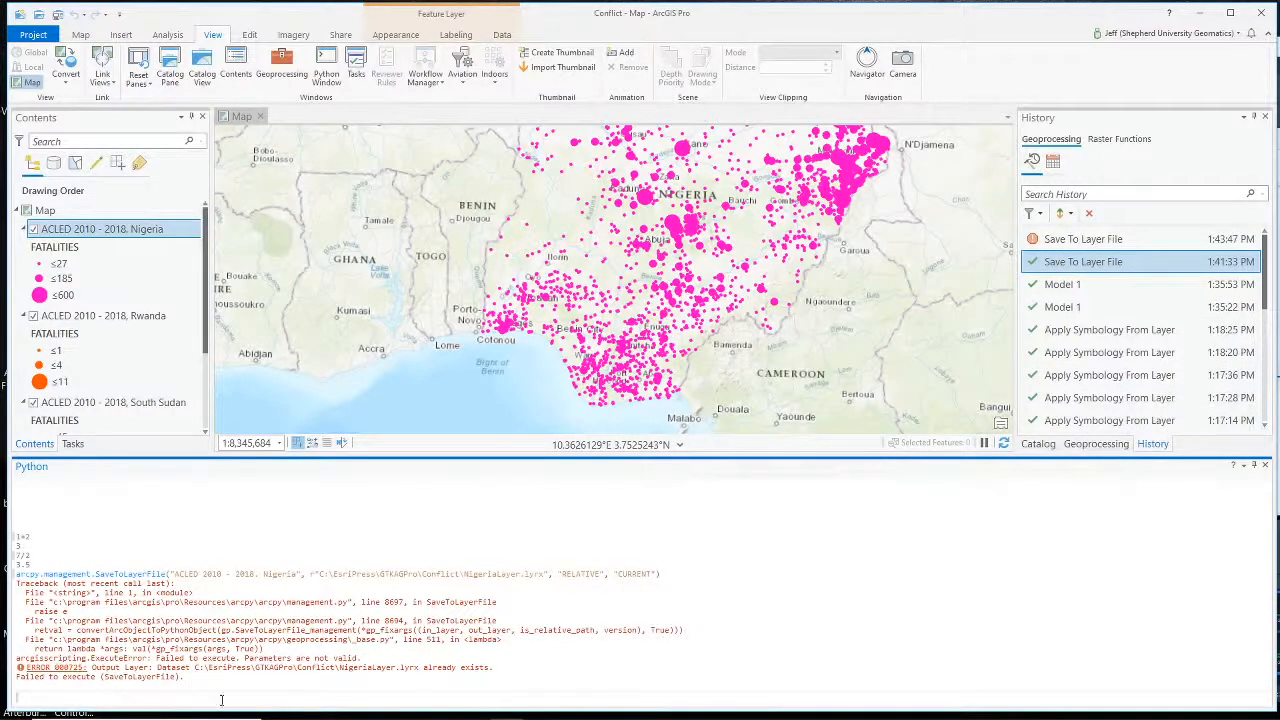
# - Recall the SaveToLayerFile command, change its output file to NigeriaLayerNew.lyrx, and run it
pyautogui.press('Up')
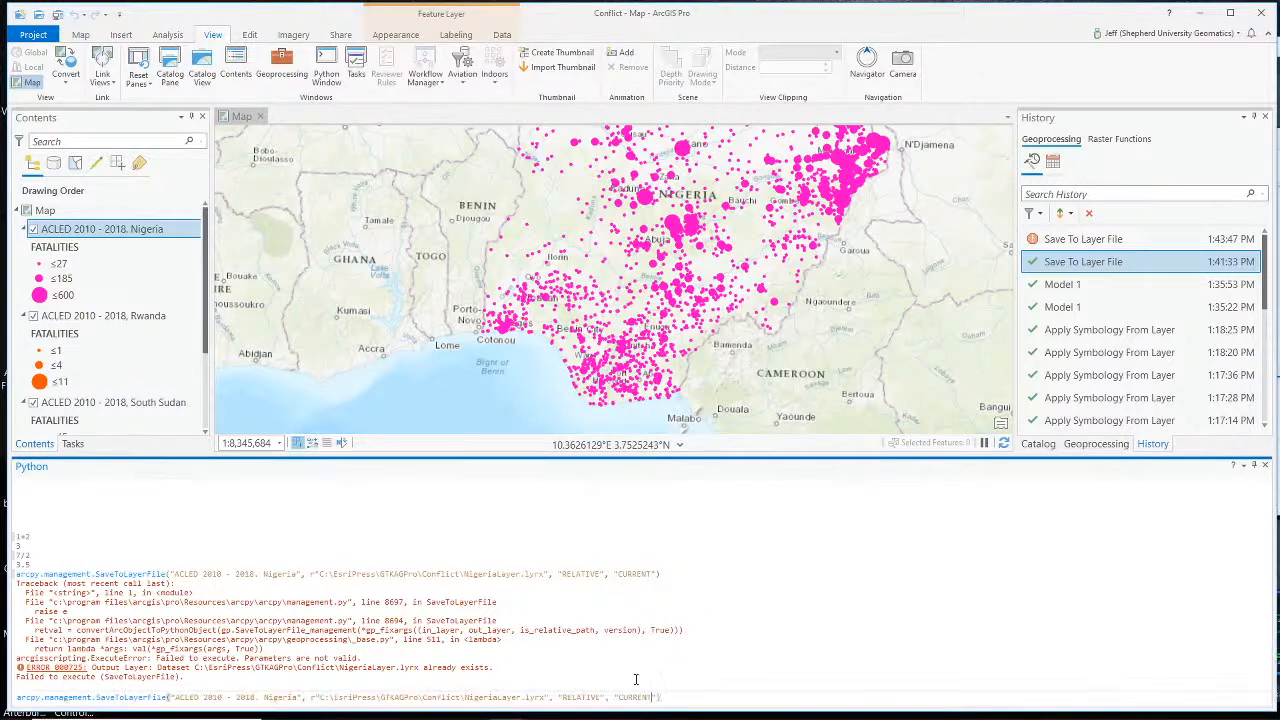
pyautogui.press('Left')
pyautogui.press('Left')
pyautogui.press('Left')
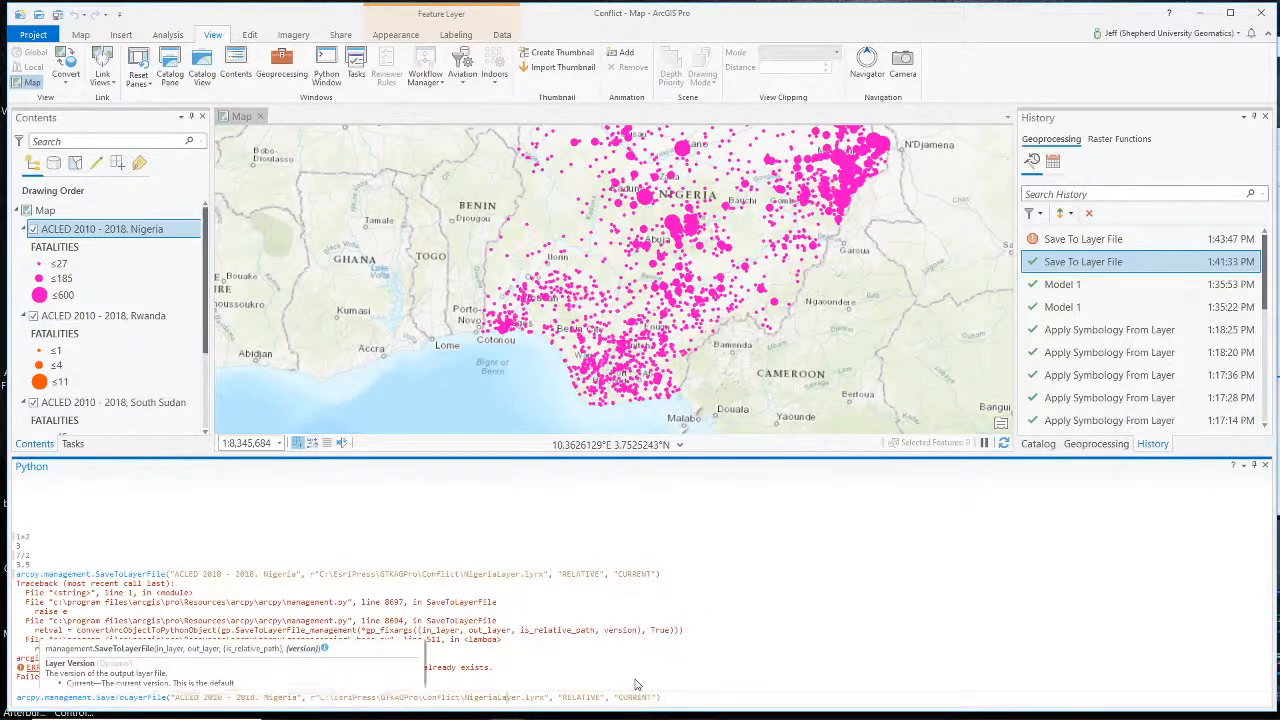
pyautogui.write('2')
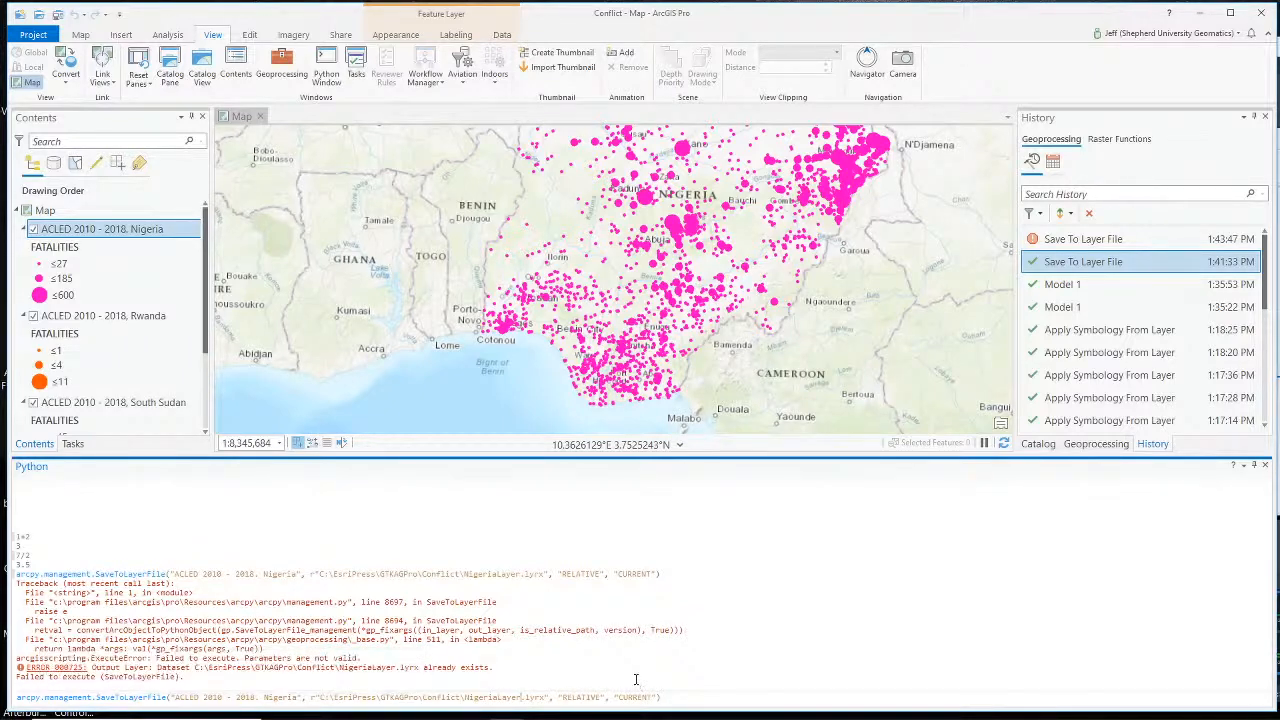
pyautogui.write('2')
pyautogui.press('Return')
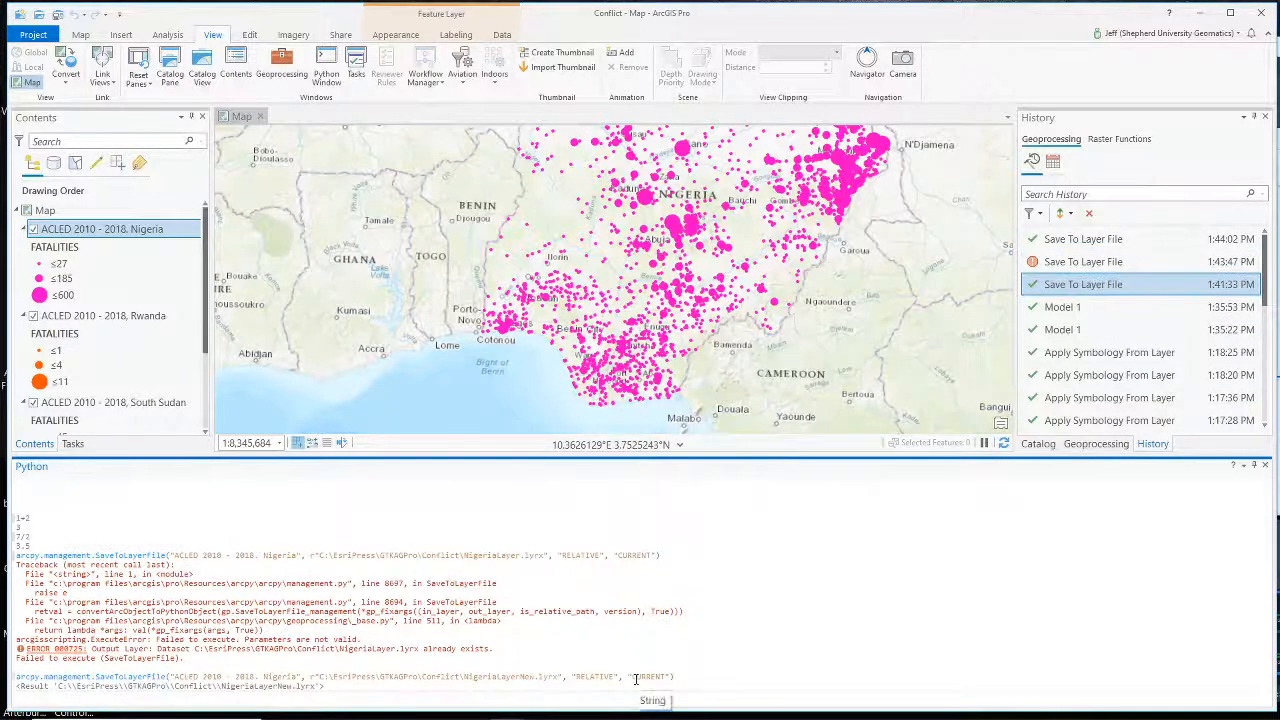
# - Locate NigeriaLayerNew.lyrx in the project's Conflict folder
pyautogui.click(1038, 443)
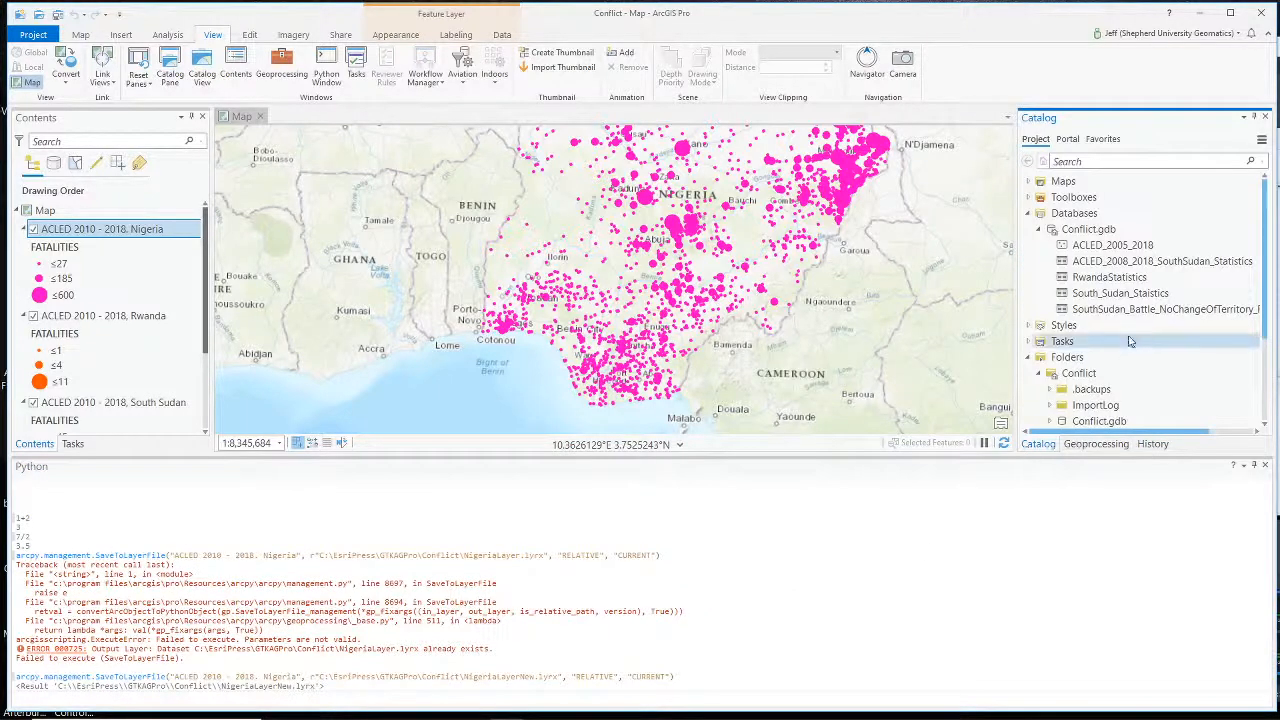
pyautogui.scroll(-3, 1130, 350)
pyautogui.click(1150, 404)
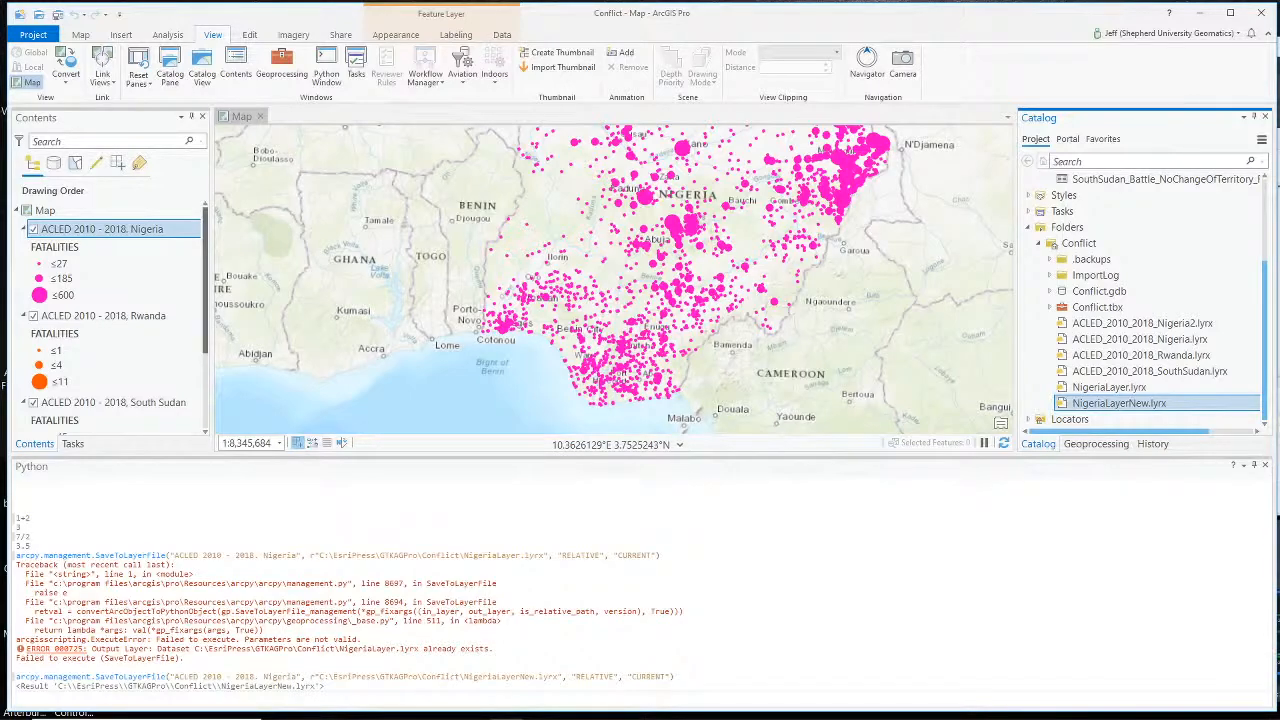
pyautogui.hotkey('alt', 'Tab')
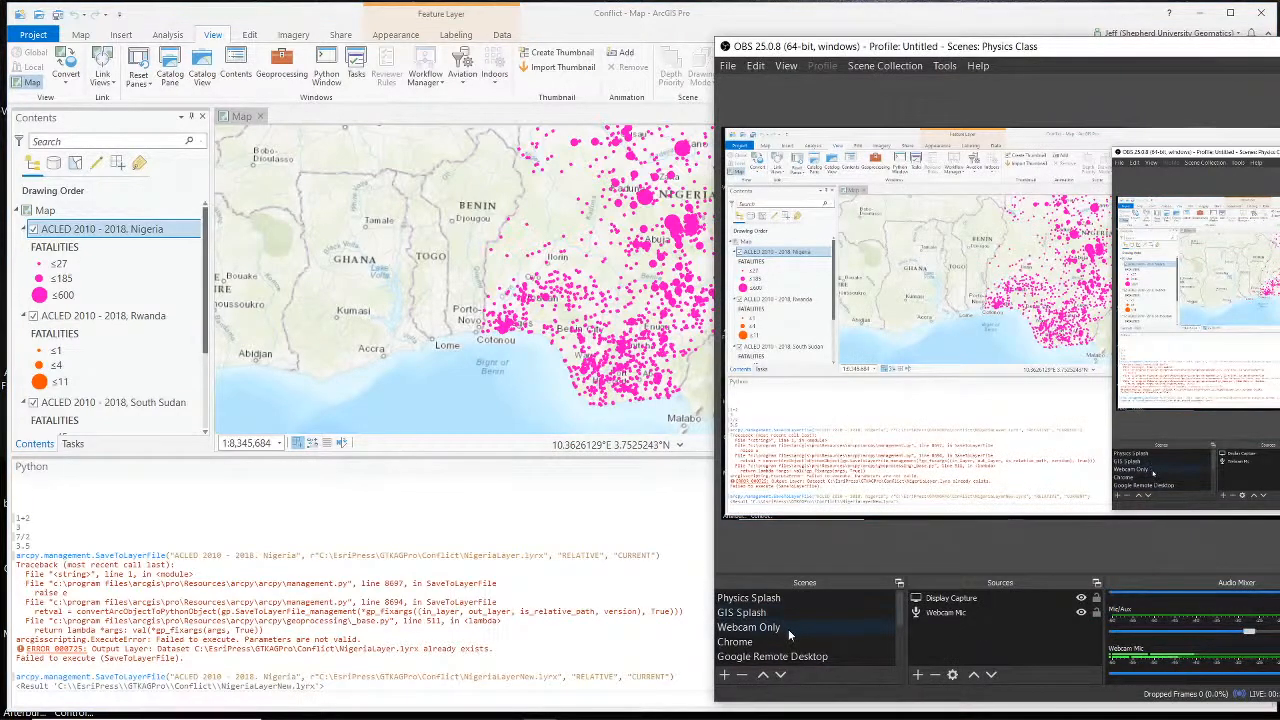
pyautogui.click(788, 627)
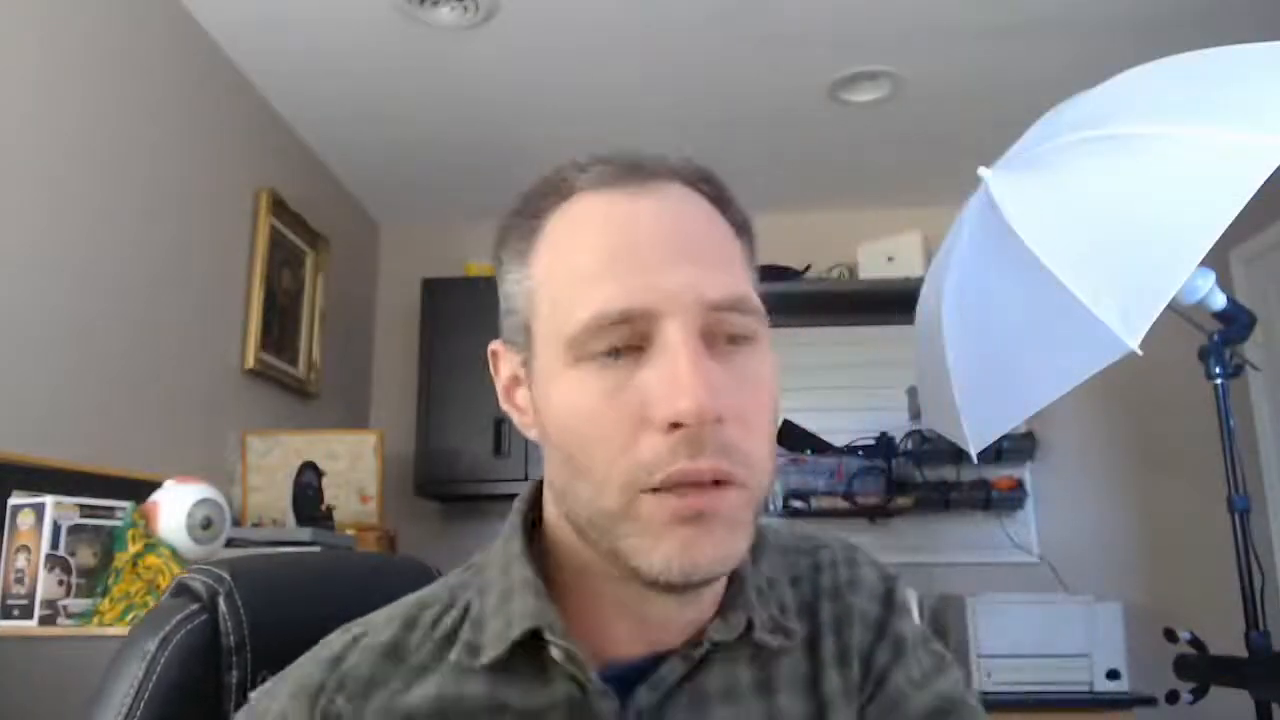